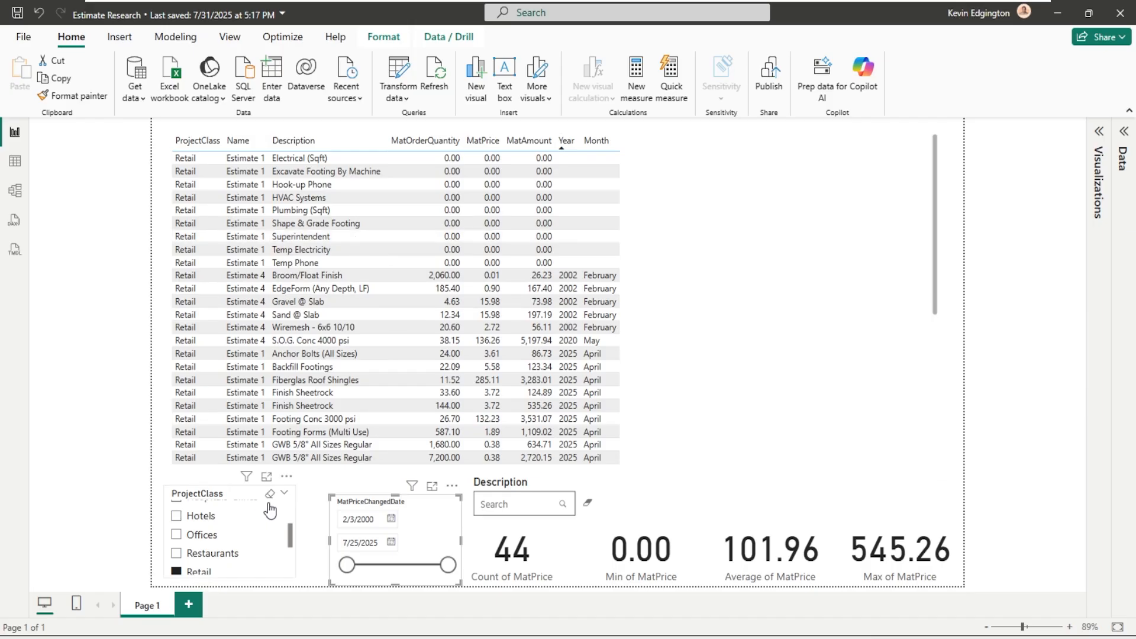
- Clear the ProjectClass filter and browse the estimate items of all project classes in the table
left_click(270, 494)
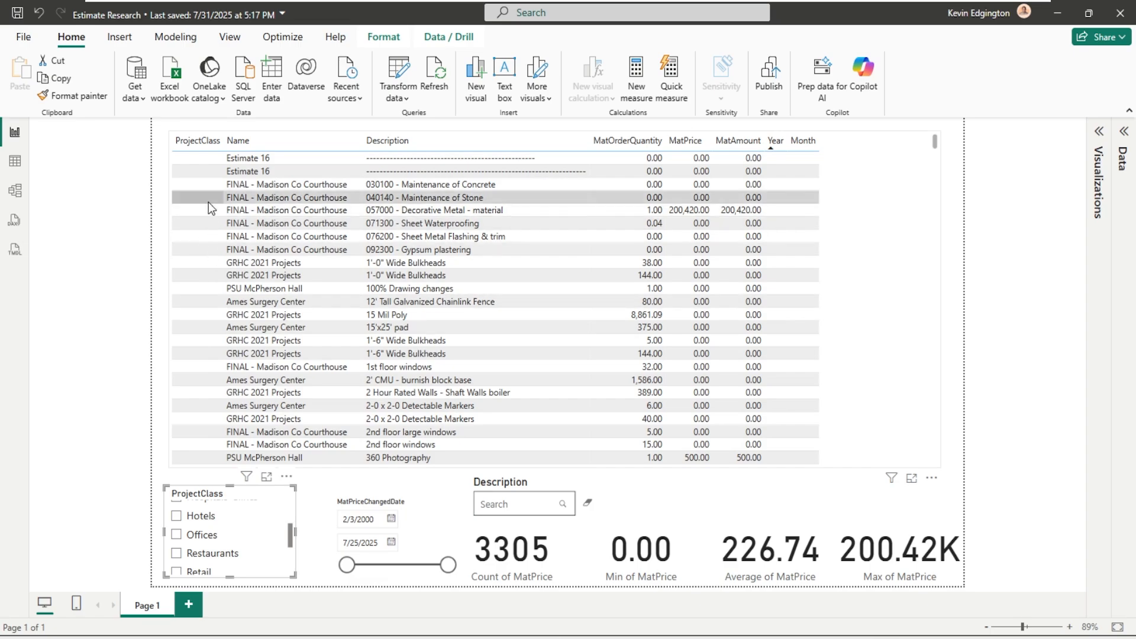
scroll(208, 201, "down", 20)
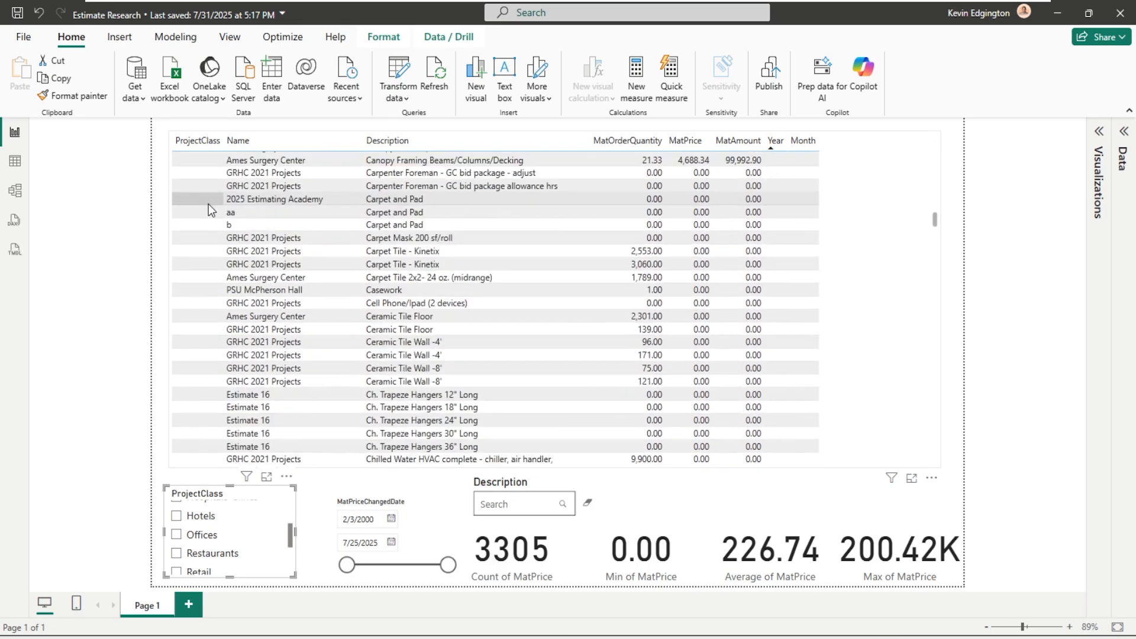
scroll(209, 204, "down", 20)
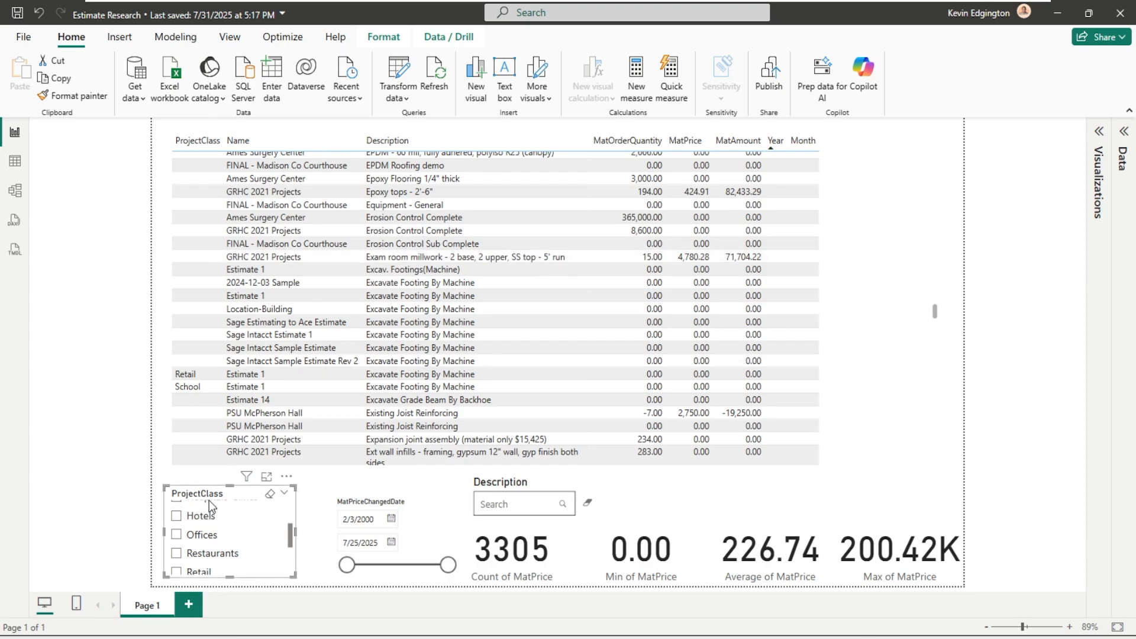
- Filter the report to the Hotels project class, then remove that filter and clear the Description search
left_click(178, 521)
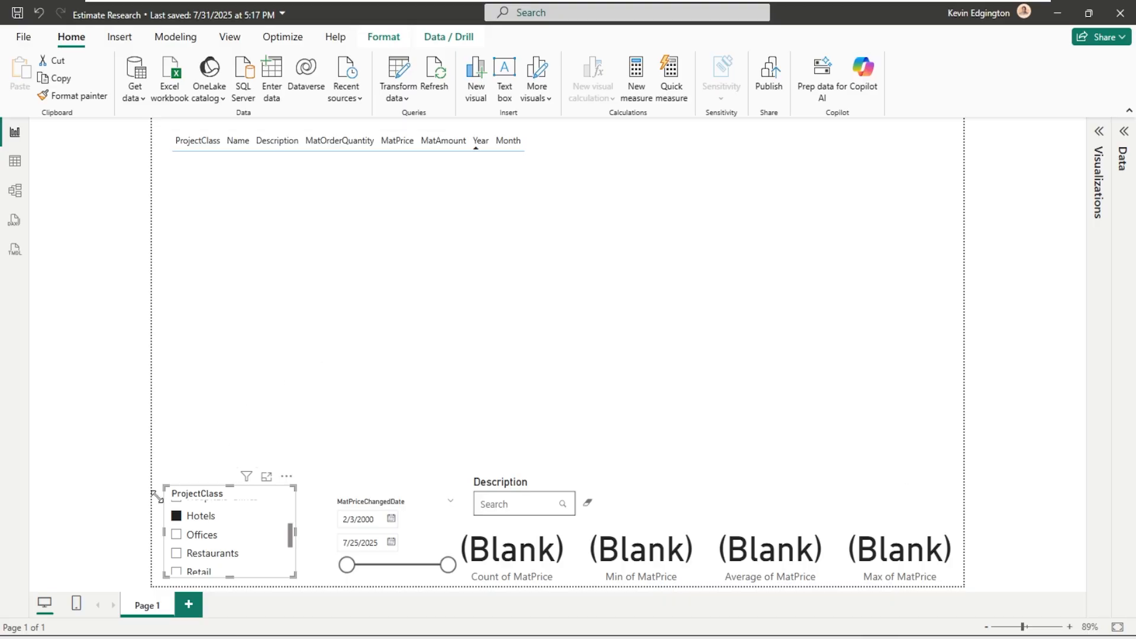
left_click(181, 521)
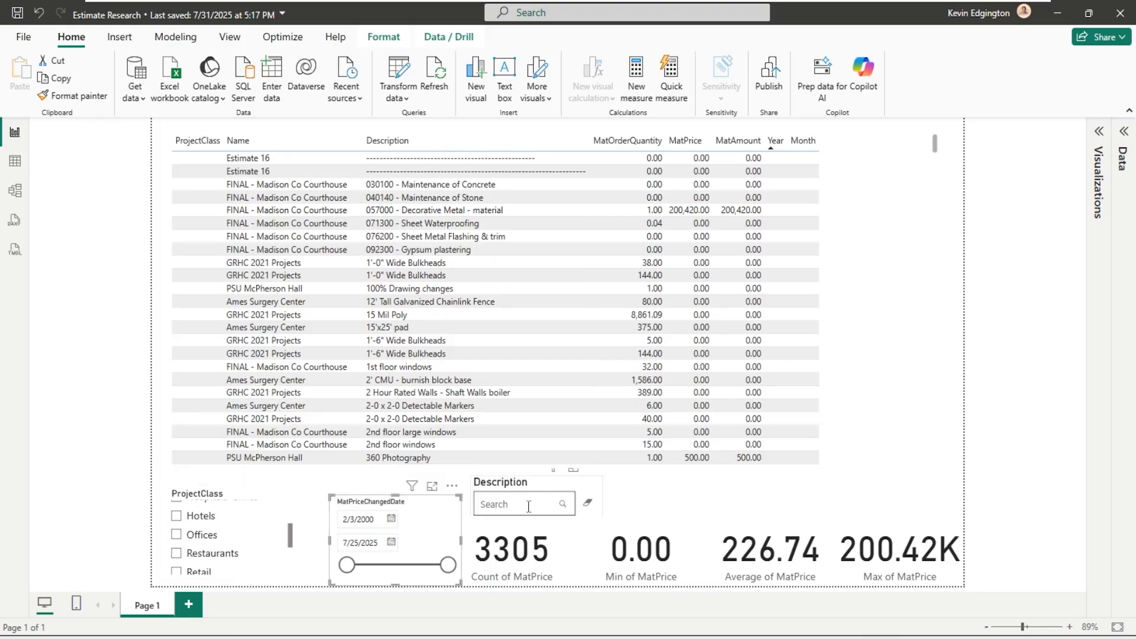
left_click(587, 503)
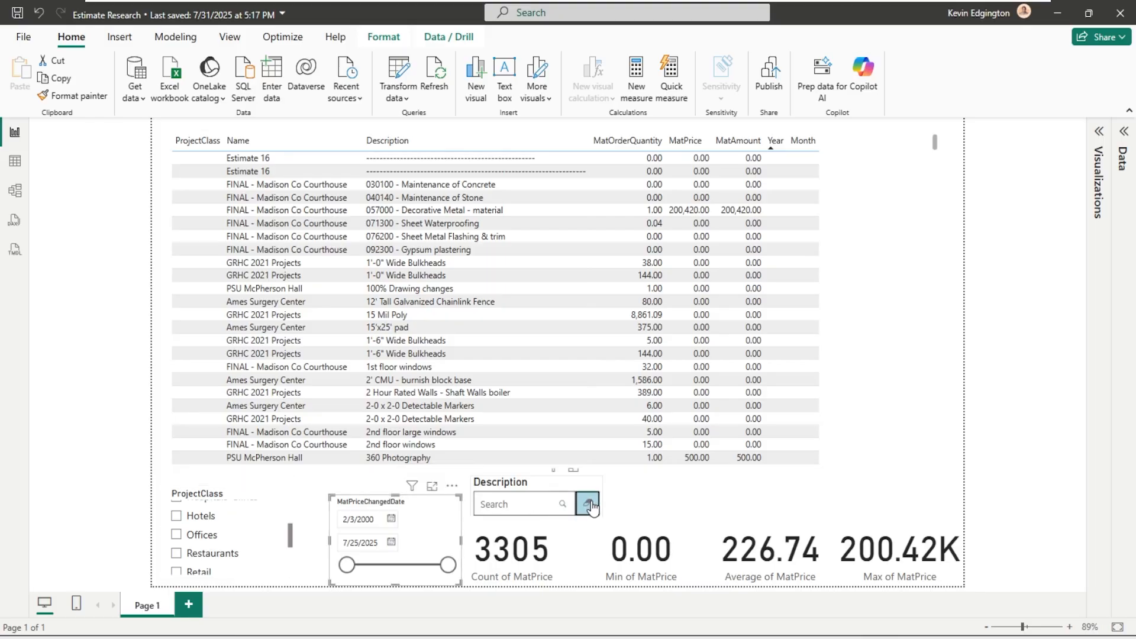
- Try the Hotels and Offices project classes, then filter to School and review its estimate items
left_click(177, 517)
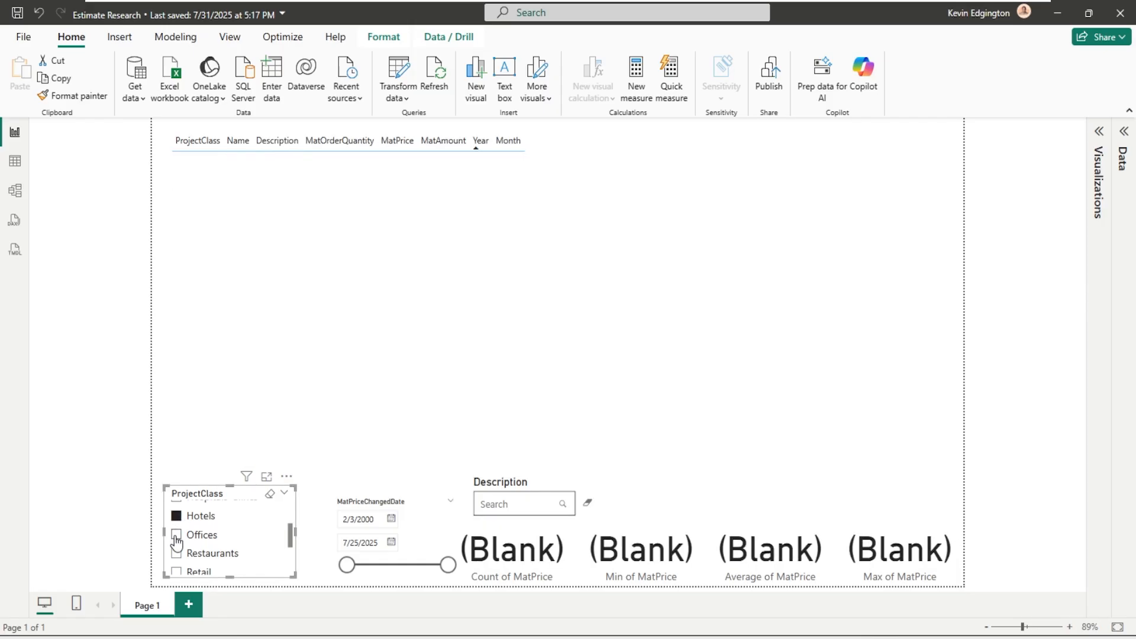
left_click(177, 534)
scroll(180, 535, "down", 2)
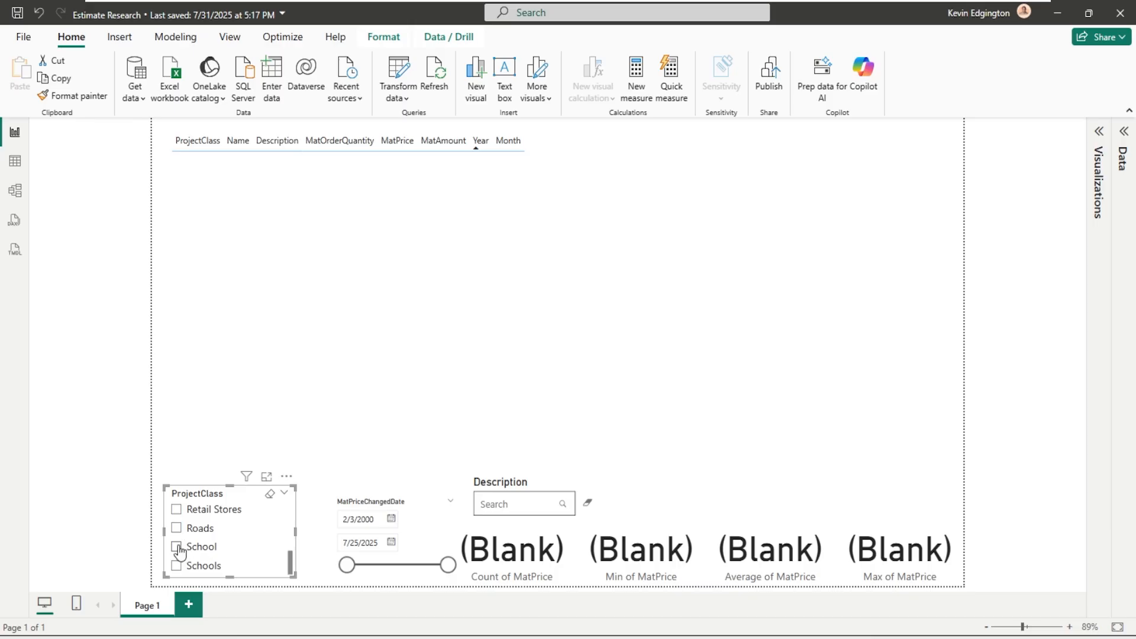
left_click(177, 546)
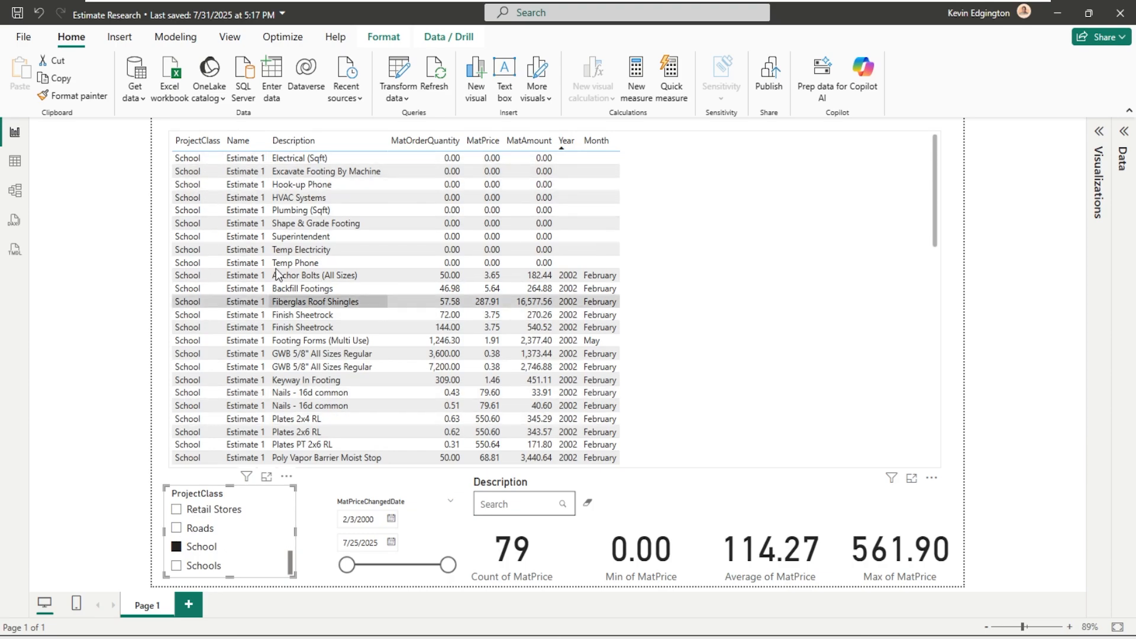
scroll(282, 262, "down", 10)
scroll(282, 261, "down", 5)
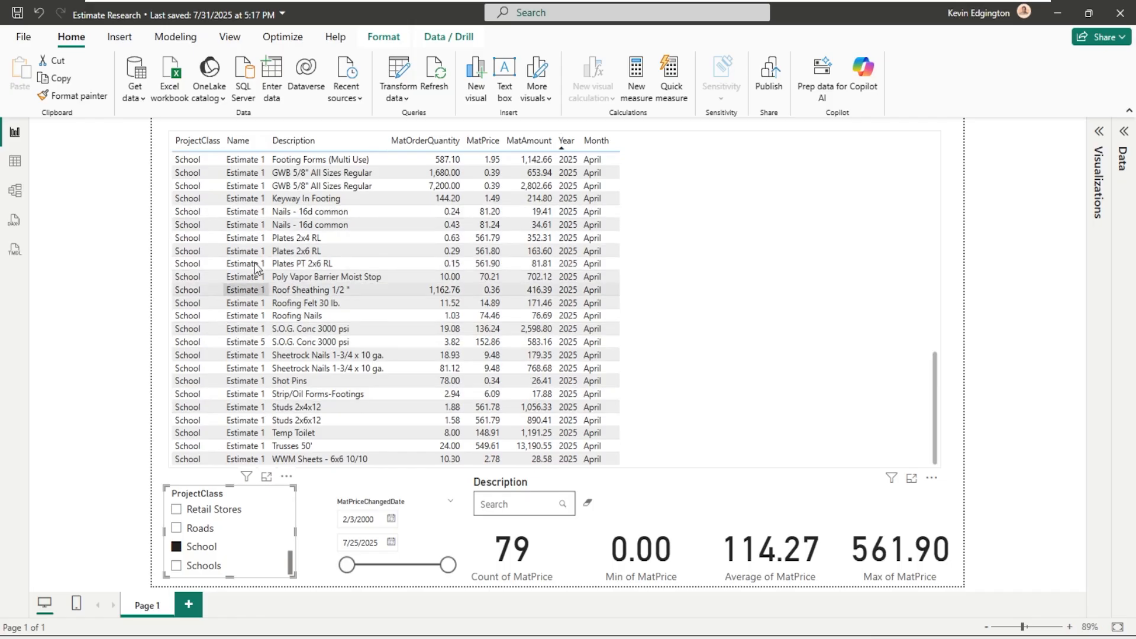
scroll(331, 330, "up", 15)
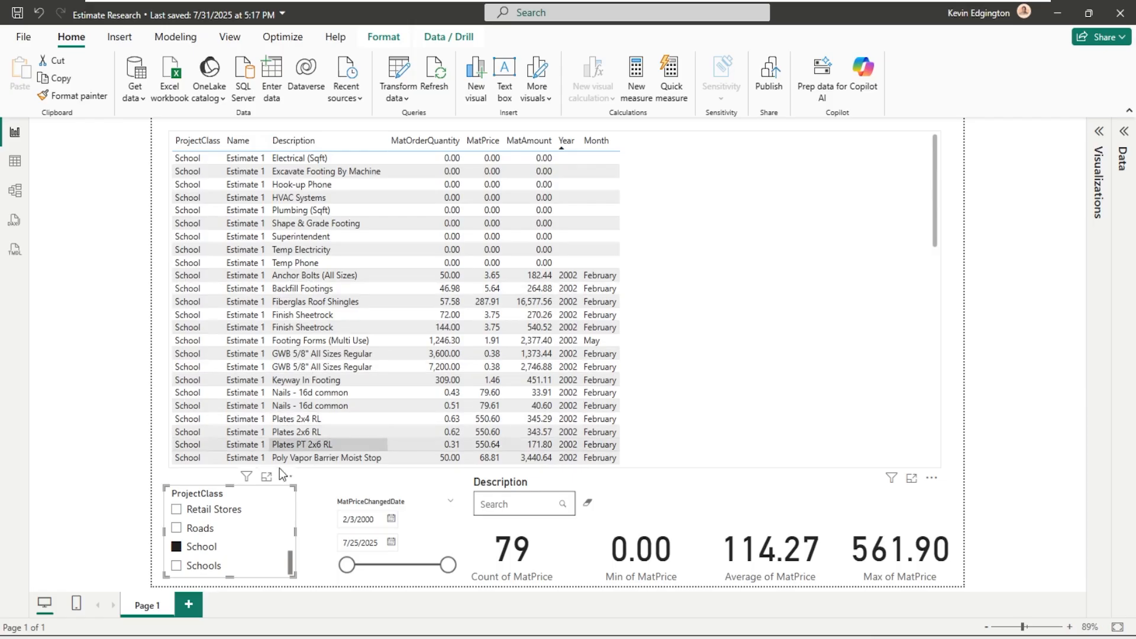
- Remove the School filter and search the item descriptions for "conc"
left_click(187, 552)
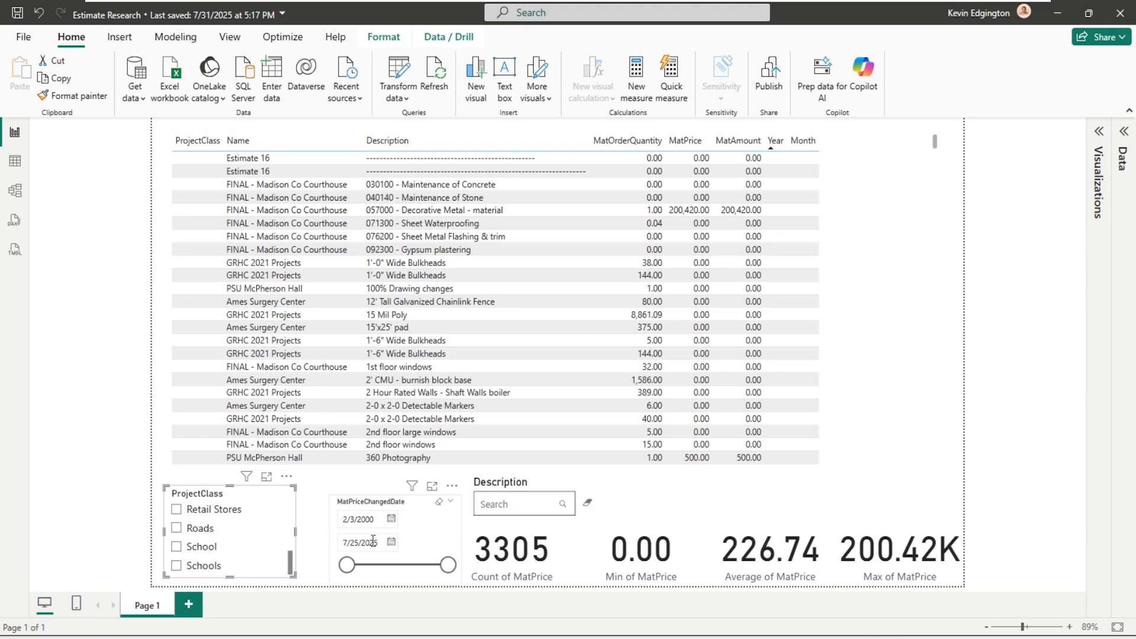
left_click(492, 506)
type("d")
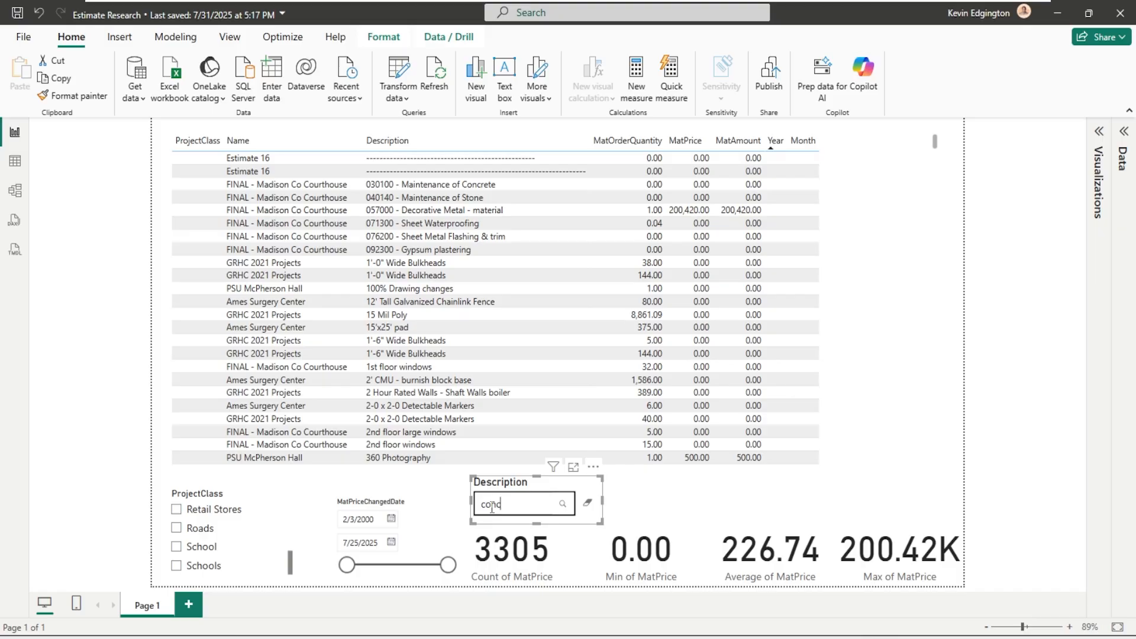
key("Return")
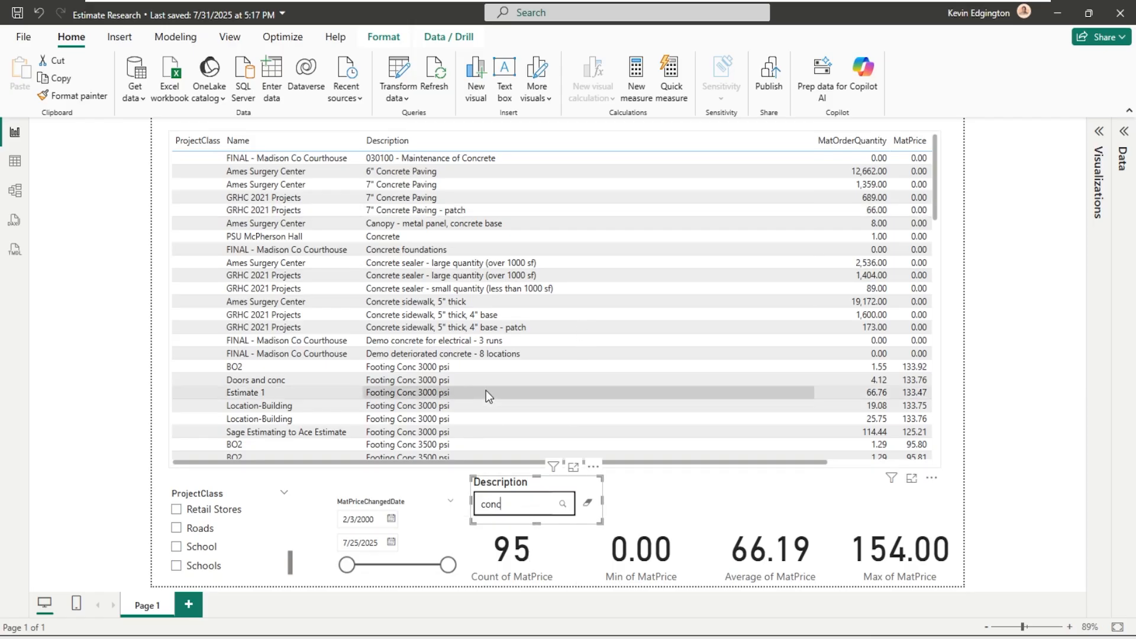
- Examine the matching concrete items in the table, comparing their estimates, project classes, order quantities and material prices
scroll(485, 391, "down", 15)
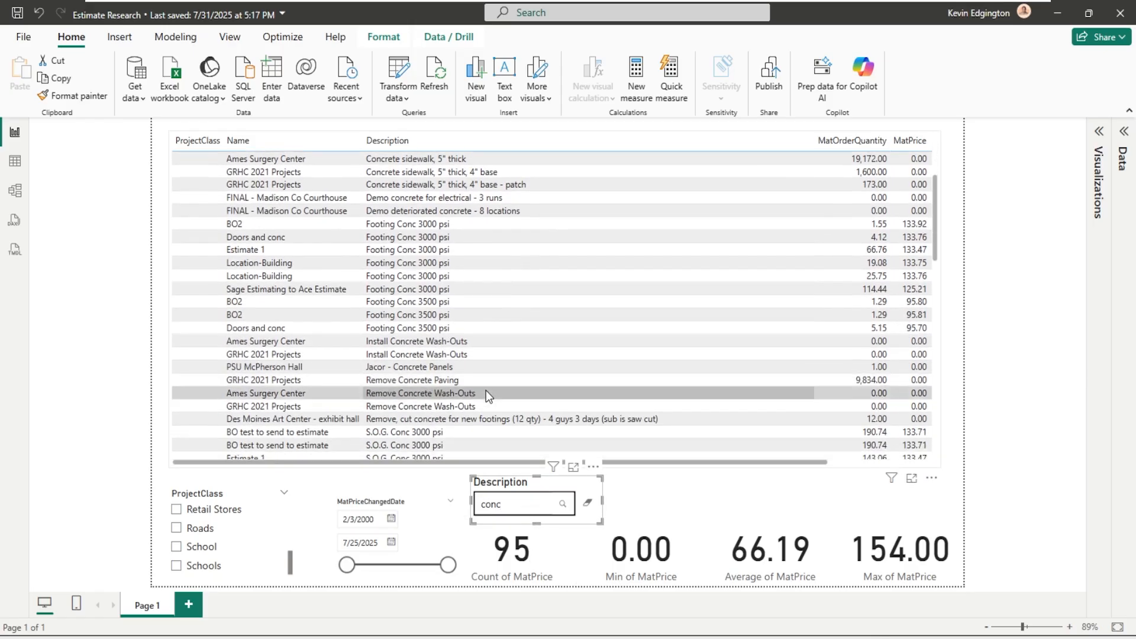
scroll(485, 391, "up", 13)
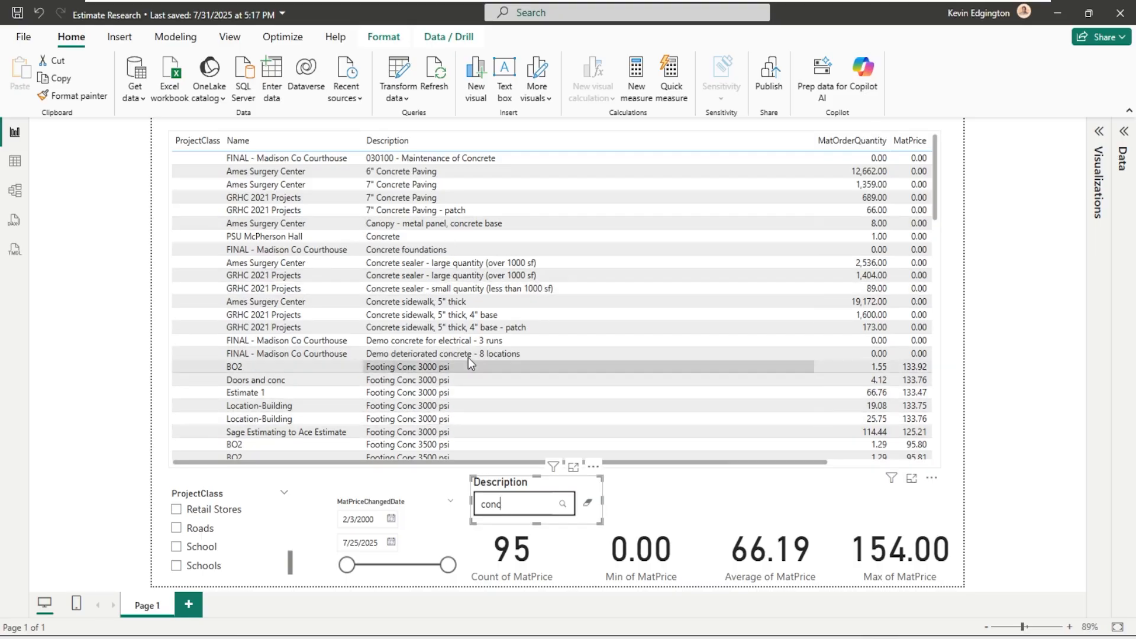
scroll(505, 318, "down", 10)
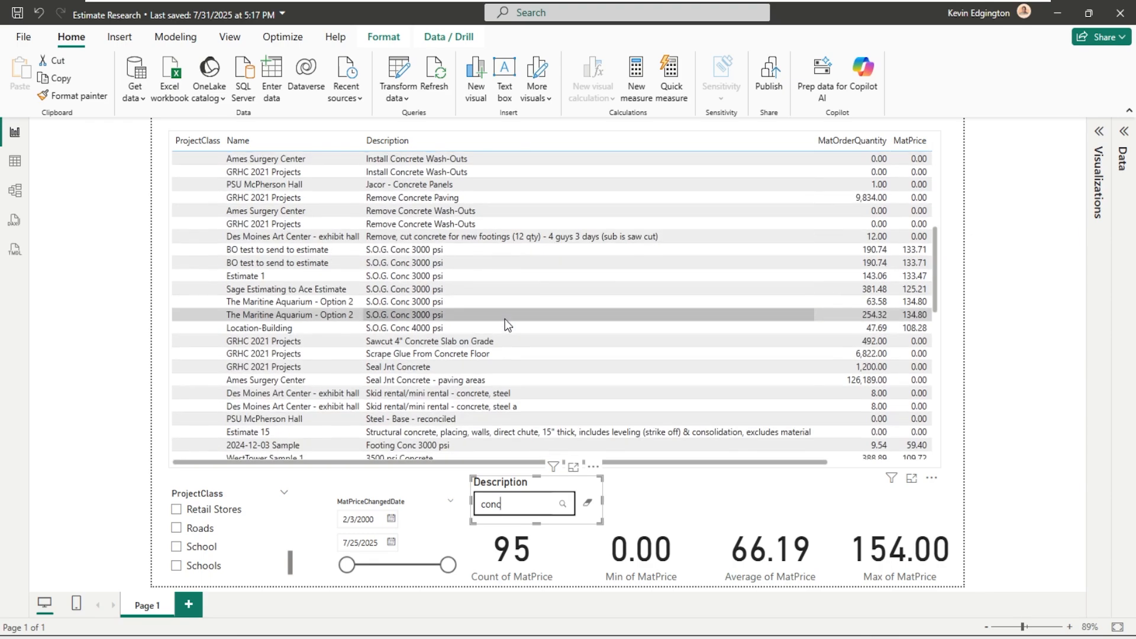
scroll(505, 318, "down", 2)
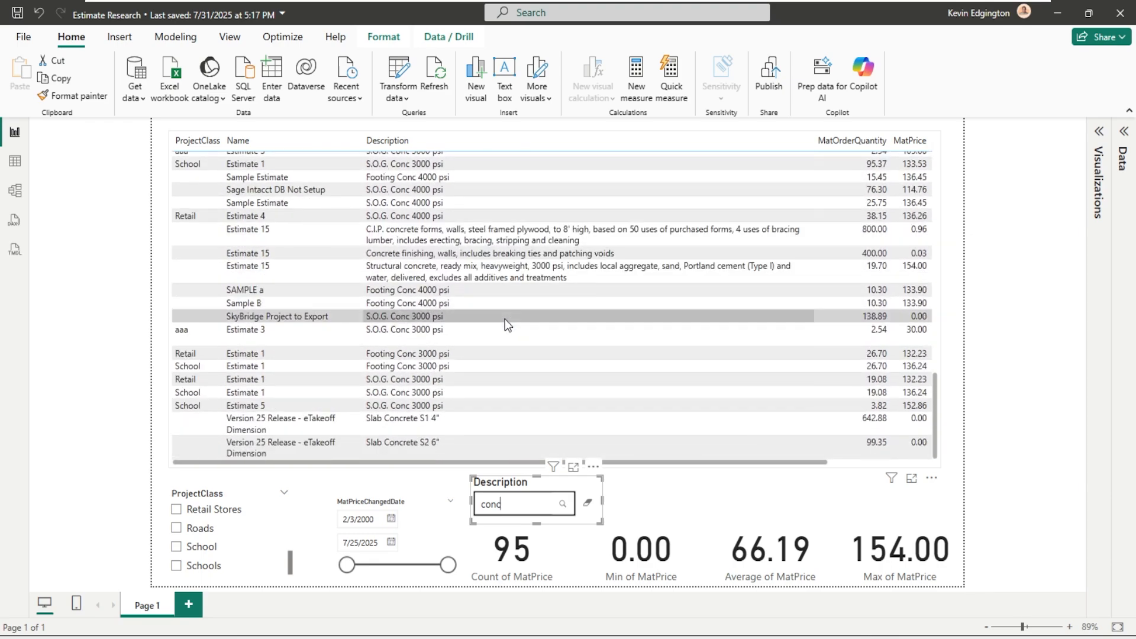
scroll(505, 318, "up", 15)
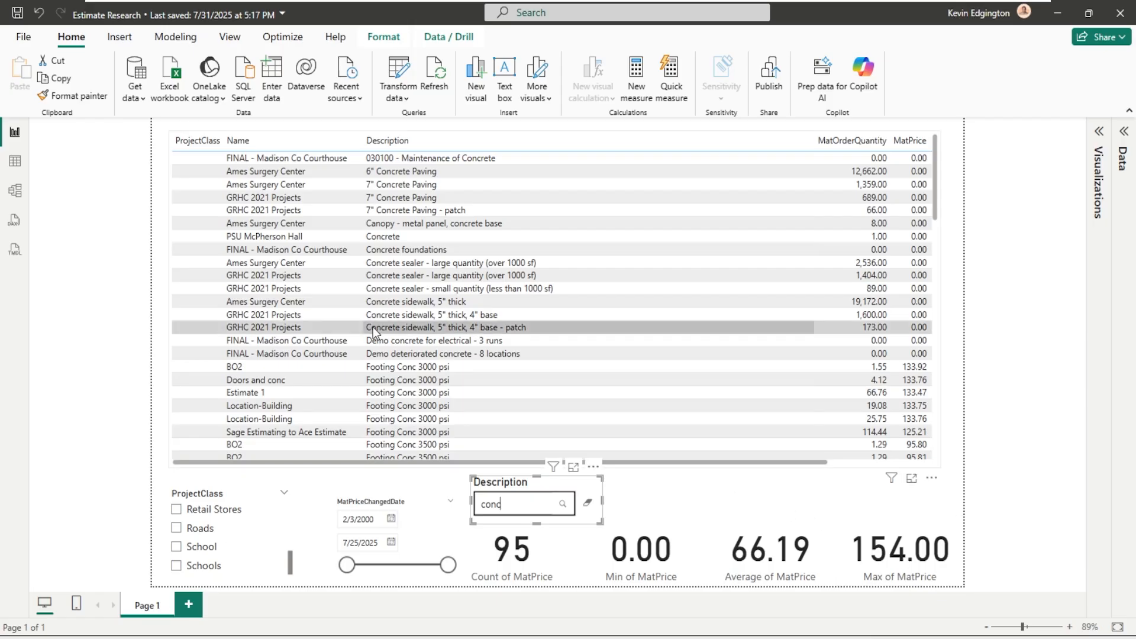
scroll(373, 327, "down", 6)
scroll(372, 326, "down", 10)
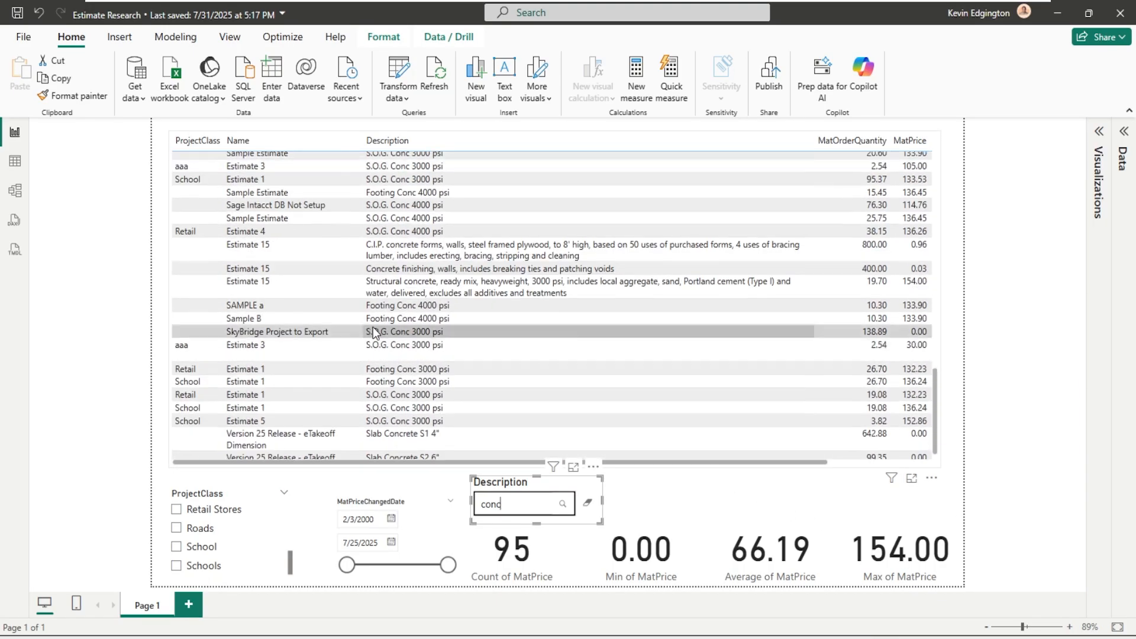
scroll(222, 383, "down", 3)
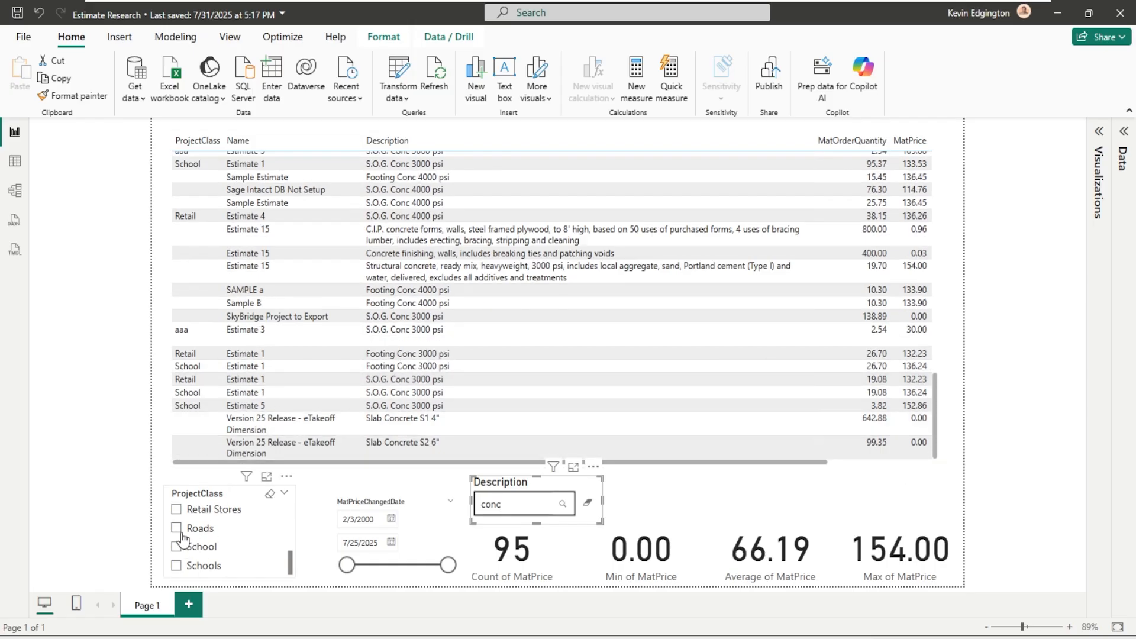
- Narrow the concrete items to the Retail project class
scroll(174, 536, "up", 2)
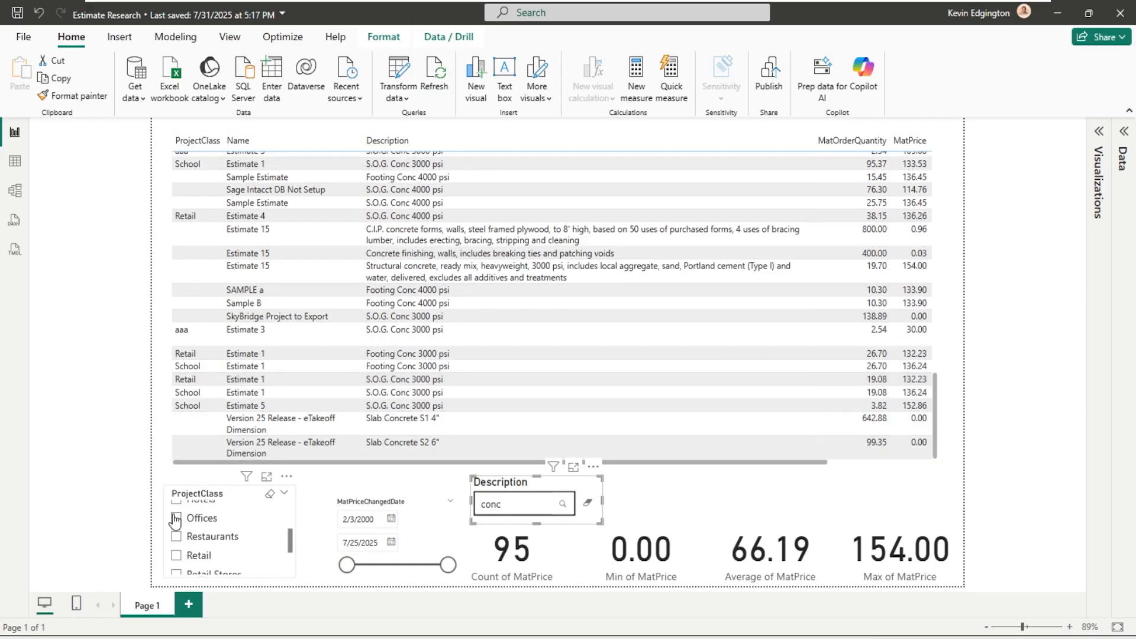
left_click(177, 557)
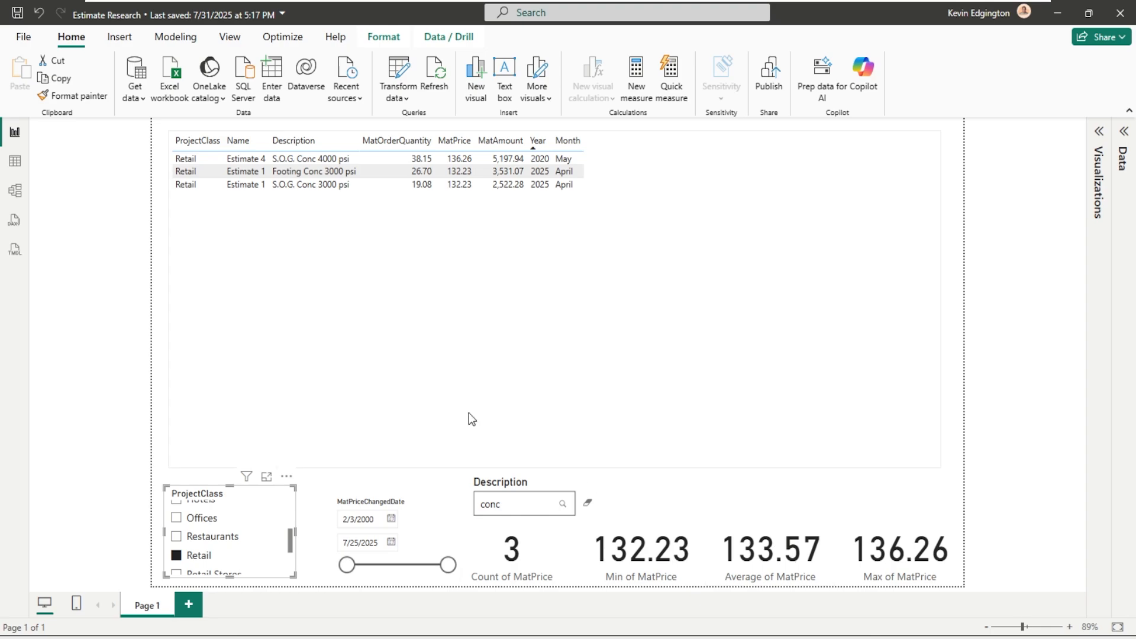
- Switch the project class filter on the concrete items from Retail to School
scroll(207, 543, "down", 1)
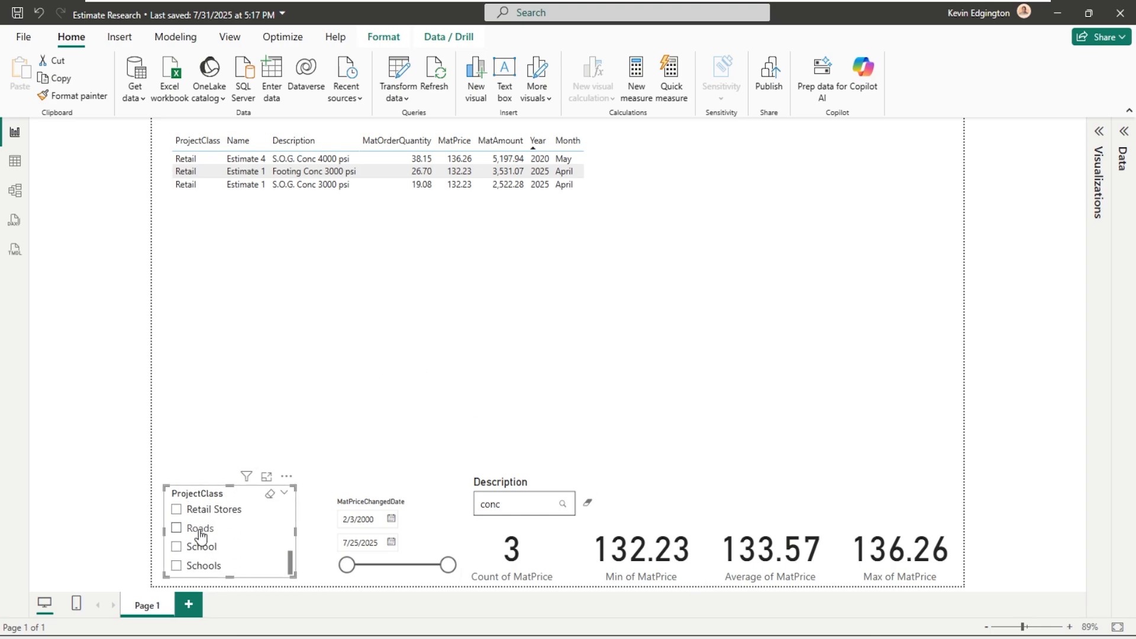
scroll(189, 541, "up", 2)
left_click(176, 555)
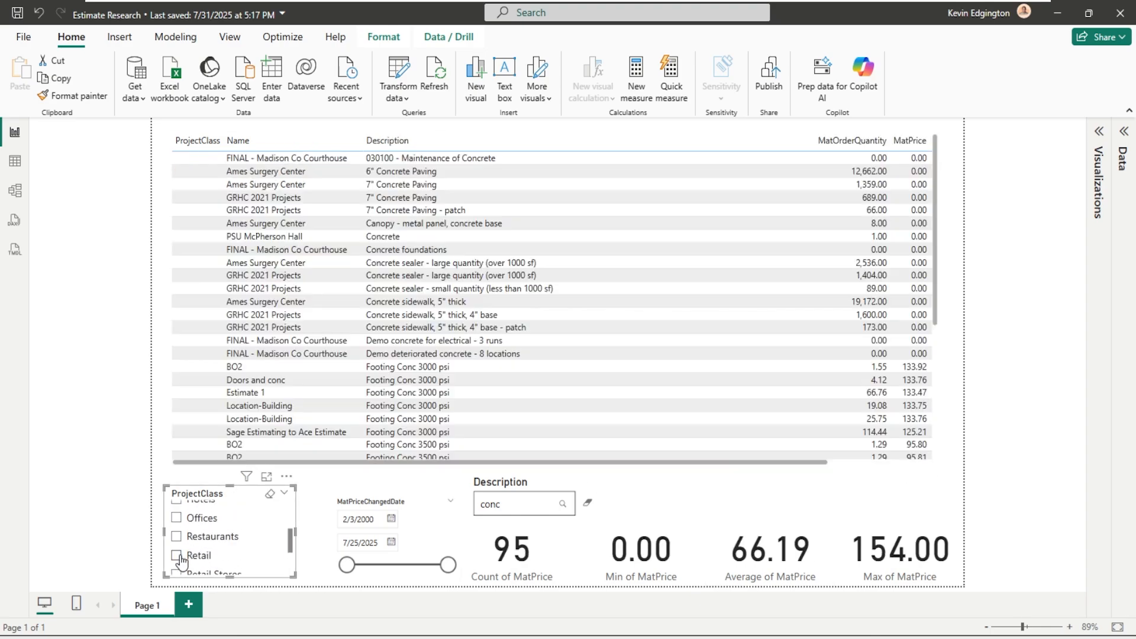
scroll(189, 547, "down", 2)
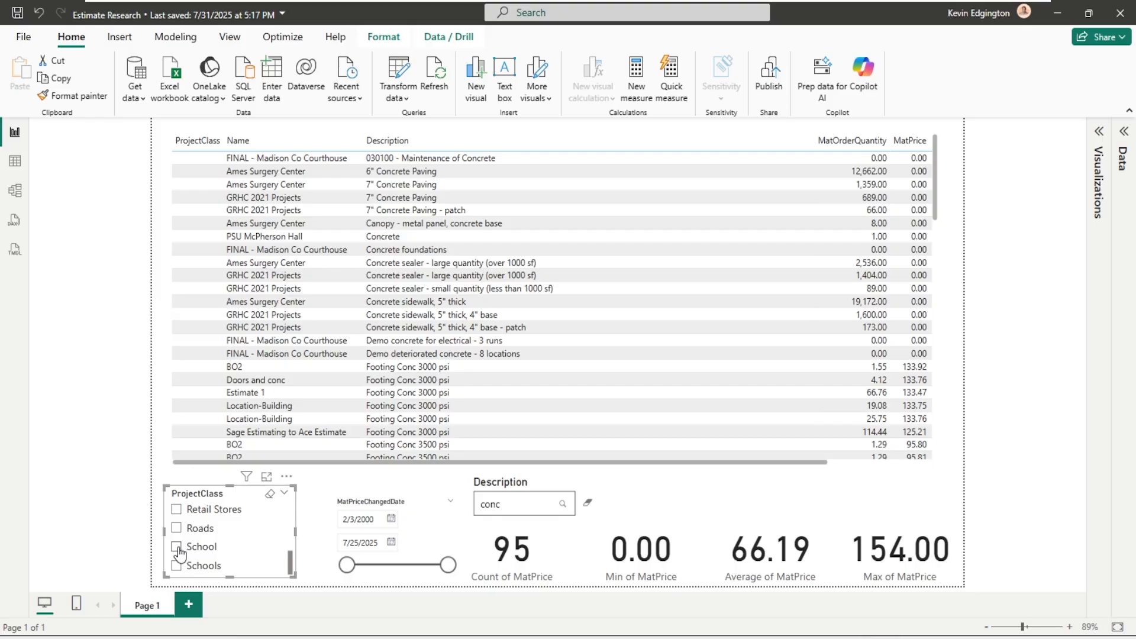
left_click(179, 548)
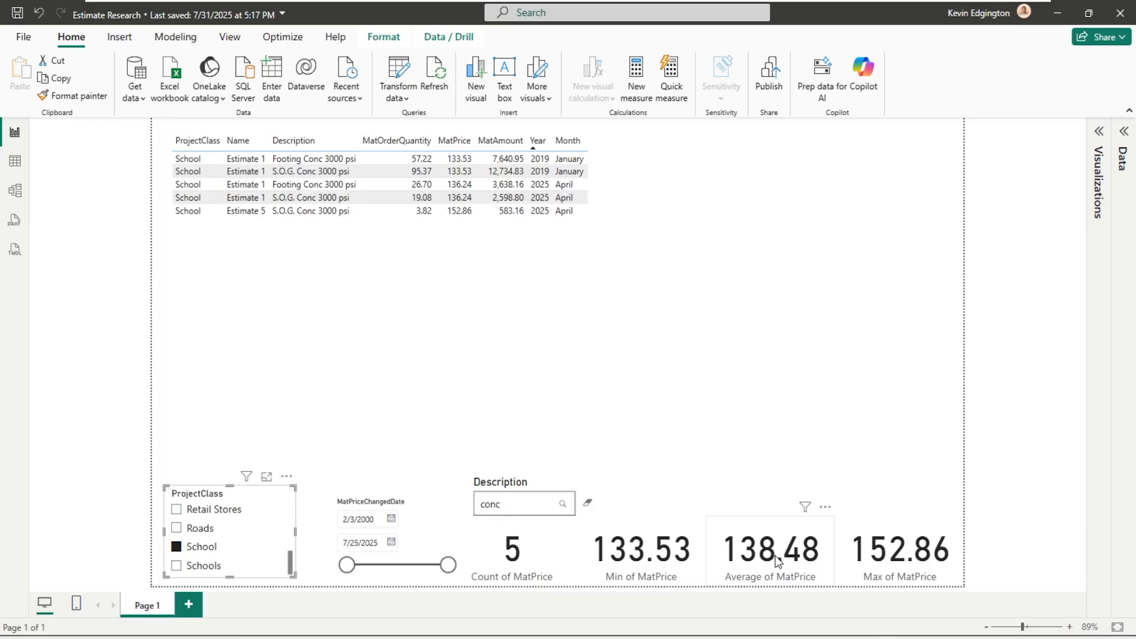
- Remove the School project class filter and clear the "conc" search from the Description slicer
left_click(178, 548)
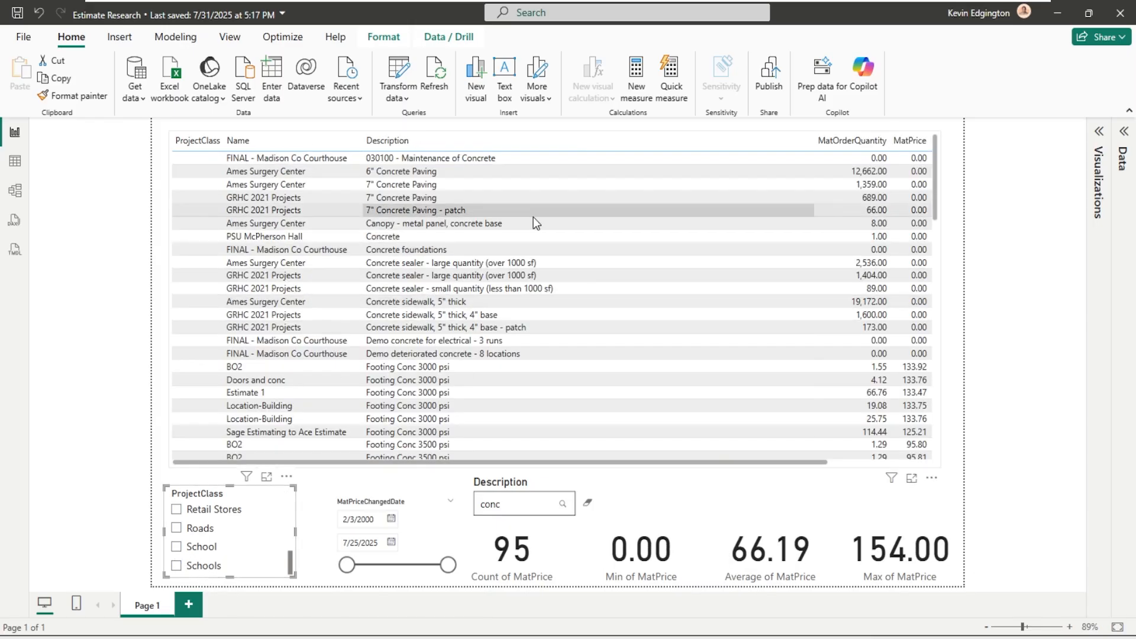
left_click(325, 479)
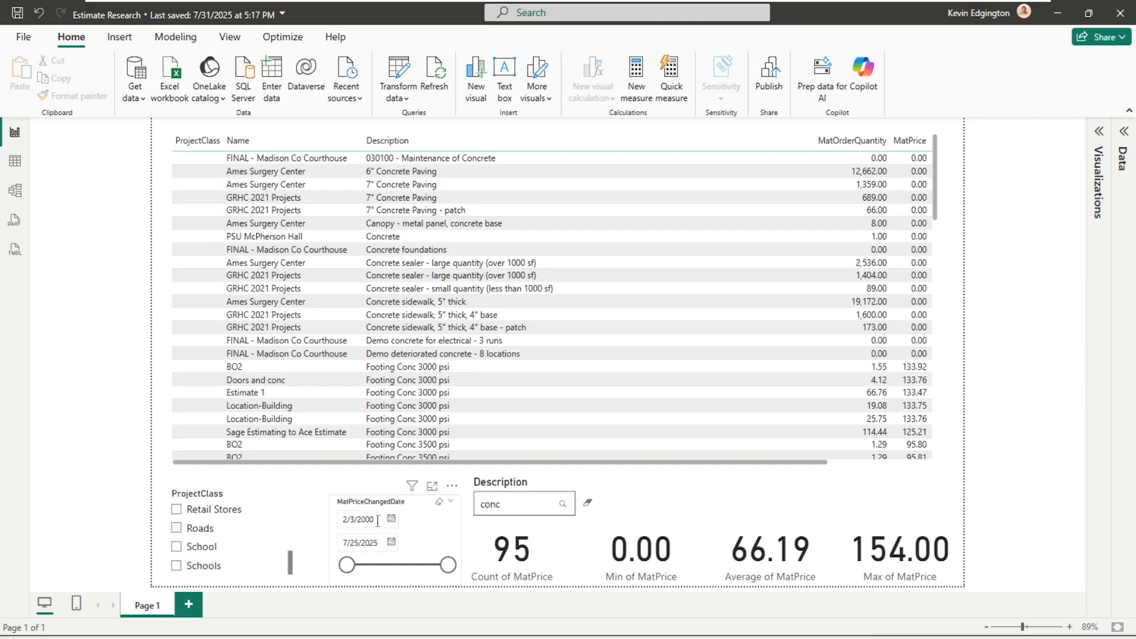
double_click(505, 509)
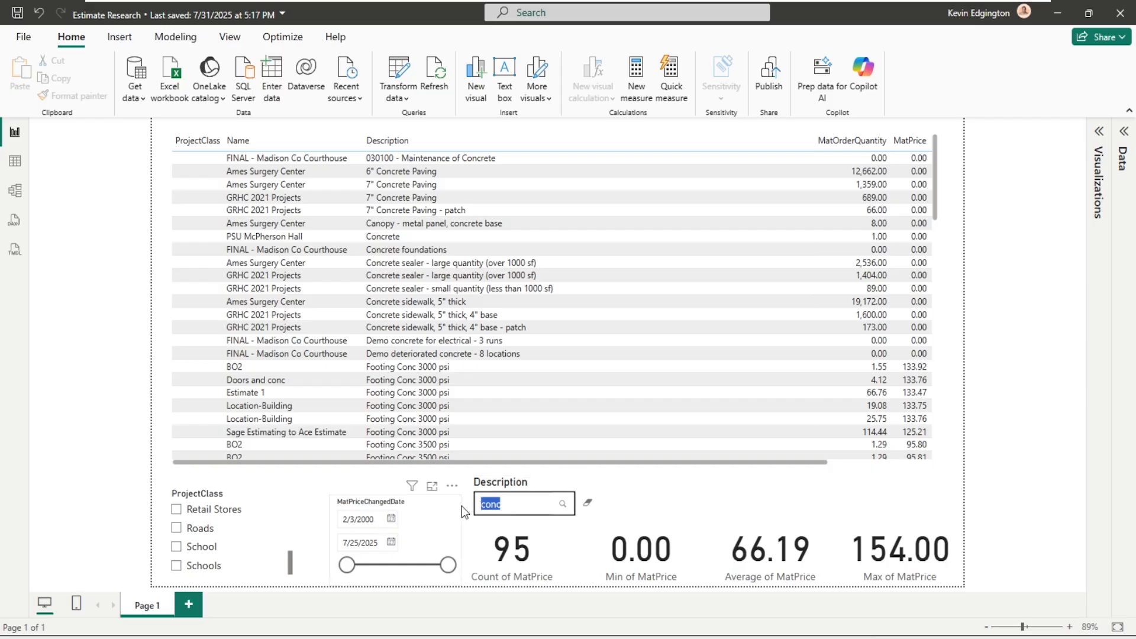
left_click(591, 507)
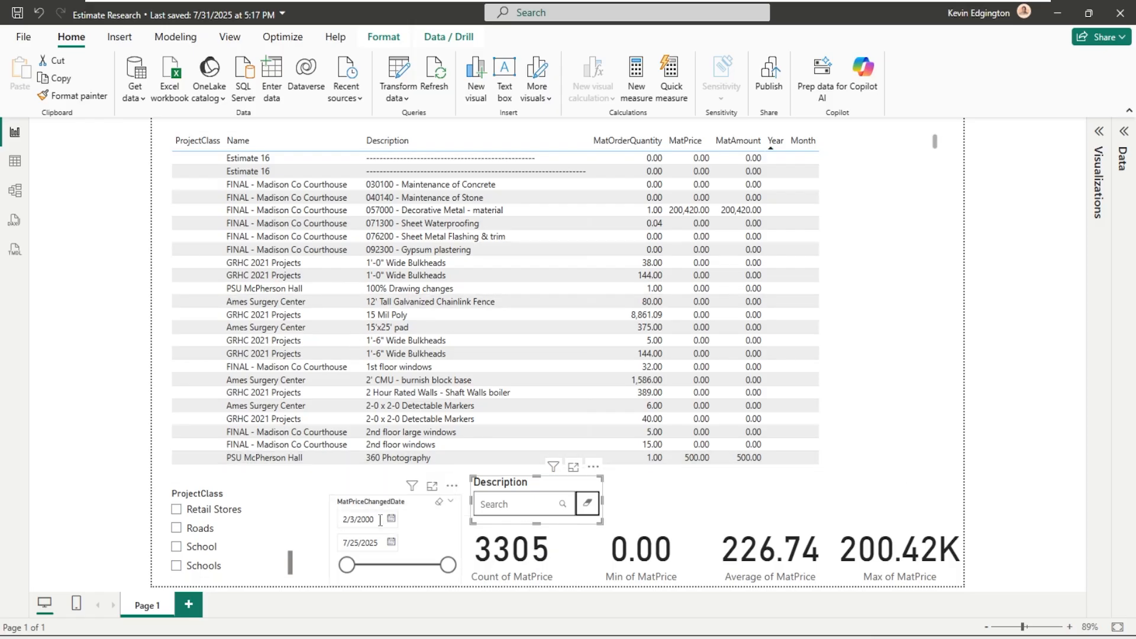
- Set the start date of the MatPriceChangedDate filter to 1/1/2025
left_click_drag(376, 520, 311, 516)
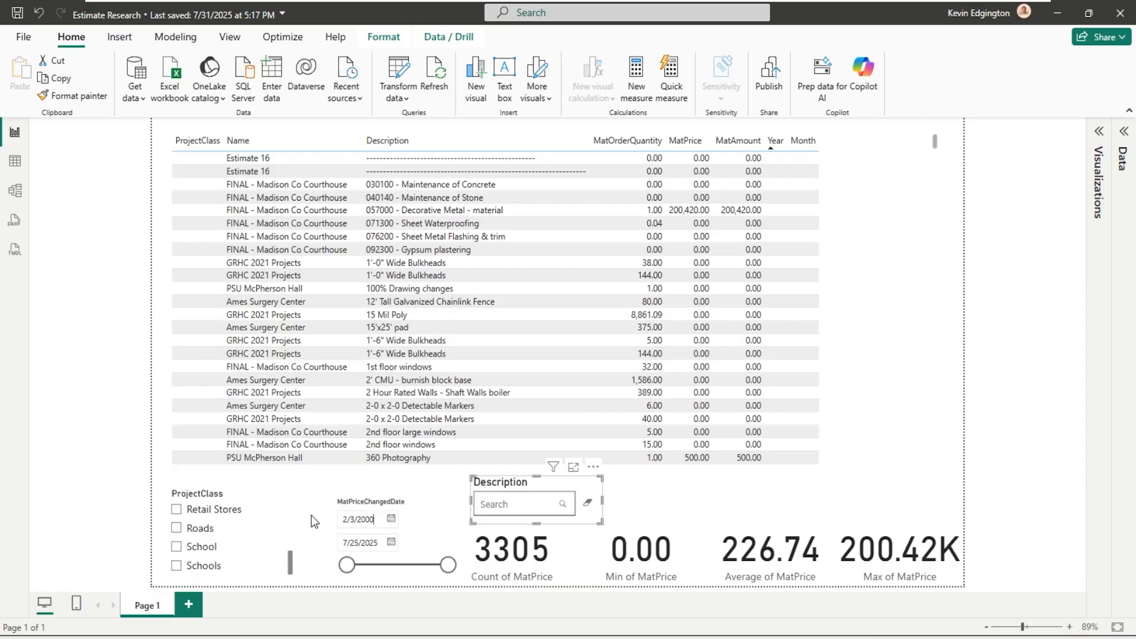
key("BackSpace")
key("BackSpace")
key("BackSpace")
key("BackSpace")
key("BackSpace")
key("BackSpace")
key("BackSpace")
type("1/")
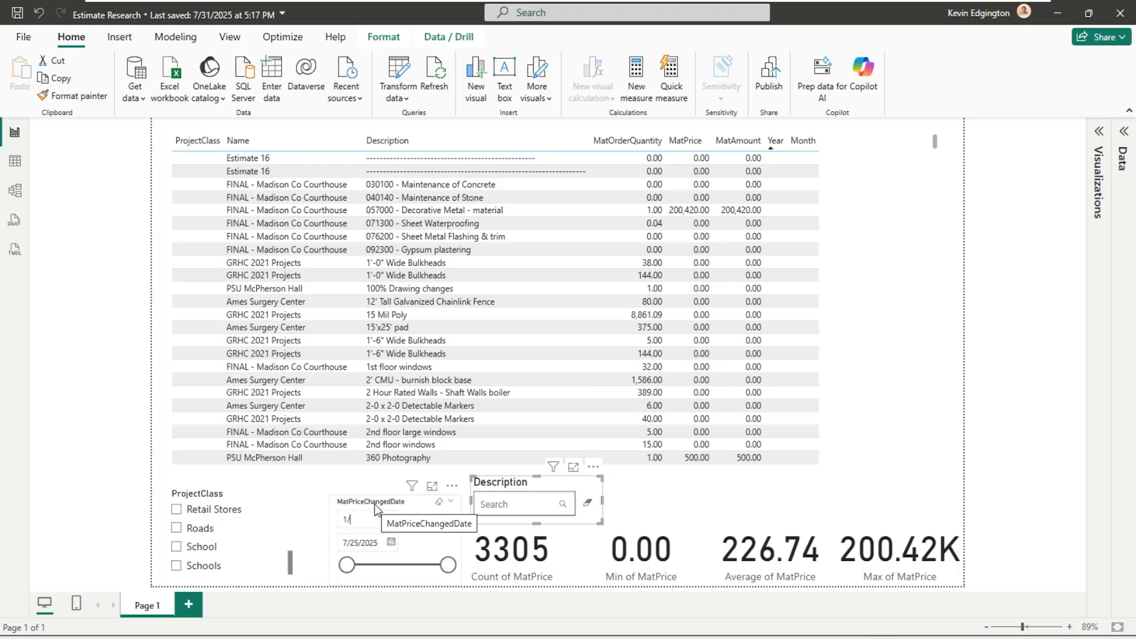
type("1/")
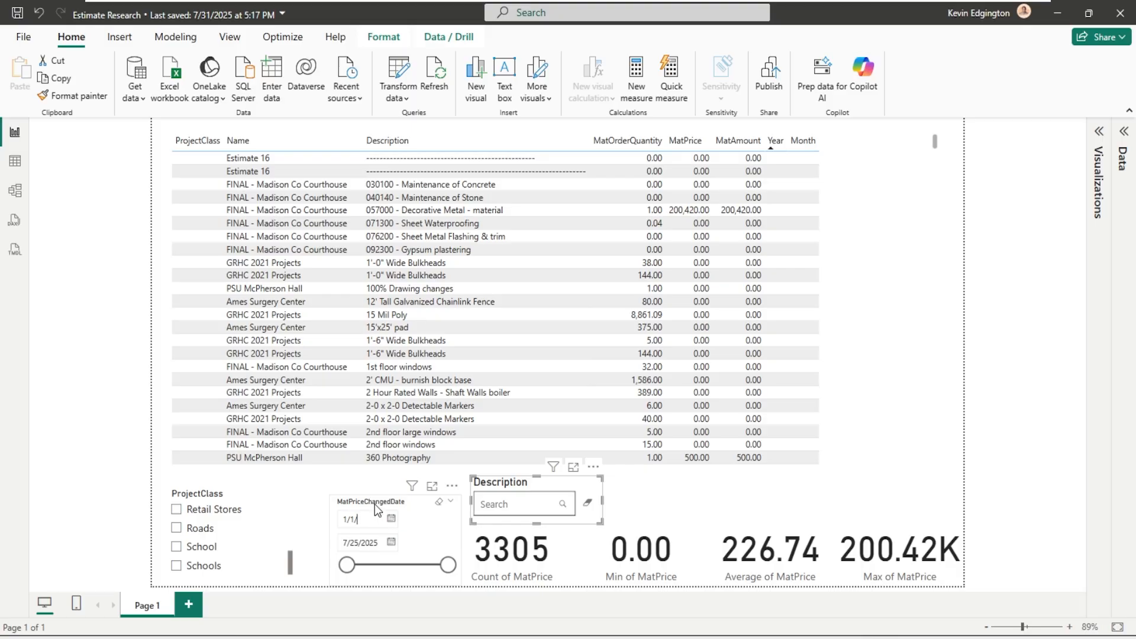
type("2025")
key("Return")
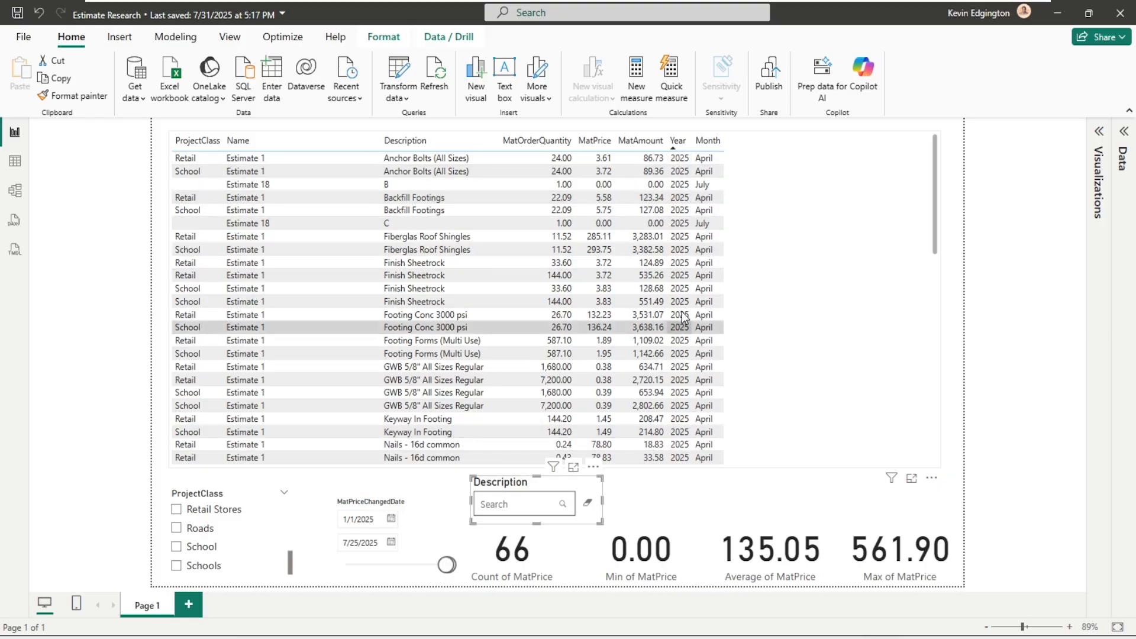
- Review the 2025 price rows and filter the Description slicer on "conc"
scroll(678, 205, "down", 5)
scroll(677, 203, "down", 4)
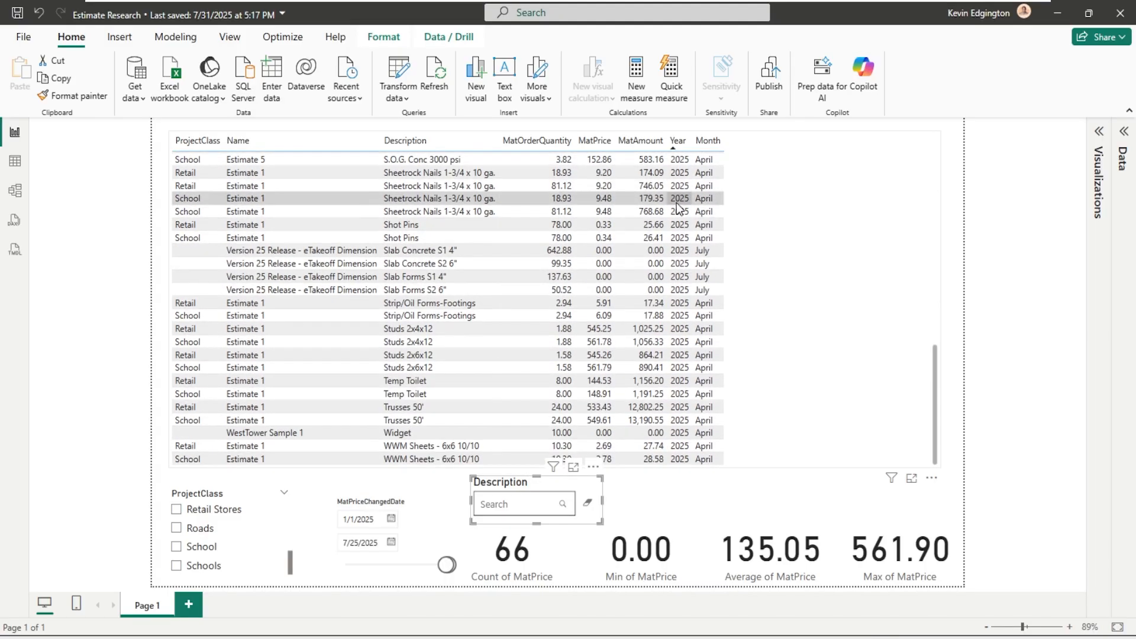
scroll(676, 202, "up", 12)
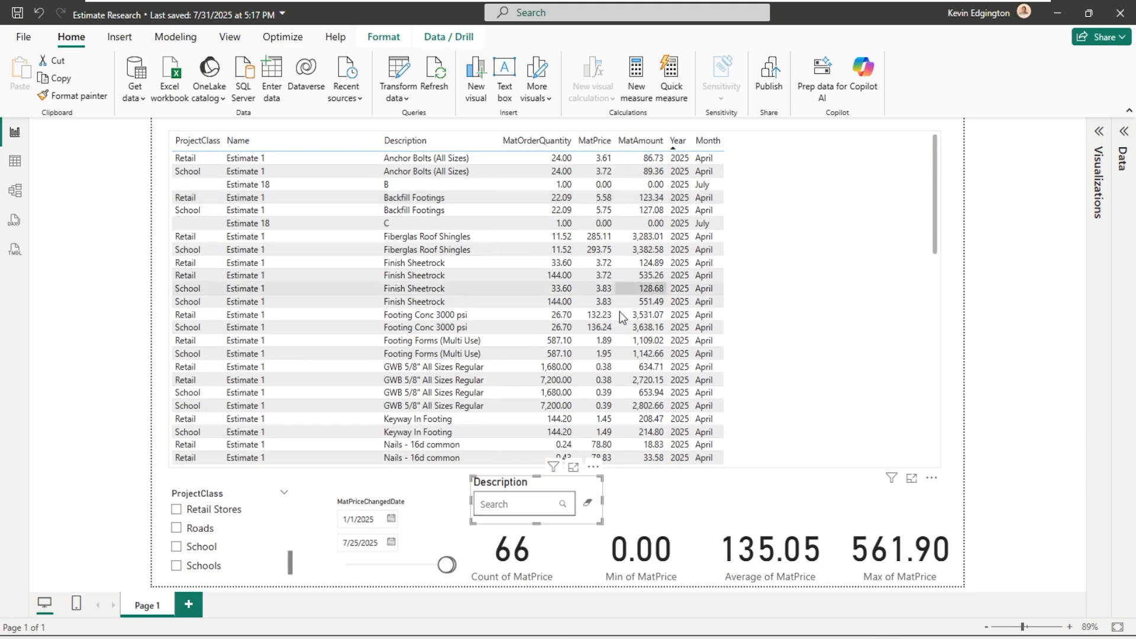
left_click(515, 505)
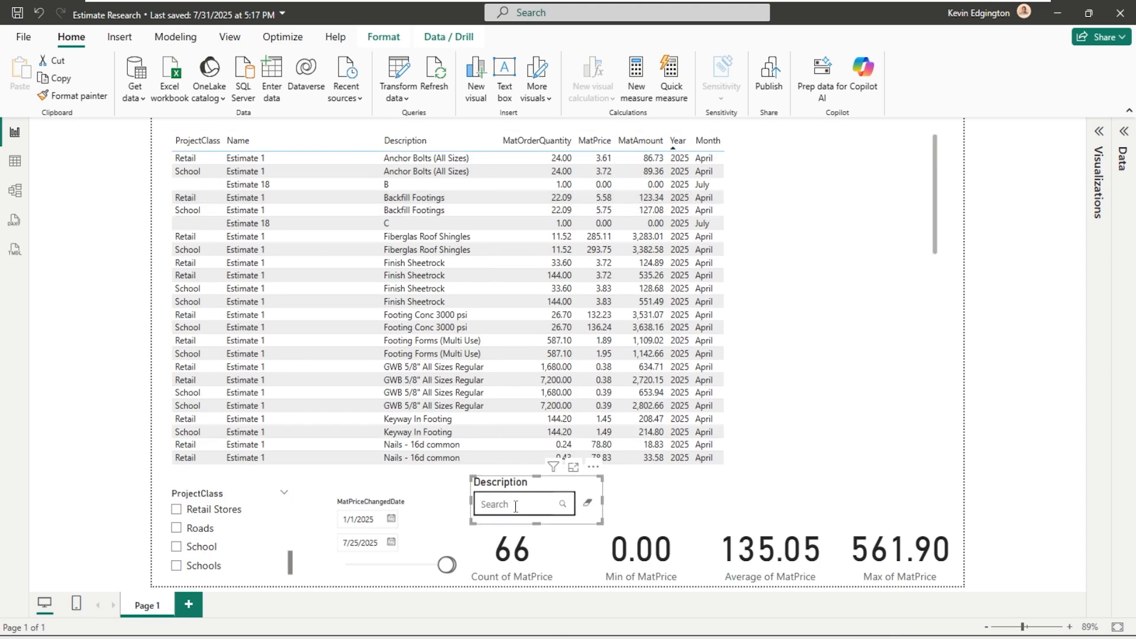
type("cond")
key("Return")
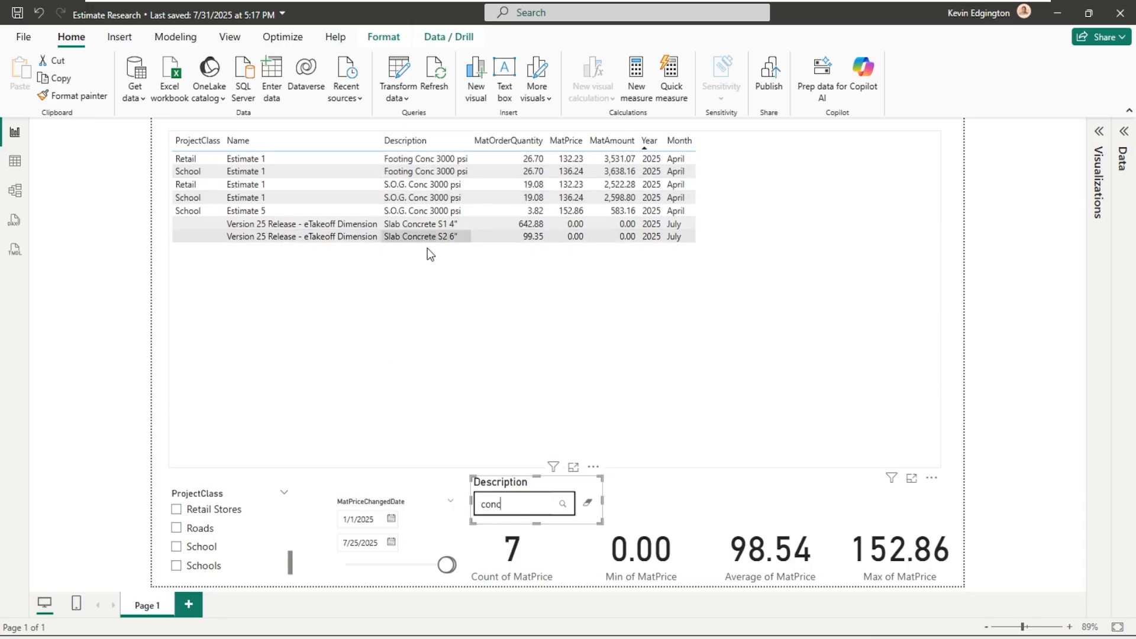
key("BackSpace")
type("c")
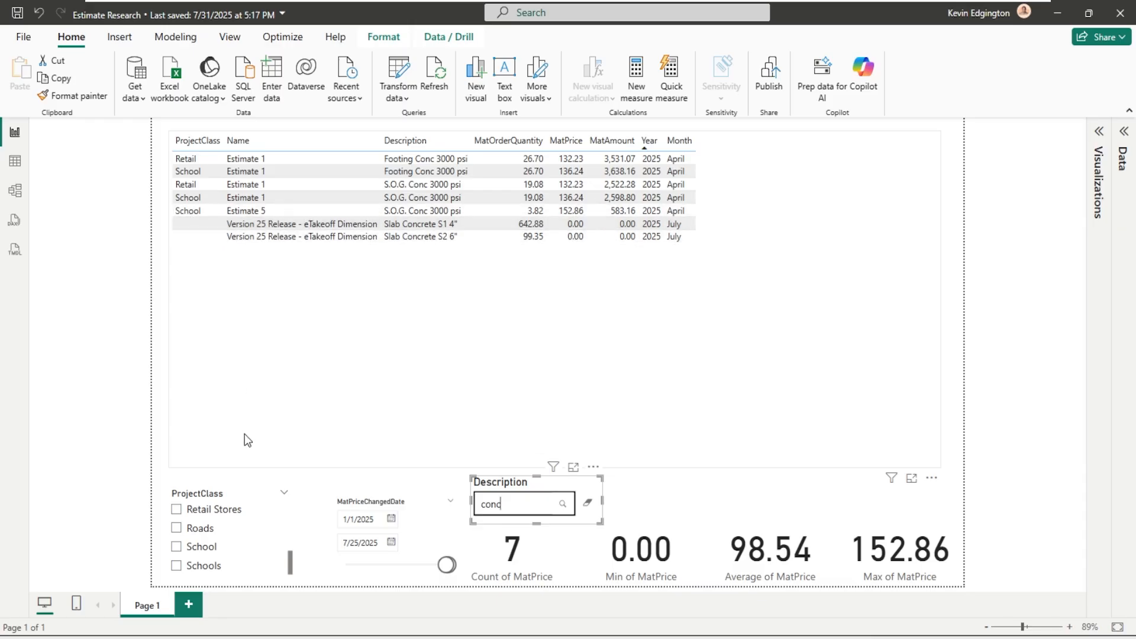
- Limit the 2025 concrete items to the Retail project class
scroll(247, 545, "up", 5)
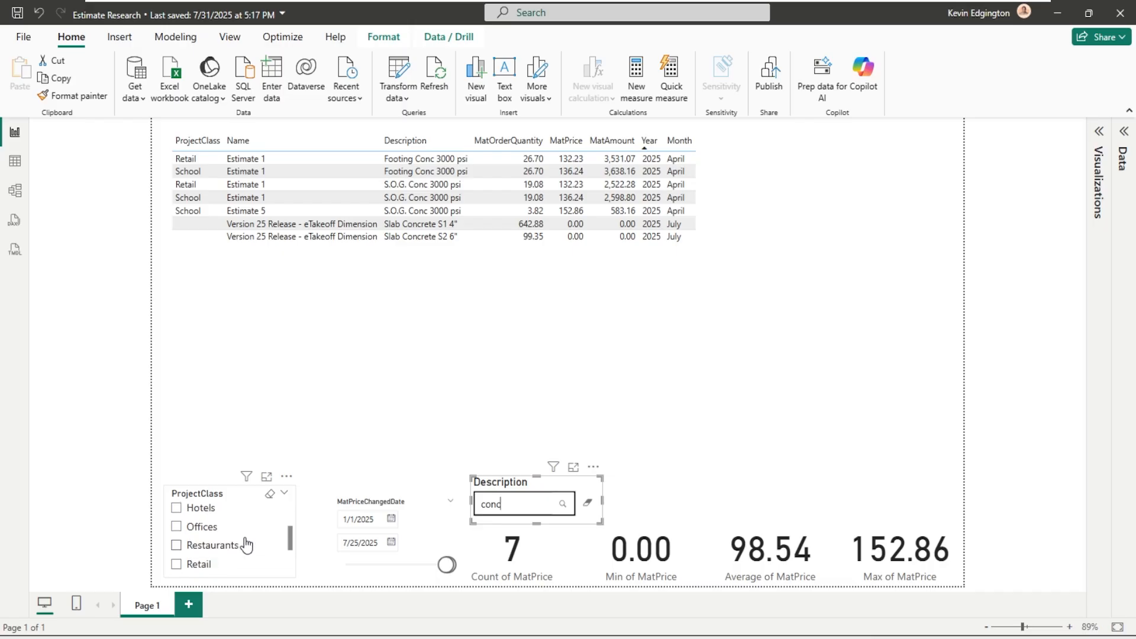
scroll(247, 545, "down", 1)
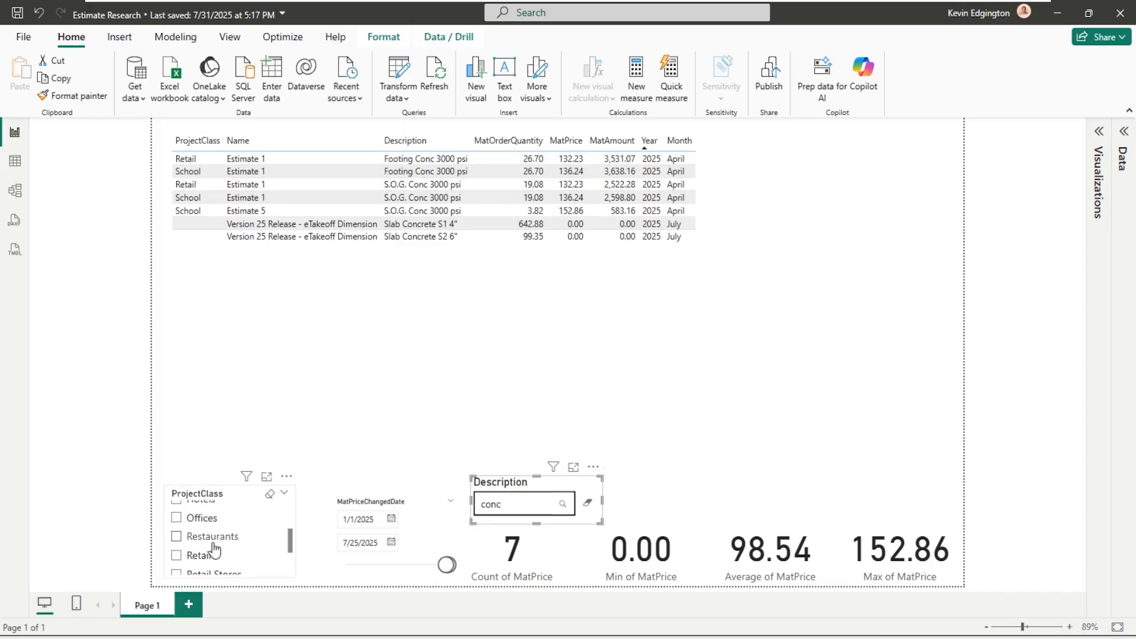
left_click(176, 556)
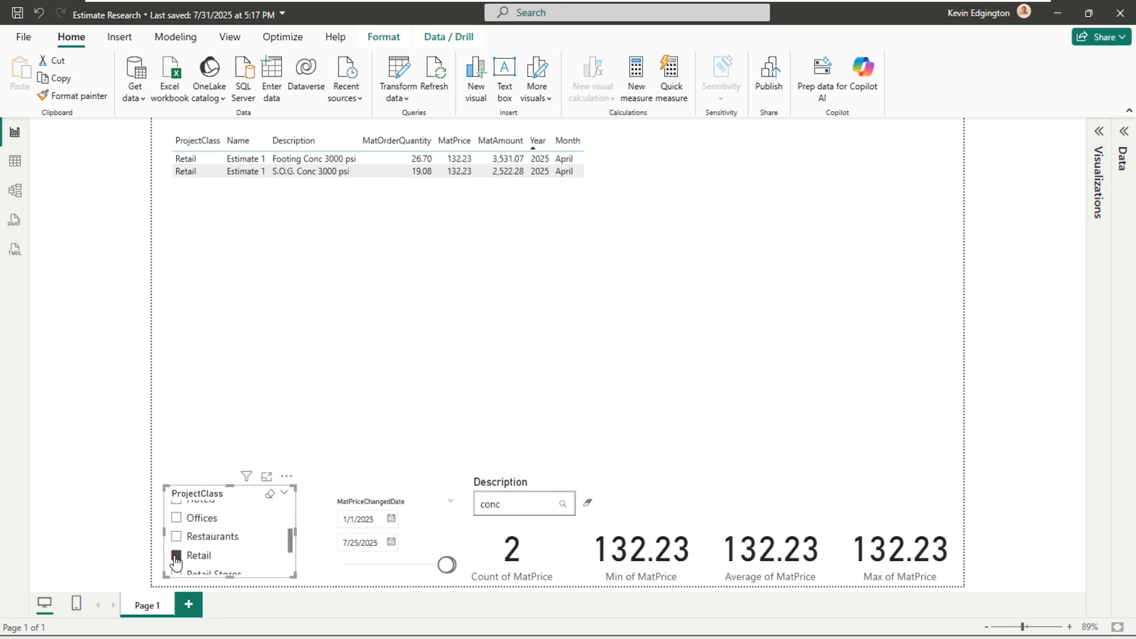
- Compare the concrete items under the School and Retail Stores project classes, ending with School selected
scroll(176, 556, "down", 3)
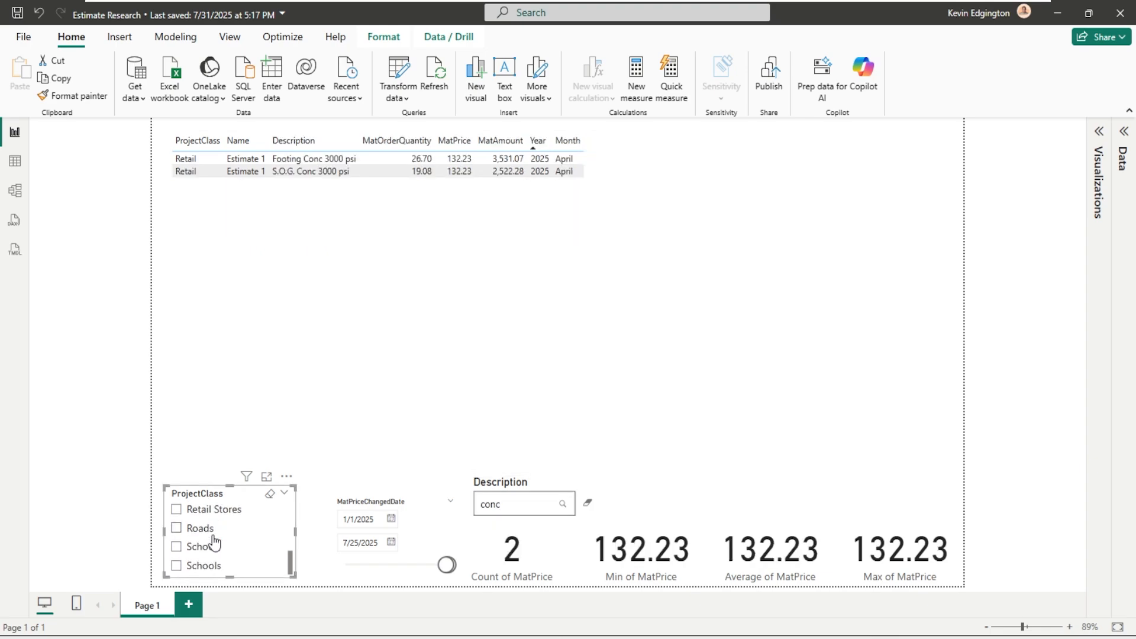
left_click(176, 548)
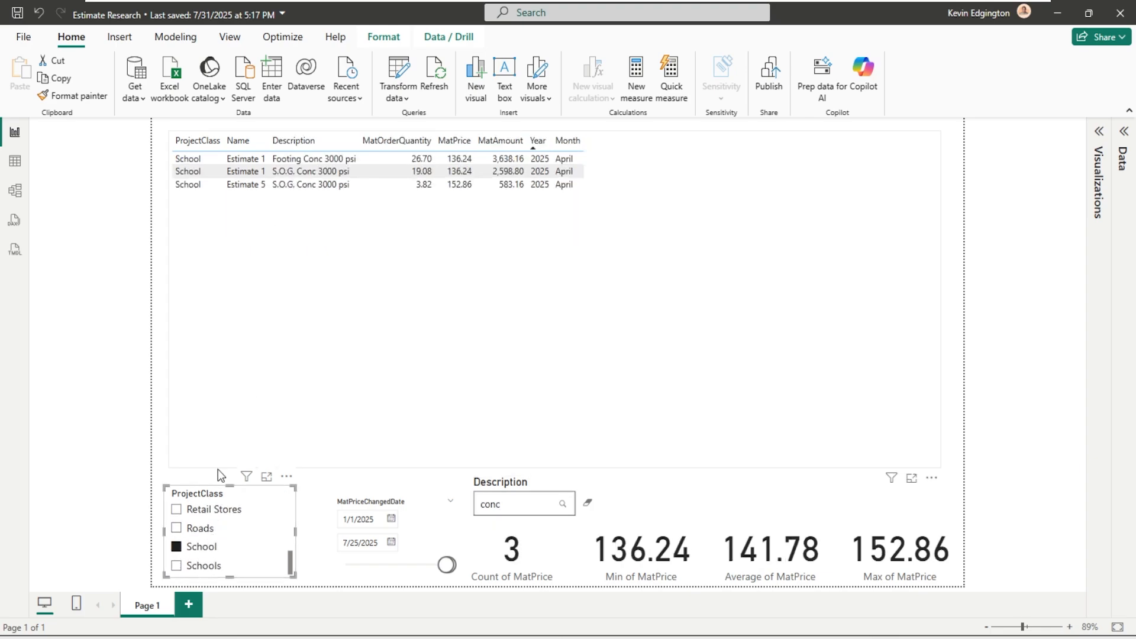
left_click(176, 511)
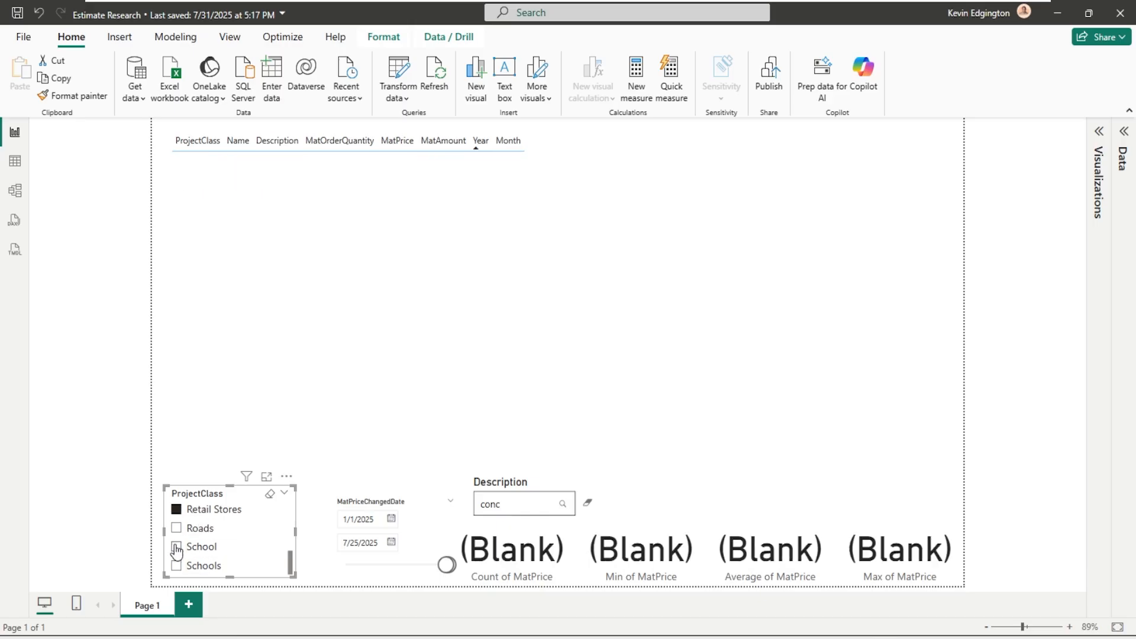
left_click(177, 547)
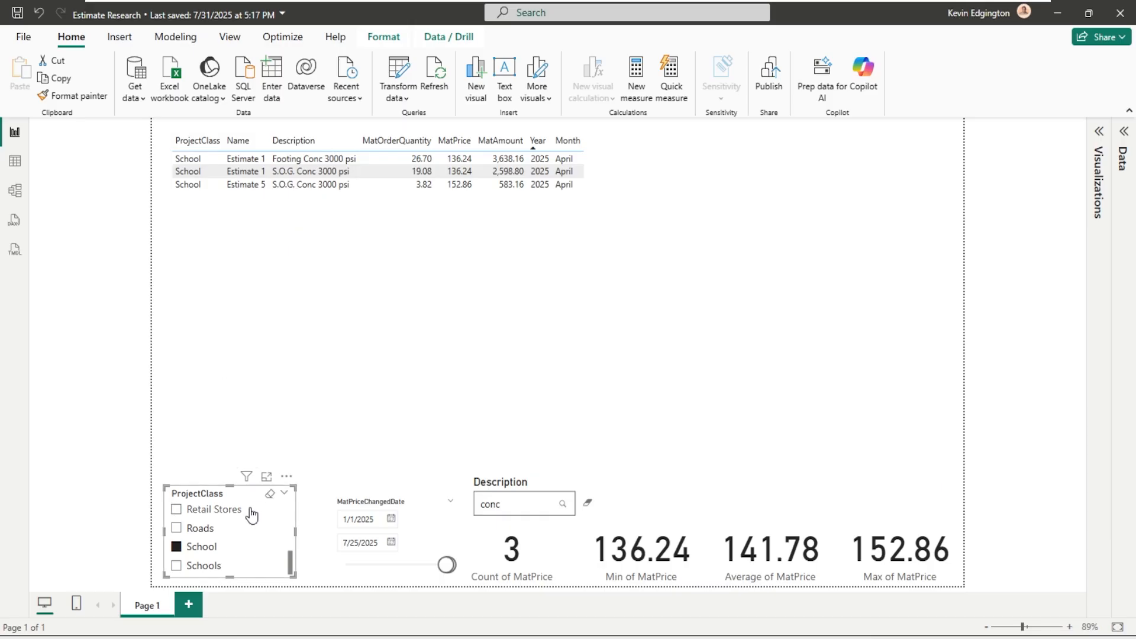
- Switch the project class filter back to Retail and change the Description search to "gwb"
scroll(213, 536, "up", 2)
left_click(176, 555)
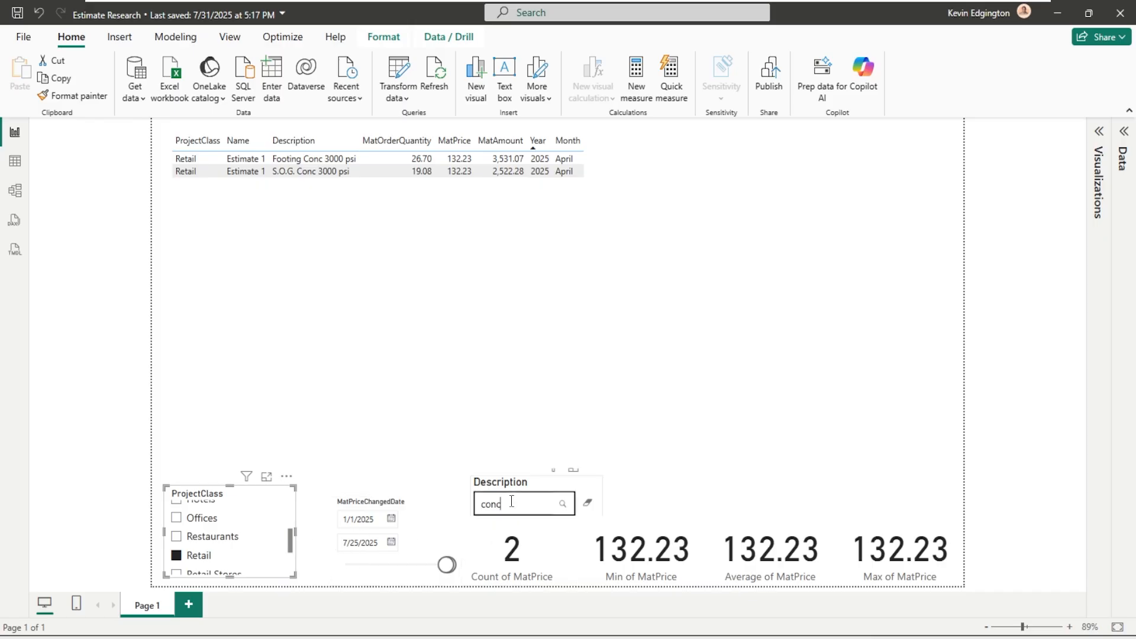
left_click_drag(515, 504, 469, 506)
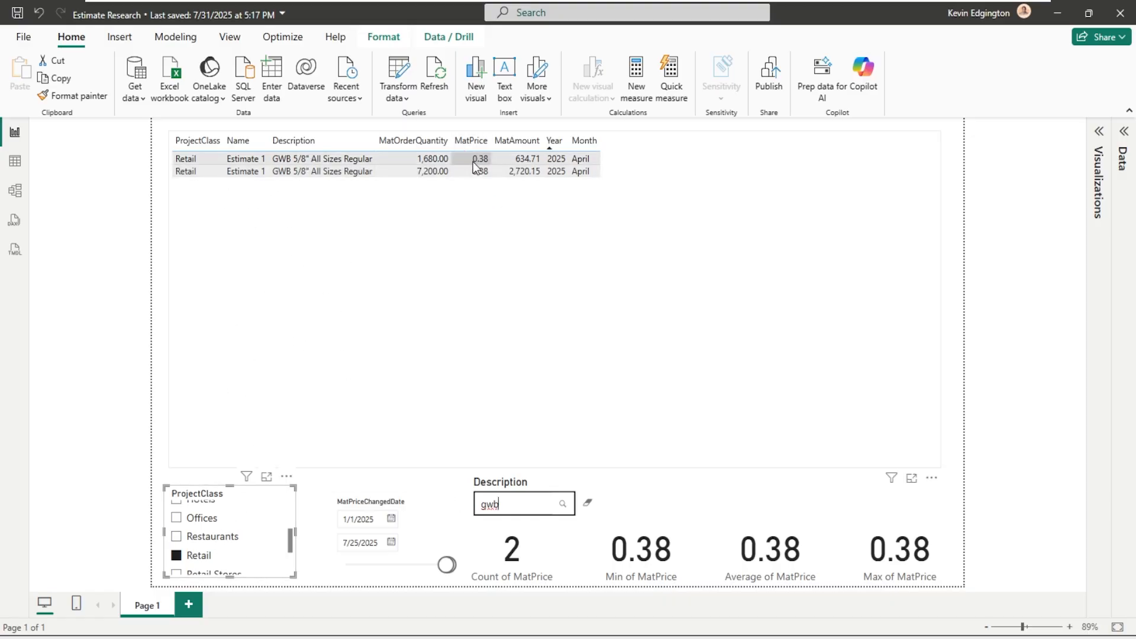
- Remove the Retail project class filter and reset the MatPriceChangedDate filter to its full range
left_click(177, 556)
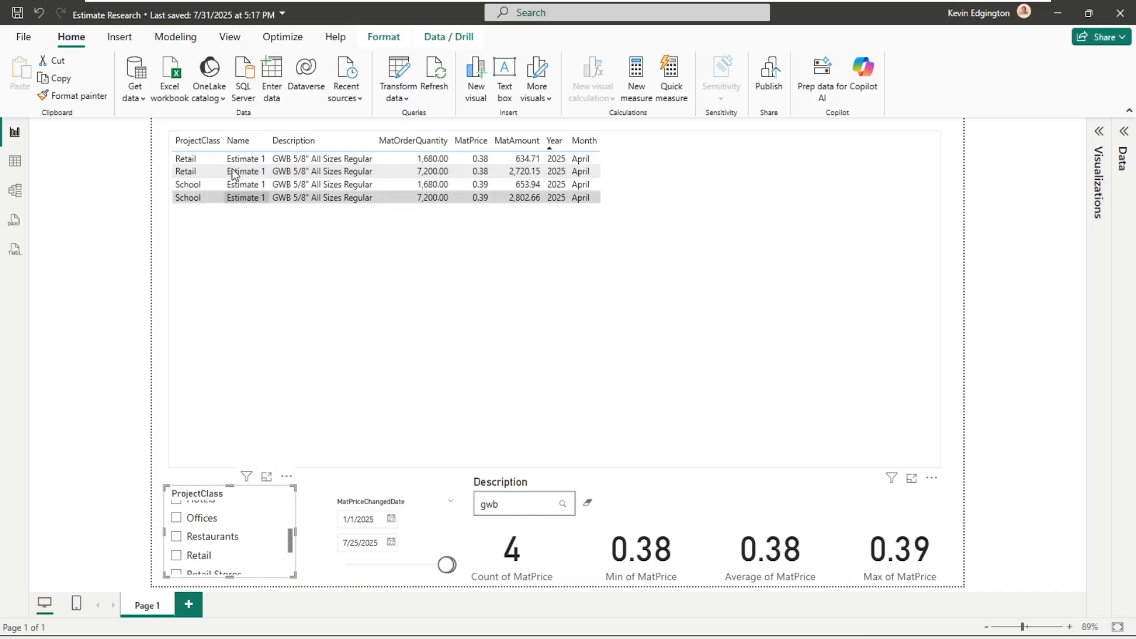
left_click(439, 503)
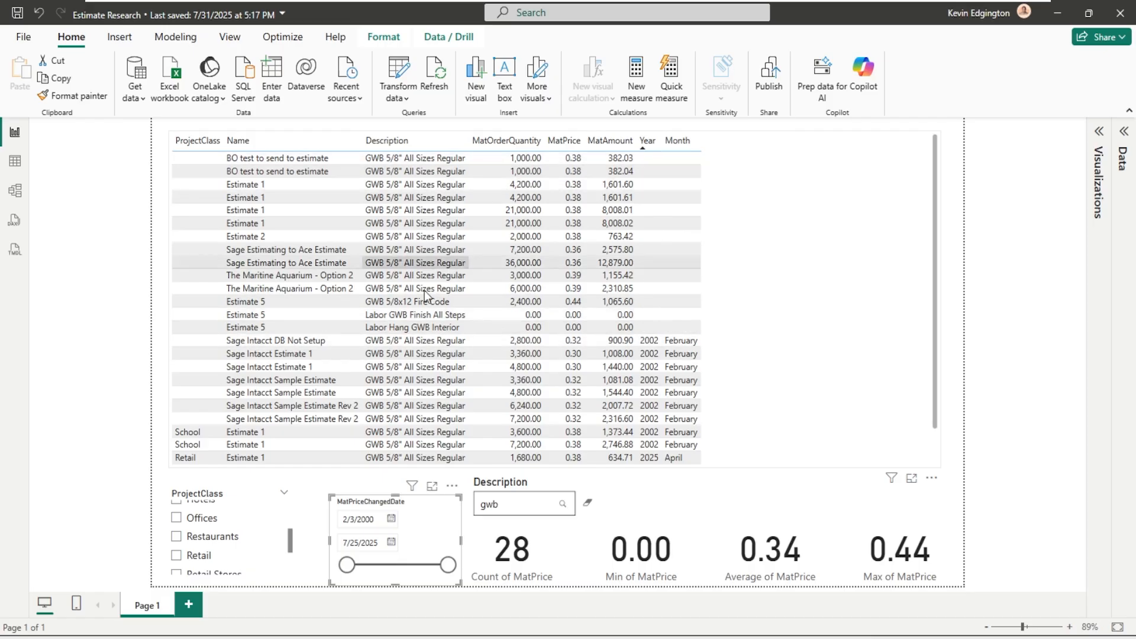
- Try to clear the "gwb" search by deleting its text in the Description slicer
left_click(503, 506)
left_click_drag(503, 506, 478, 507)
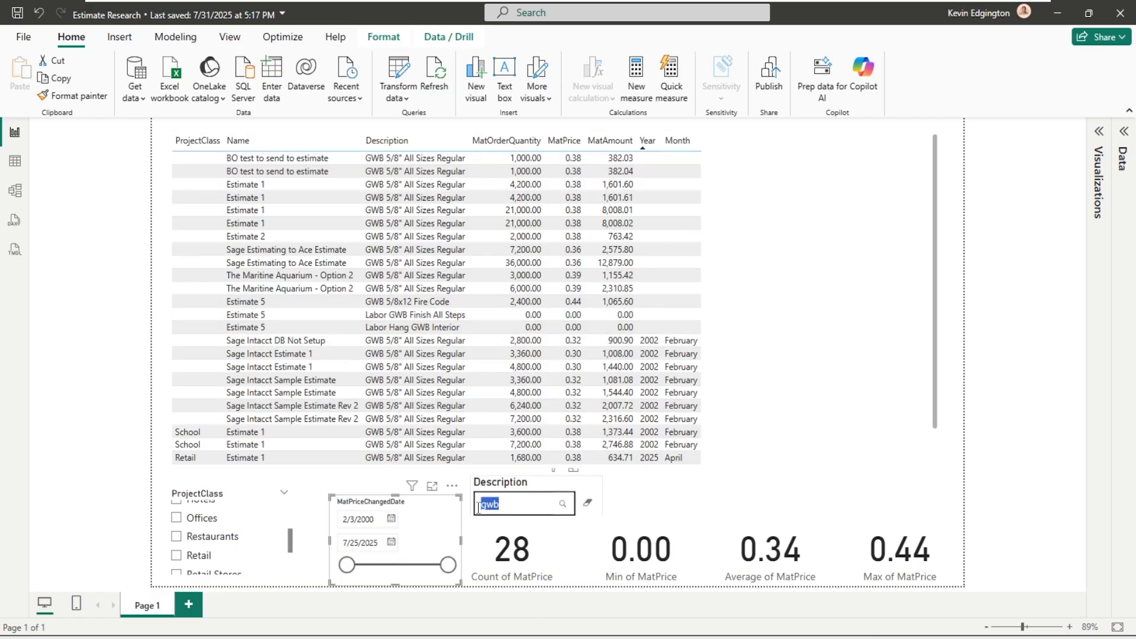
key("BackSpace")
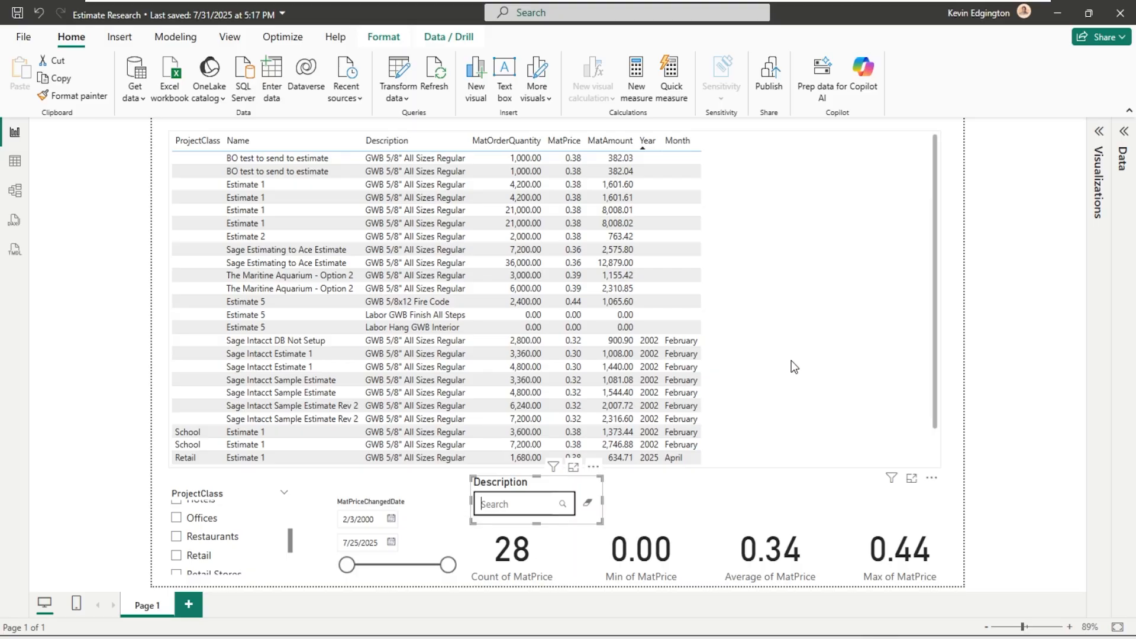
left_click(796, 340)
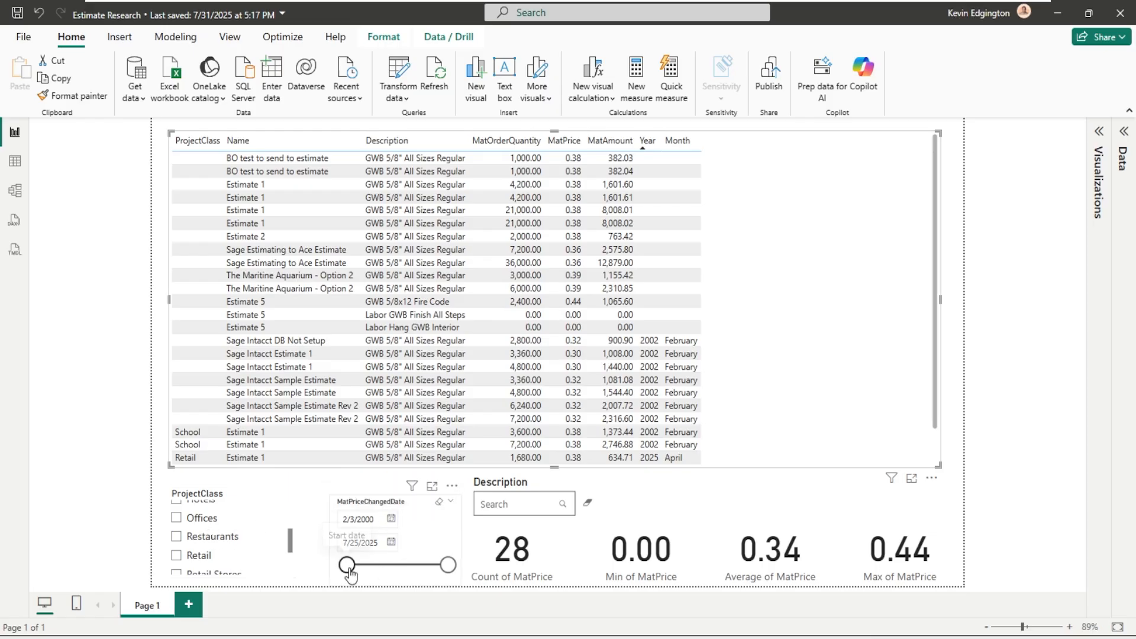
- Try a MatPriceChangedDate range of 5/25/2004 to 7/9/2015, and widen it to 2/3/2000 through 2/17/2024
left_click_drag(347, 565, 363, 567)
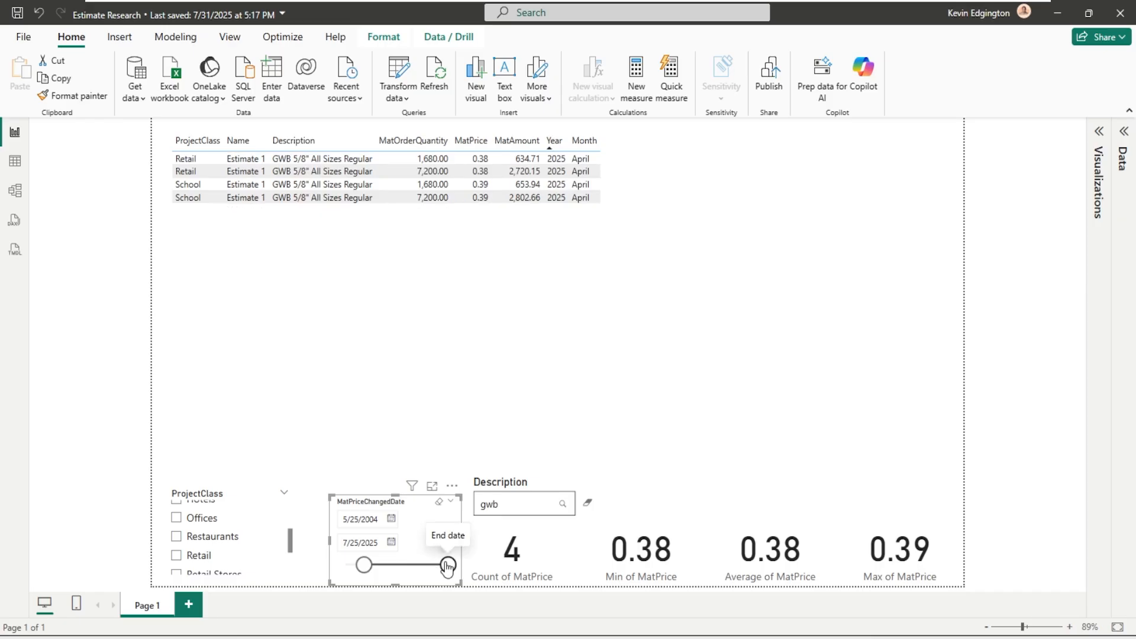
left_click_drag(448, 567, 408, 568)
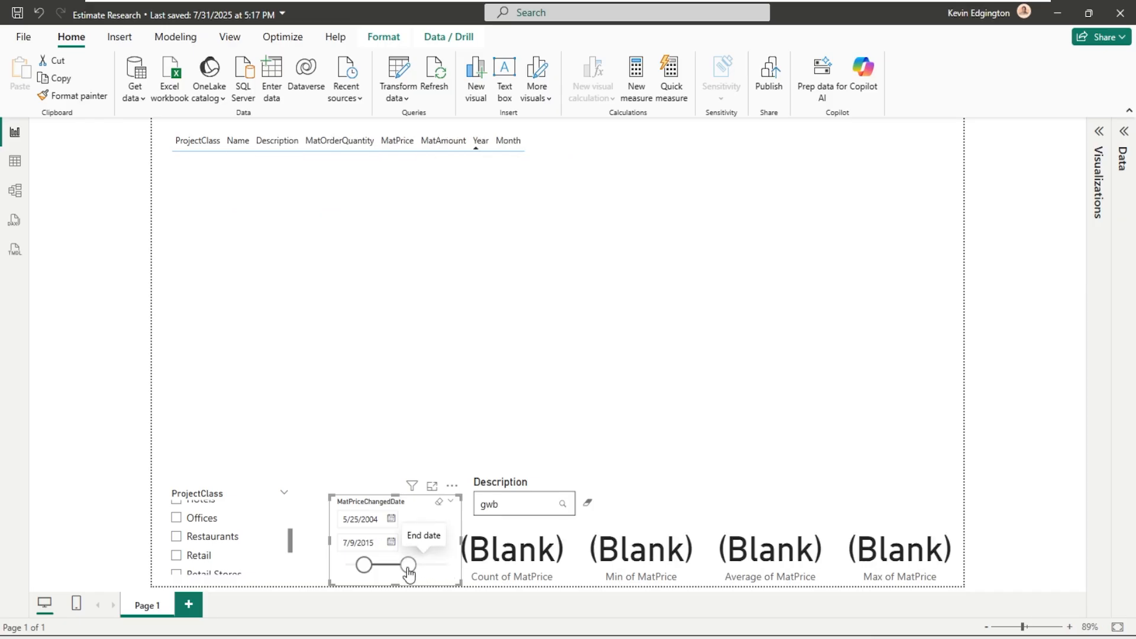
left_click_drag(408, 568, 443, 565)
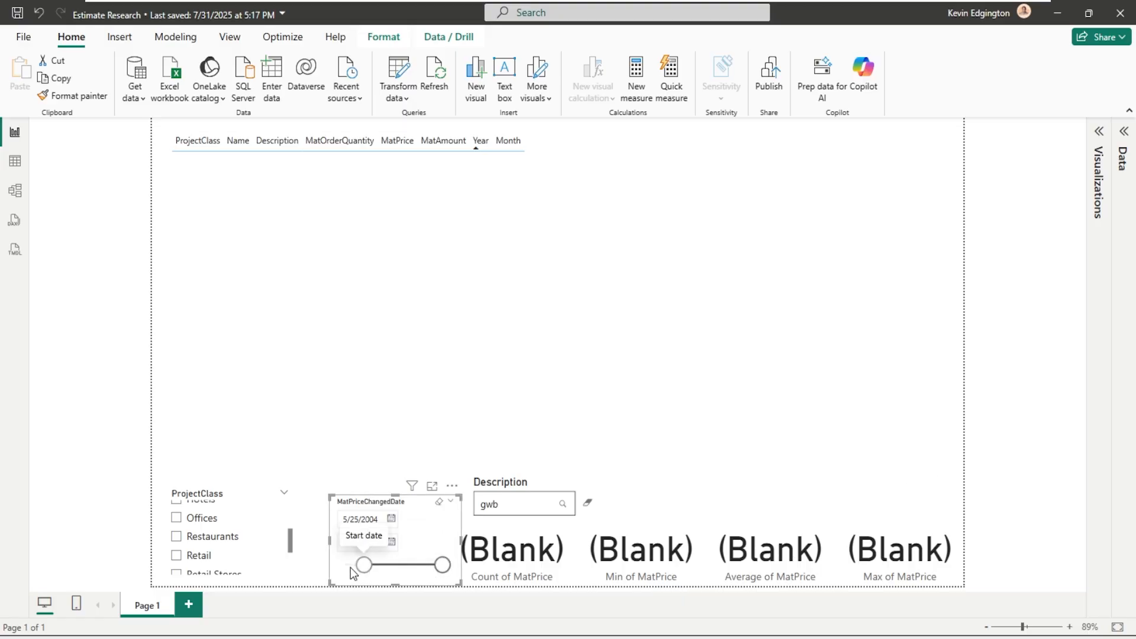
left_click_drag(350, 567, 343, 567)
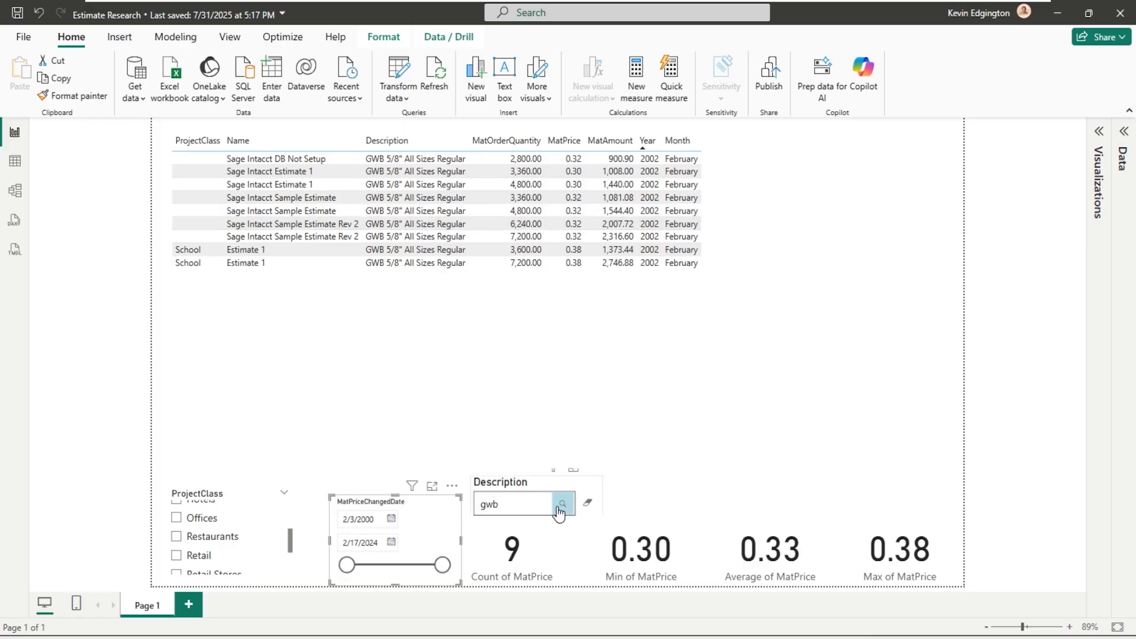
- Clear the Description search and narrow the MatPriceChangedDate range to 6/22/2005 through 11/17/2015
left_click(588, 509)
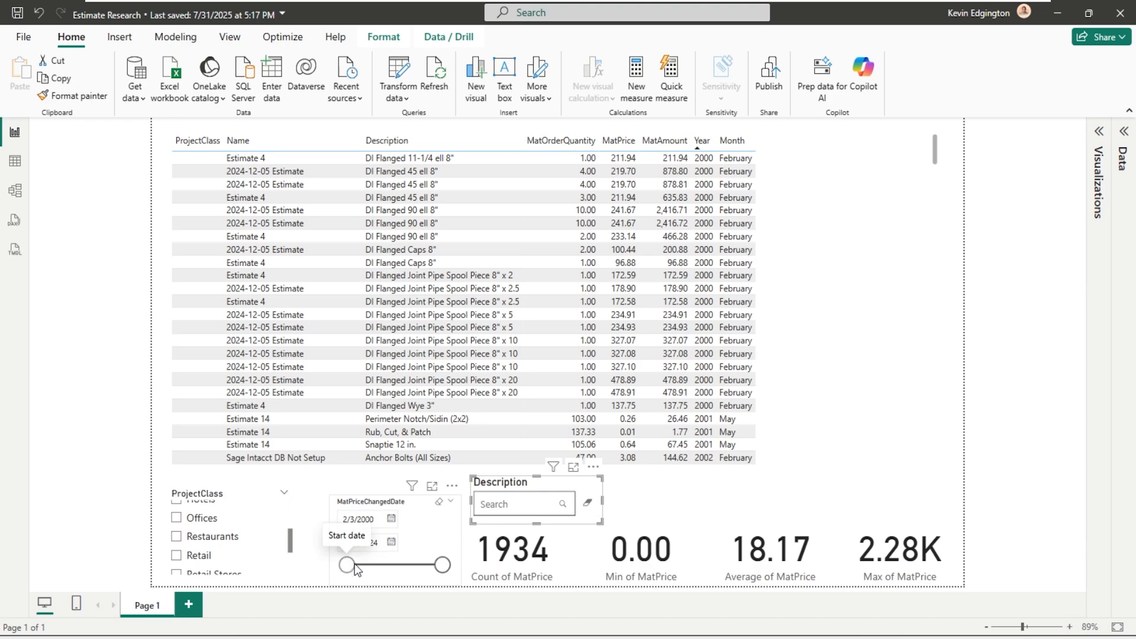
left_click_drag(354, 563, 368, 565)
left_click_drag(441, 565, 409, 569)
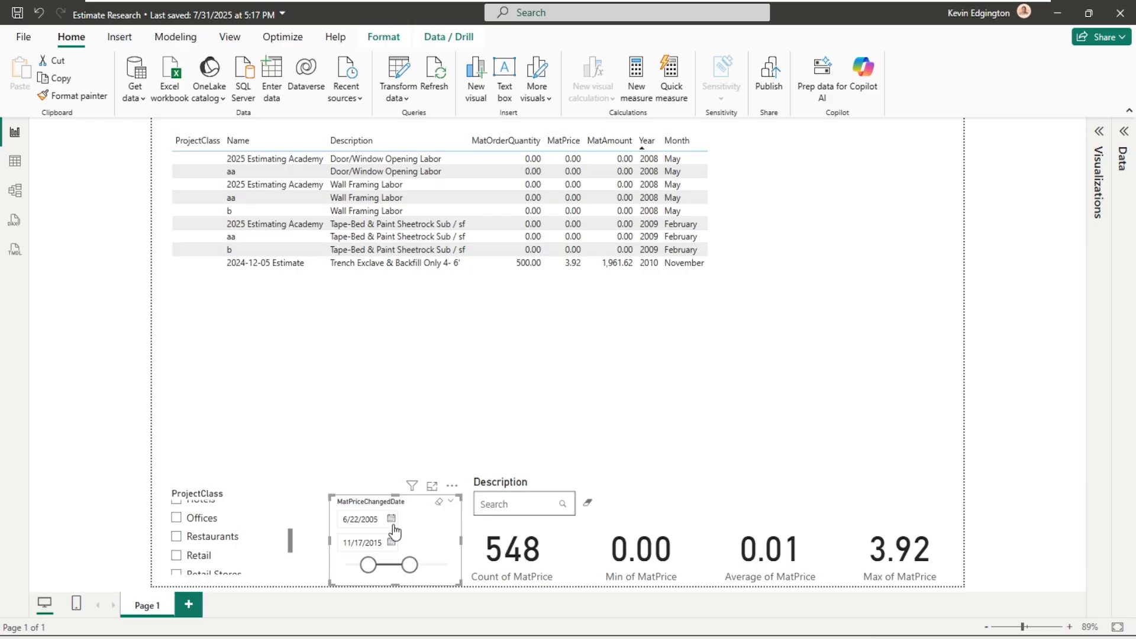
- Reset the MatPriceChangedDate filter and close the Estimate Research report without saving the changes
left_click(437, 503)
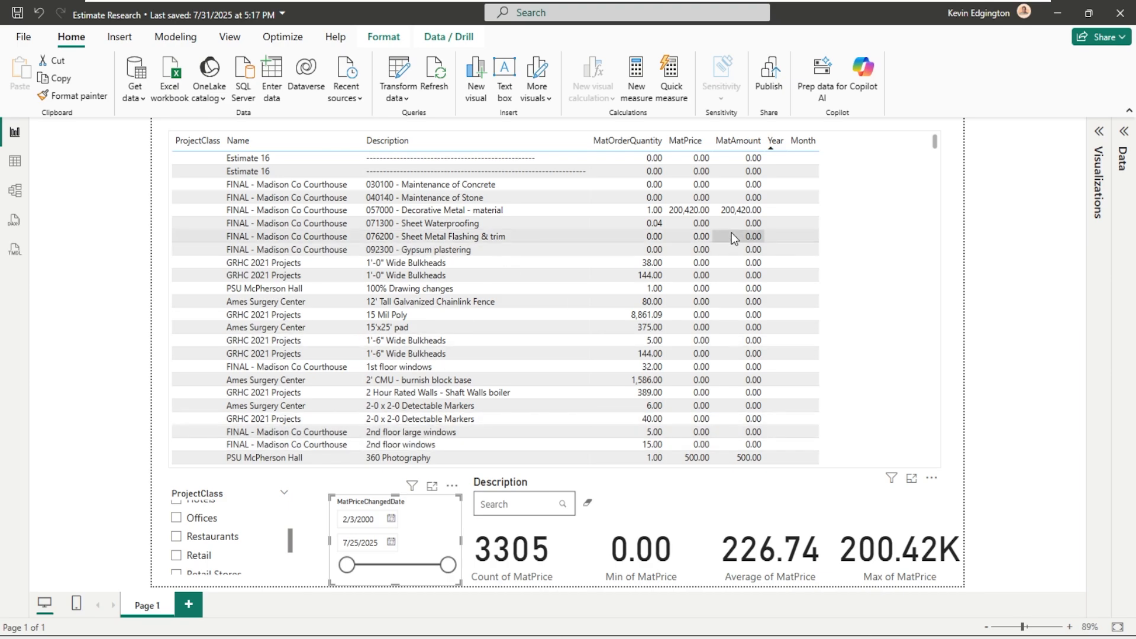
left_click(1119, 16)
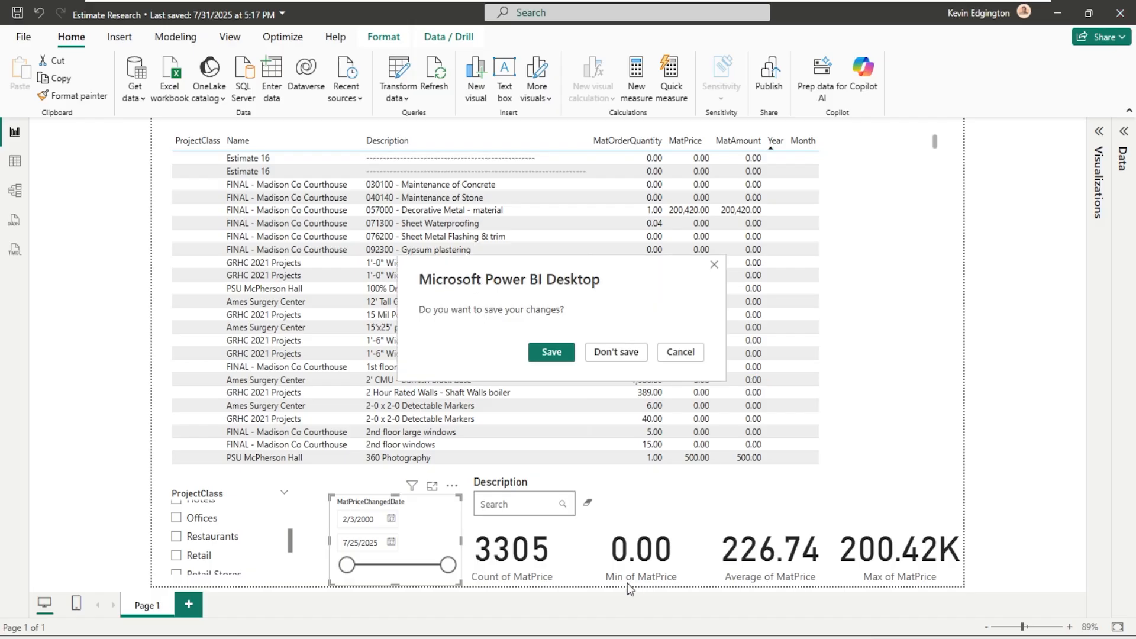
left_click(613, 350)
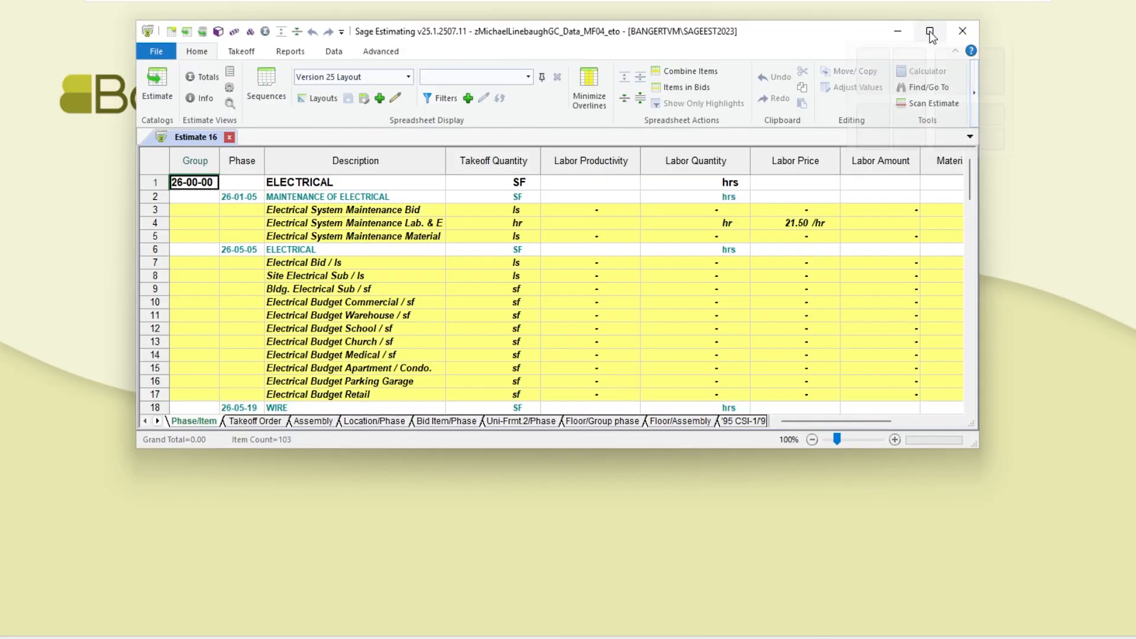
- Close Estimate 16 in Sage Estimating and switch to the Estimating Management Console
left_click(230, 137)
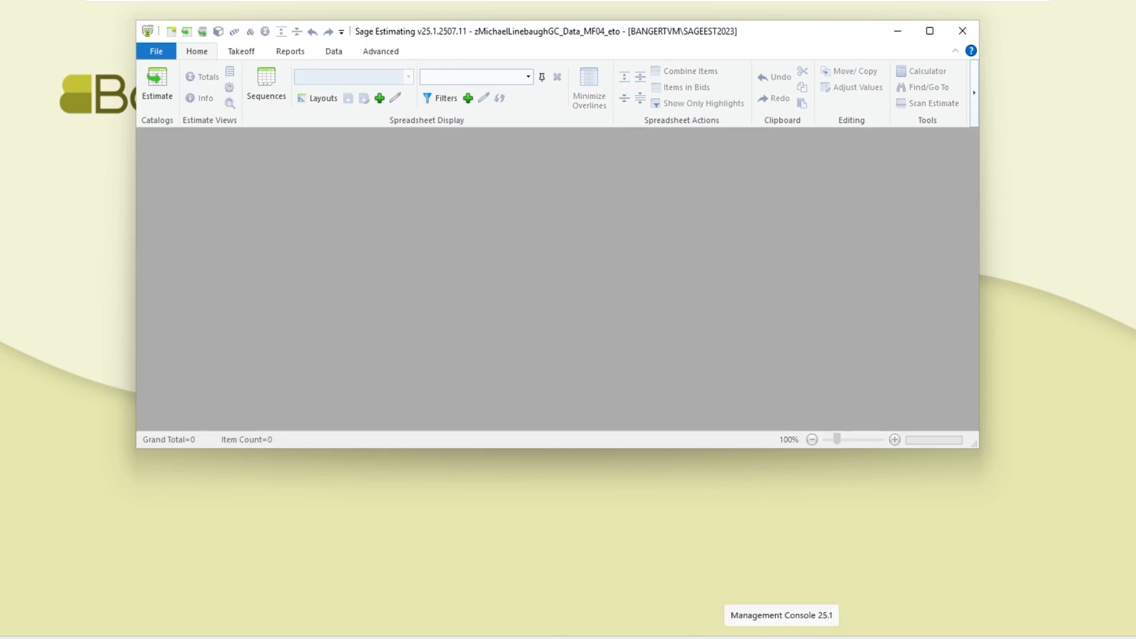
left_click(781, 638)
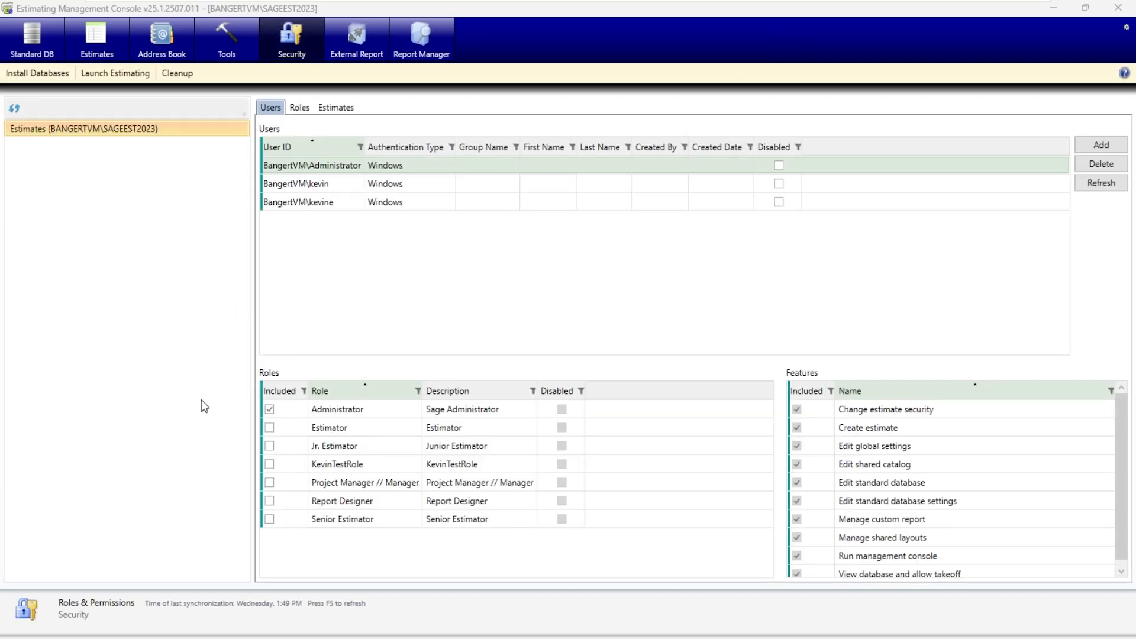
- Unlock the Database_HowTo standard database for editing and open the value list definition of its Project type
left_click(32, 37)
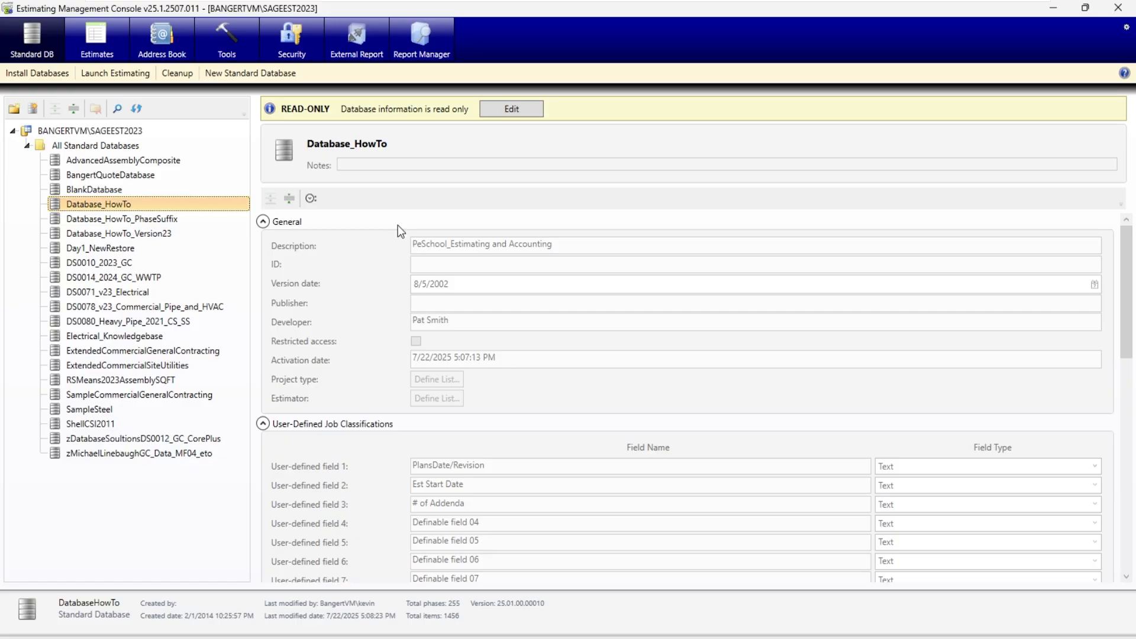
left_click(510, 111)
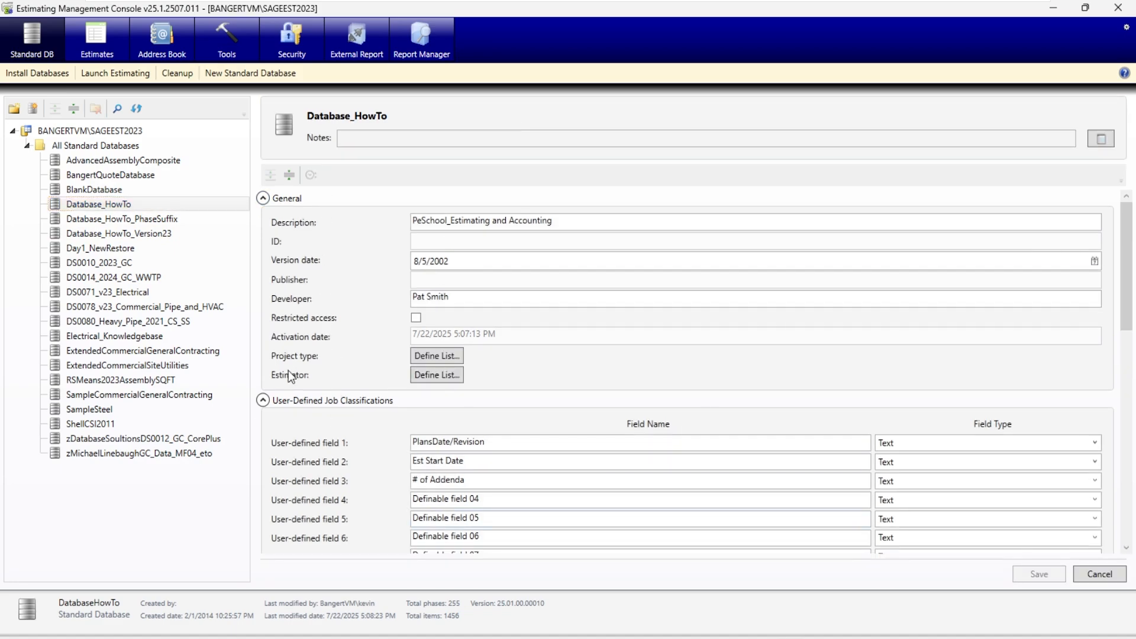
left_click(430, 358)
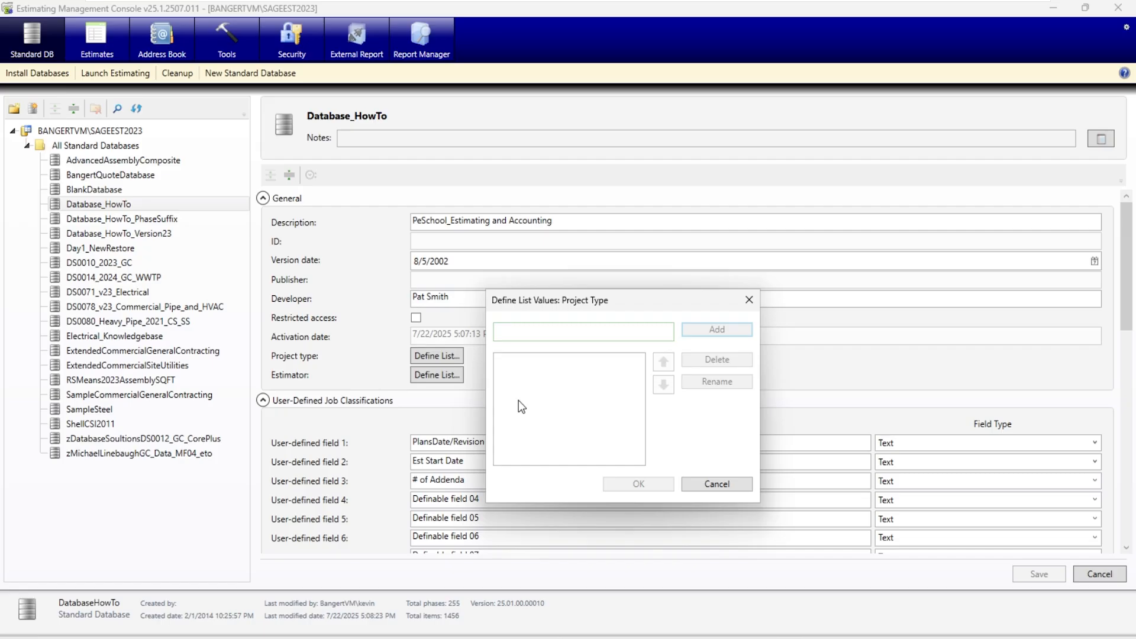
- Add School, Warehouse and Retail Stores as Project Type list values and accept the list
type("Schoo")
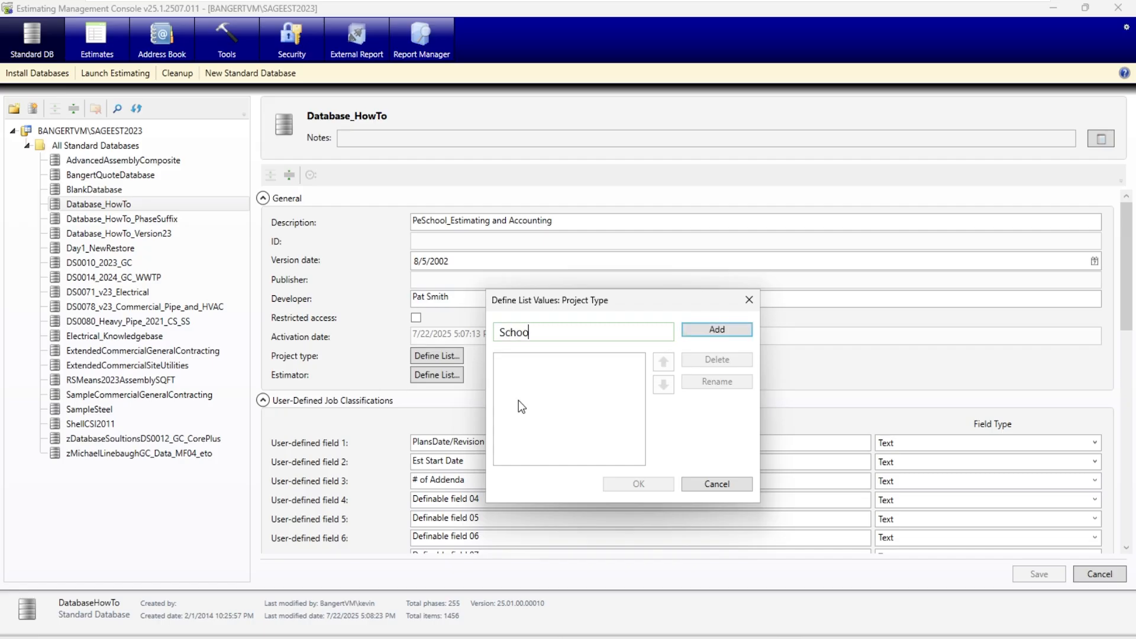
type("l")
key("Return")
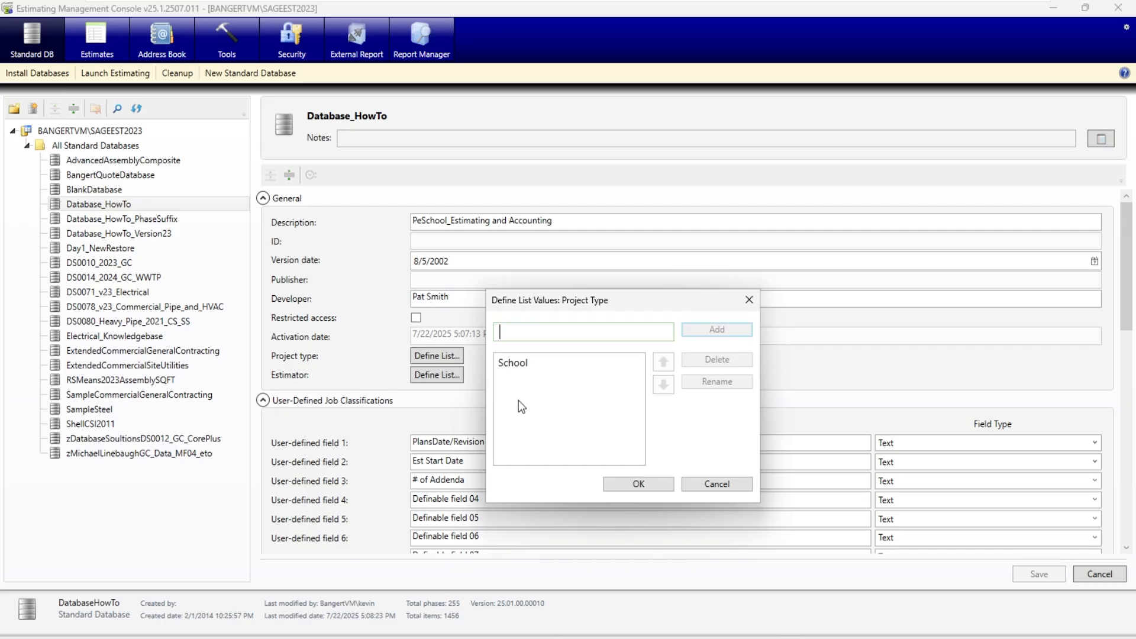
type("Warehouse")
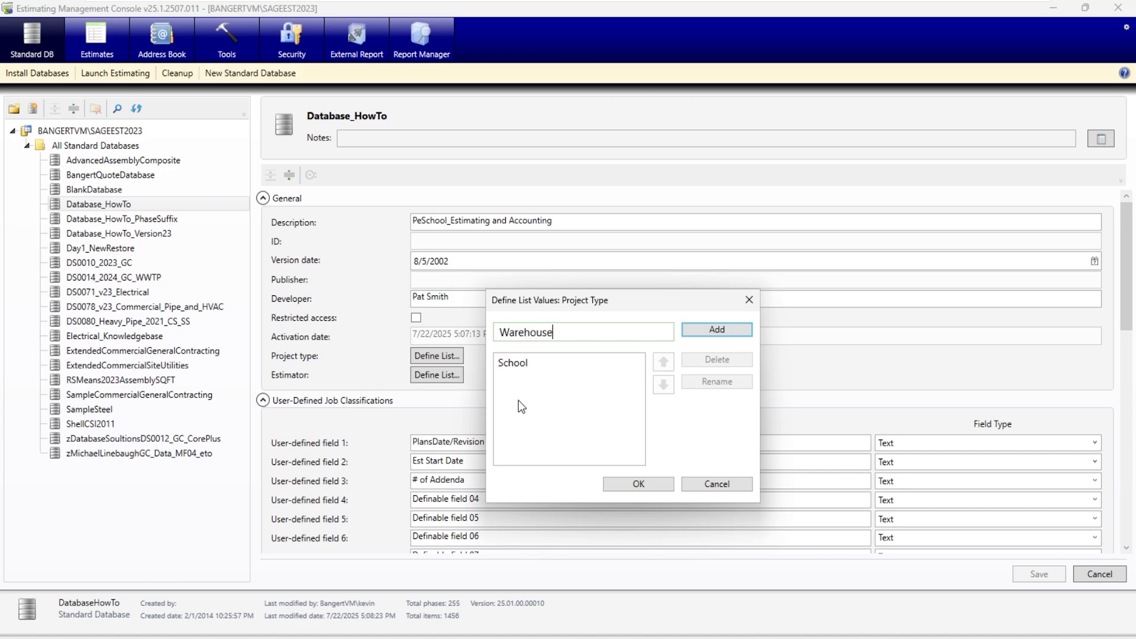
key("Return")
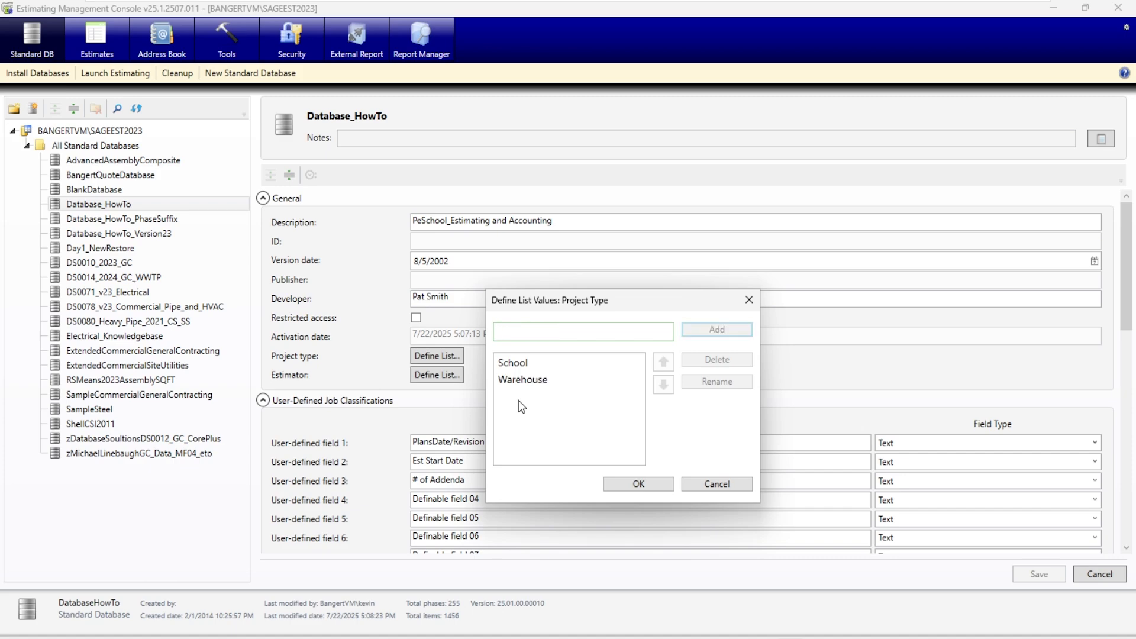
type("Reta")
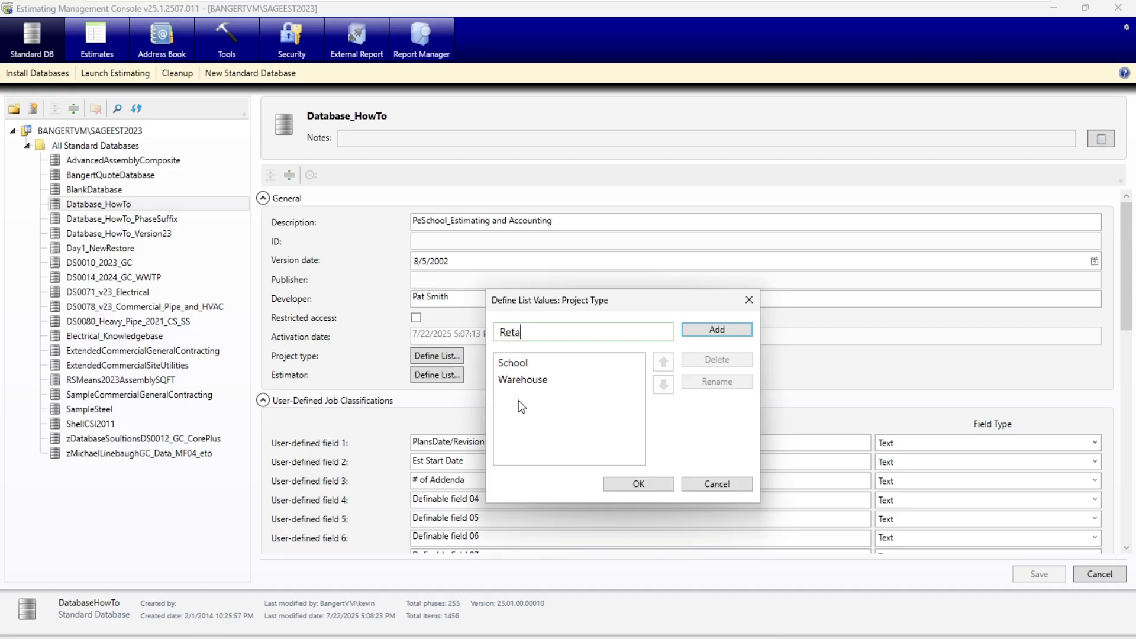
type("il Stores")
key("Return")
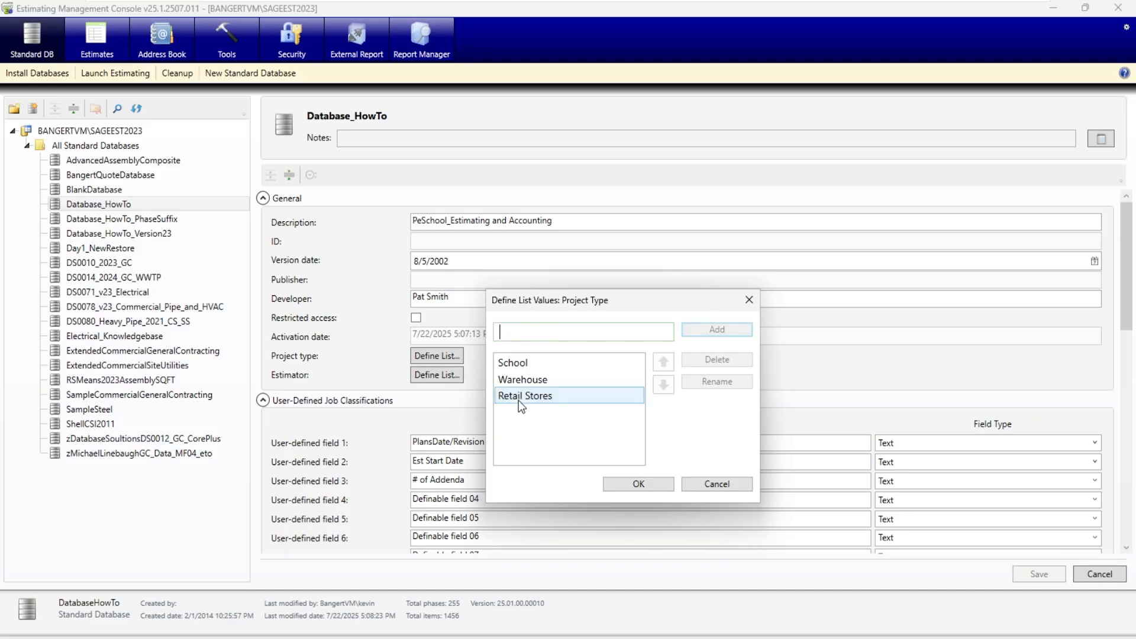
left_click(639, 484)
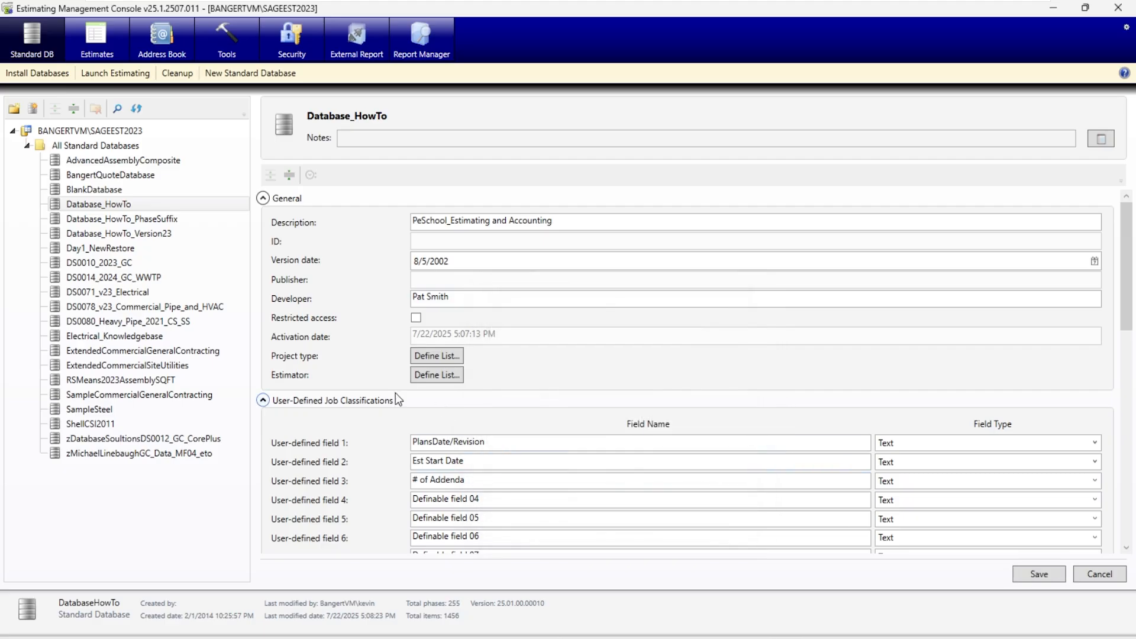
- Look at the Estimator value list without changing it, and examine the name and type of user-defined field 10, Show on Reports
left_click(438, 380)
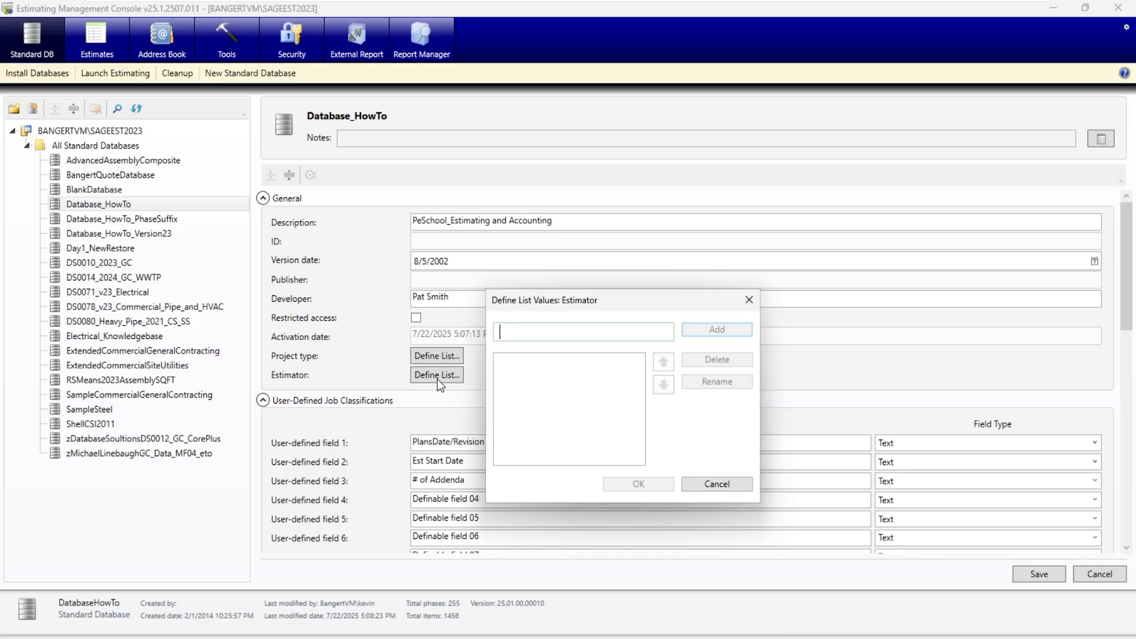
left_click(716, 484)
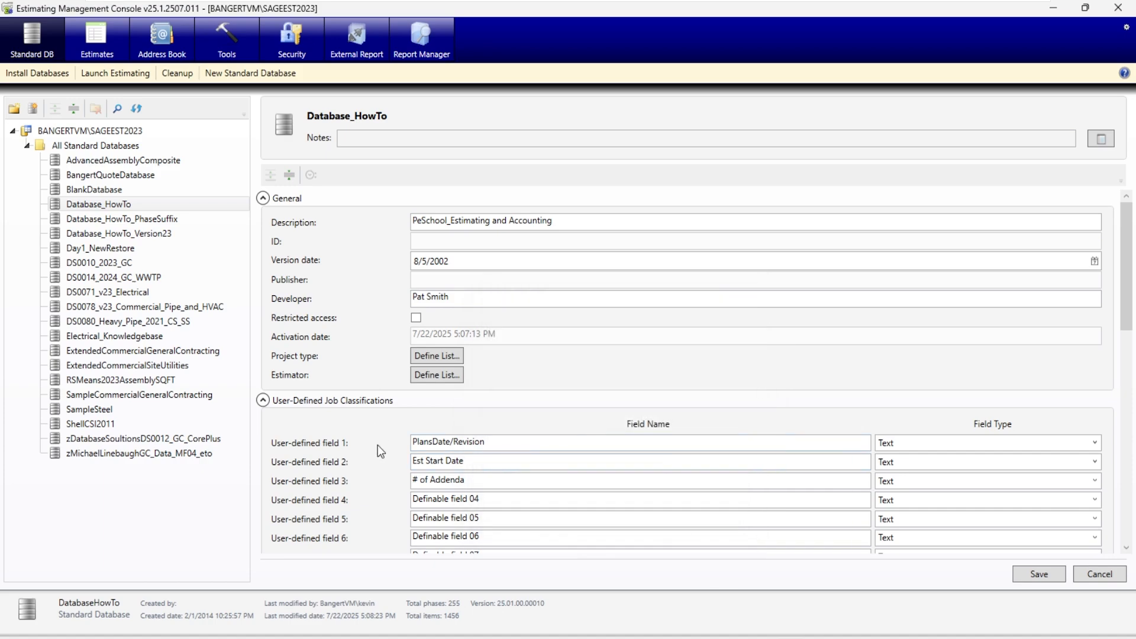
scroll(329, 459, "down", 2)
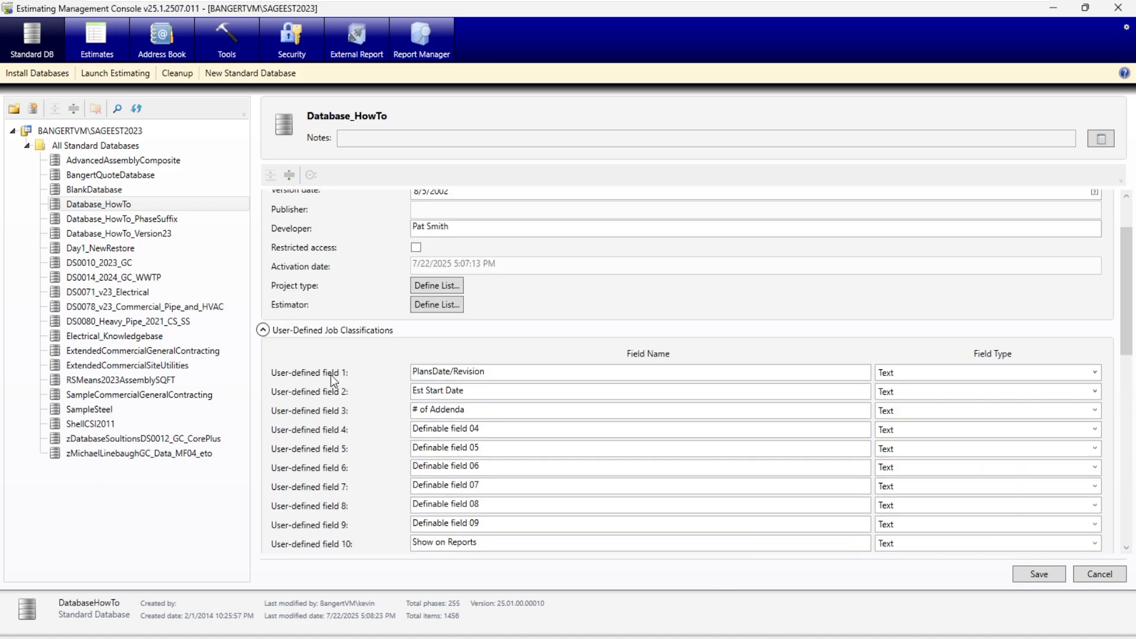
scroll(321, 491, "down", 2)
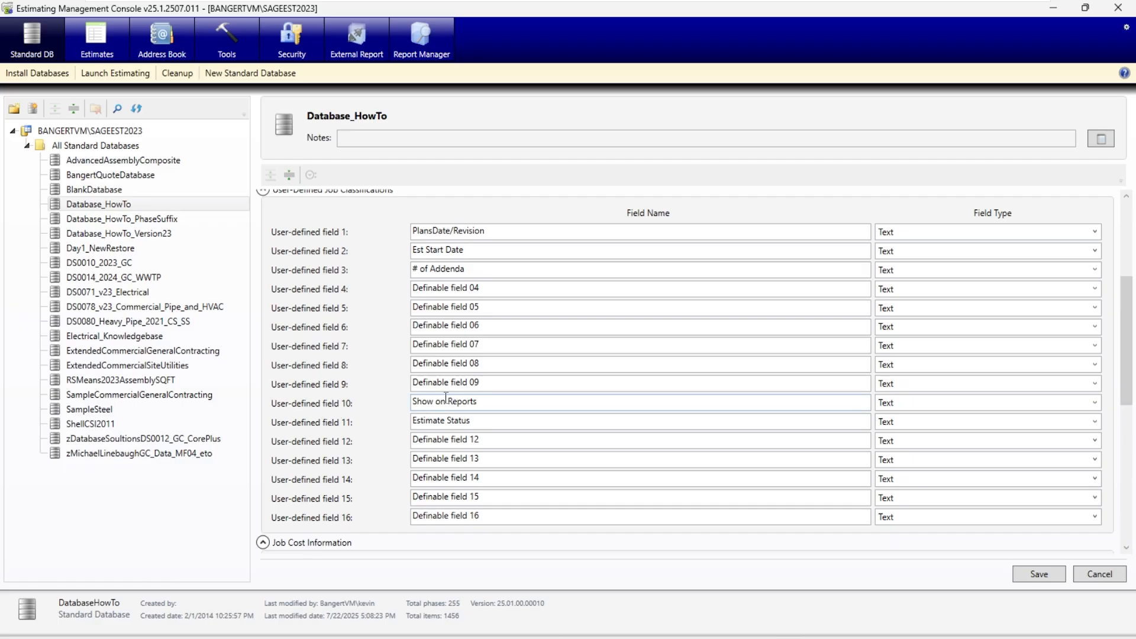
left_click(476, 403)
left_click_drag(489, 403, 395, 408)
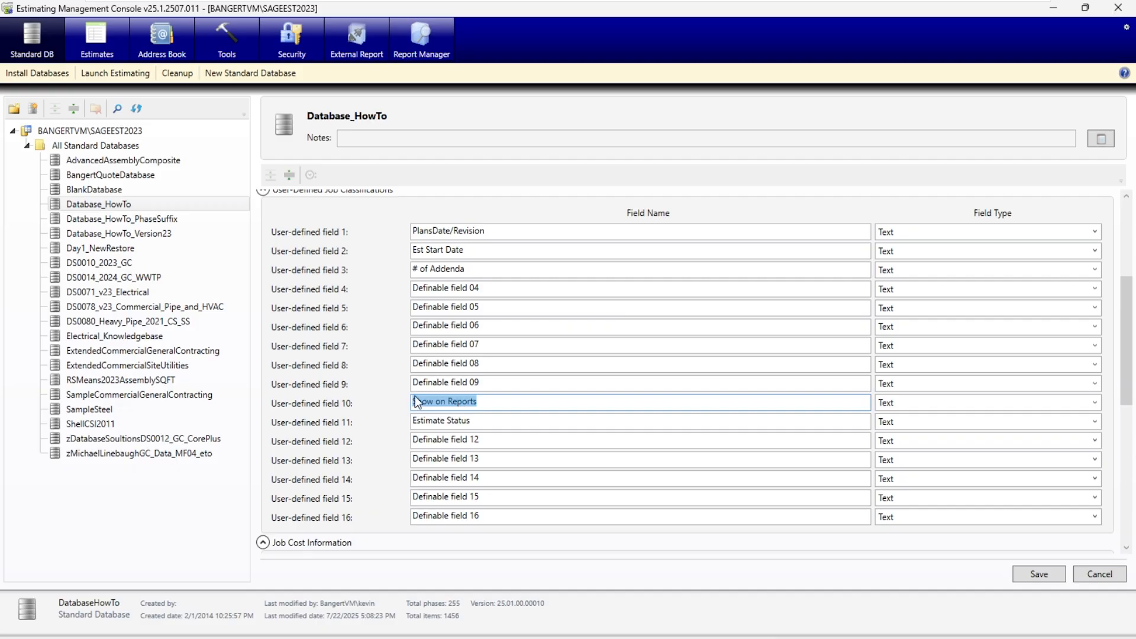
left_click(847, 401)
left_click(925, 402)
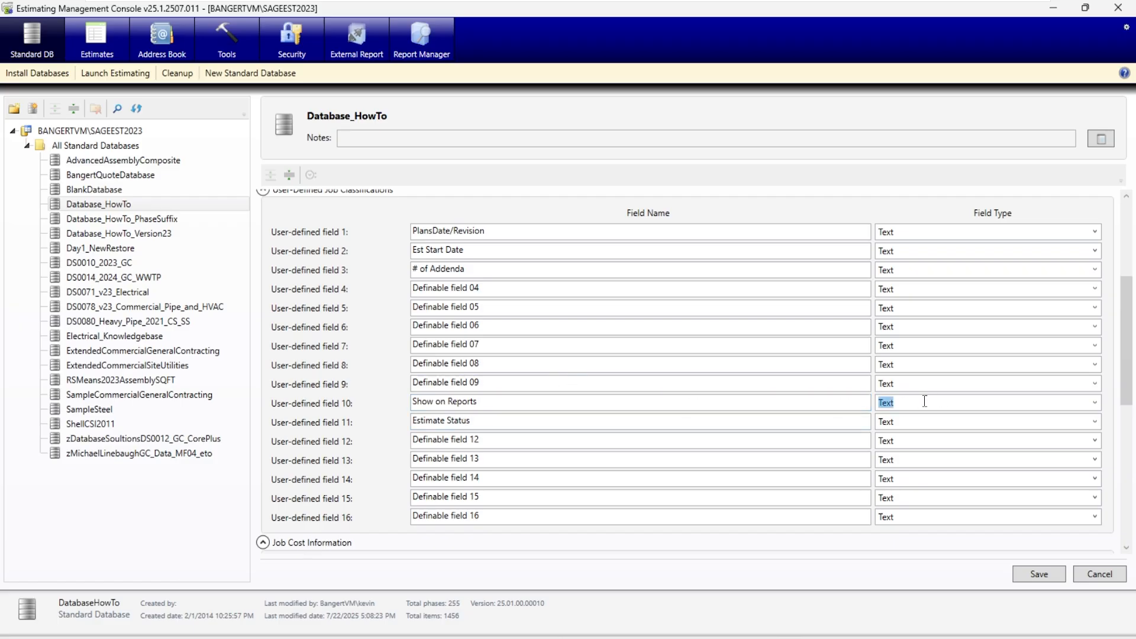
- Review the field types available for user-defined field 11, Estimate Status
left_click(520, 422)
scroll(521, 422, "up", 3)
scroll(521, 422, "down", 3)
left_click(974, 421)
left_click(1095, 421)
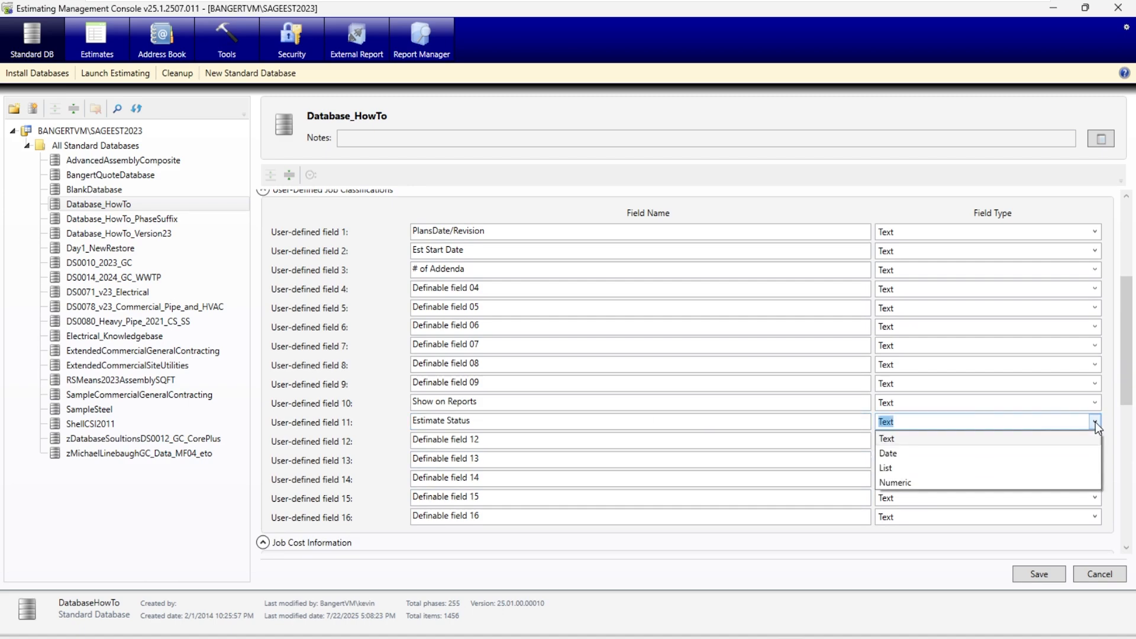
left_click(1095, 421)
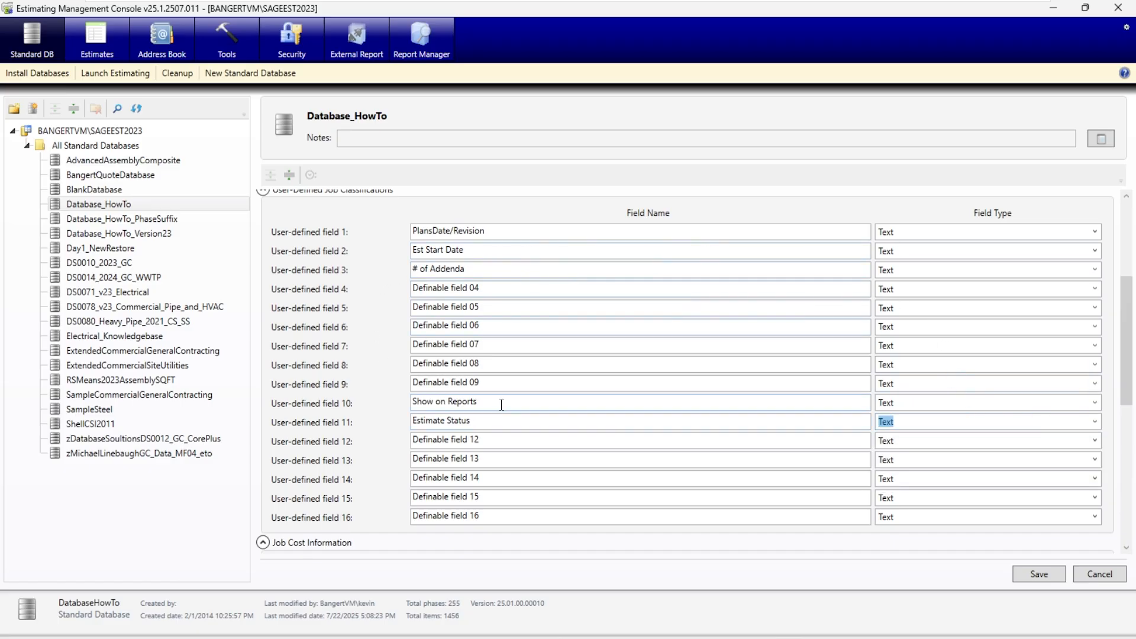
- Set the field type of user-defined field 11, Estimate Status, to List
left_click_drag(499, 404, 373, 406)
left_click_drag(492, 419, 383, 416)
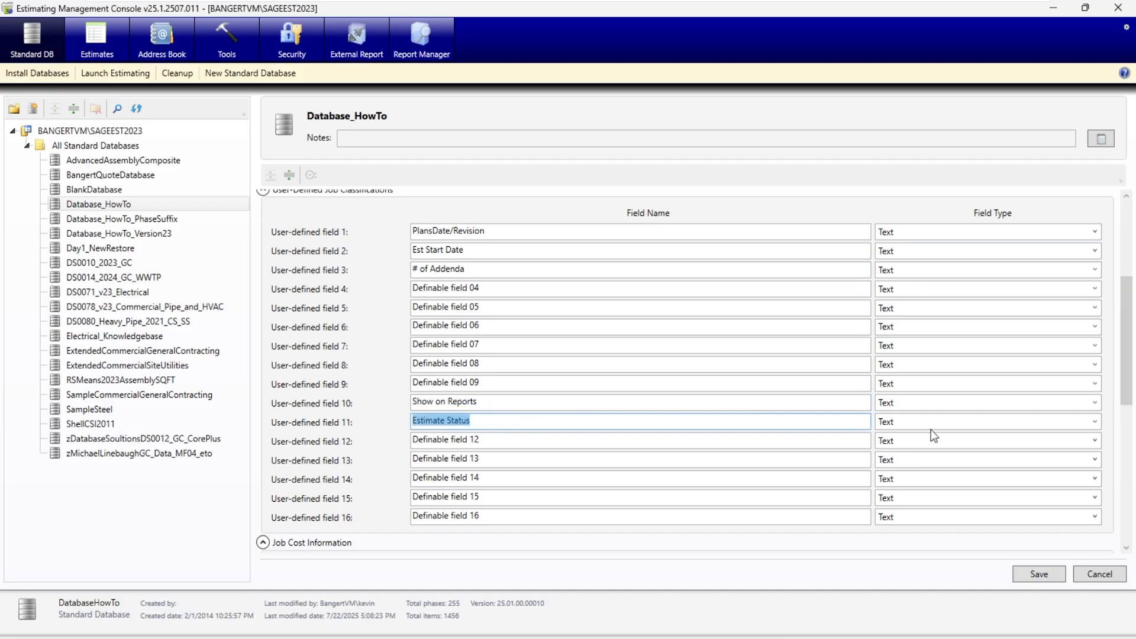
key("Tab")
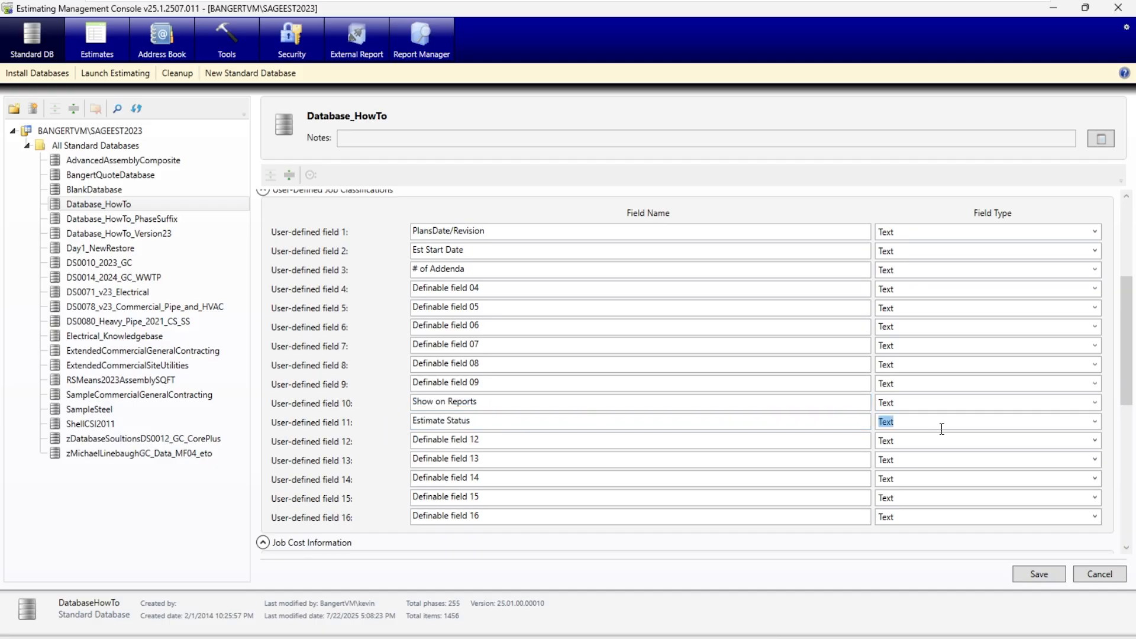
left_click(1094, 422)
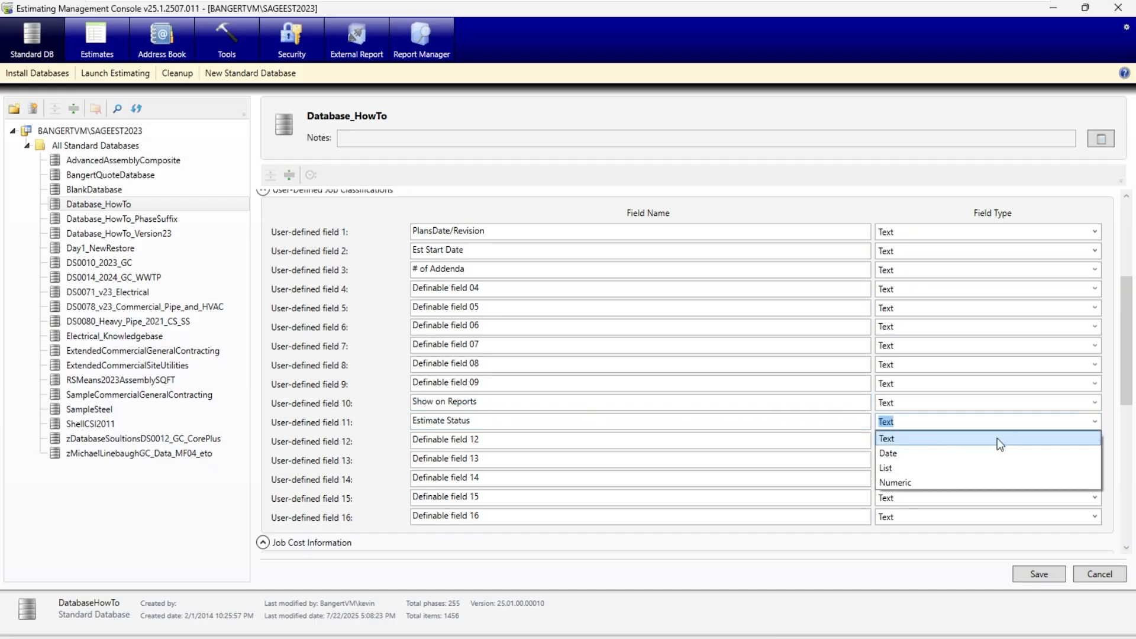
left_click(903, 470)
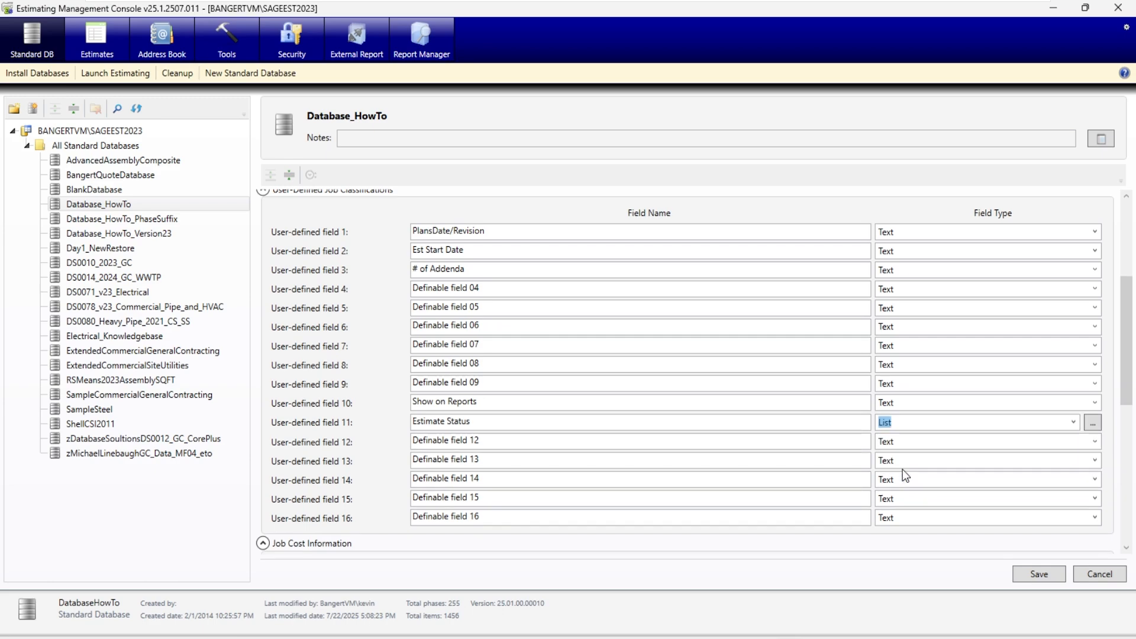
- Define the Estimate Status list values Bidding, Pending, Lost and Awarded, and accept the list
left_click(1092, 422)
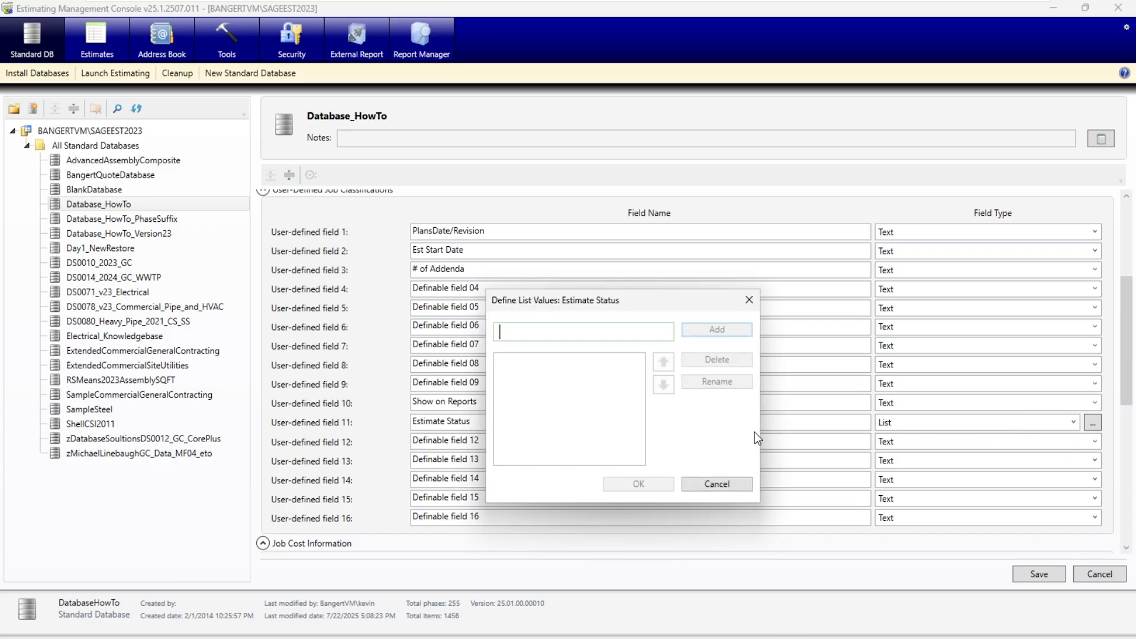
type("Bidding")
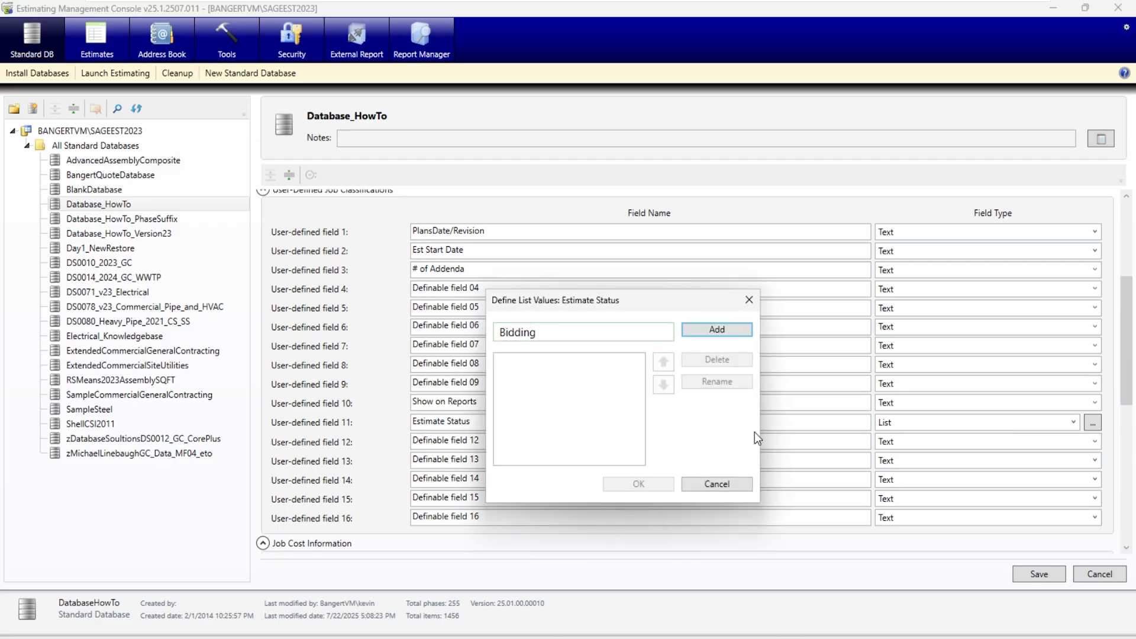
key("Return")
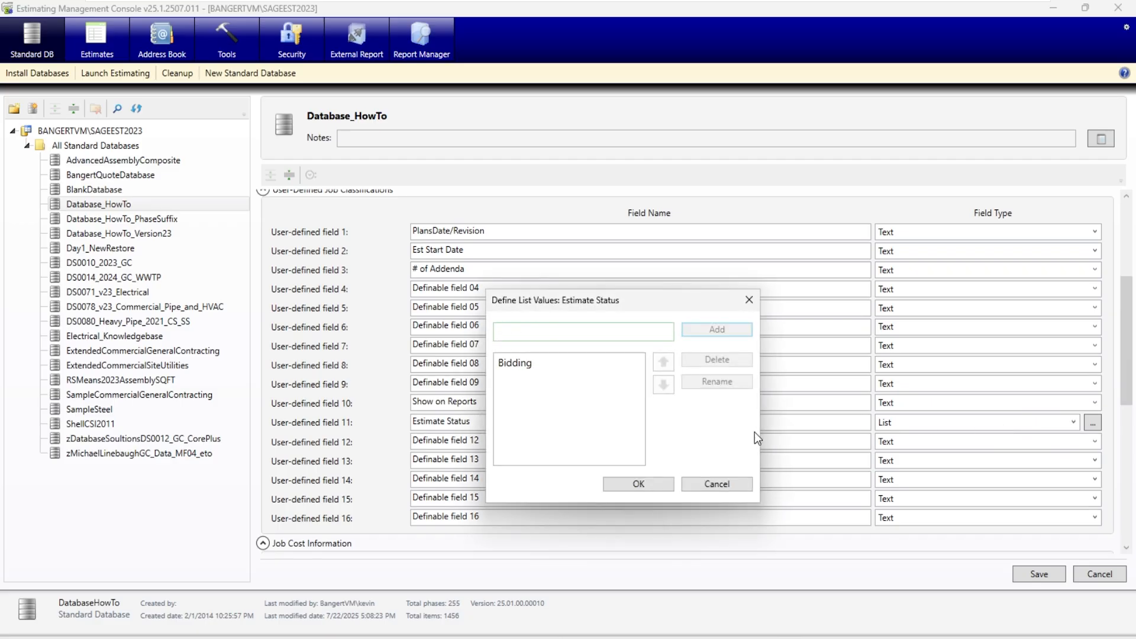
type("Pending")
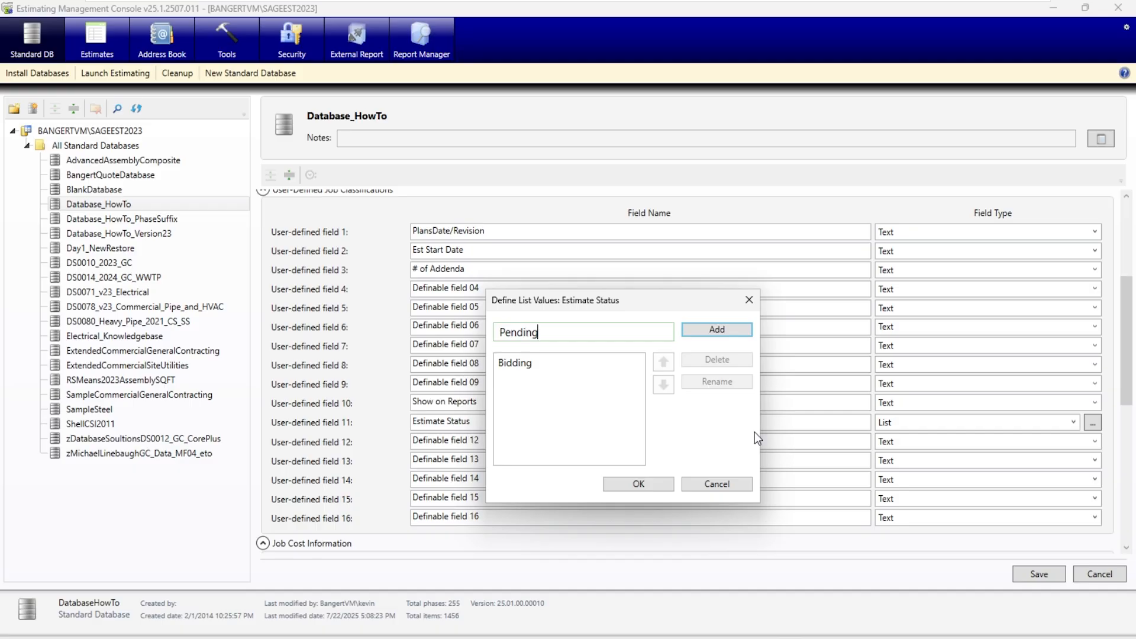
key("Return")
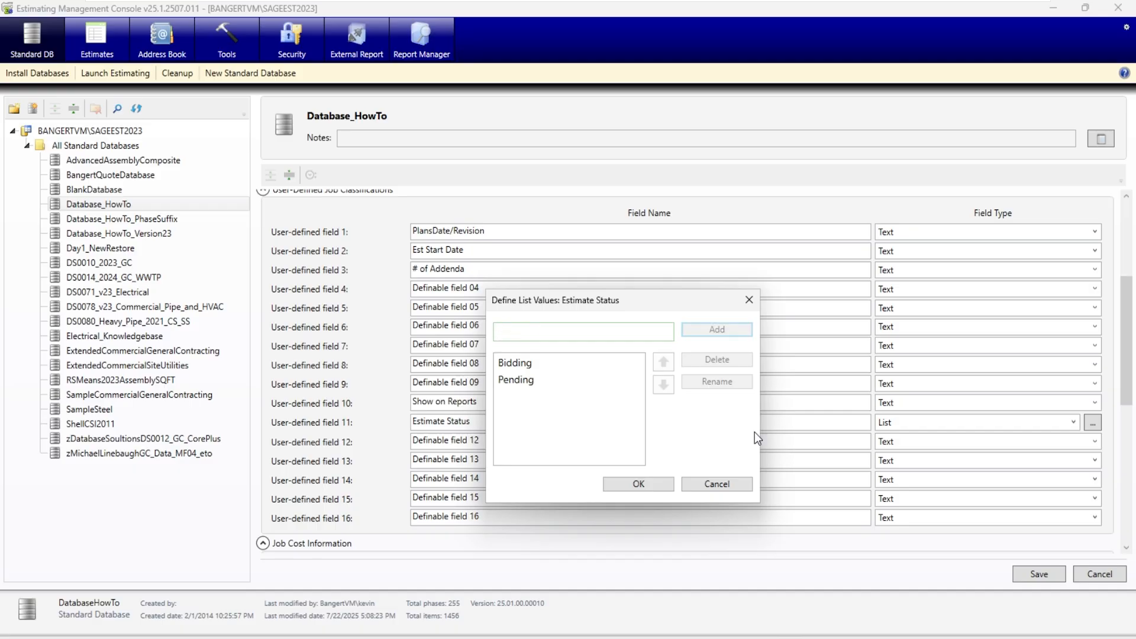
type("Lost")
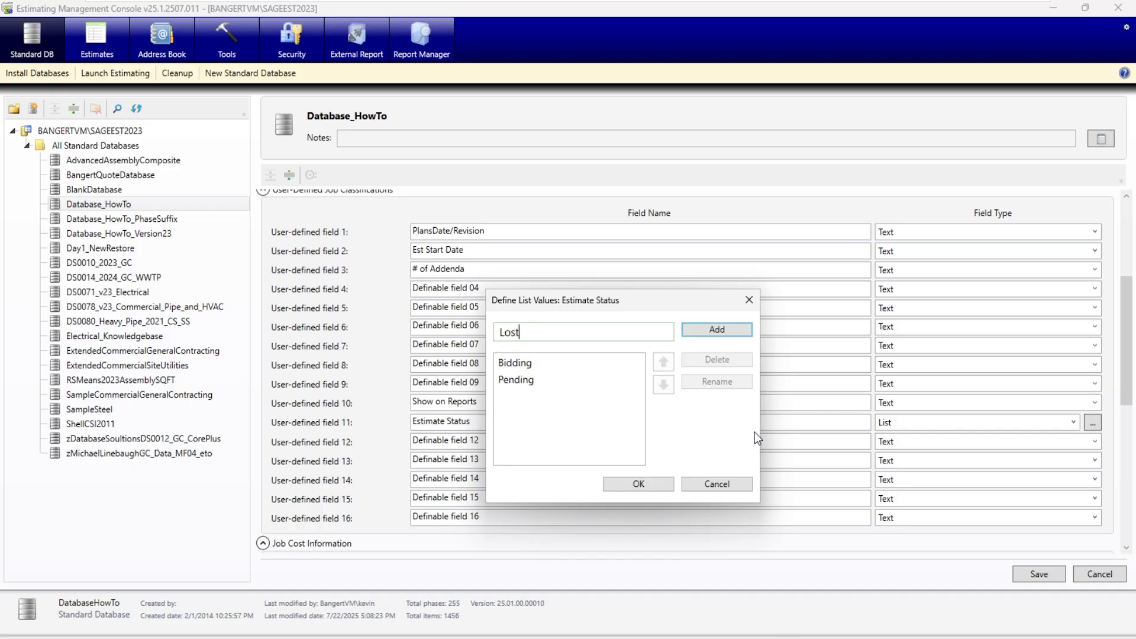
key("Return")
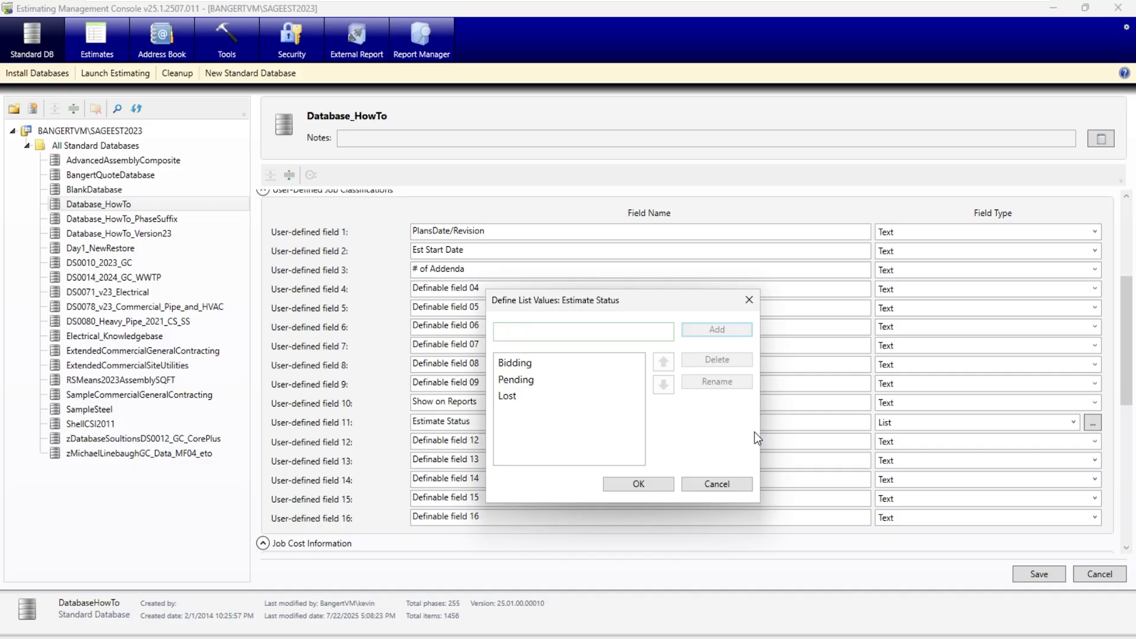
type("Awarded")
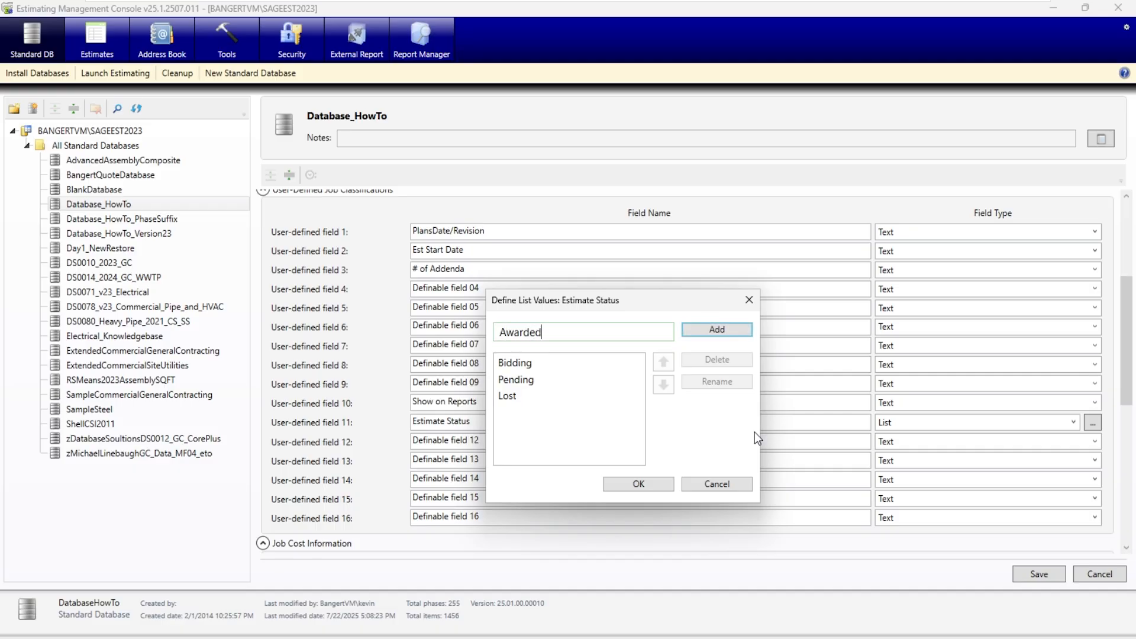
key("Return")
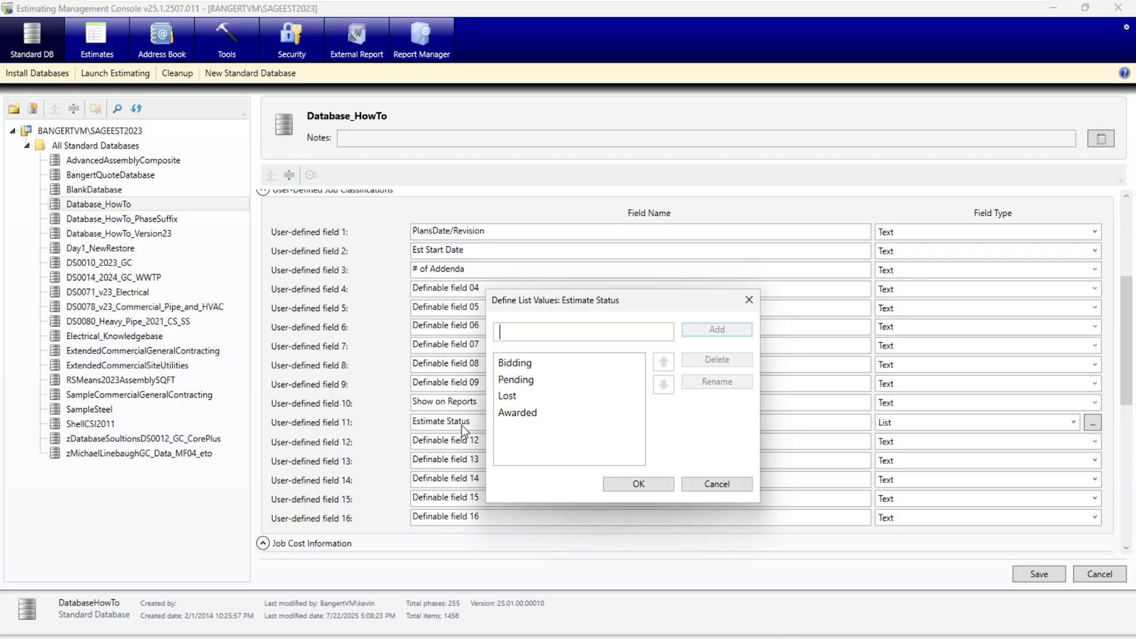
left_click(645, 485)
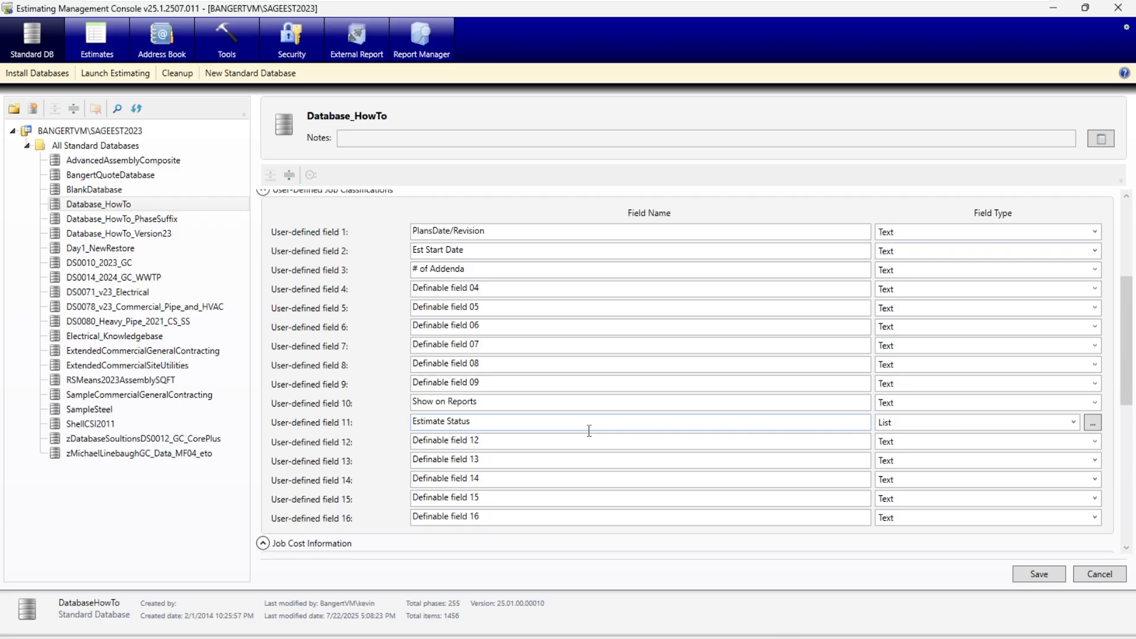
- Reopen the Estimate Status value list to review its entries
scroll(553, 379, "up", 3)
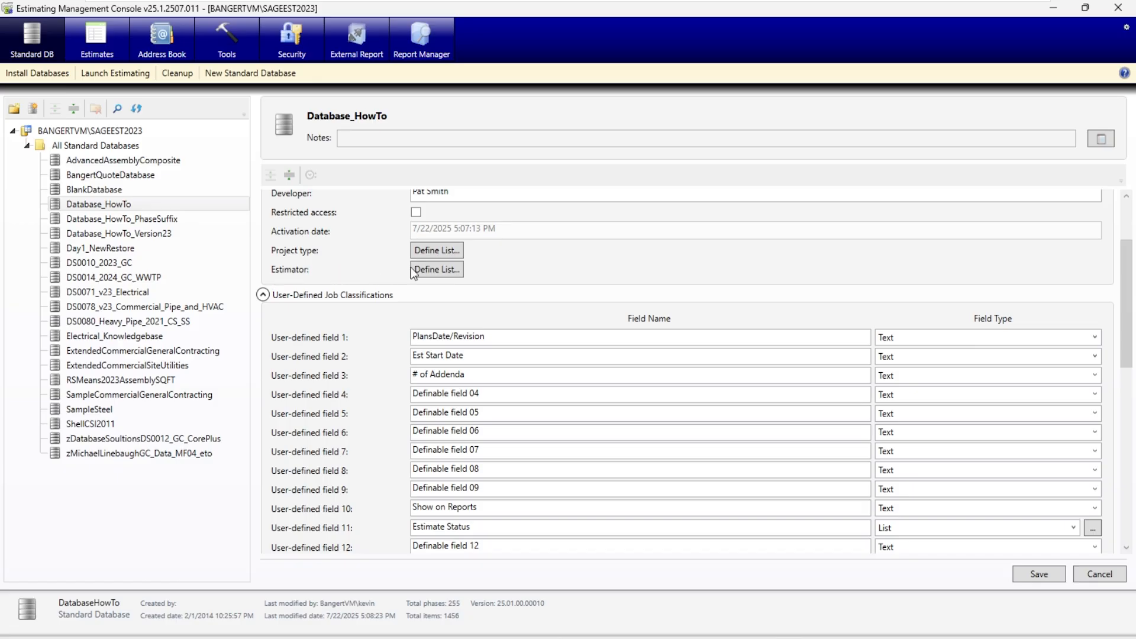
scroll(328, 348, "down", 4)
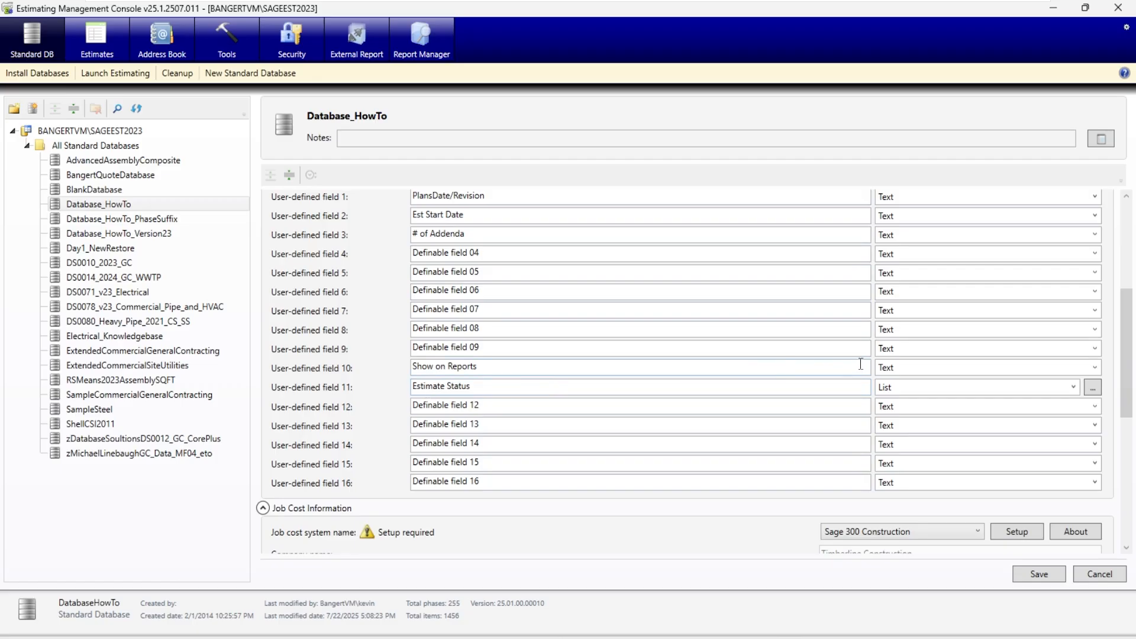
left_click(1092, 389)
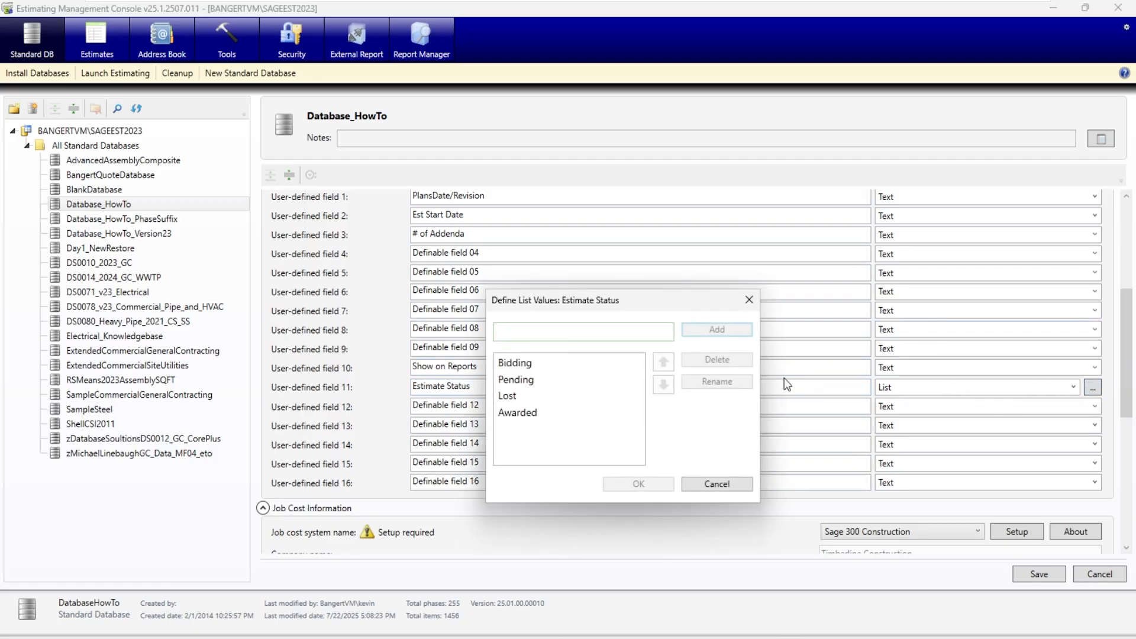
- Close the Estimate Status value list without changes and save the Database_HowTo changes while switching to the estimates
left_click(738, 484)
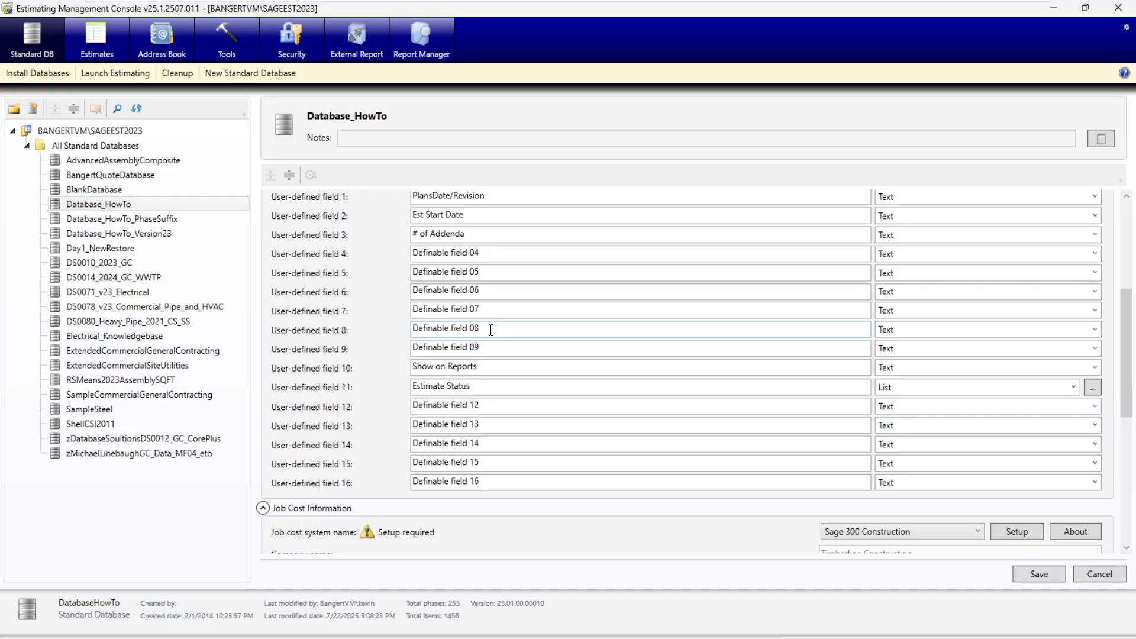
left_click(504, 296)
left_click(102, 38)
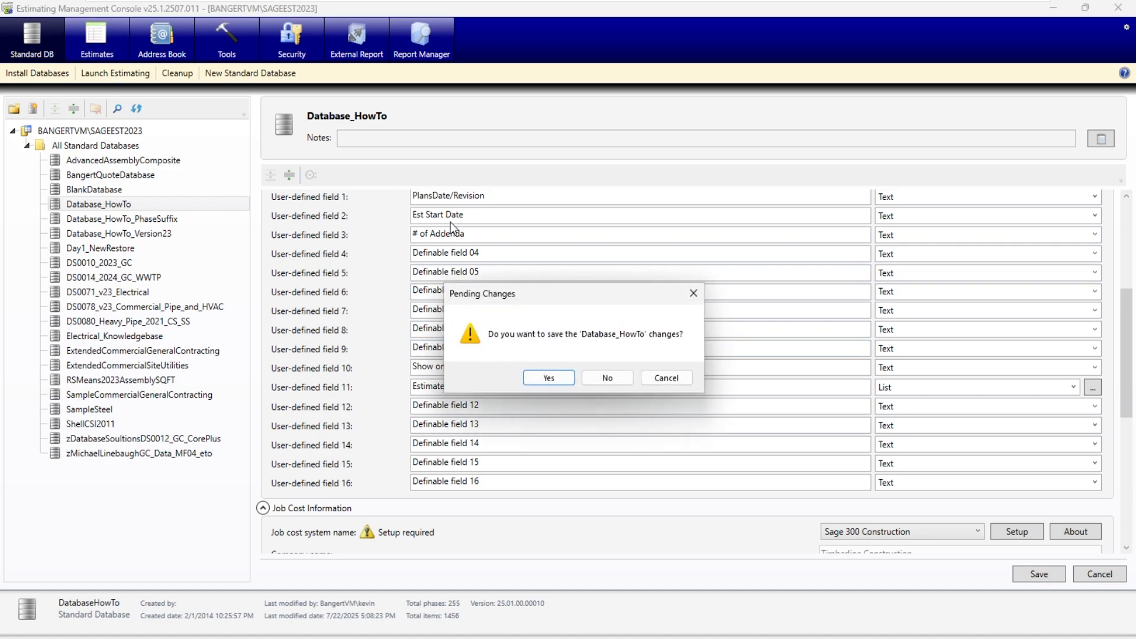
left_click(561, 379)
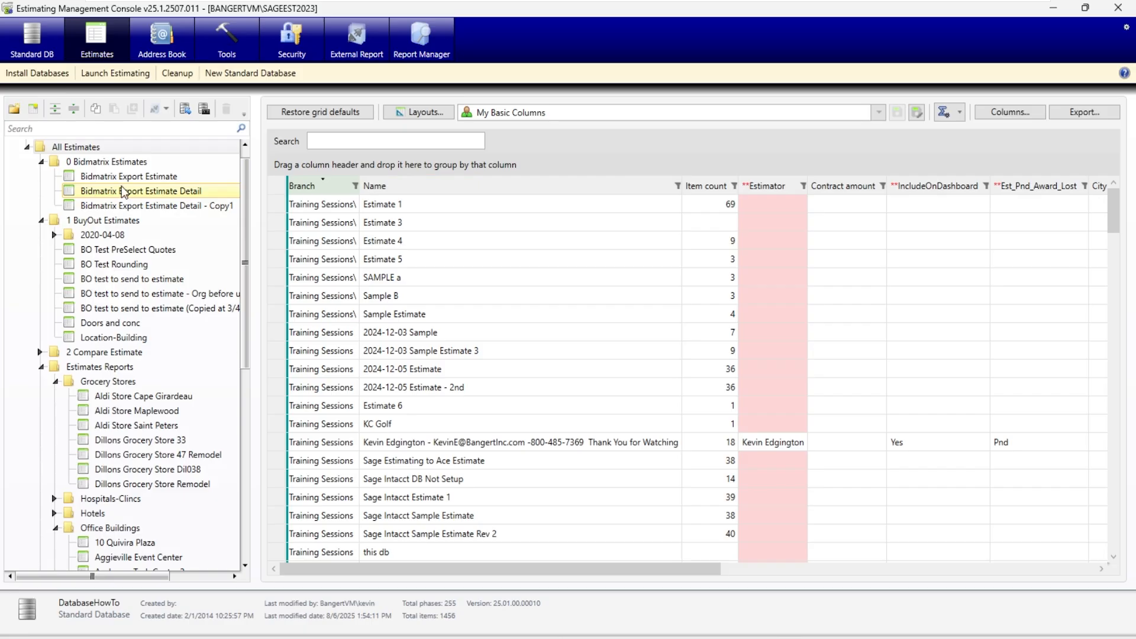
- Examine the job classifications of the Aldi Store Cape Girardeau estimate in edit mode, and cancel the editing
left_click(140, 399)
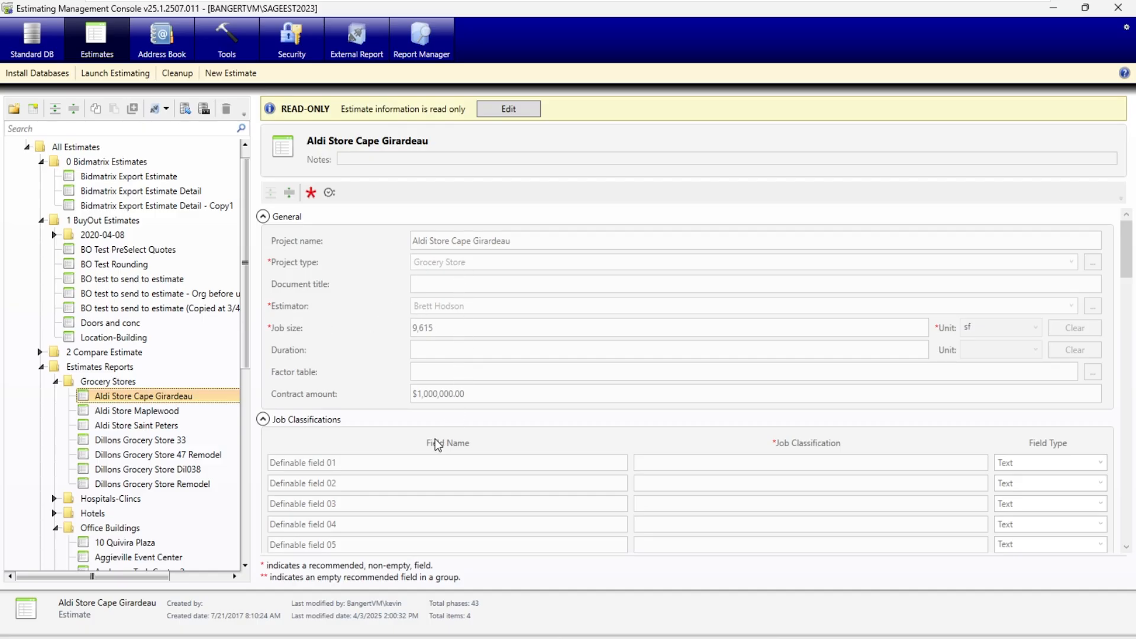
scroll(438, 444, "down", 3)
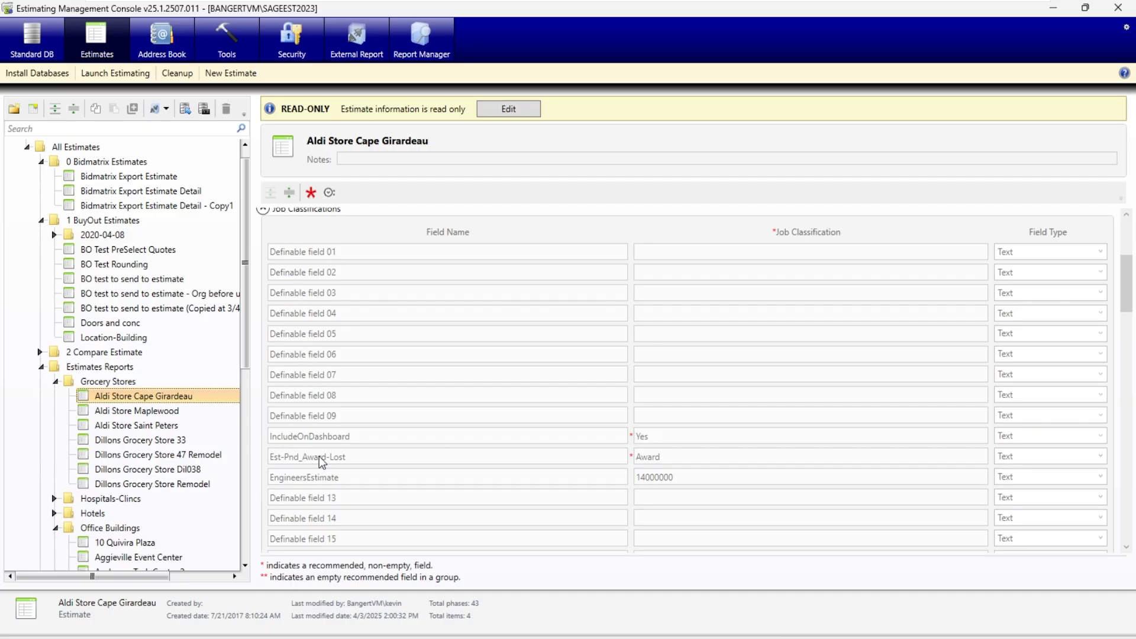
left_click(501, 115)
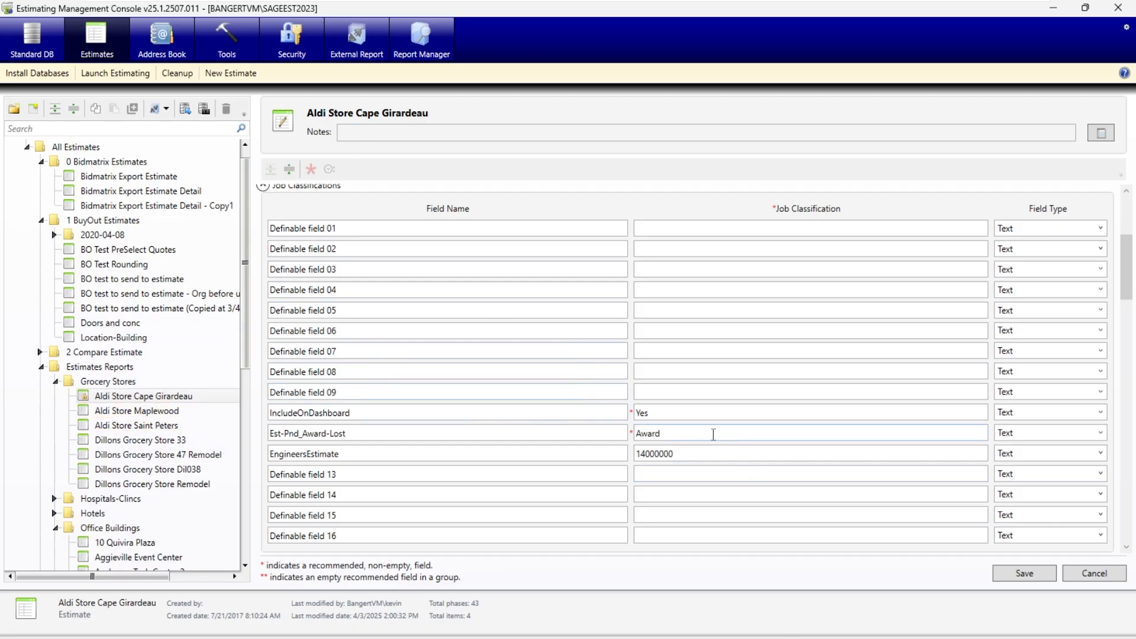
left_click(714, 434)
left_click(1095, 574)
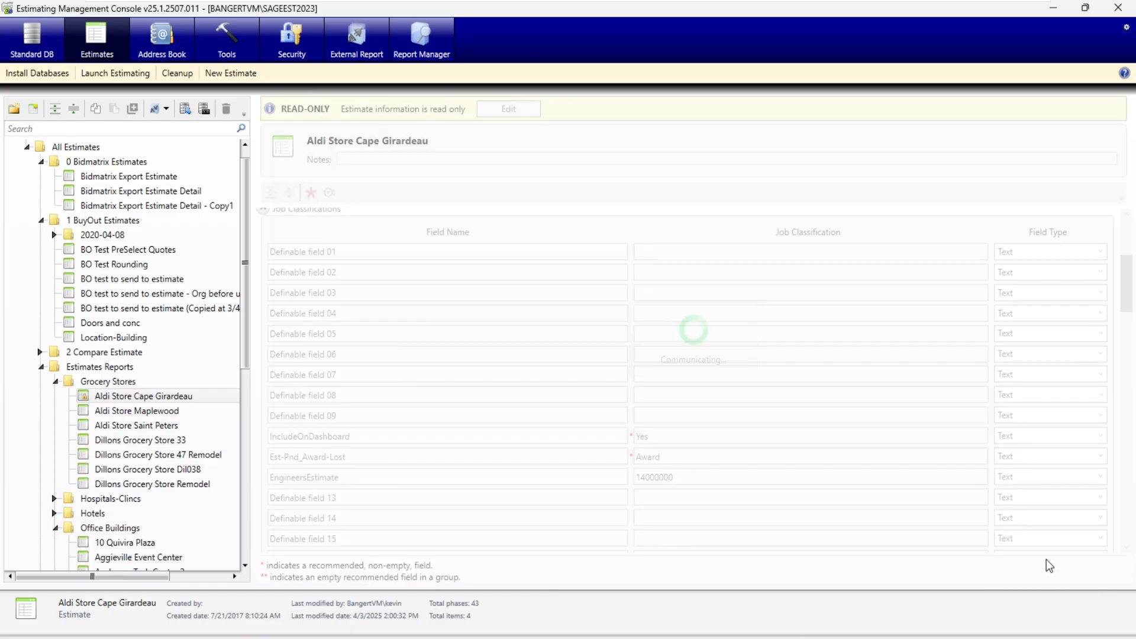
- Check the IncludeOnDashboard and Est-Pnd_Award-Lost job classifications of the Aldi Store Maplewood estimate
left_click(124, 412)
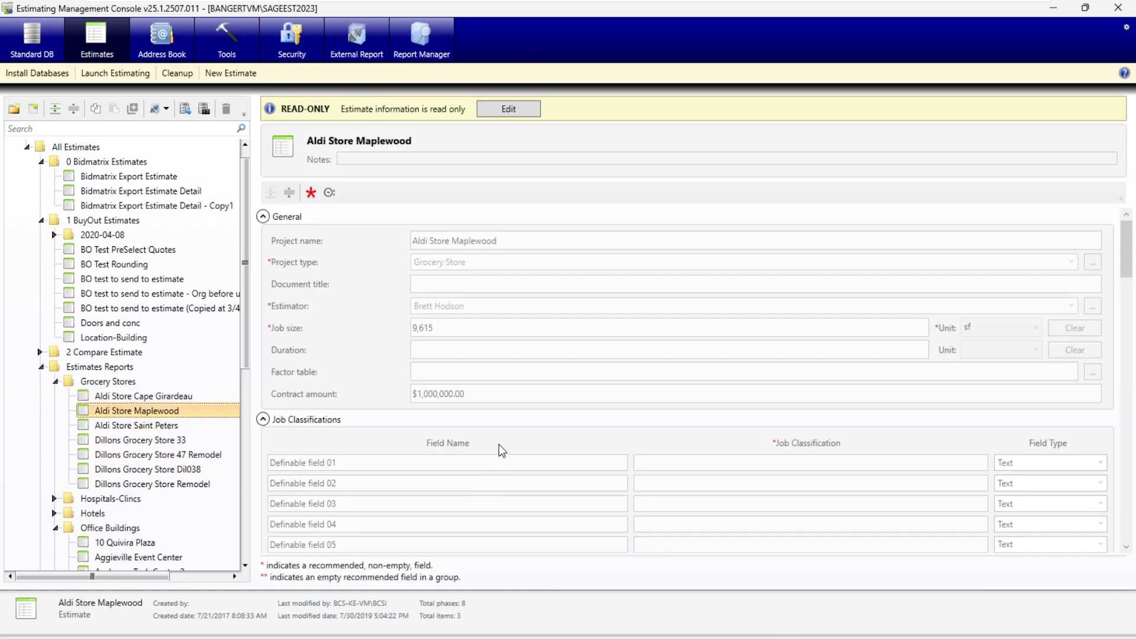
scroll(510, 446, "down", 3)
scroll(637, 500, "down", 1)
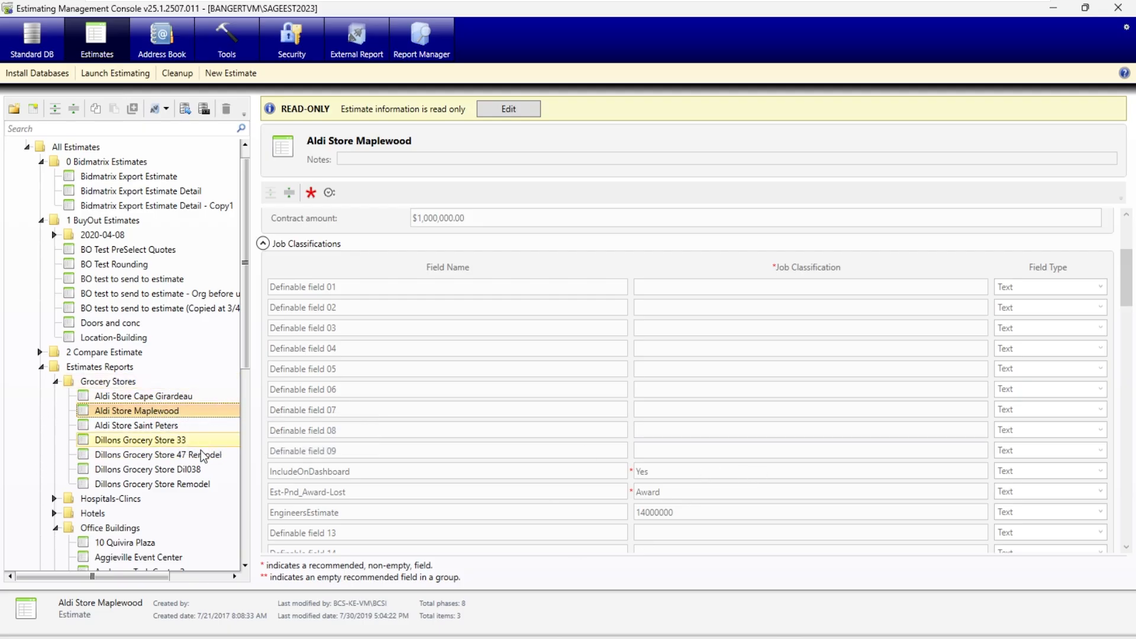
left_click(698, 495)
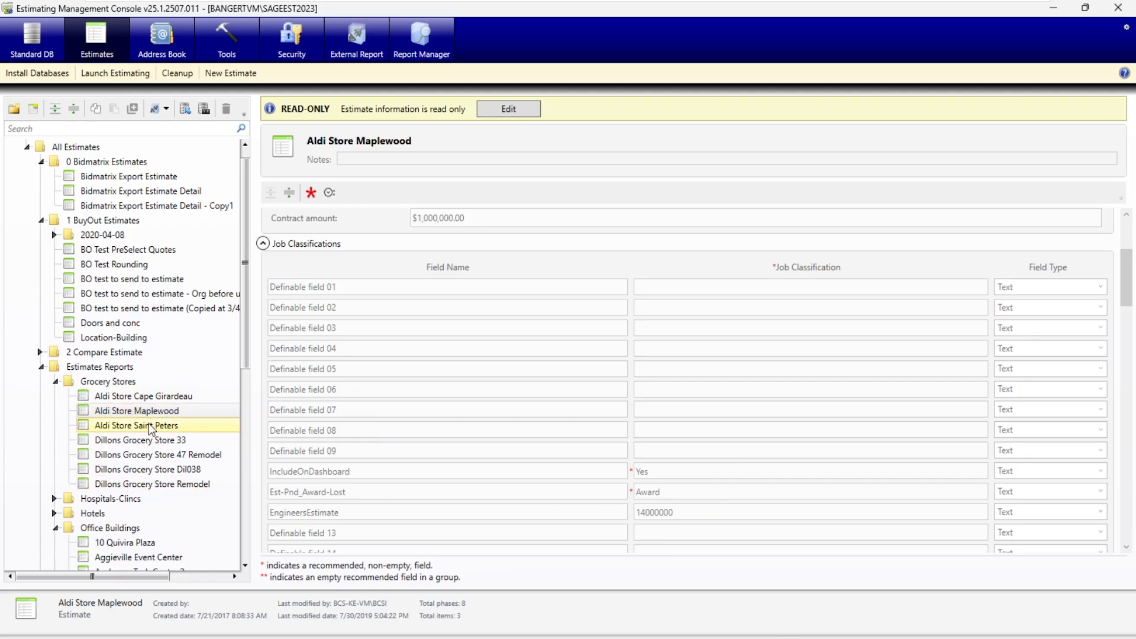
- Review the job classifications and general information of the Aldi Store Saint Peters estimate, leaving its Job Classifications section collapsed
left_click(150, 426)
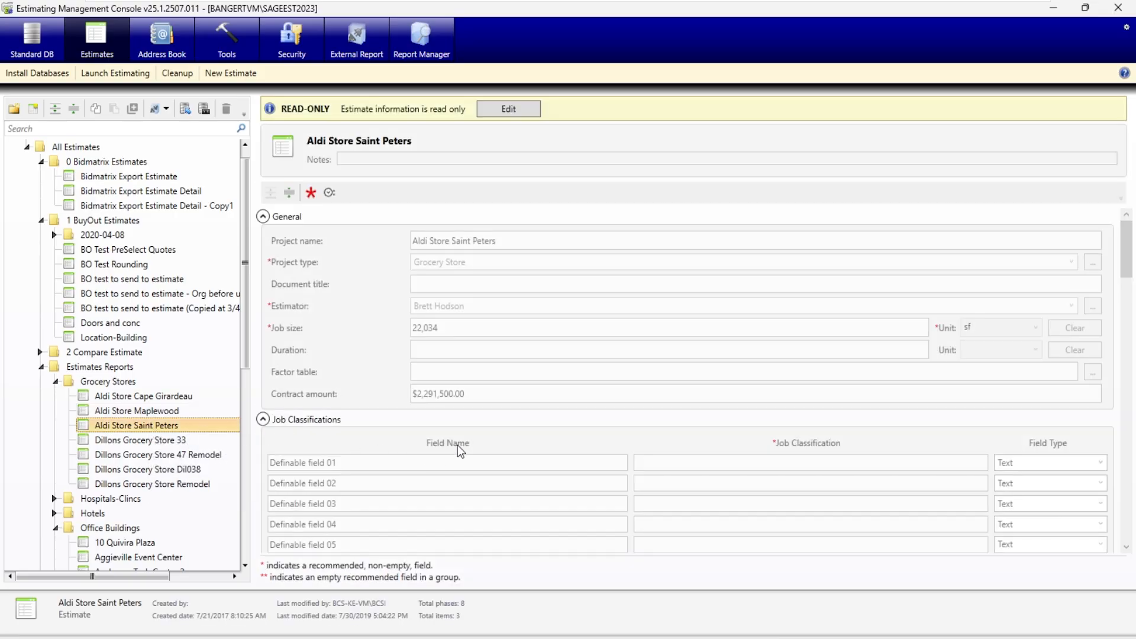
scroll(609, 521, "down", 3)
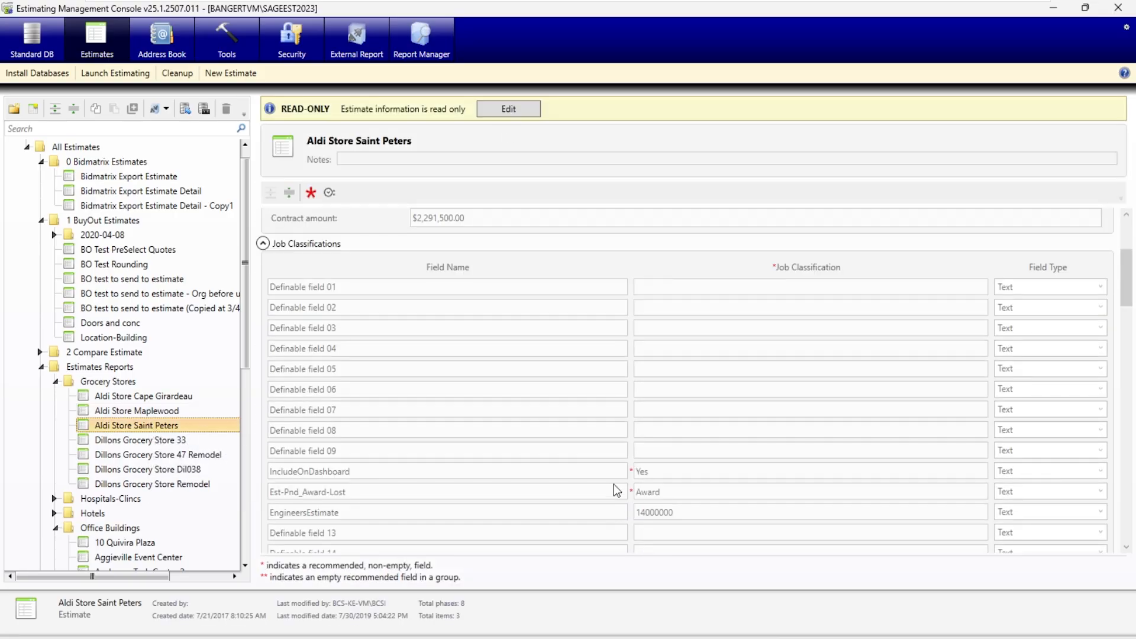
scroll(407, 339, "up", 3)
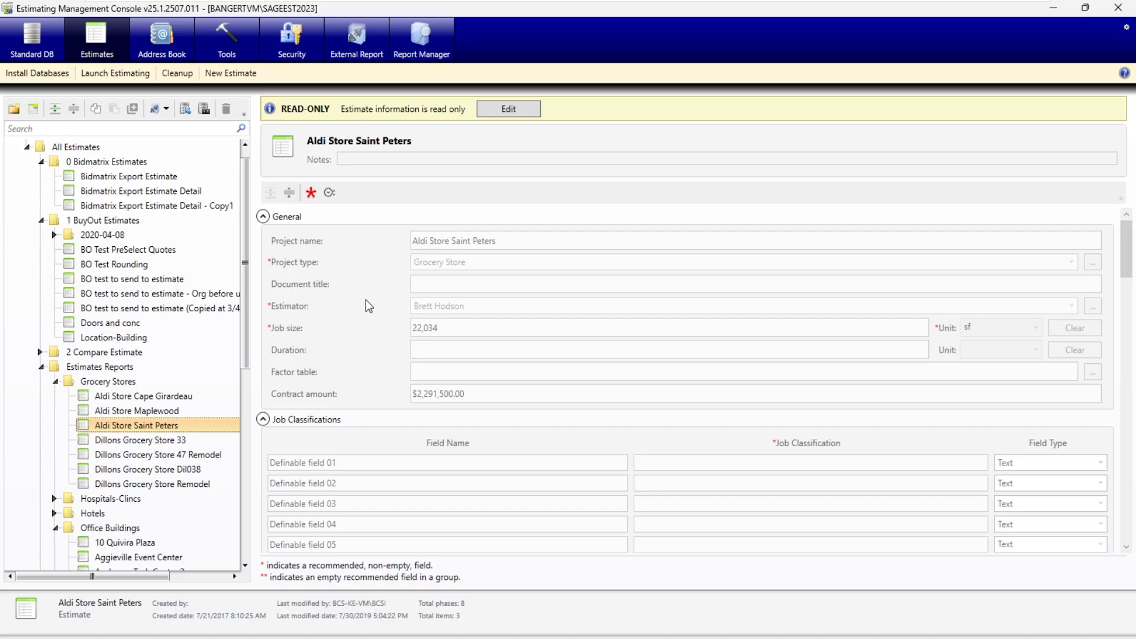
left_click(263, 216)
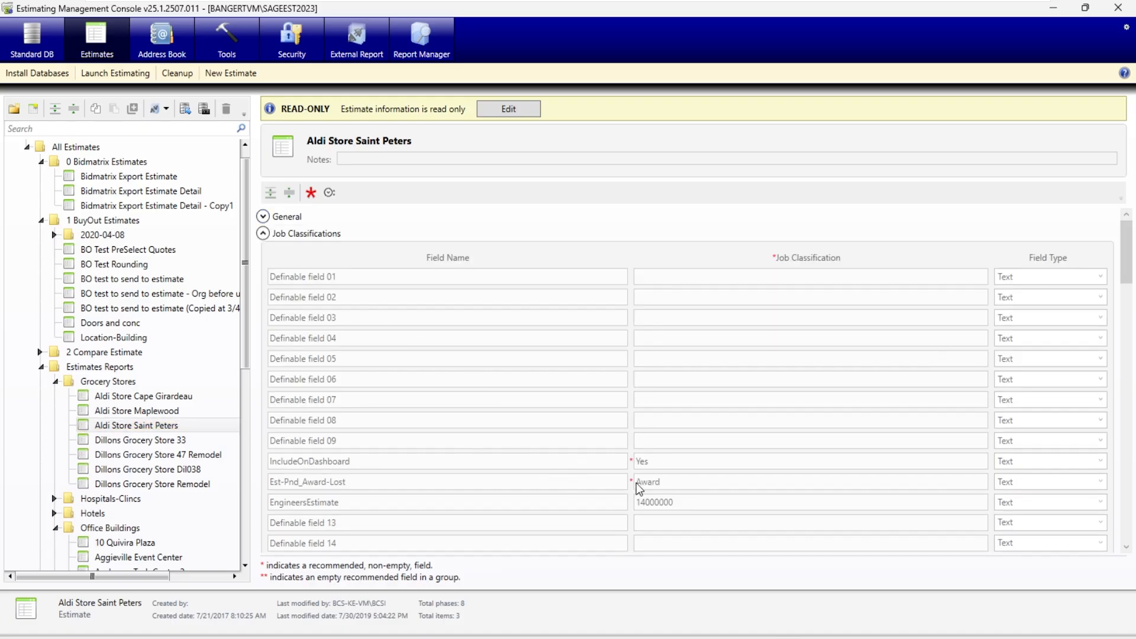
left_click(263, 235)
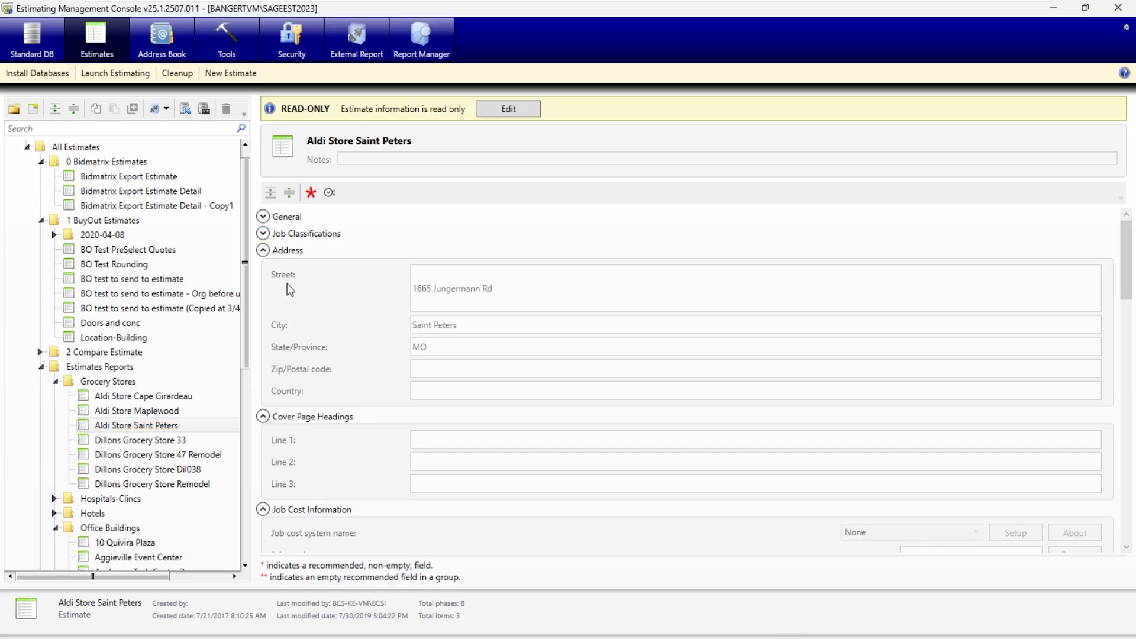
left_click(263, 216)
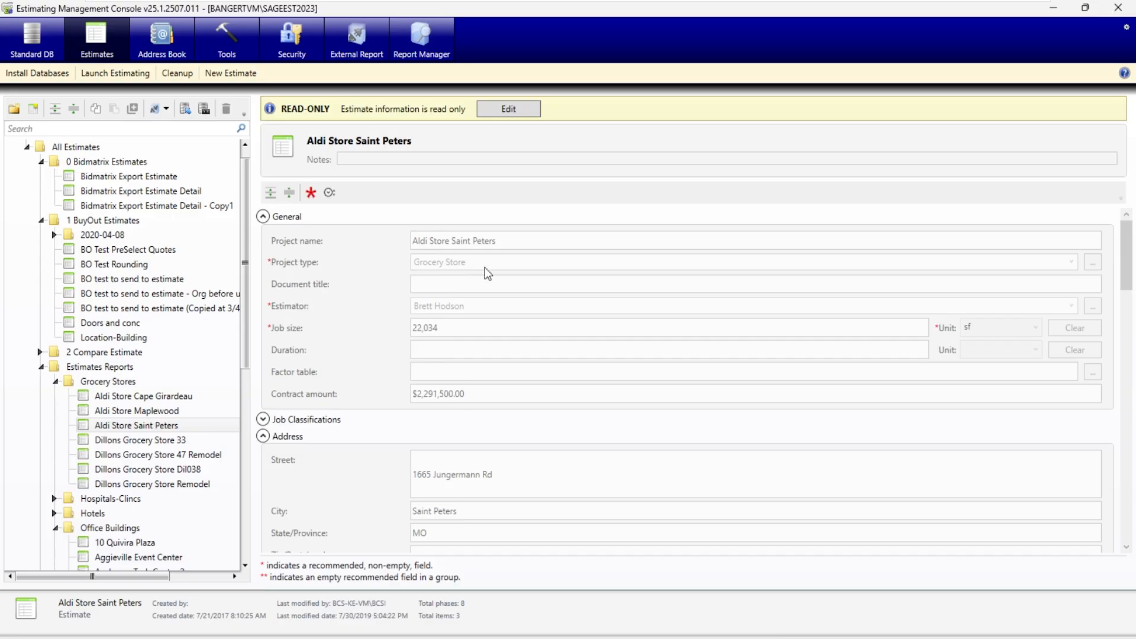
- Review the general, address and company information of the Aldi Store Maplewood estimate
left_click(151, 413)
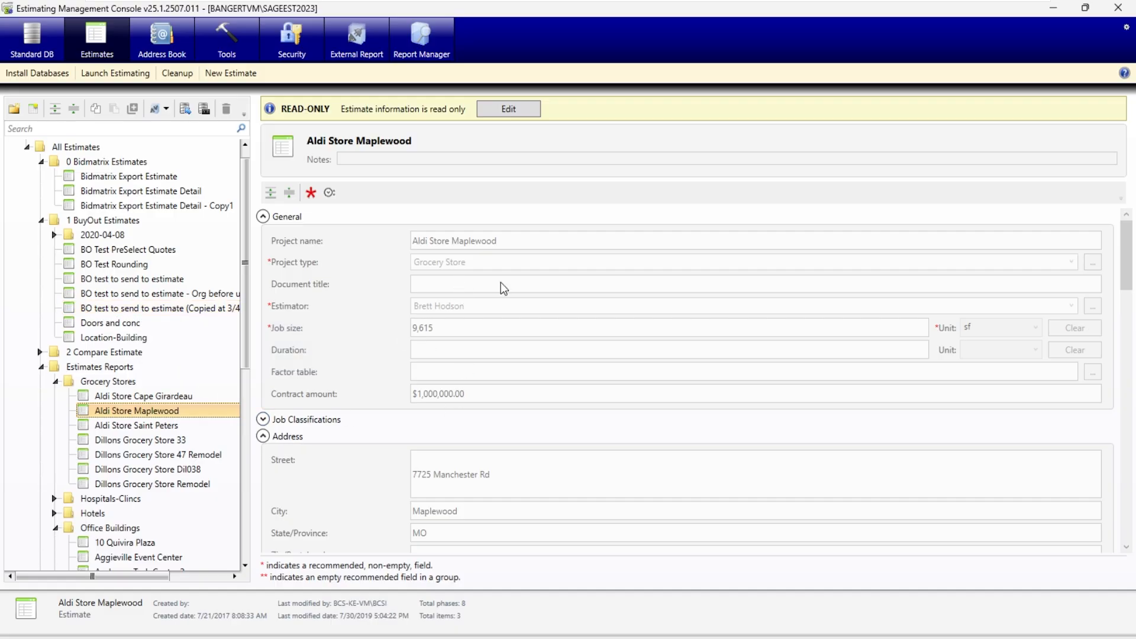
scroll(544, 385, "down", 5)
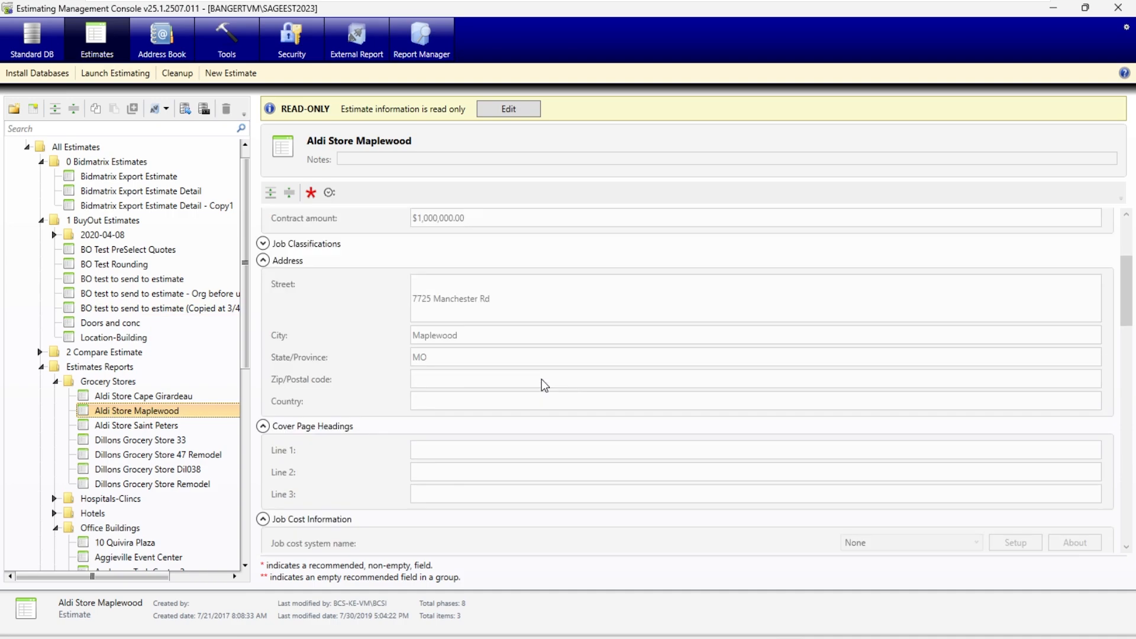
scroll(545, 386, "down", 3)
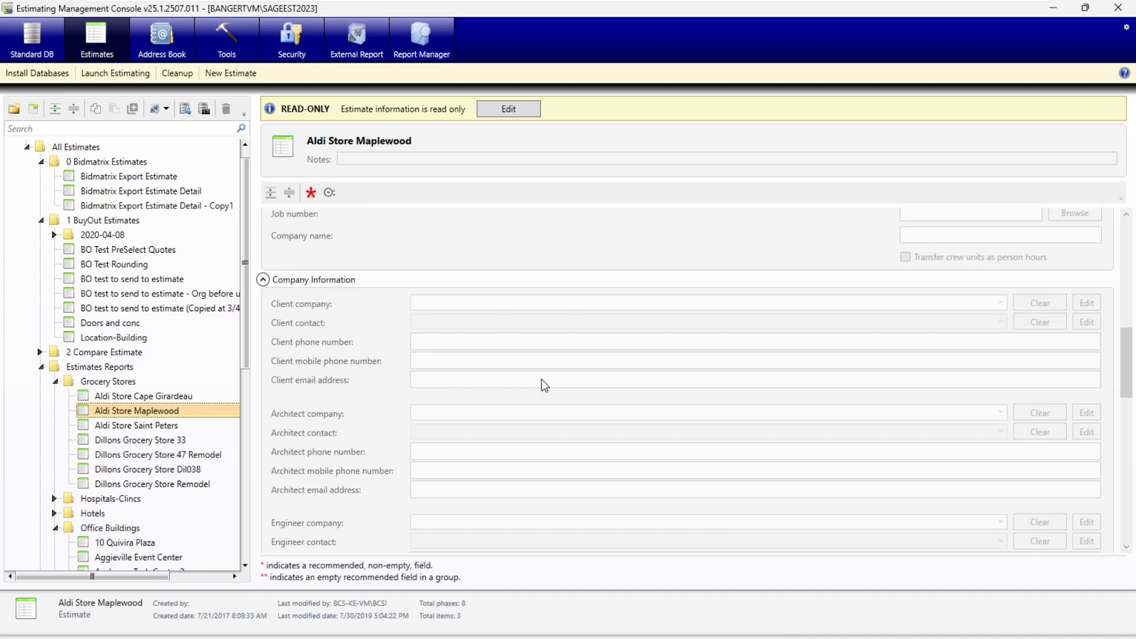
scroll(576, 327, "up", 8)
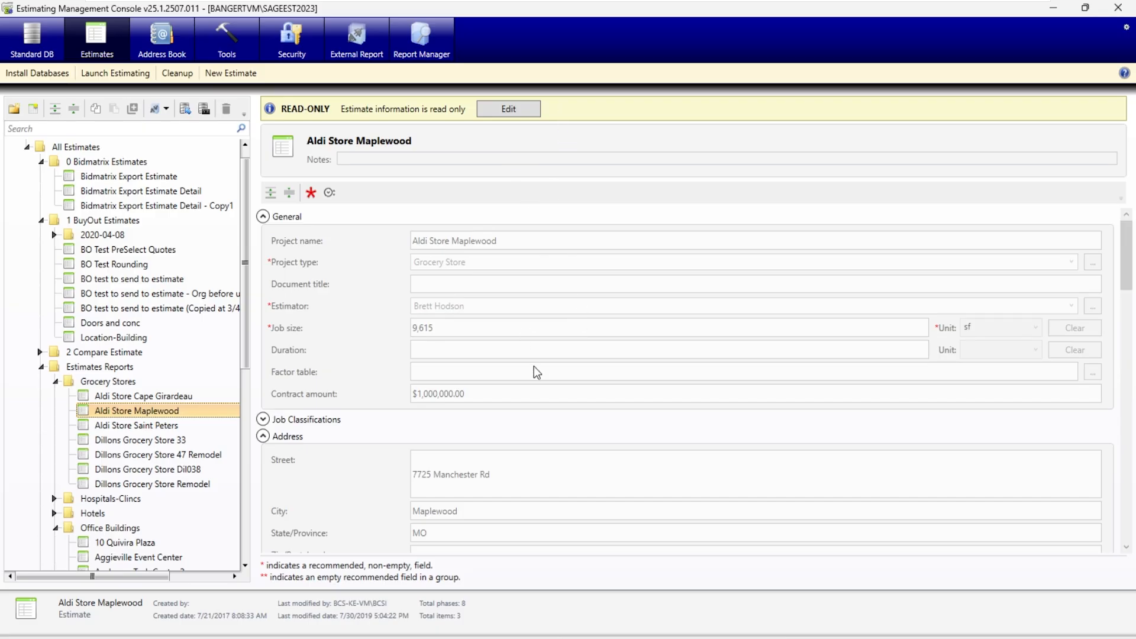
- Create an external report database configuration named PowerBIDesktopReport that includes all estimates and grants all users read-only access
left_click(363, 35)
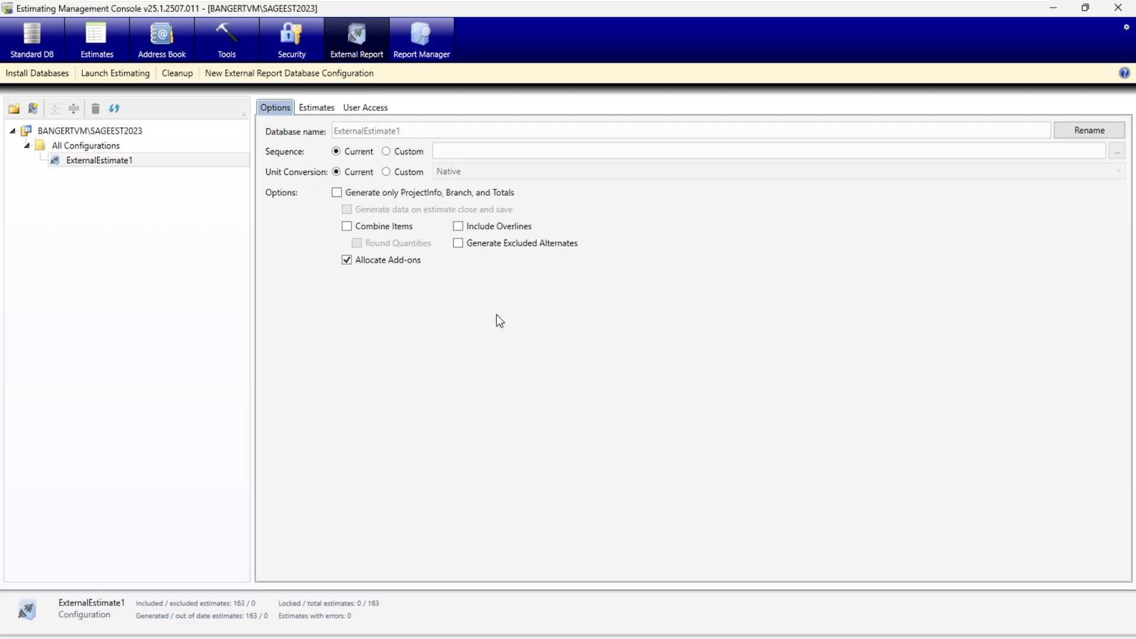
left_click(34, 108)
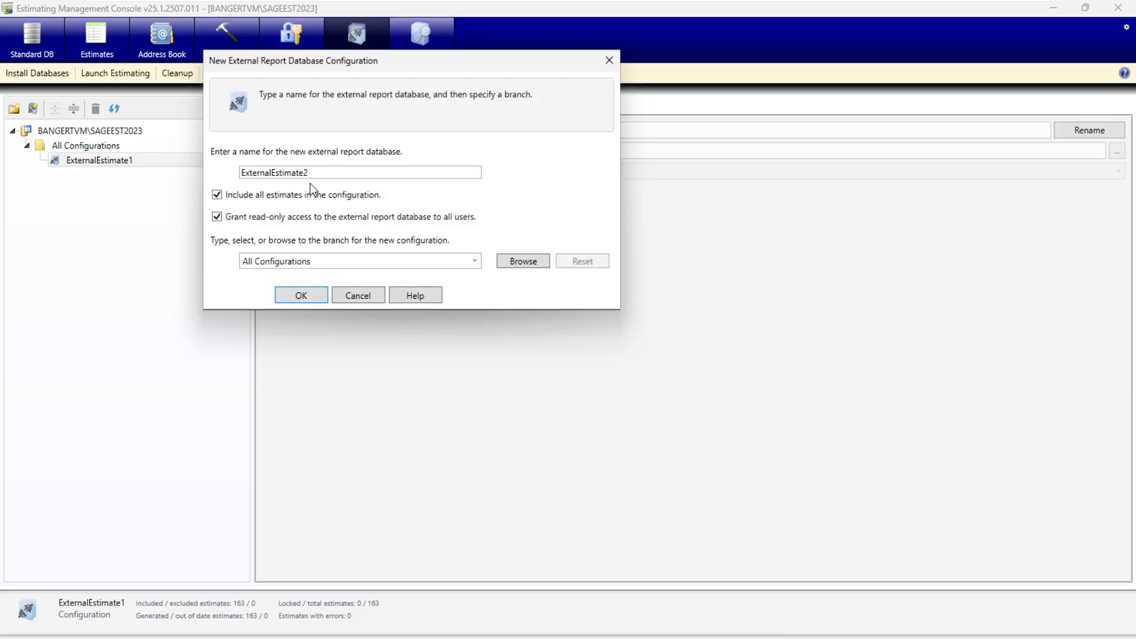
left_click_drag(309, 172, 198, 170)
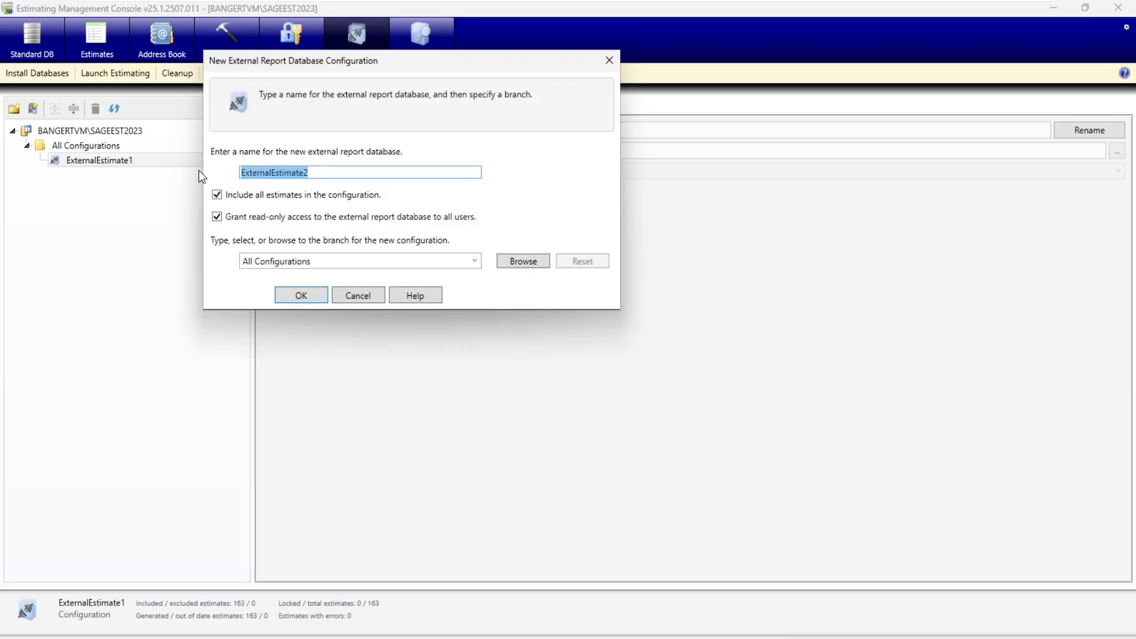
type("PowerBID")
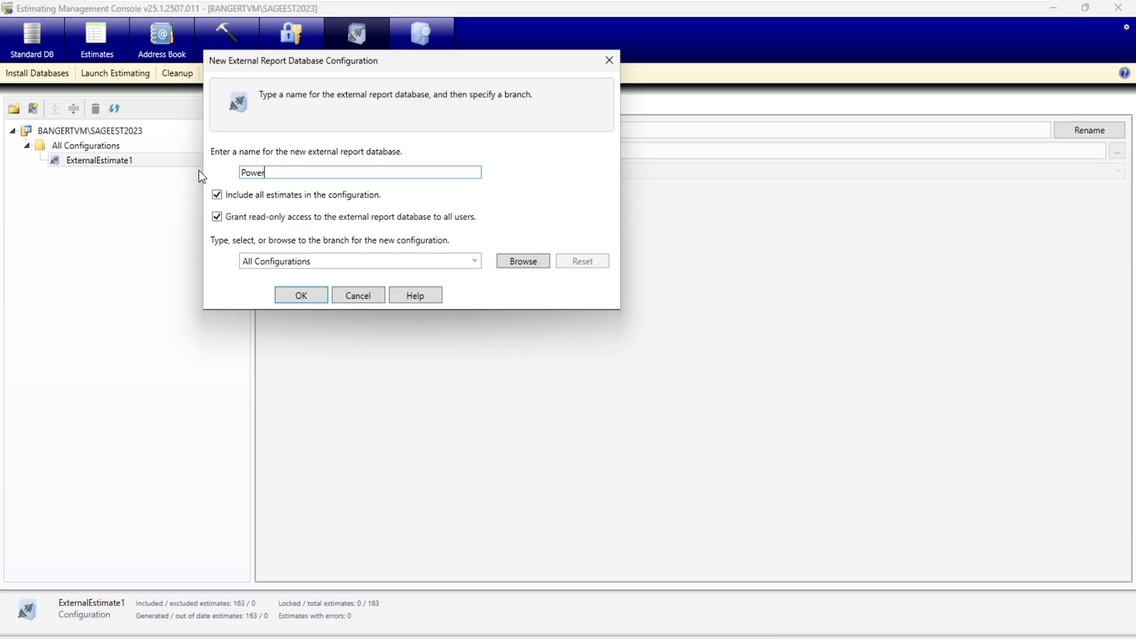
type("esktop-Report")
left_click(299, 296)
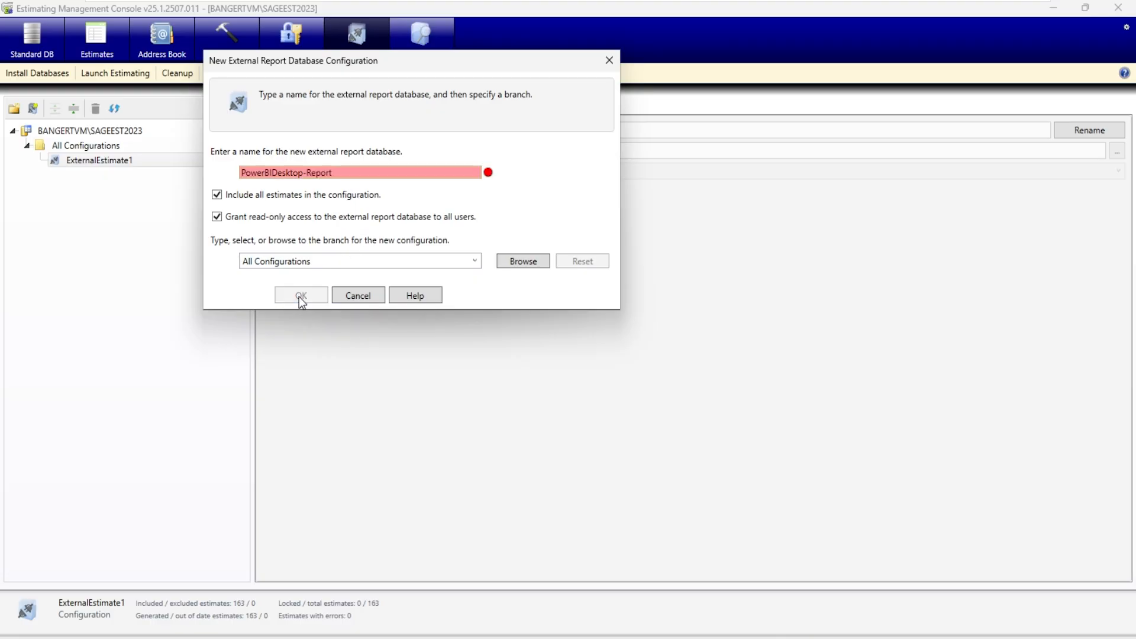
left_click(307, 173)
key("BackSpace")
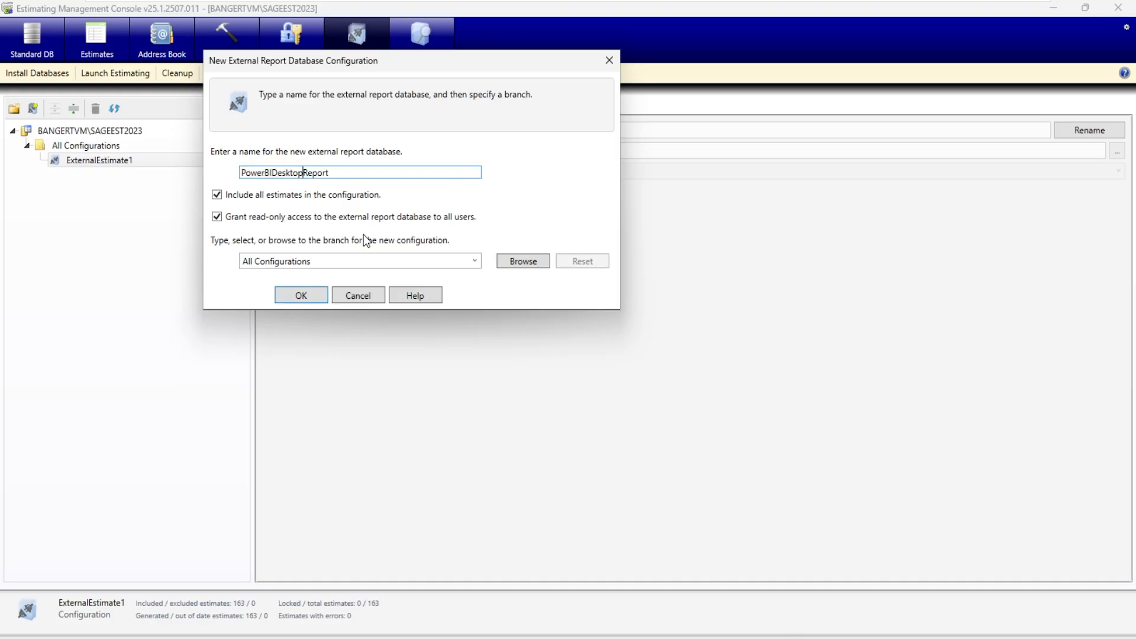
left_click(303, 297)
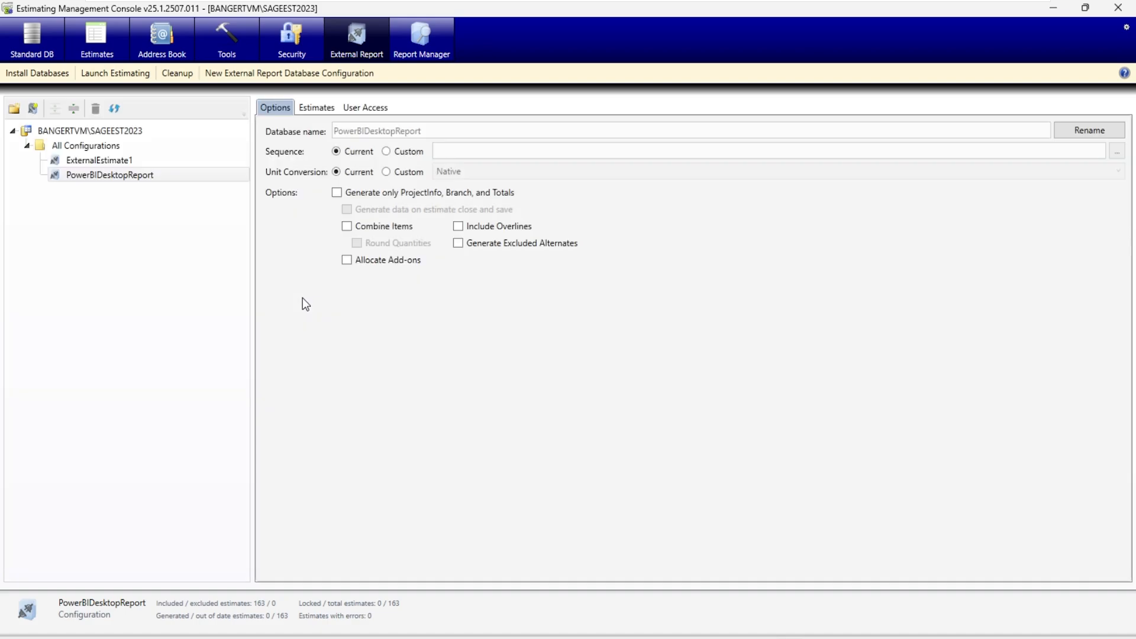
- Review the grouping fields available for a custom sequence in the PowerBIDesktopReport configuration, and return the sequence to Current
left_click(137, 177)
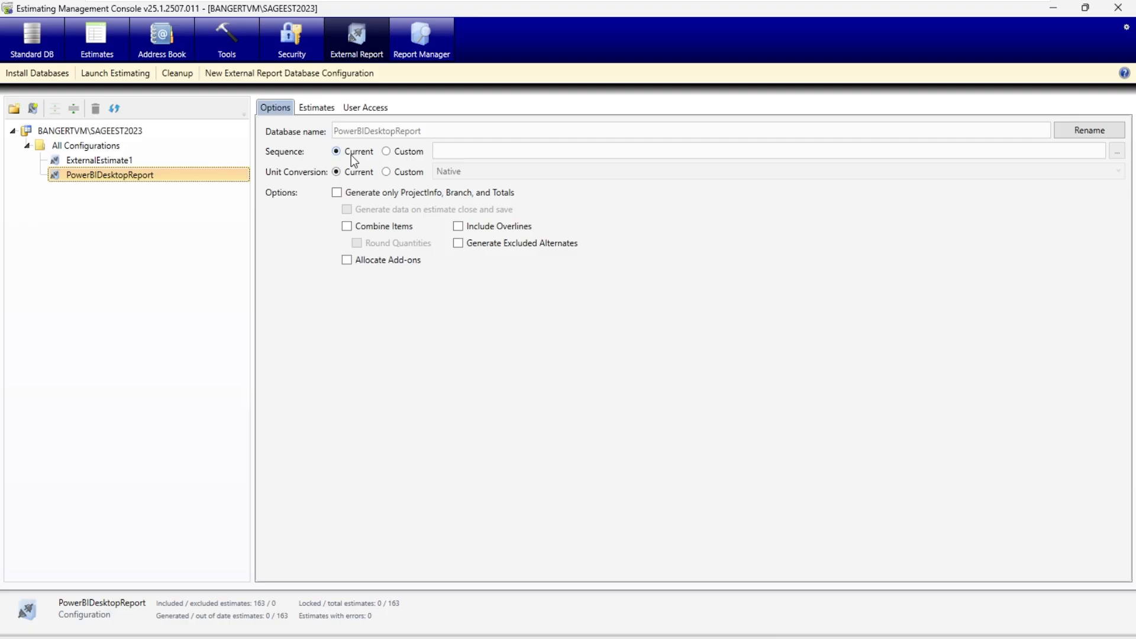
left_click(390, 151)
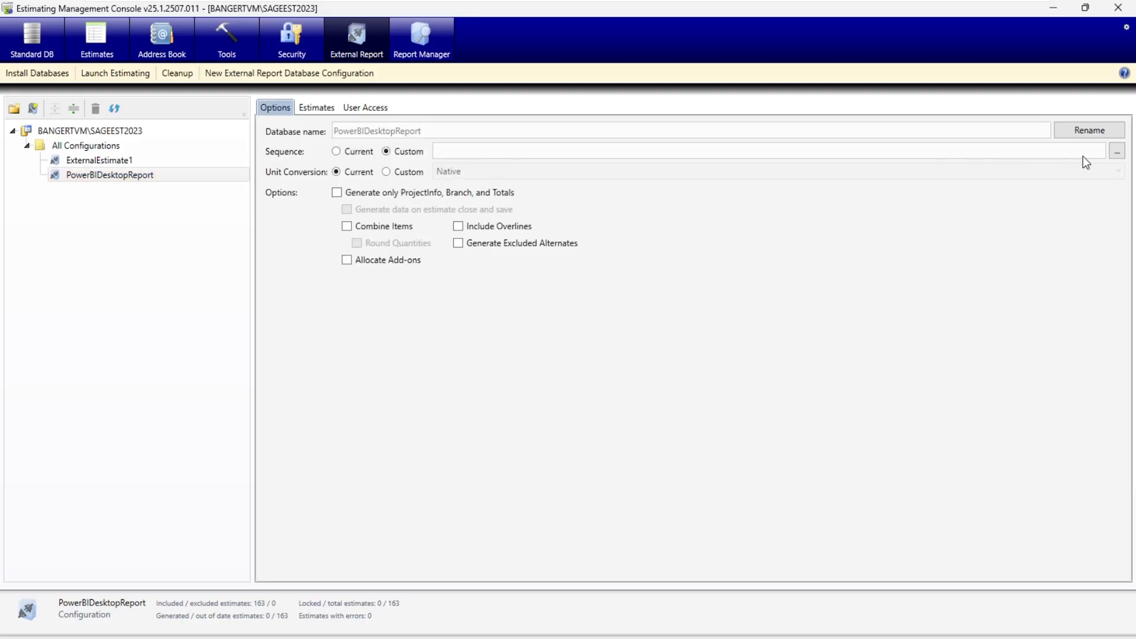
left_click(1116, 152)
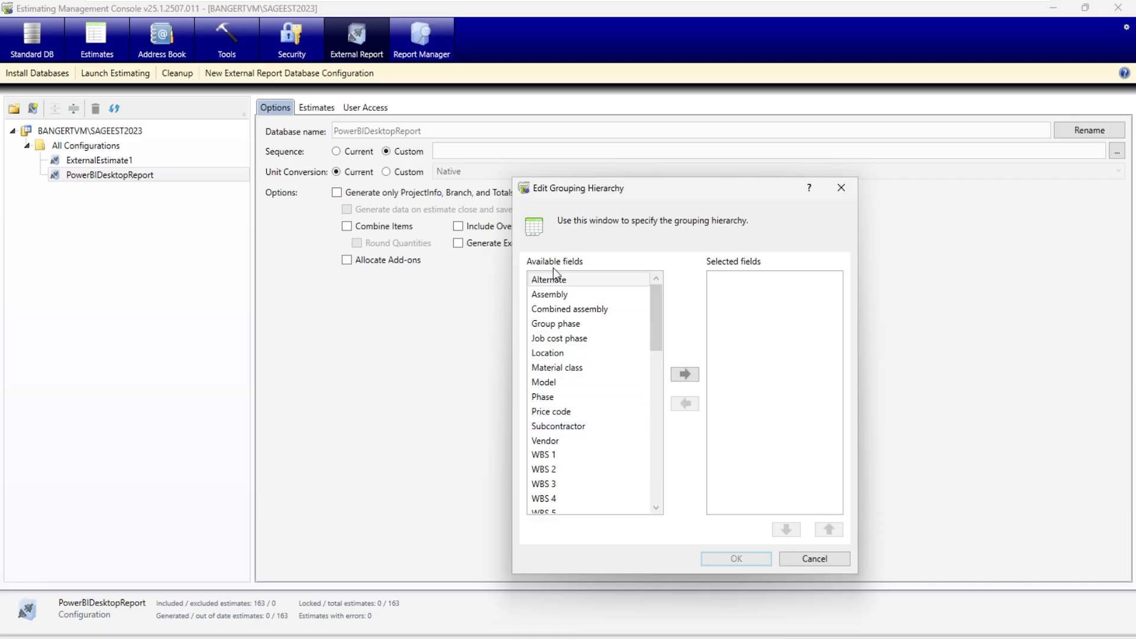
left_click(830, 556)
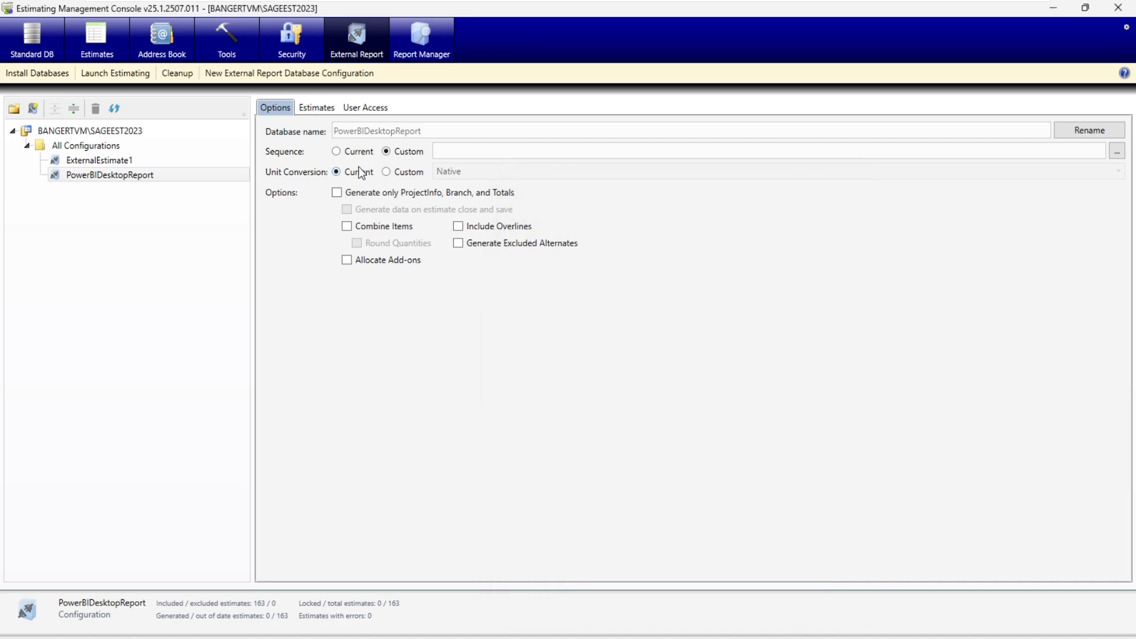
left_click(336, 151)
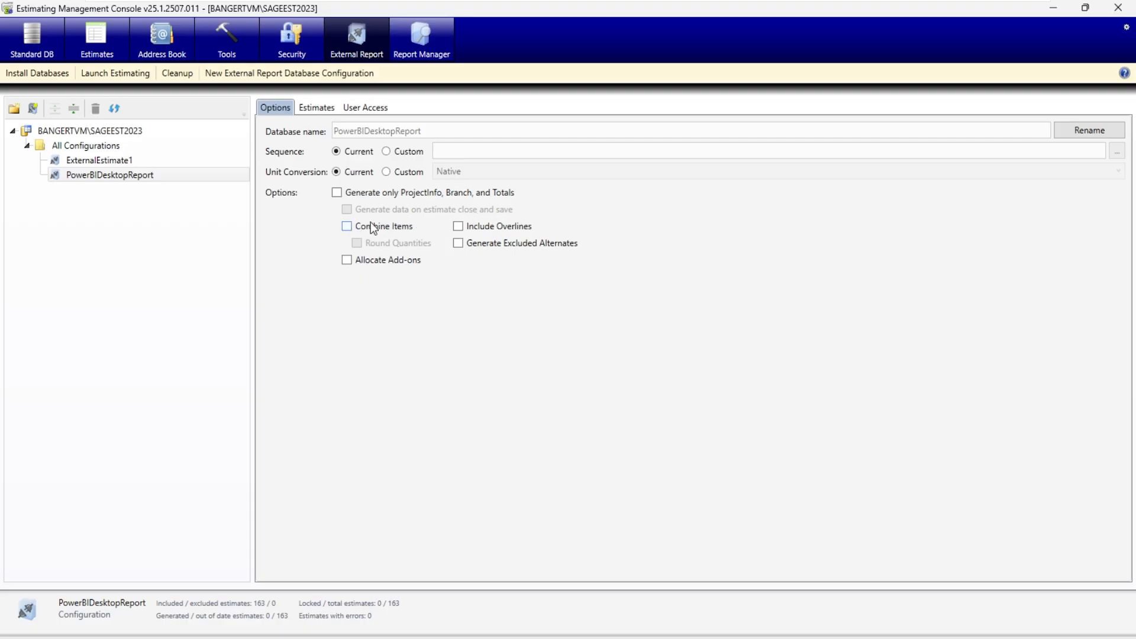
left_click(337, 192)
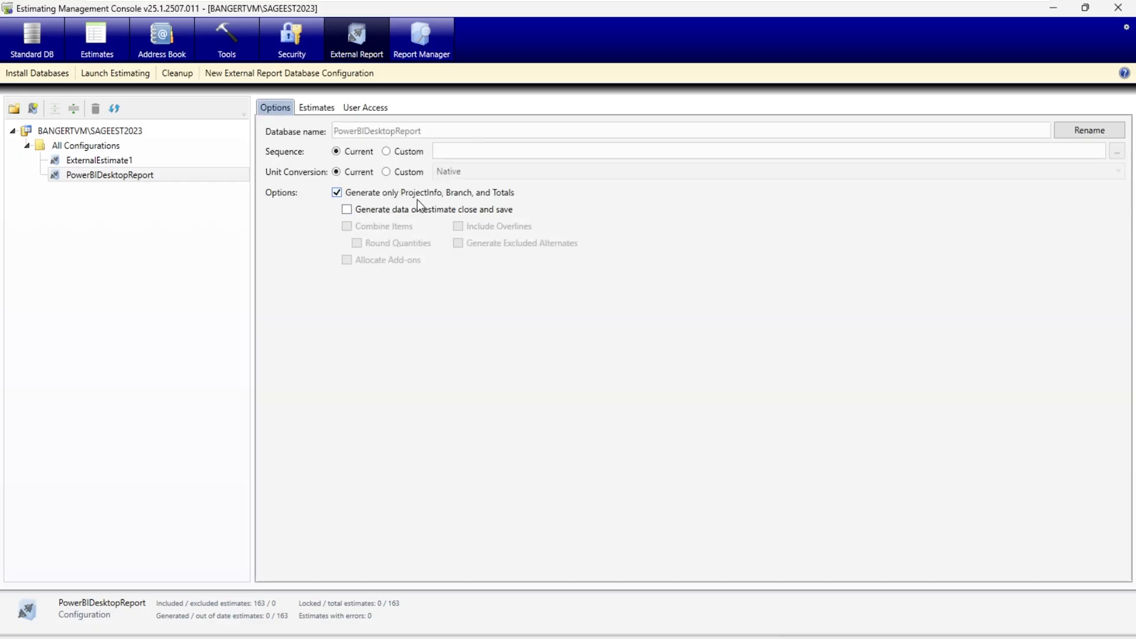
left_click(346, 210)
left_click(348, 211)
left_click(339, 193)
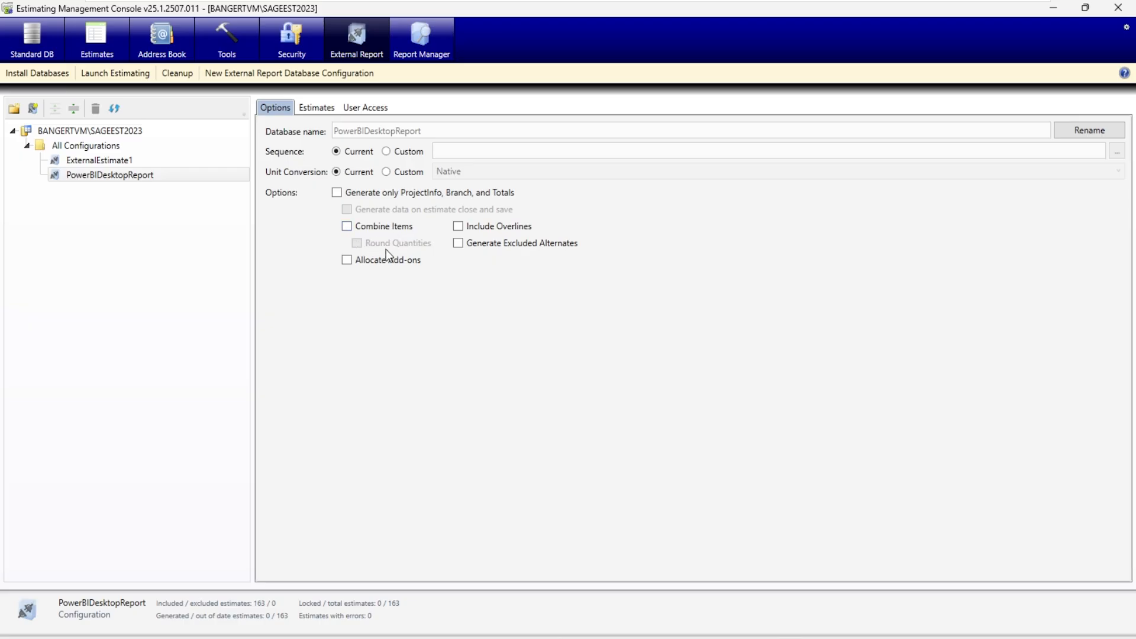
- Enable generating excluded alternates in the PowerBIDesktopReport options, leaving add-ons unallocated
left_click(347, 261)
left_click(351, 261)
left_click(458, 243)
- Review the configuration's included estimates, including the generated estimate limit and the available grid columns, leaving both unchanged
left_click(317, 108)
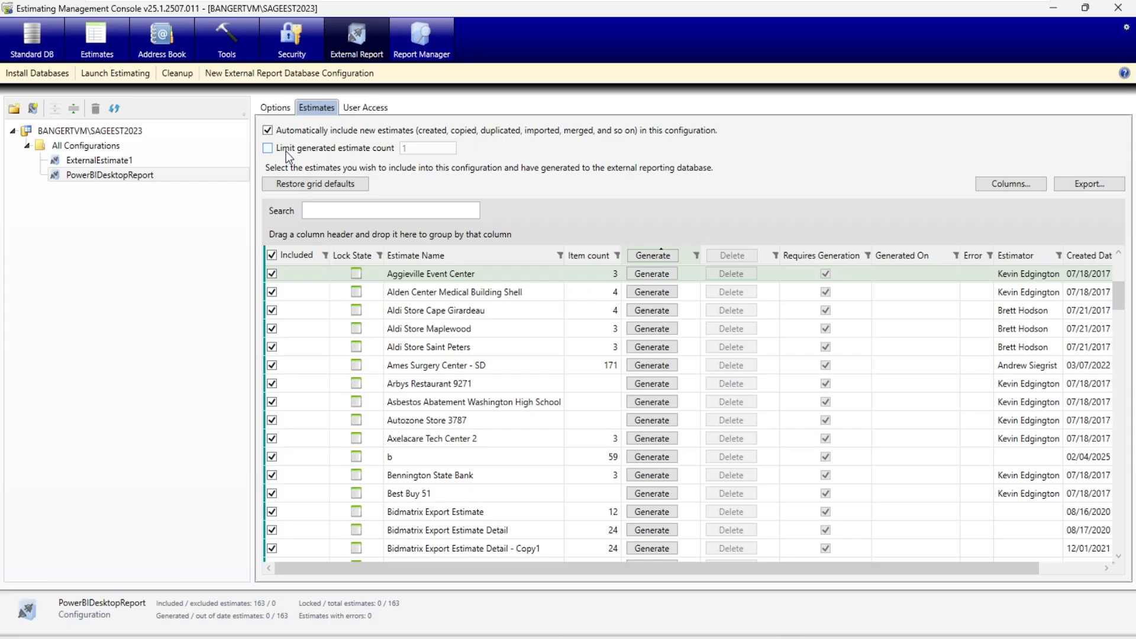
left_click(268, 147)
left_click(272, 150)
left_click(997, 187)
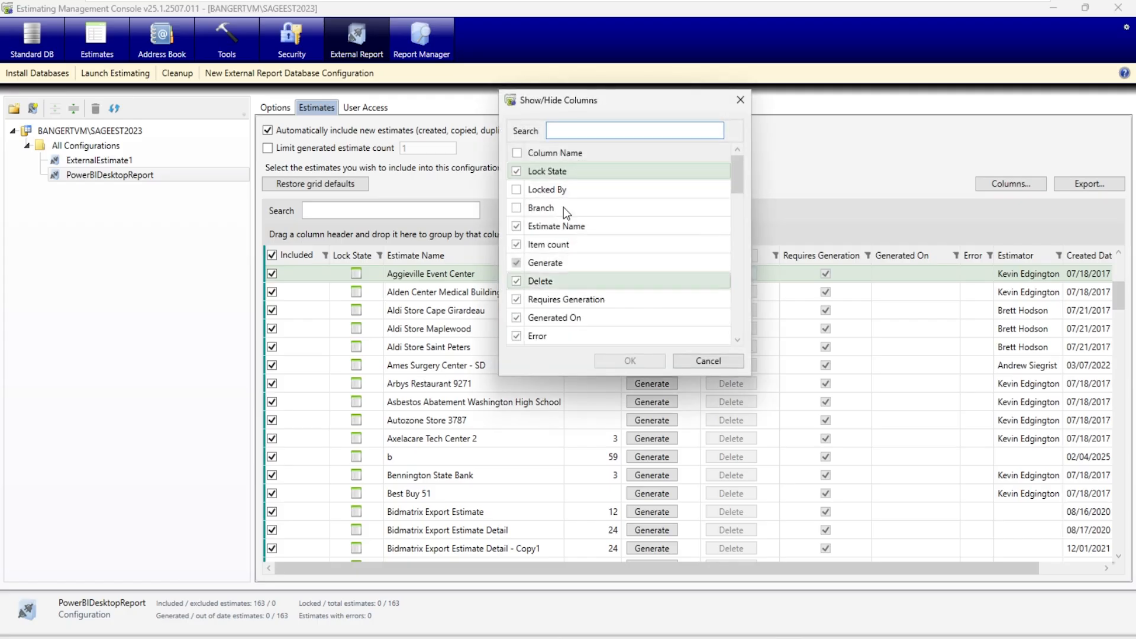
left_click(712, 362)
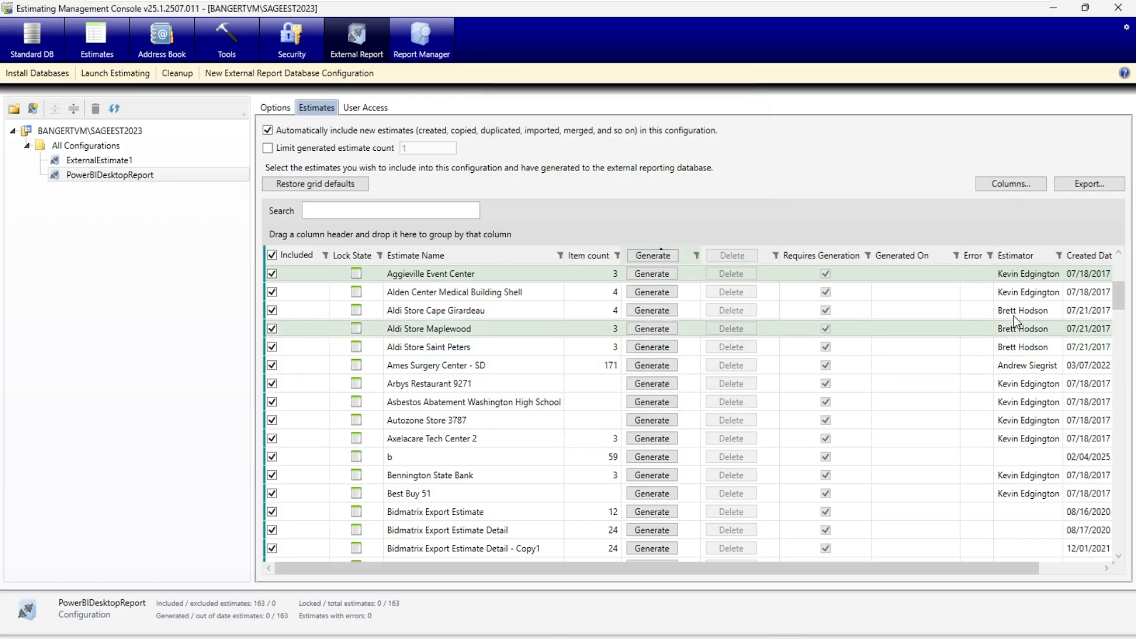
- Try filtering the configuration's estimates by a single estimator, and clear that filter to list every estimate again
left_click(1059, 256)
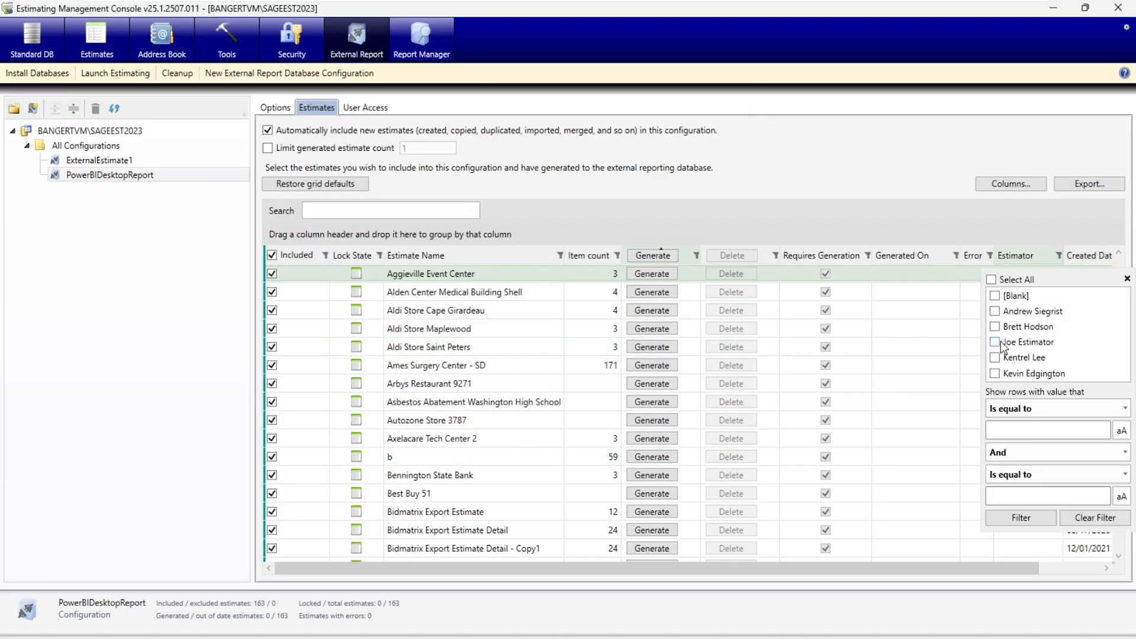
left_click(995, 373)
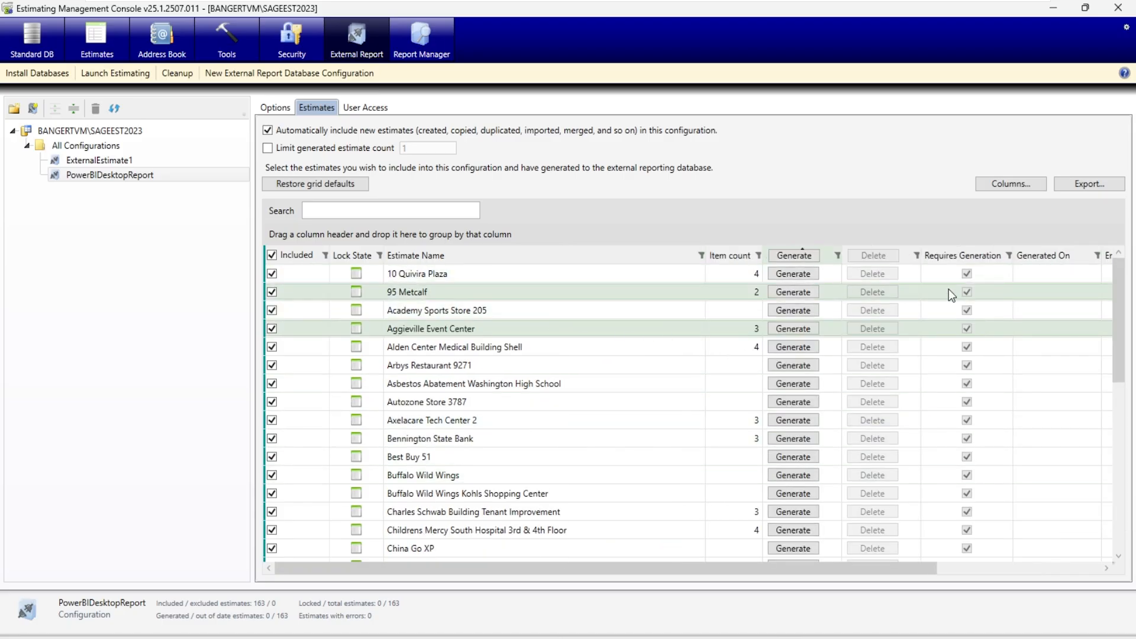
left_click_drag(932, 571, 1000, 565)
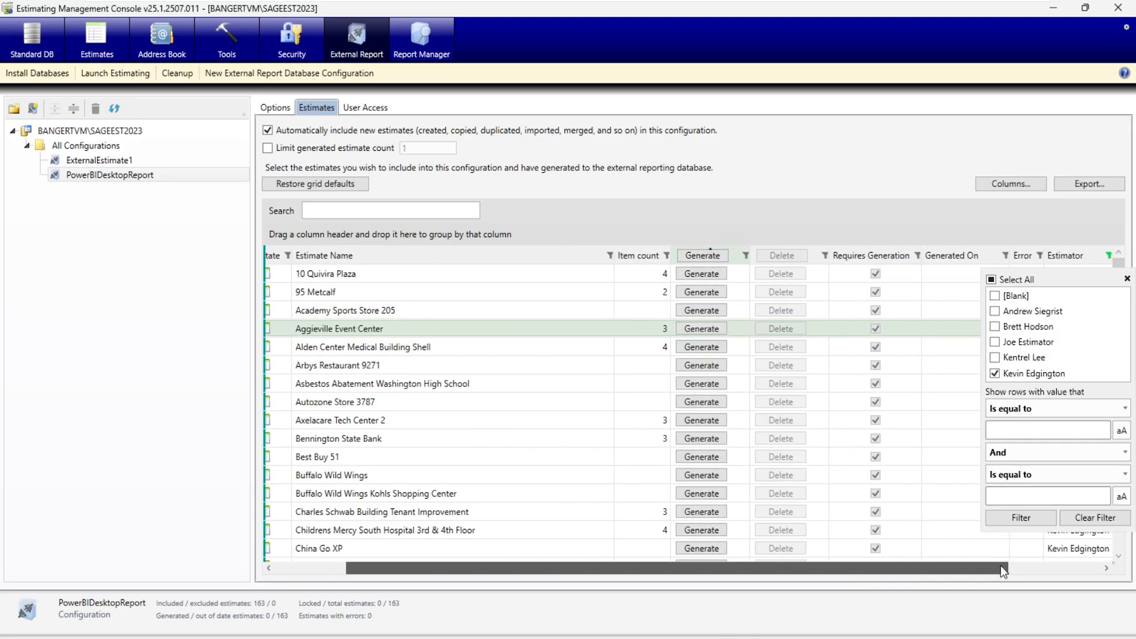
left_click(1002, 520)
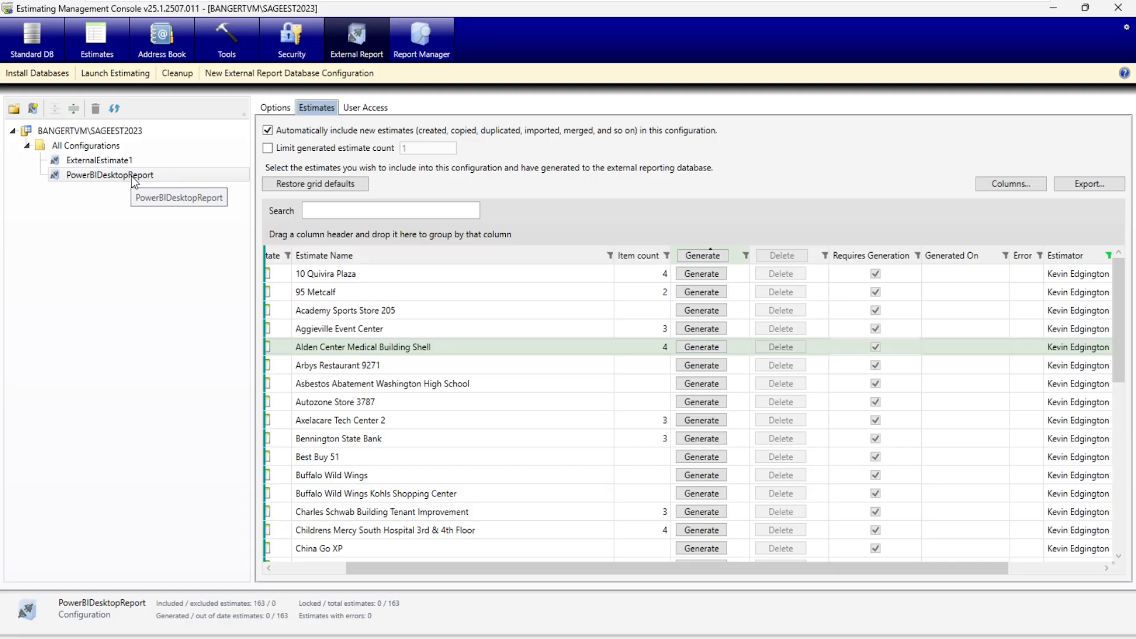
left_click(1109, 255)
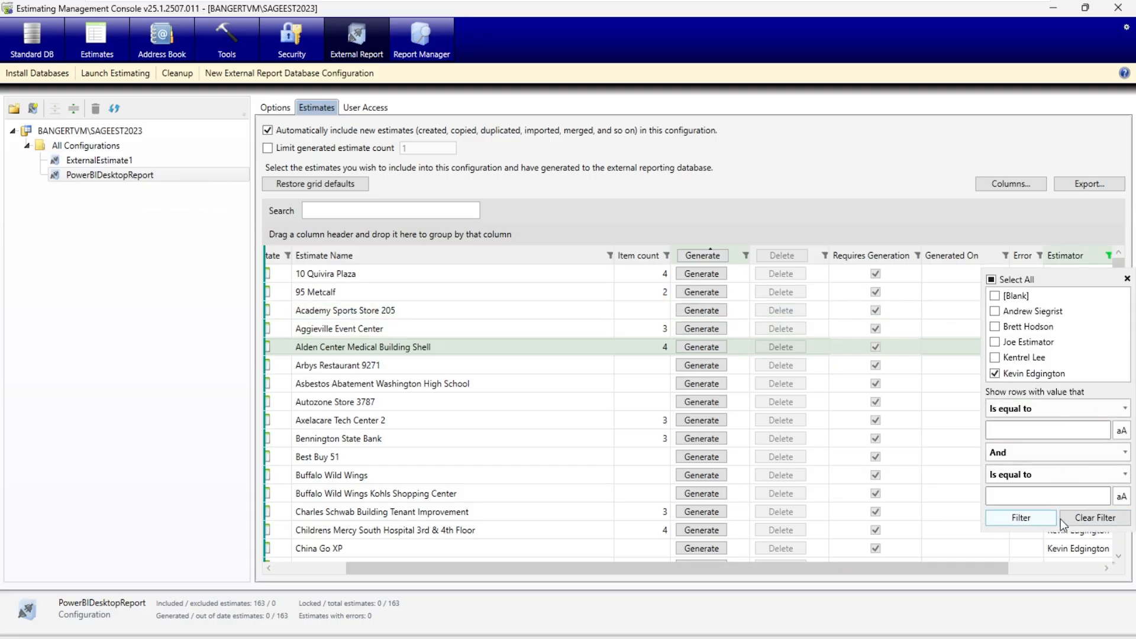
left_click(1085, 524)
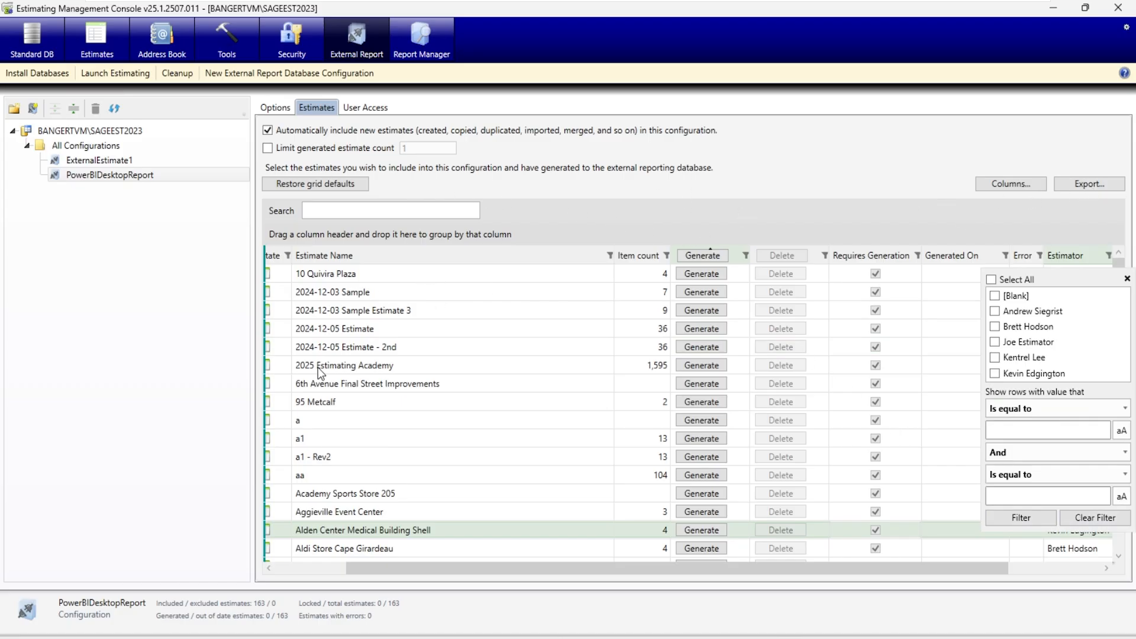
left_click(406, 570)
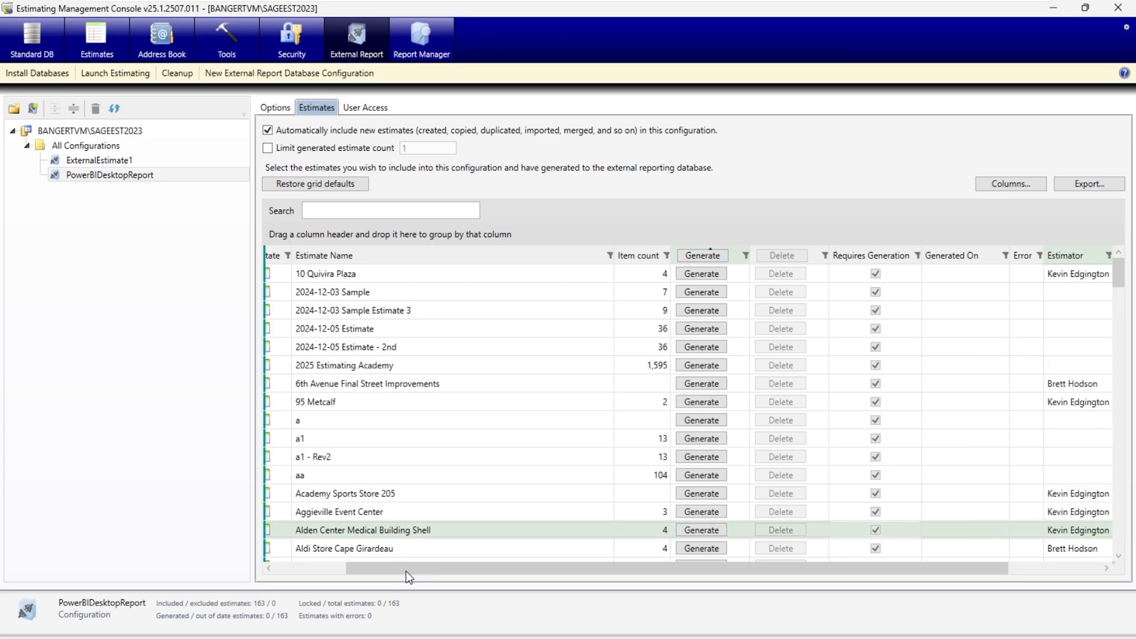
left_click_drag(406, 570, 324, 567)
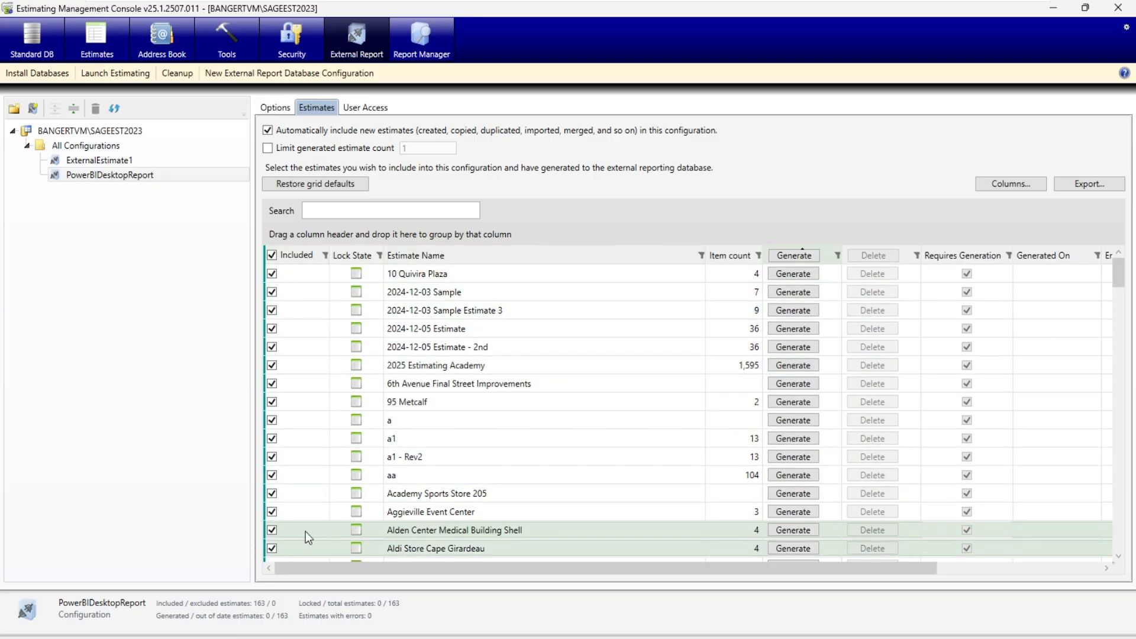
- Generate the external report data for all included estimates, accepting the performance risk, and return to the configuration's options
left_click(789, 255)
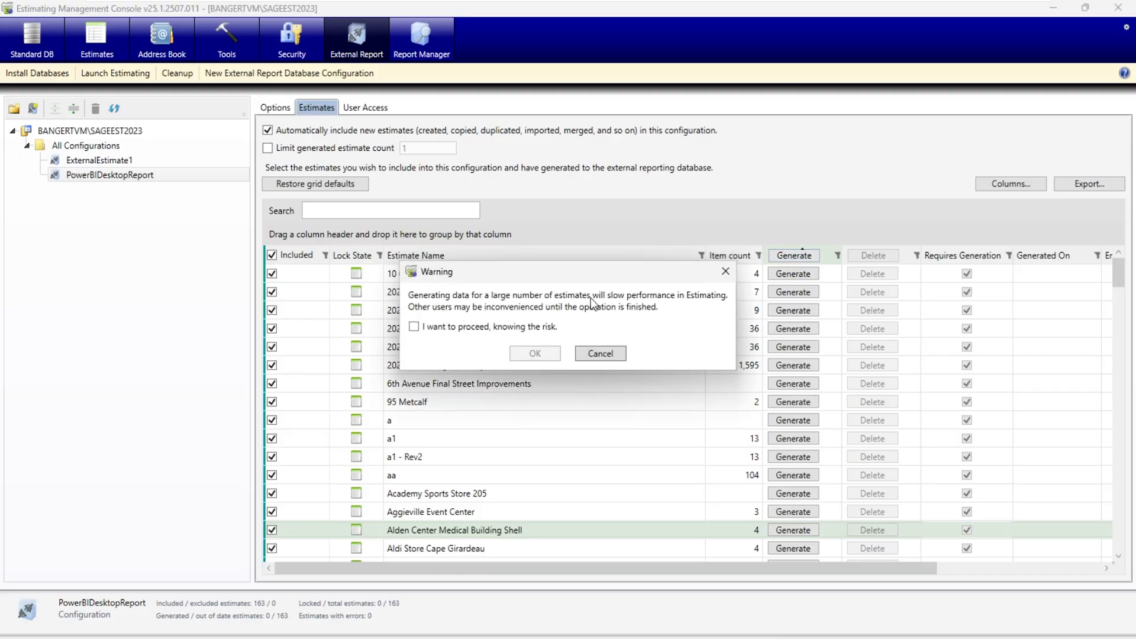
left_click(454, 328)
left_click(521, 353)
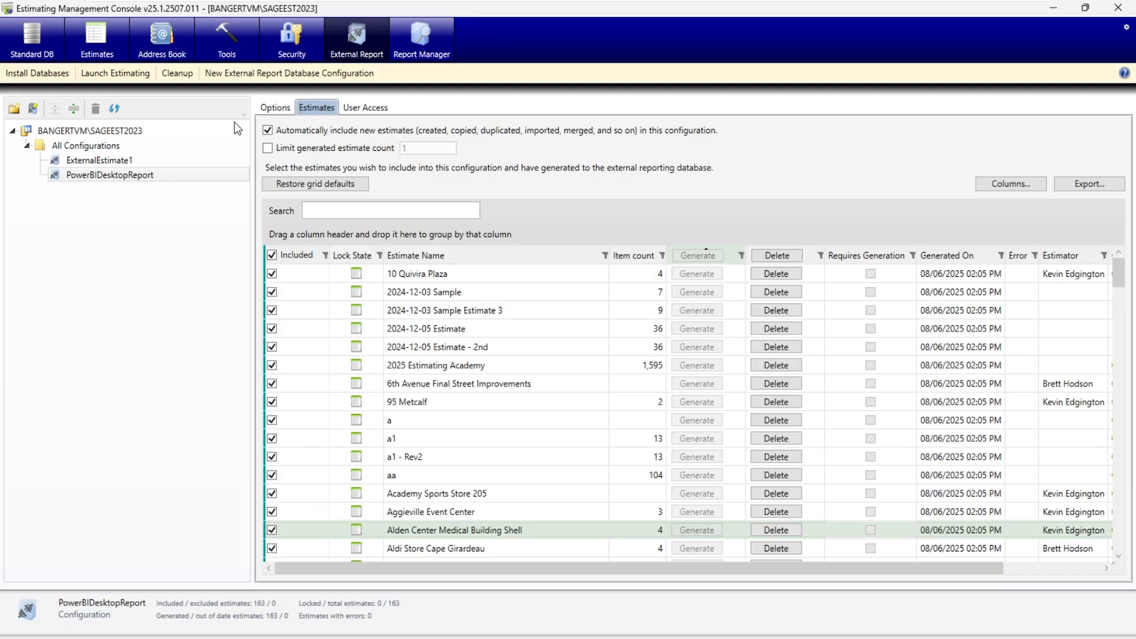
left_click(268, 108)
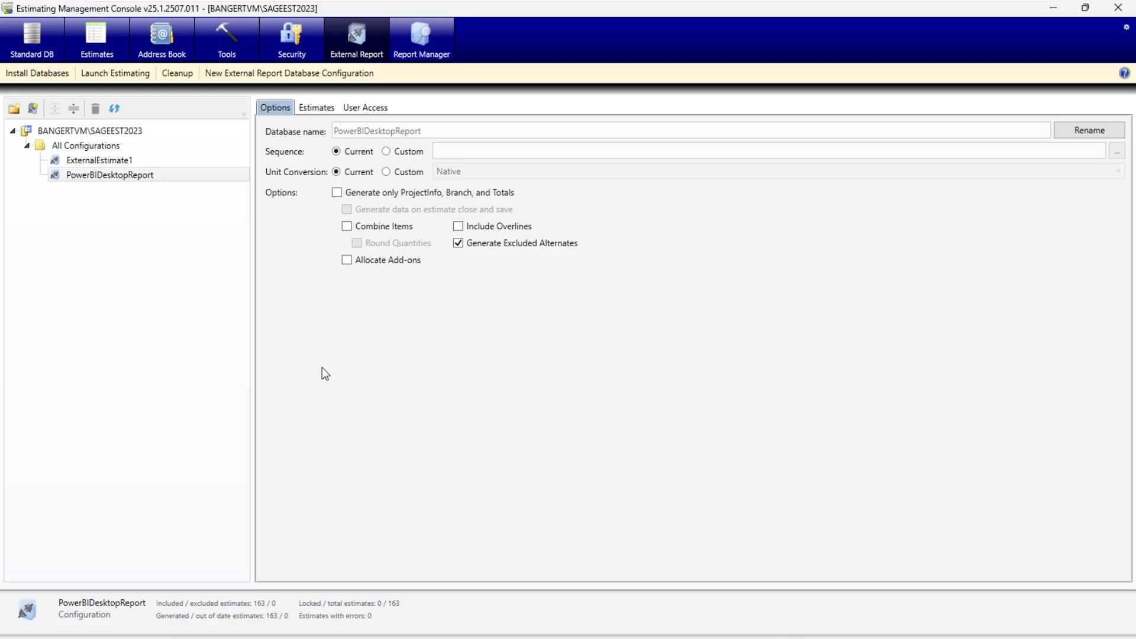
- Begin a new SQL Server authentication user with the Project Manager // Manager role and the user ID BIReport
left_click(300, 41)
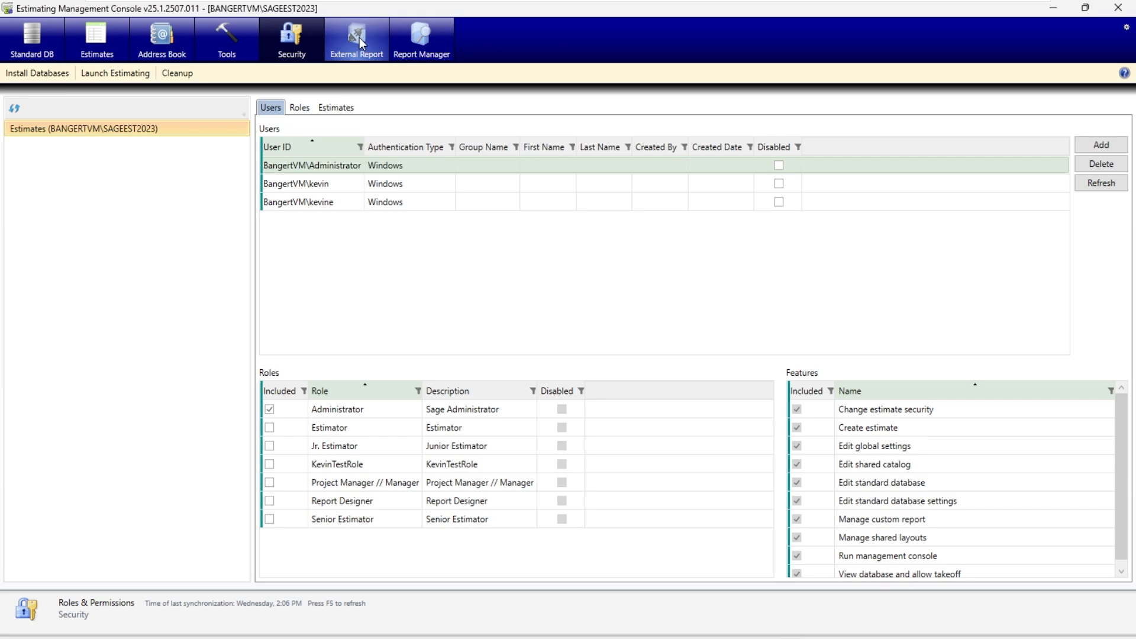
left_click(1096, 152)
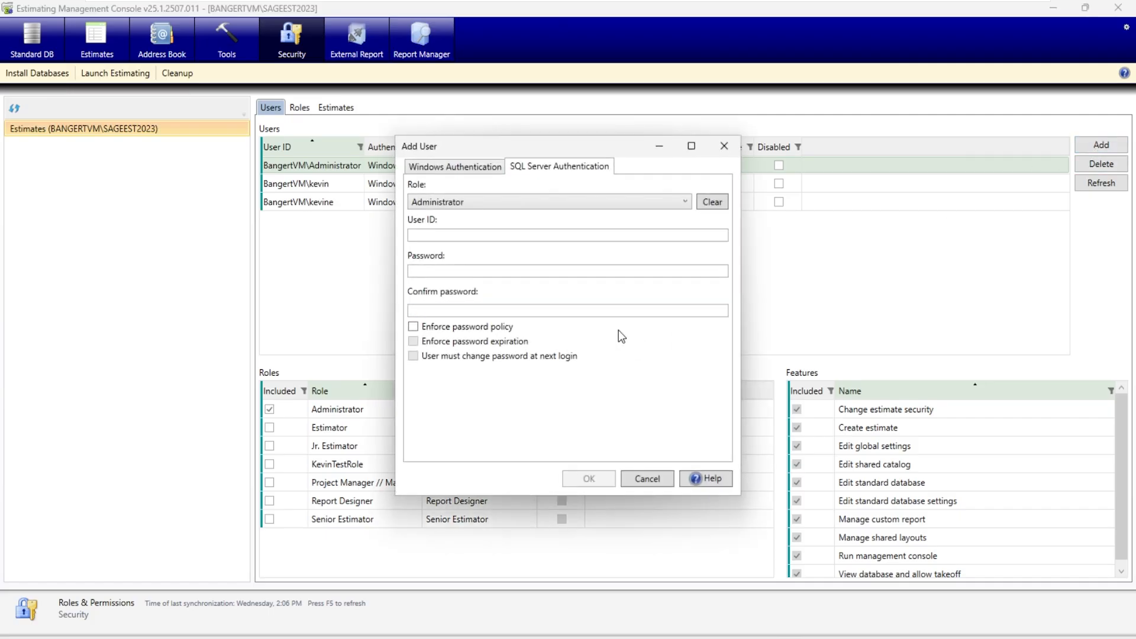
left_click(460, 202)
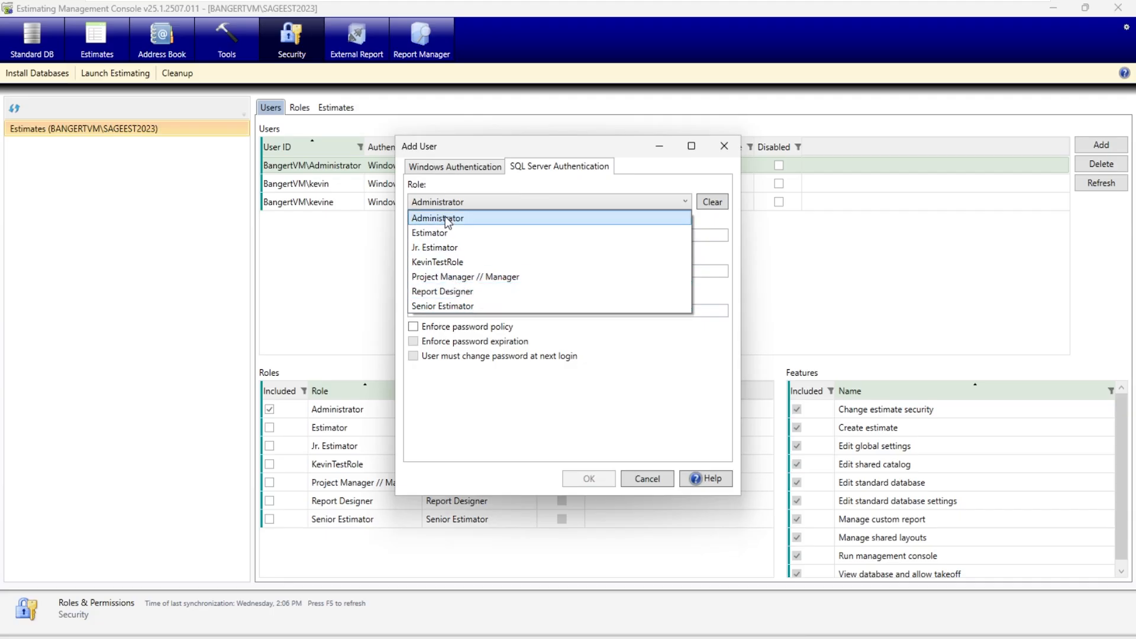
left_click(438, 275)
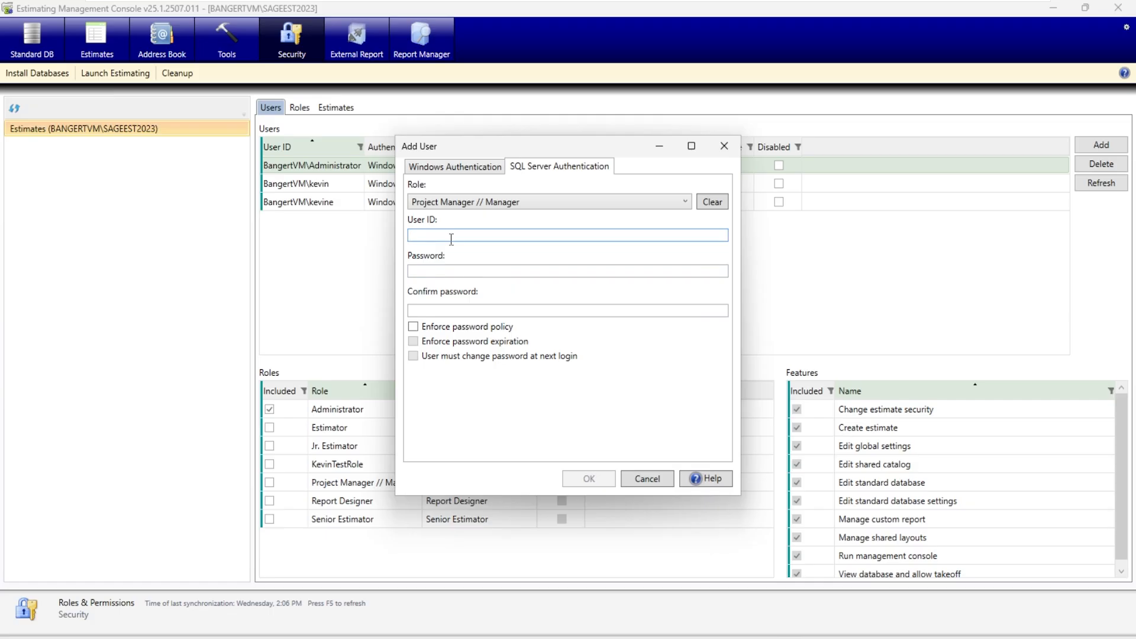
type("Bl")
type("Report")
- Enter and confirm the account password for BIReport, add the user, and select it to check its role
left_click(492, 270)
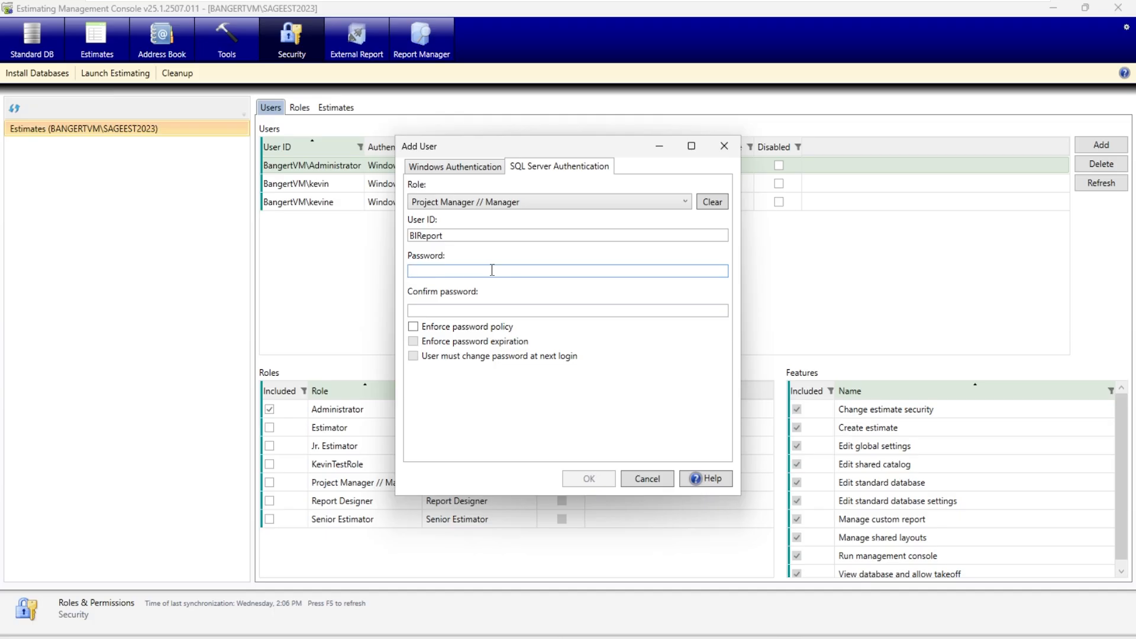
type("•••")
key("BackSpace")
key("BackSpace")
key("BackSpace")
type("••")
key("Tab")
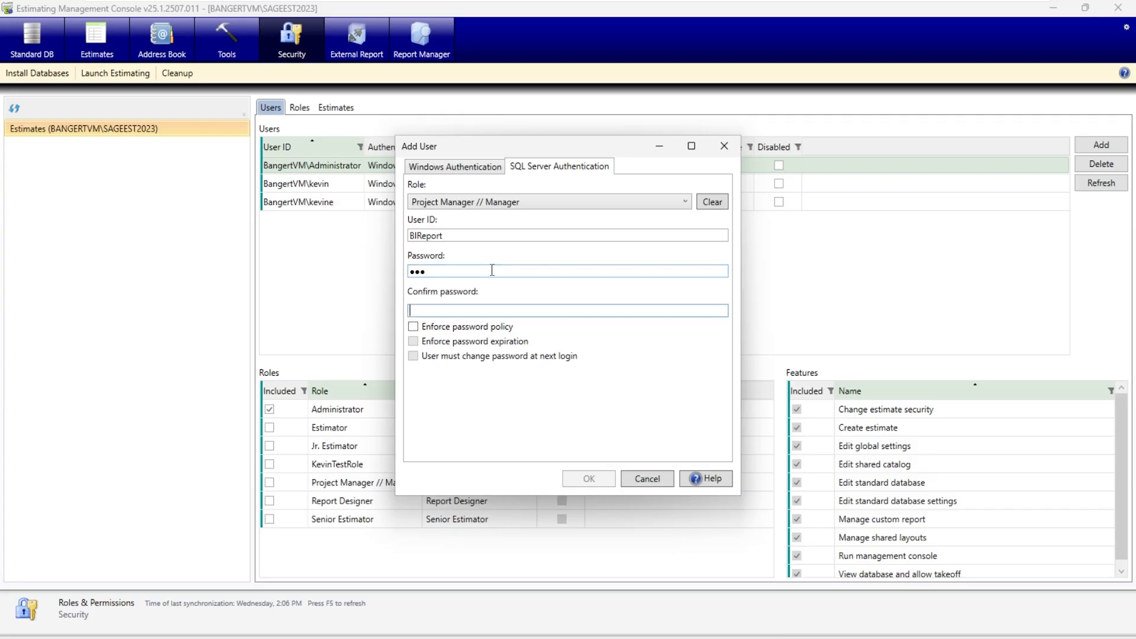
type("•••")
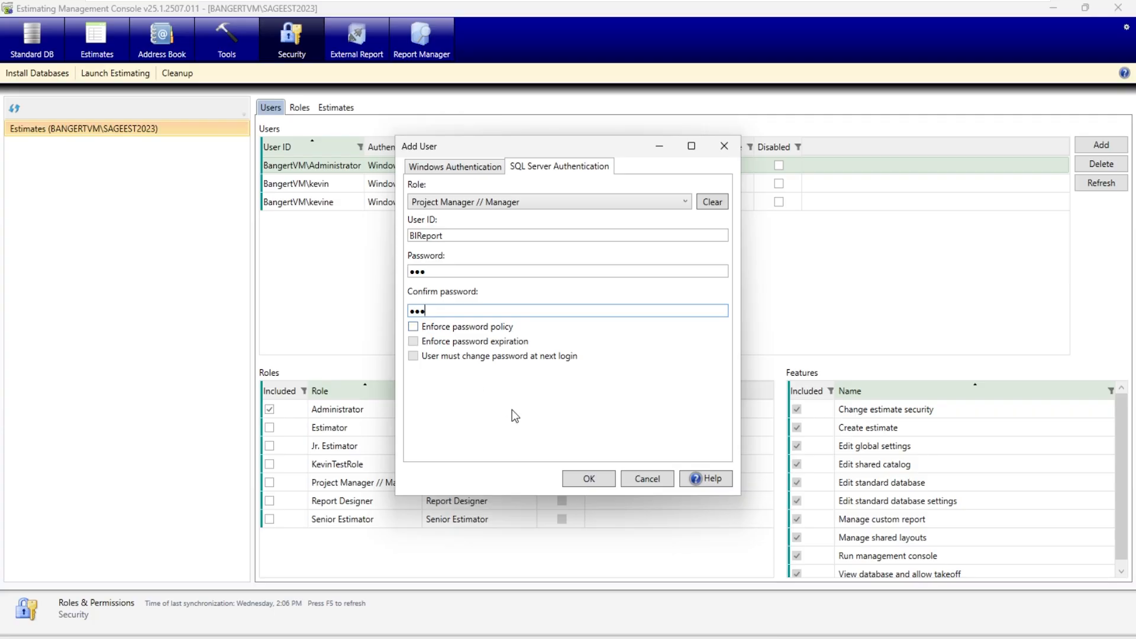
left_click(591, 479)
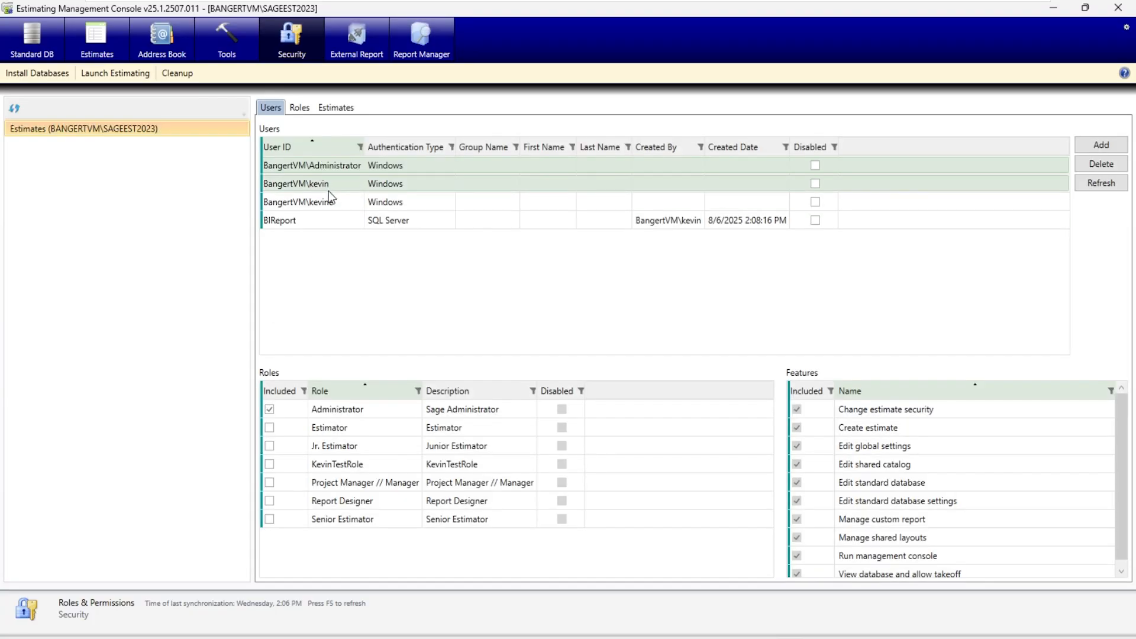
left_click(318, 222)
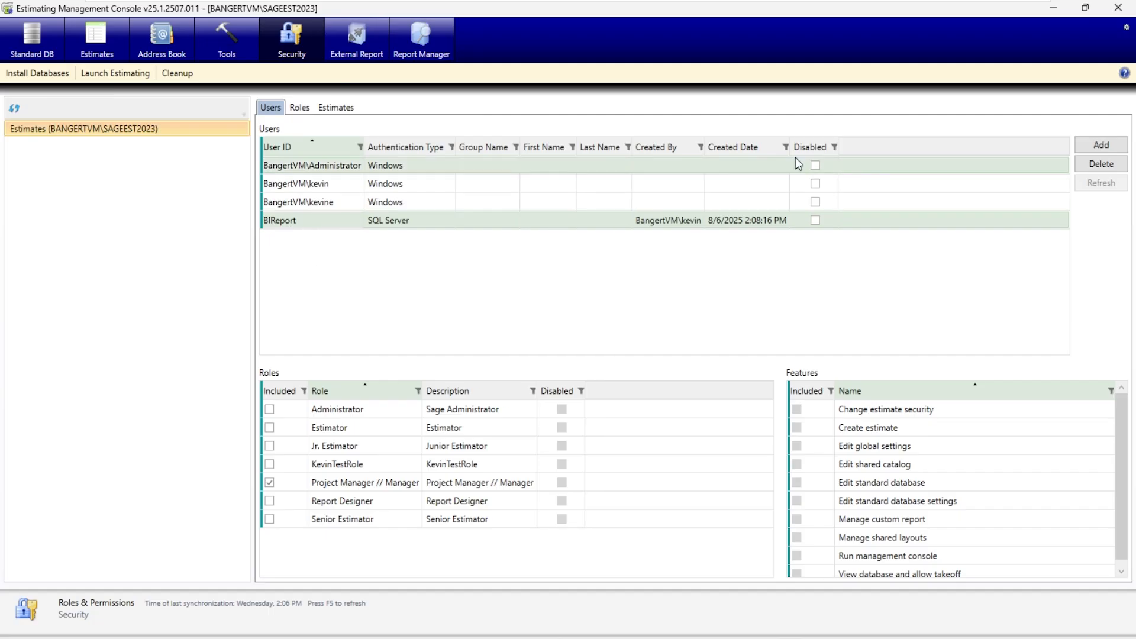
- Close the Estimating Management Console and Sage Estimating, and open the Microsoft Store
left_click(1119, 8)
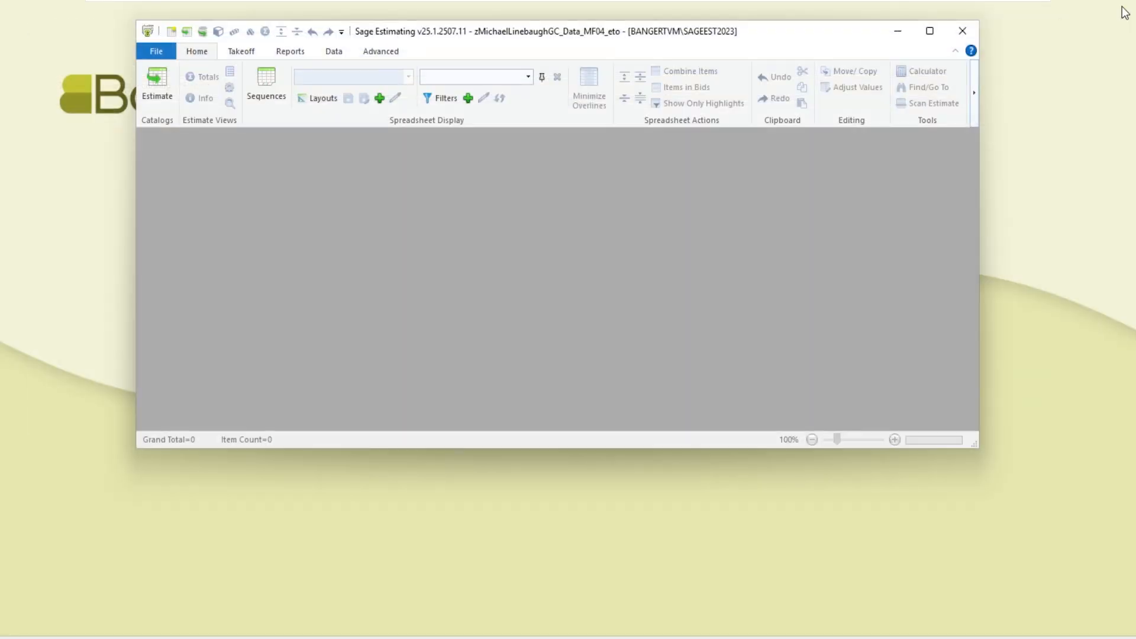
left_click(971, 32)
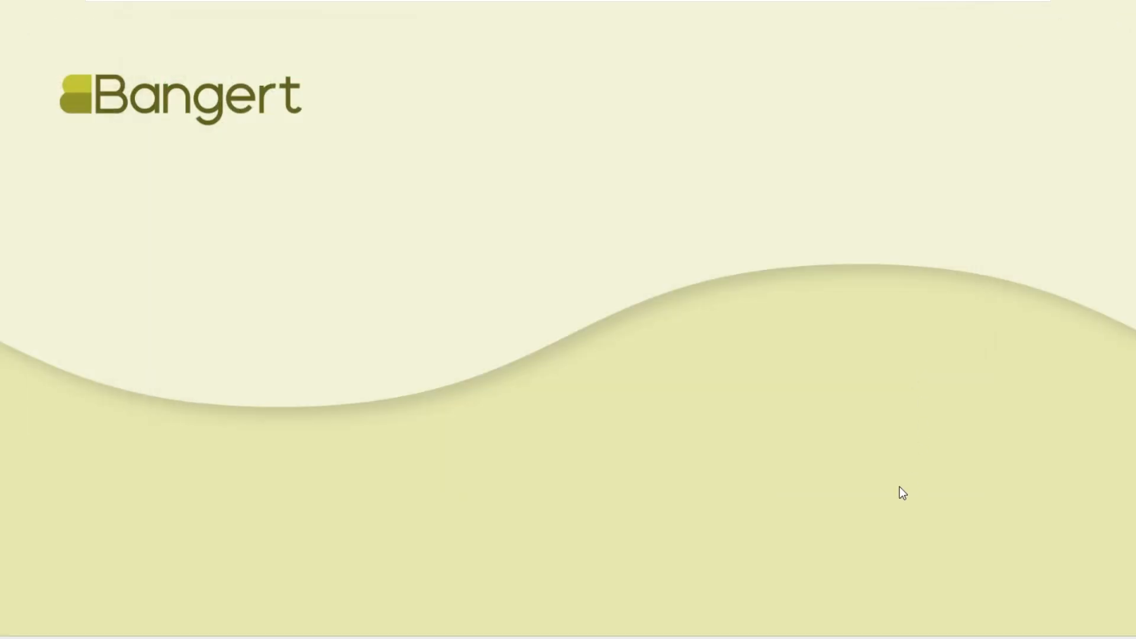
key("super+s")
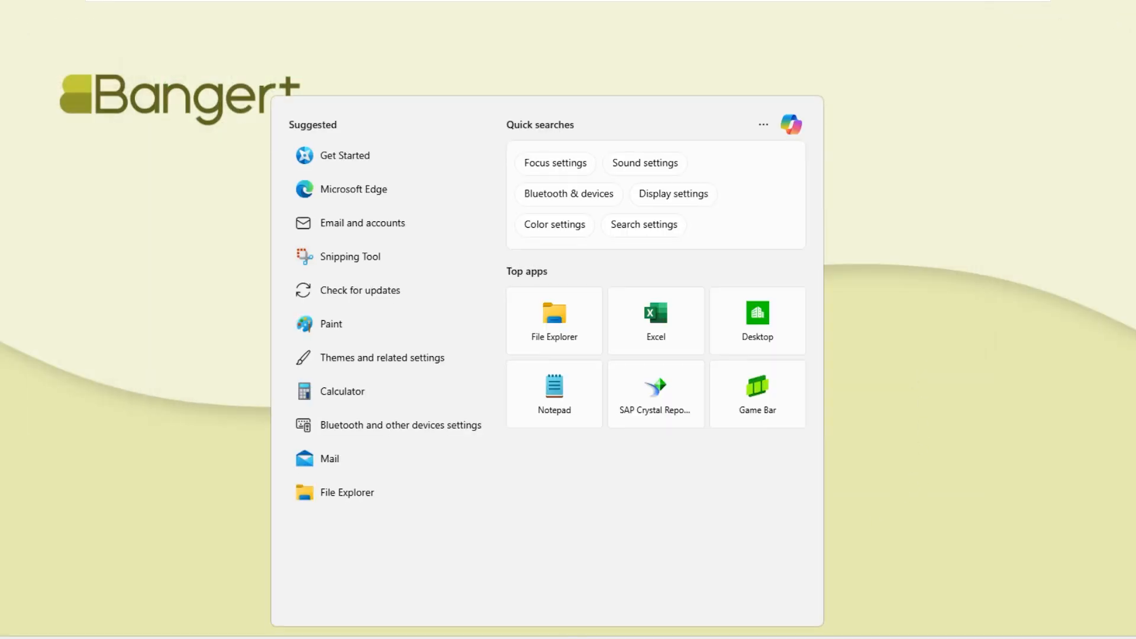
type("microsoft")
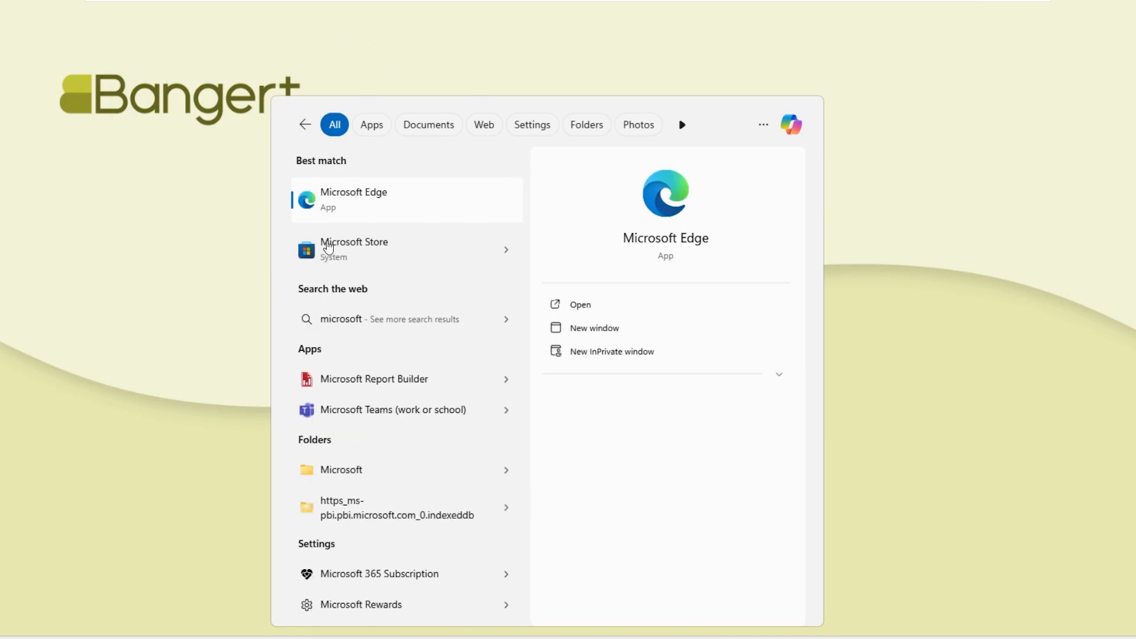
left_click(370, 247)
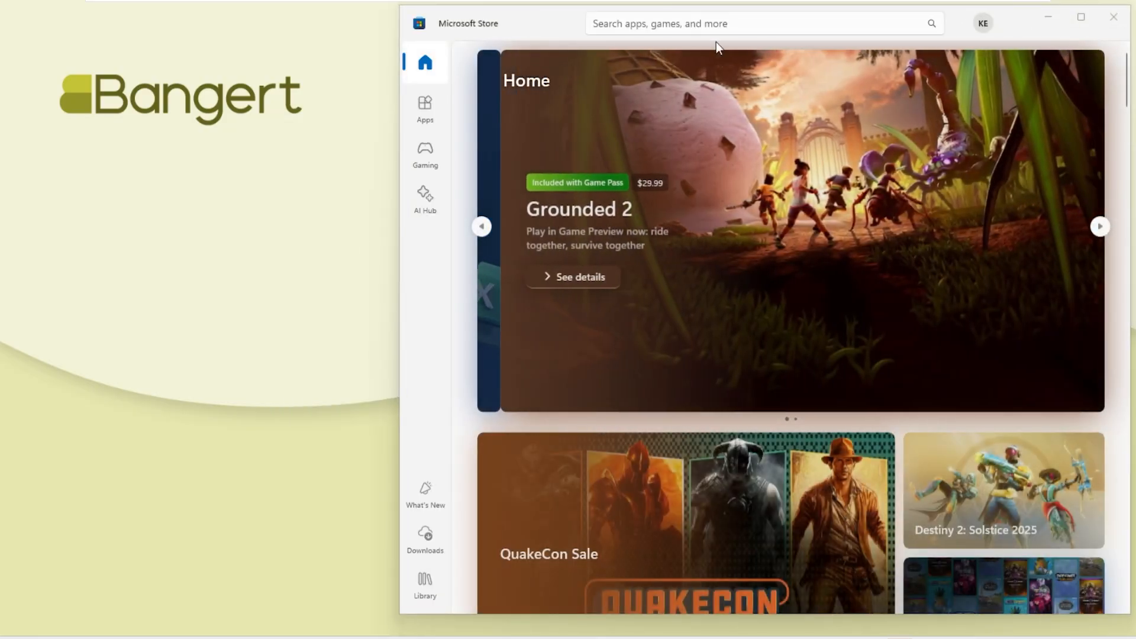
- Search the Microsoft Store for "power bi desktop" and bring up the matching search suggestions
left_click(697, 22)
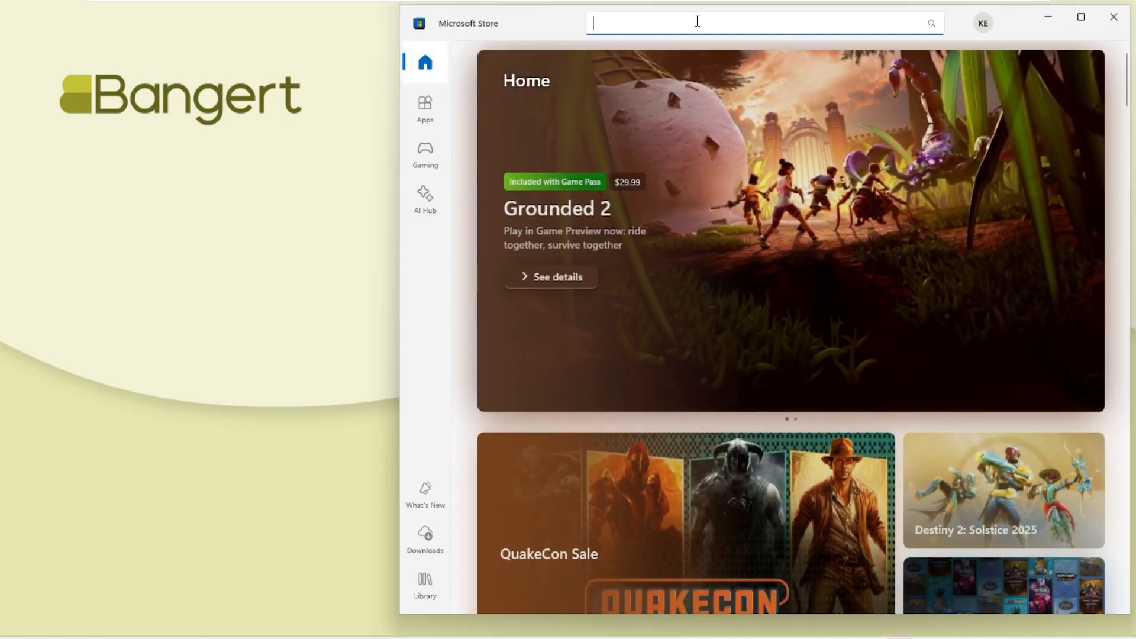
type("power ")
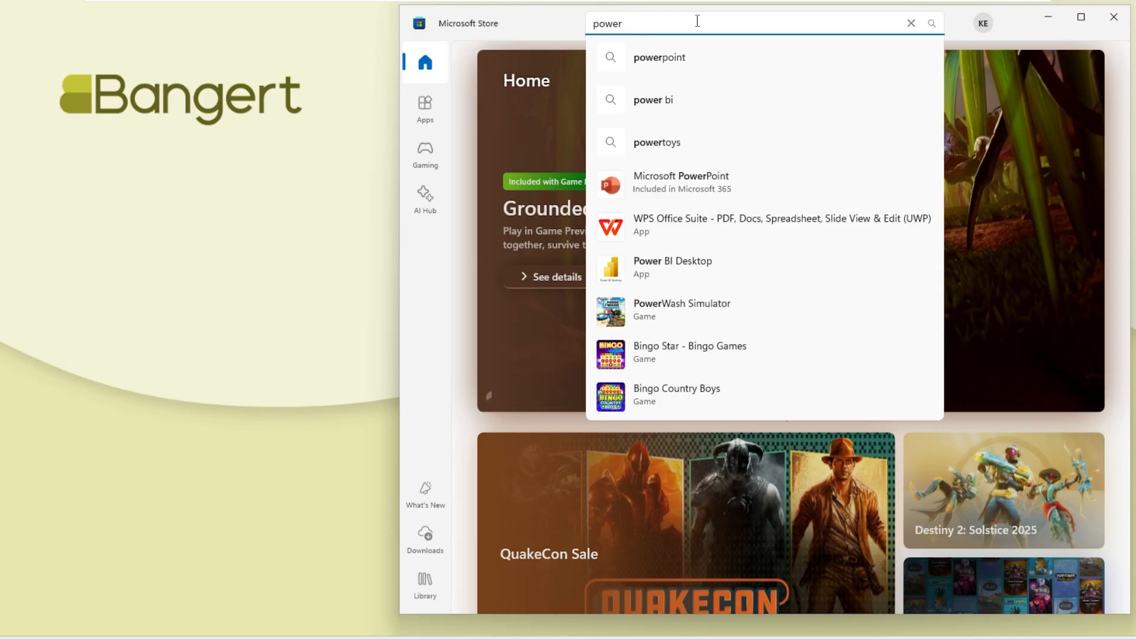
type("bi")
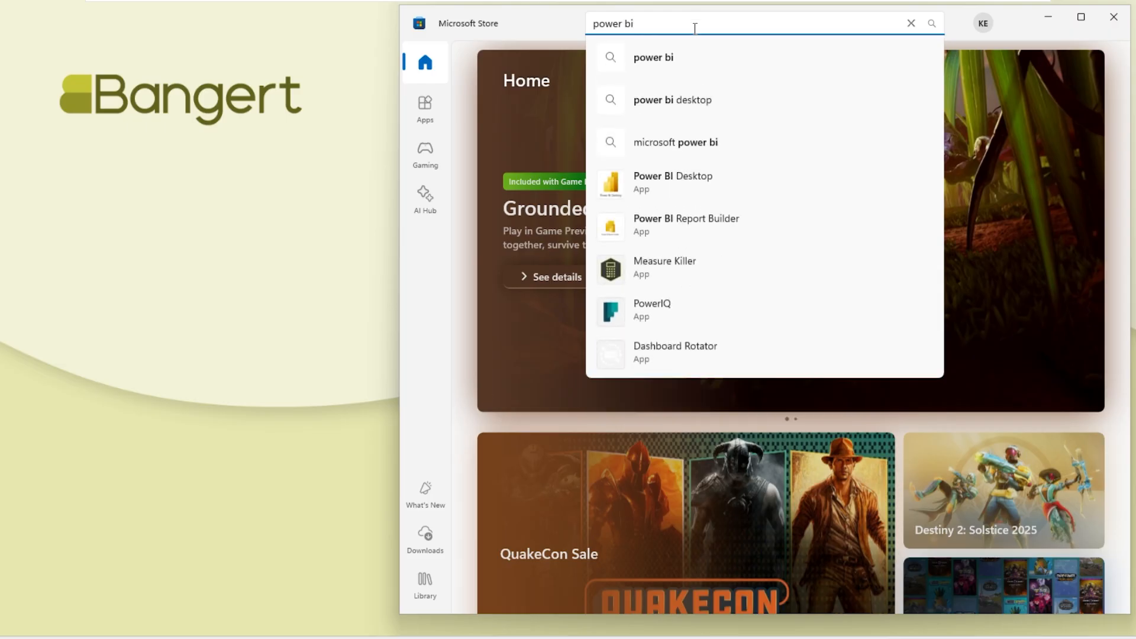
left_click(667, 109)
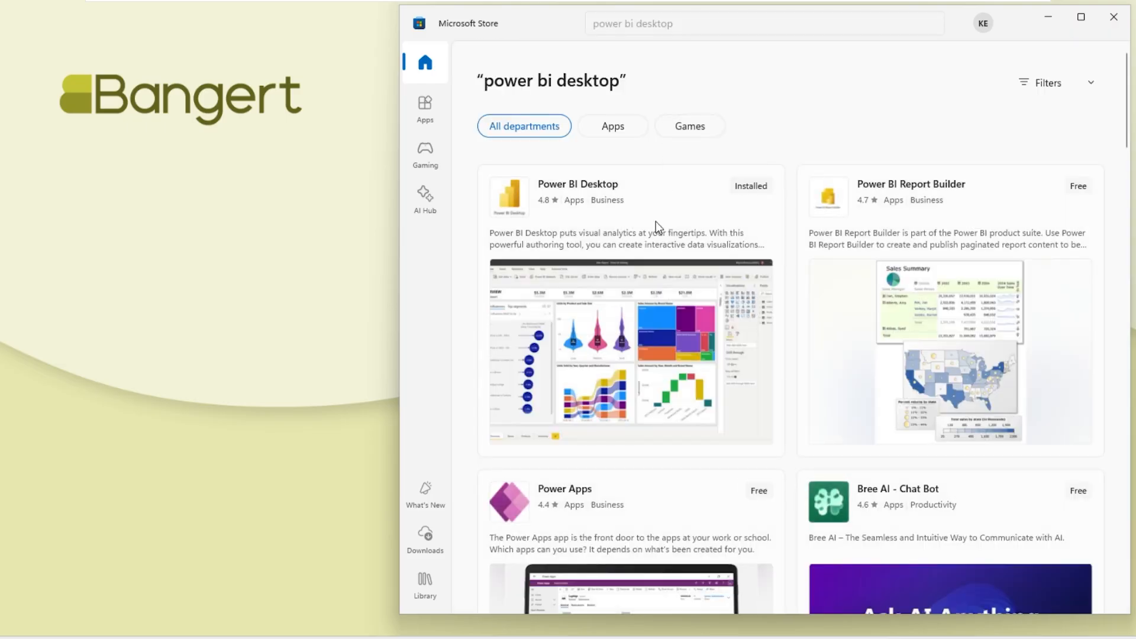
left_click(693, 30)
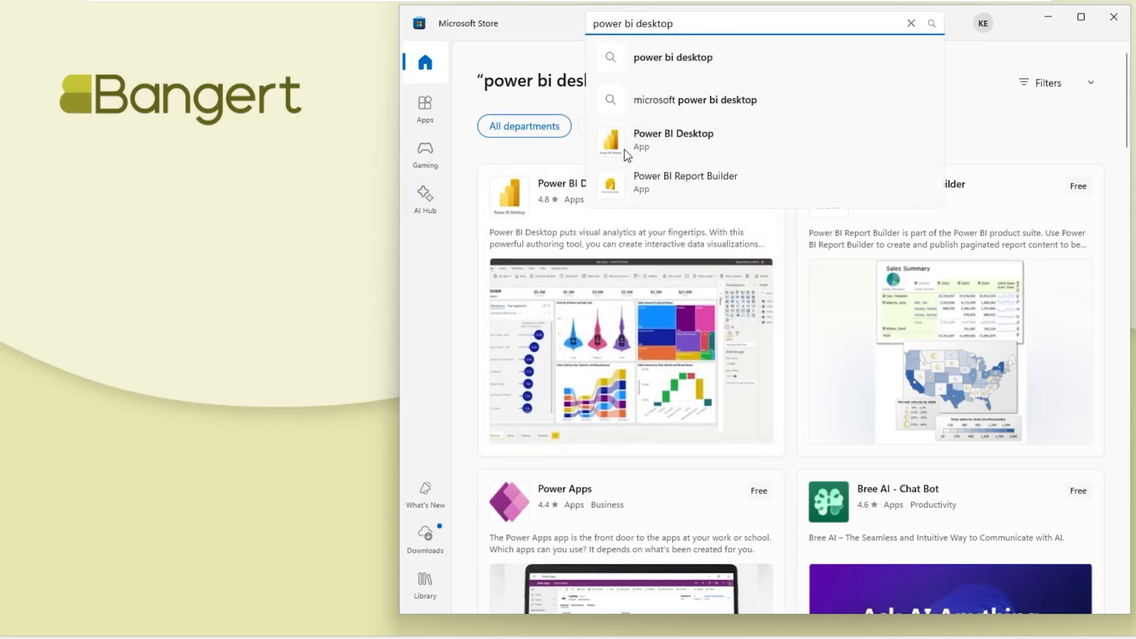
- View the Power BI Desktop app page in the Microsoft Store, and close the Store
left_click(667, 134)
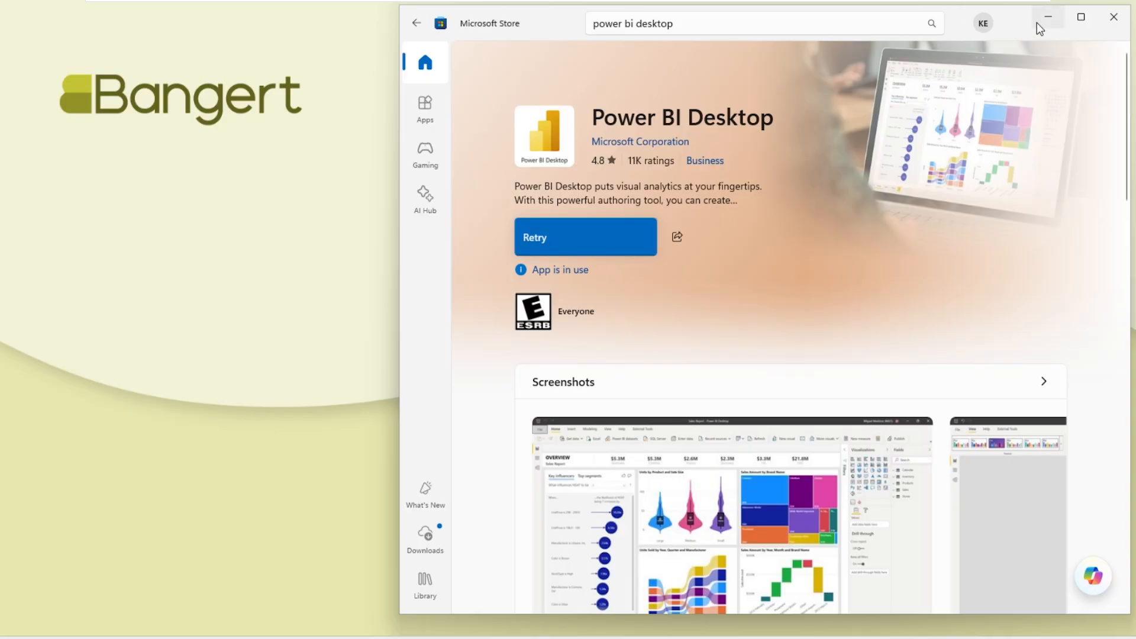
left_click(1113, 18)
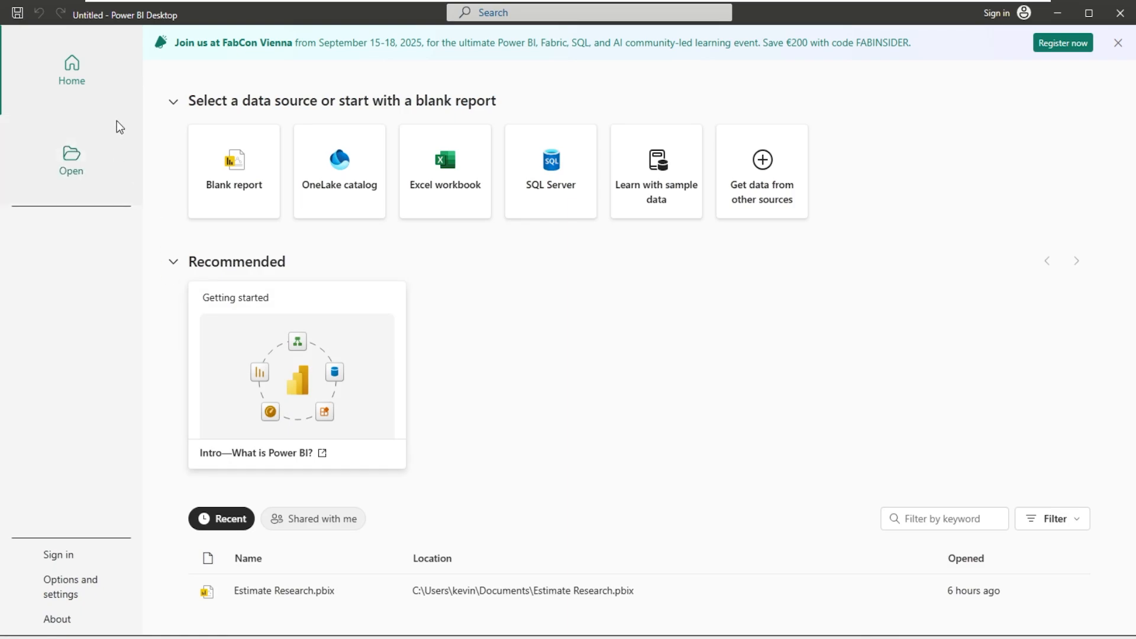
- Start a blank report in Power BI Desktop and open the Get Data dialog to pick another source
left_click(231, 169)
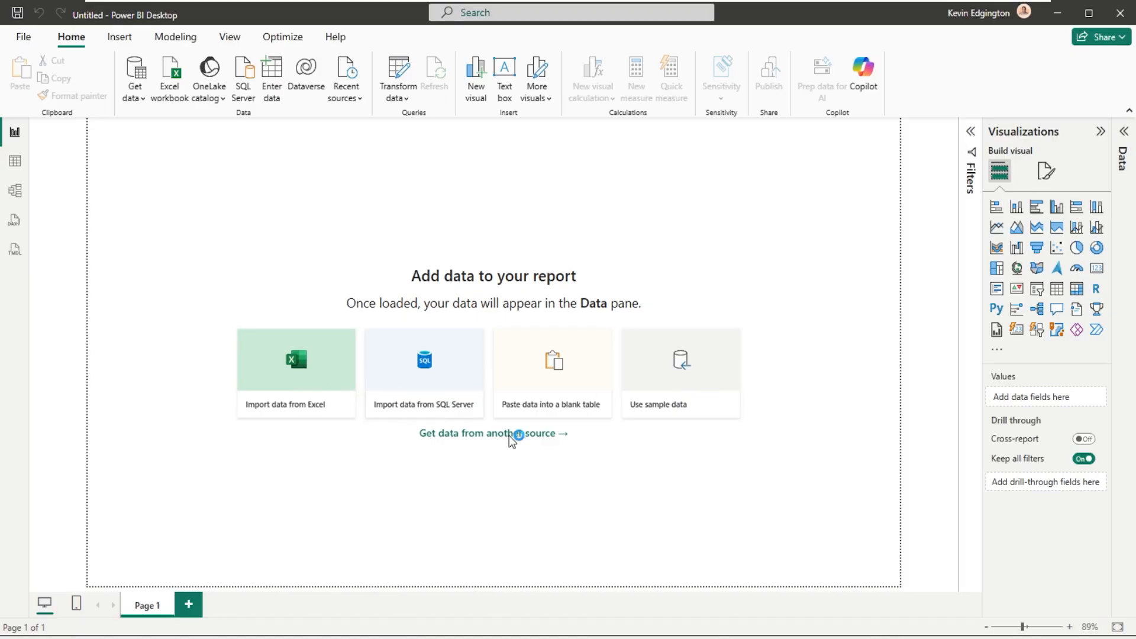
left_click(509, 435)
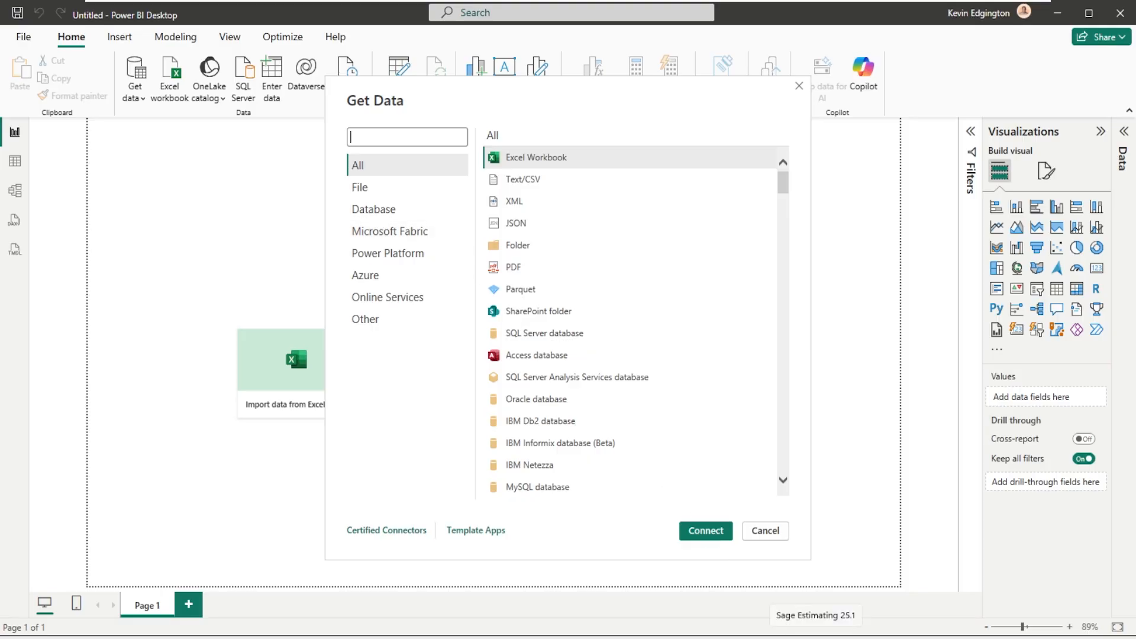
- Switch to Sage Estimating, close Estimate 16, and return to the Get Data dialog in Power BI Desktop
left_click(815, 638)
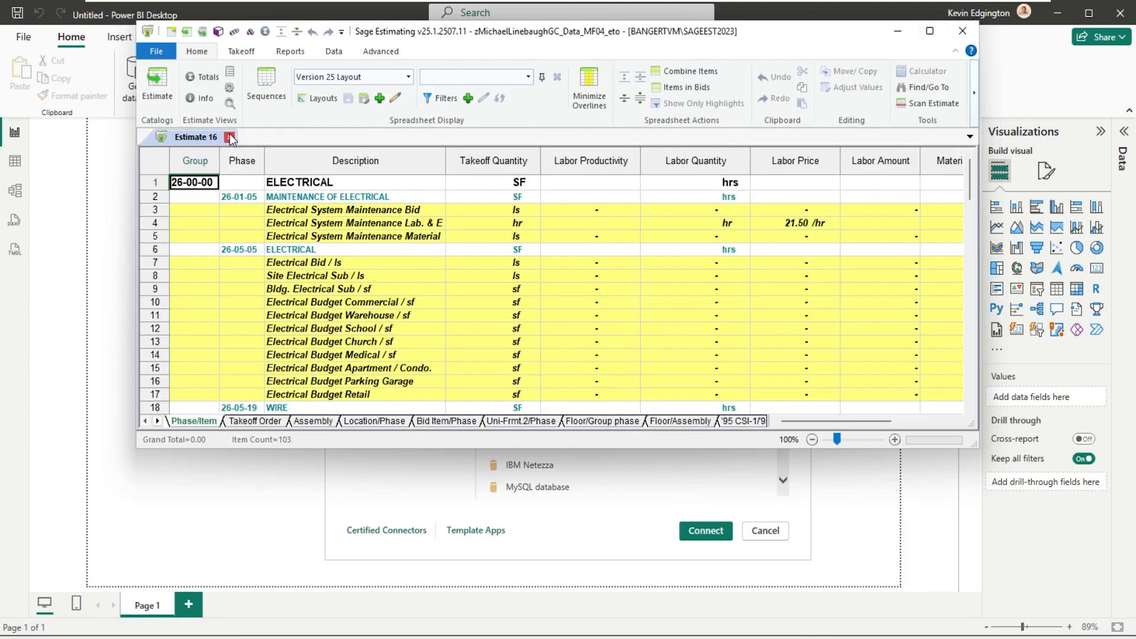
left_click(229, 138)
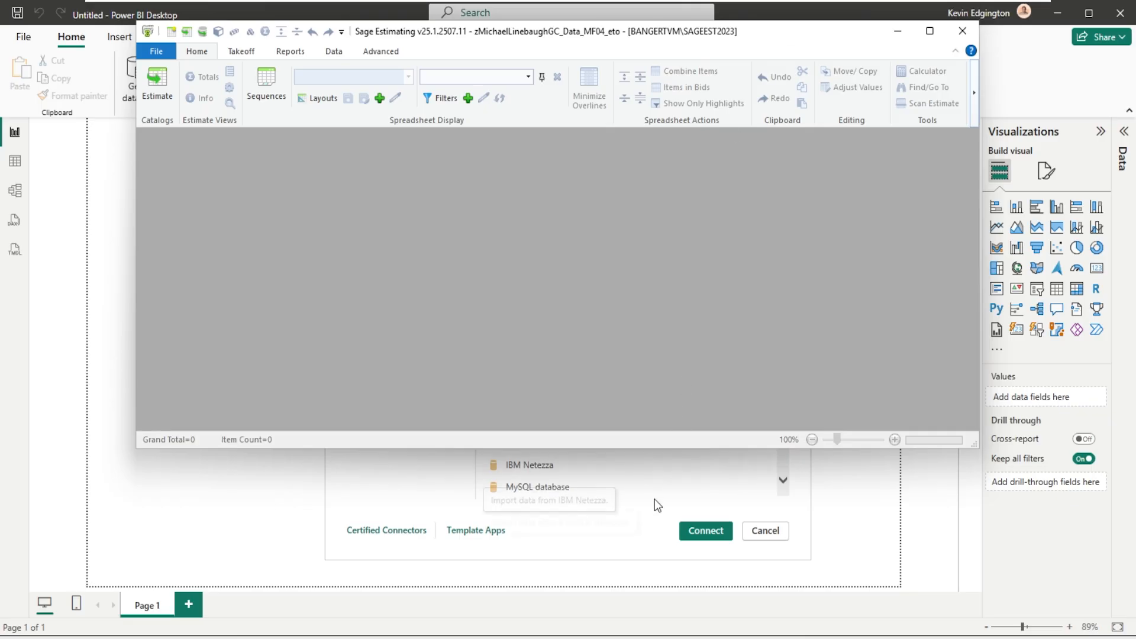
left_click(422, 481)
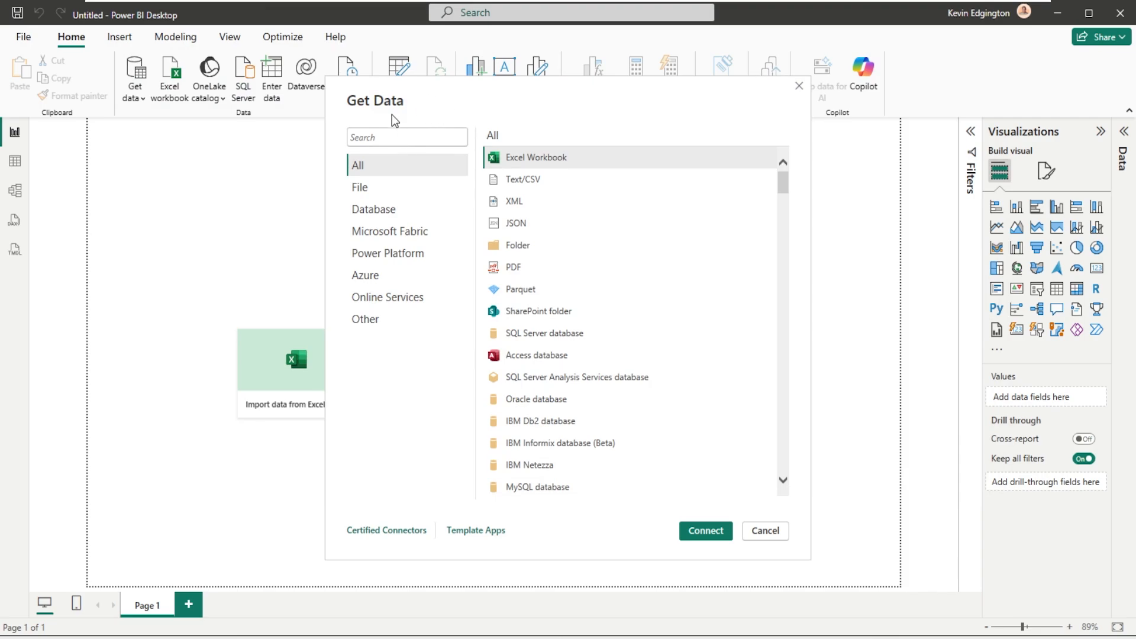
- Choose SQL Server database from the Database sources and open its connection settings
left_click(366, 210)
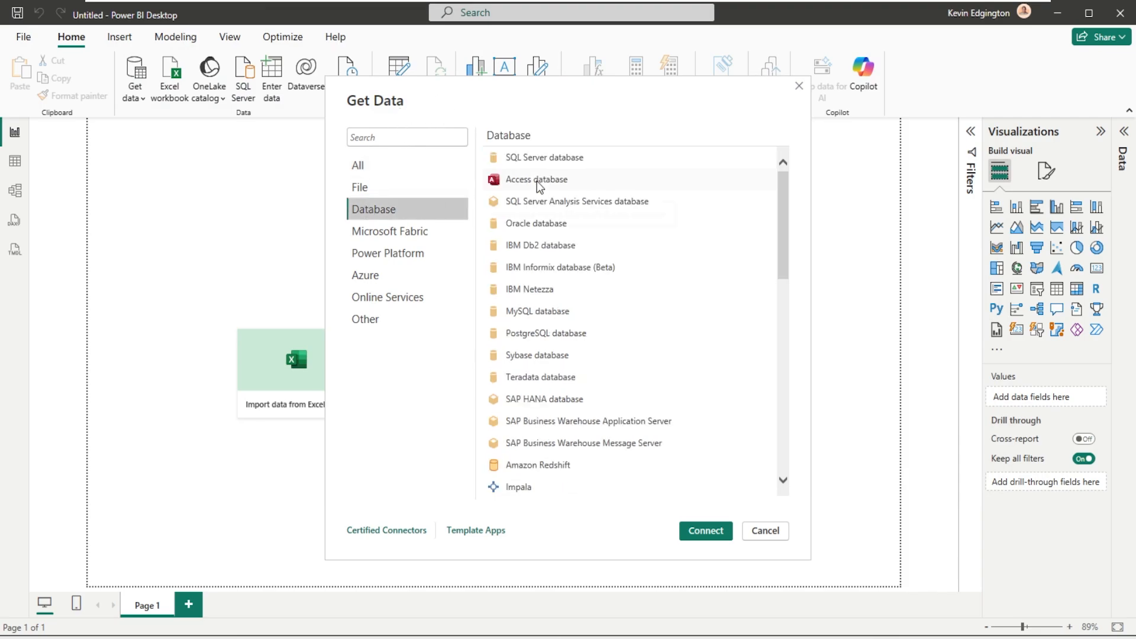
left_click(544, 155)
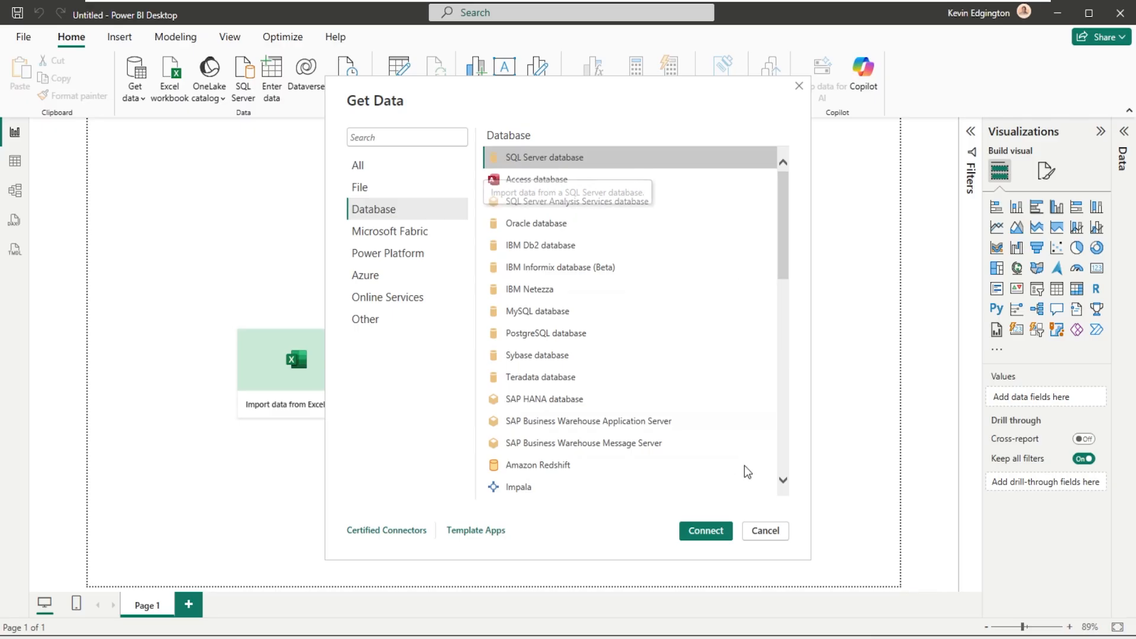
left_click(704, 530)
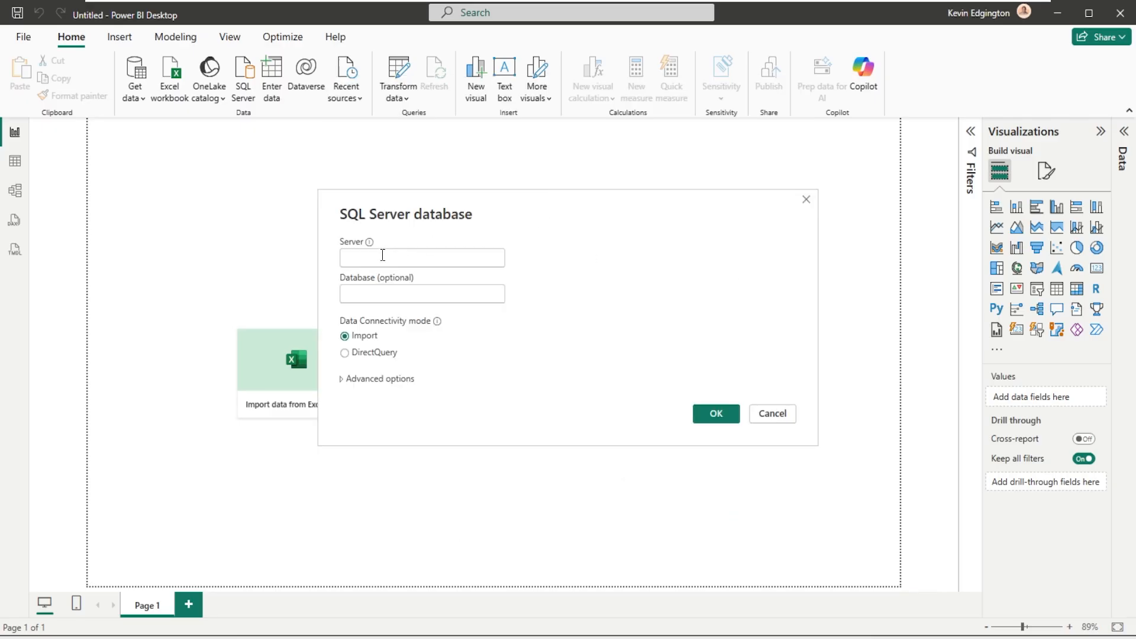
- Try a DirectQuery connection to server bangertvm\SageEst2023, checking the instance name in Sage Estimating, and cancel the Navigator
type("banger")
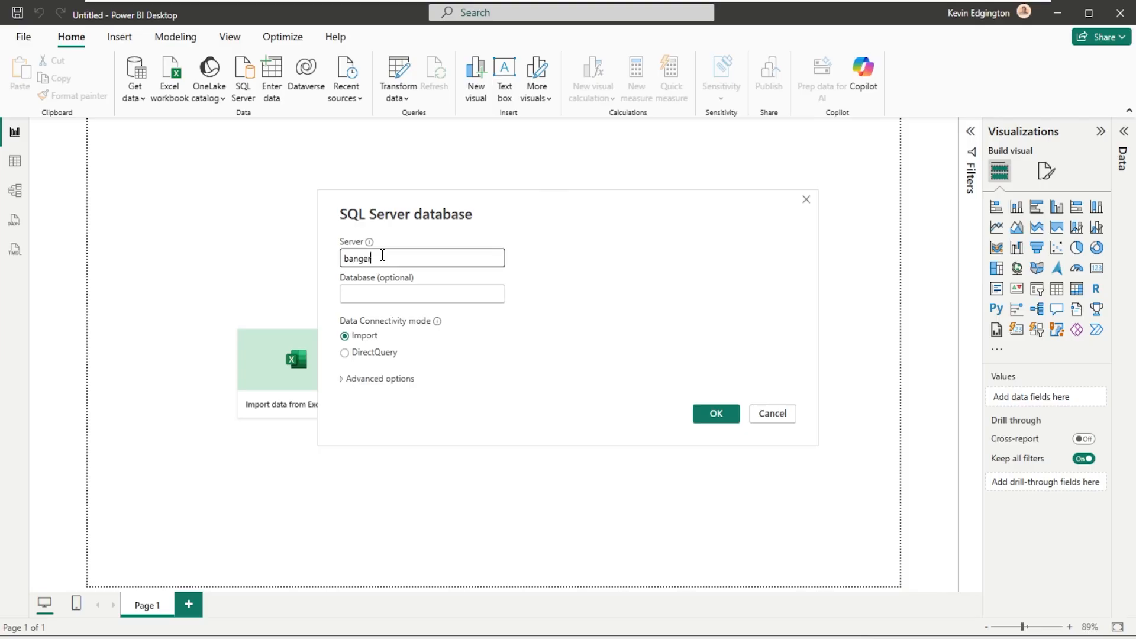
type("tvm\\")
left_click(822, 637)
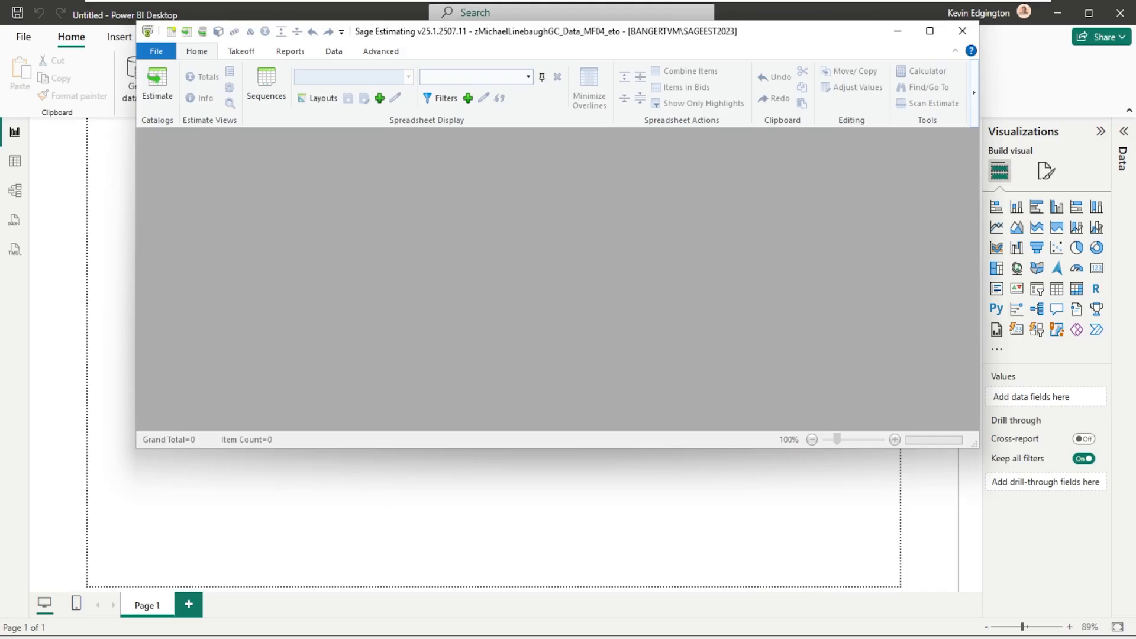
key("alt+Tab")
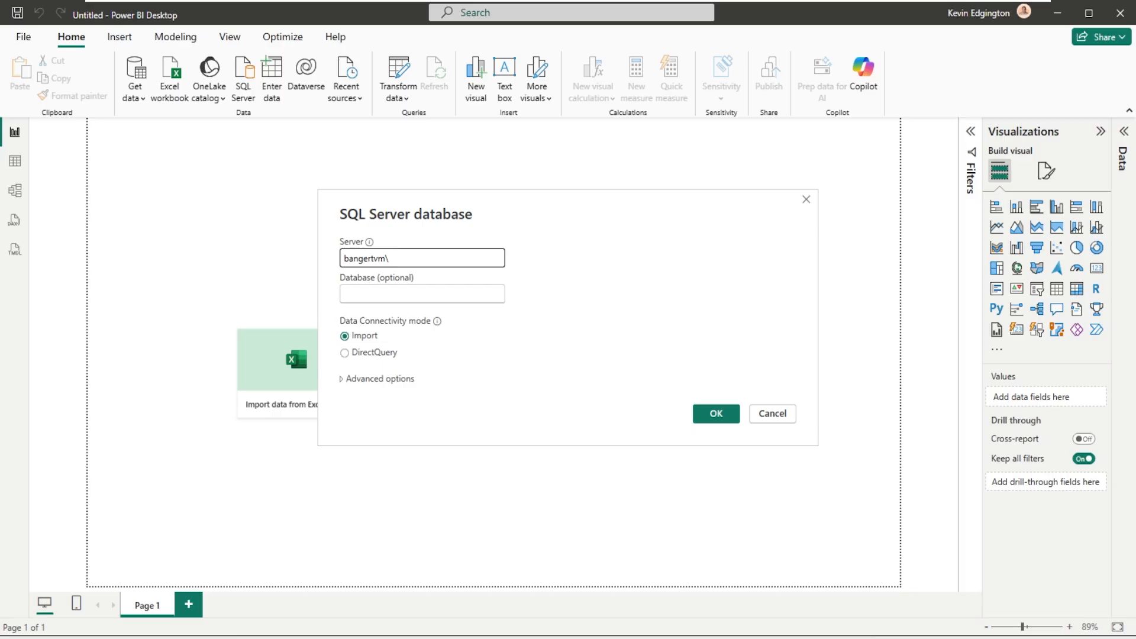
left_click(421, 256)
type("SageEst2023")
key("ctrl+a")
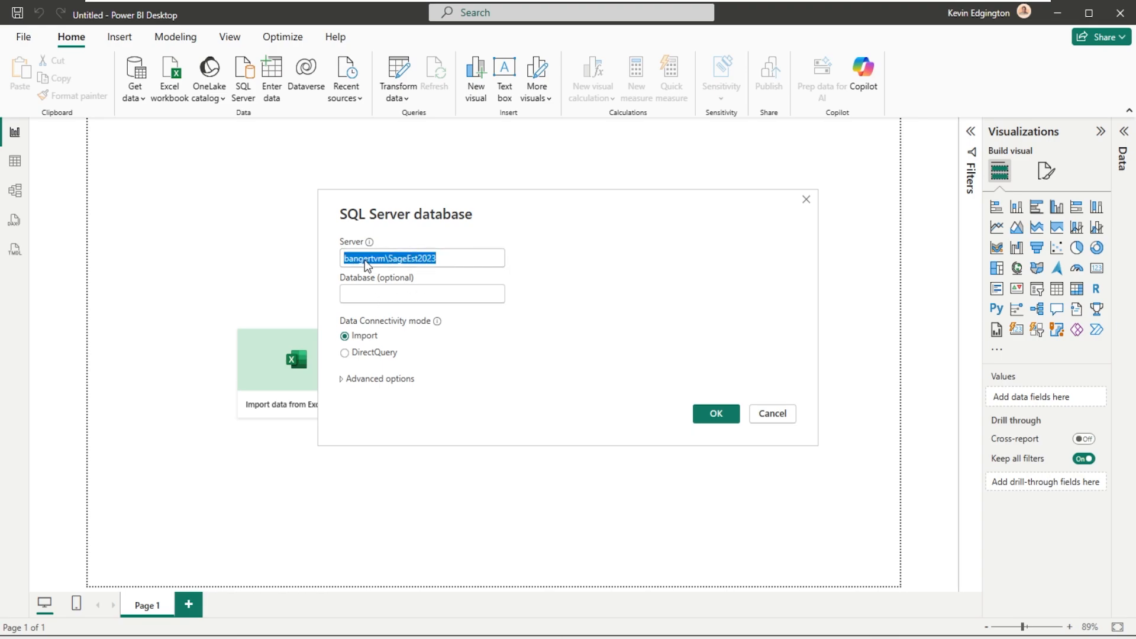
left_click(367, 358)
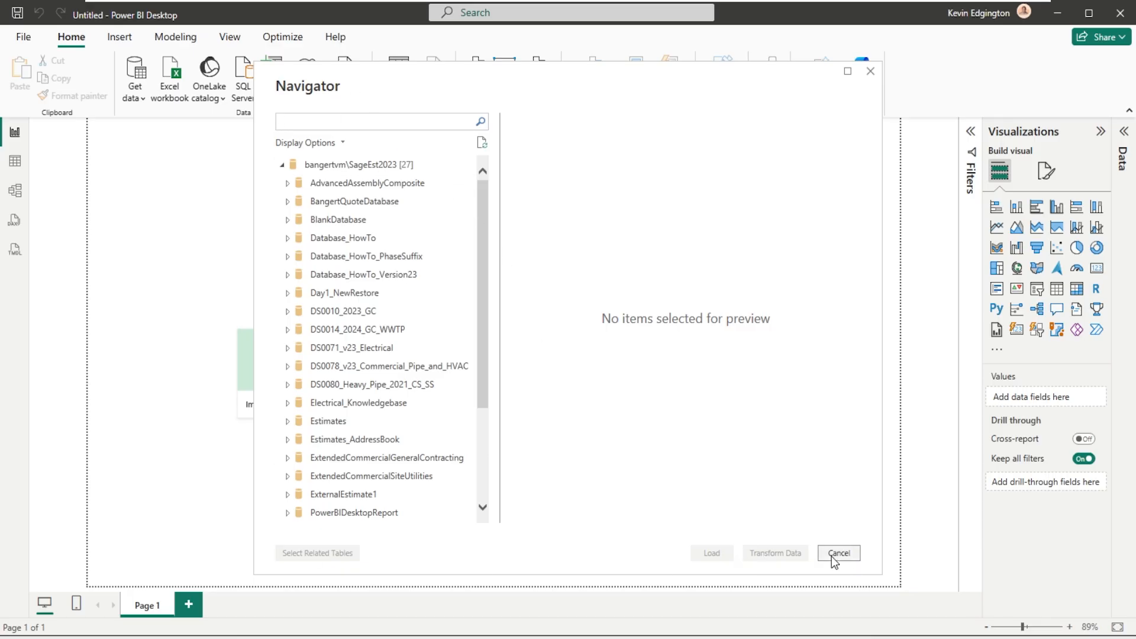
left_click(847, 554)
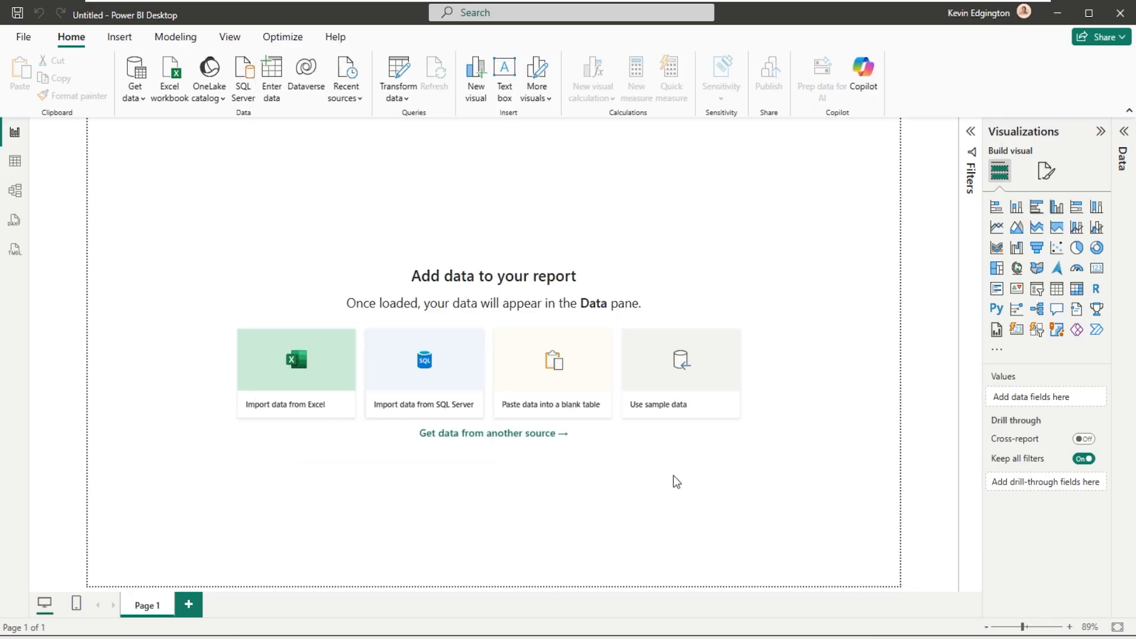
- Reopen Get Data and select SQL Server database from the Database sources to enter its connection settings
left_click(524, 434)
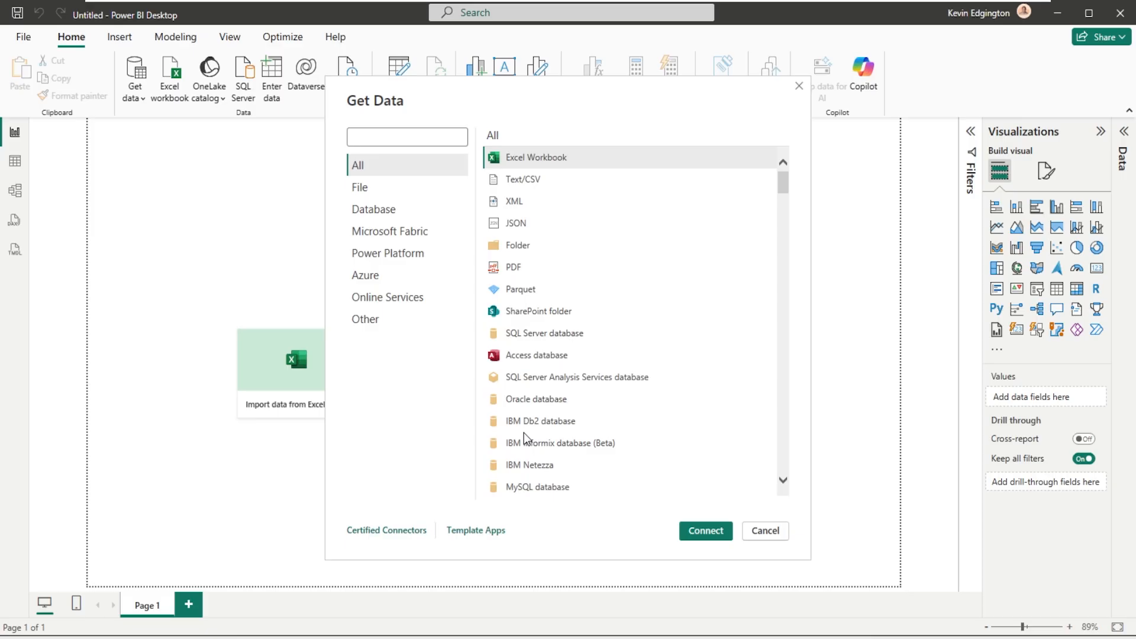
left_click(395, 211)
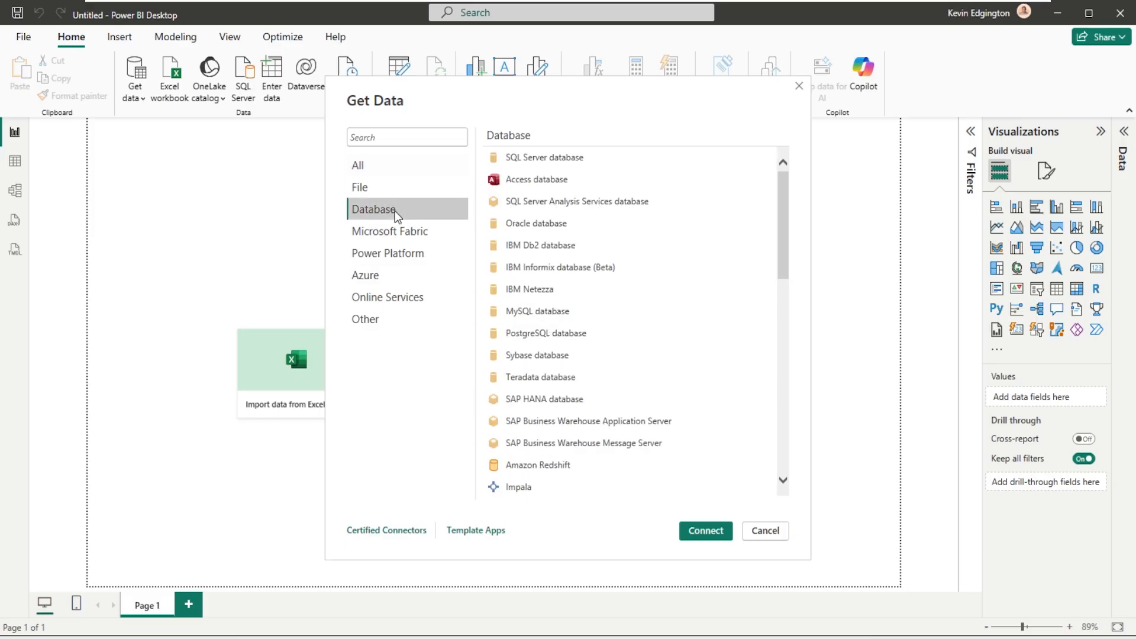
left_click(556, 158)
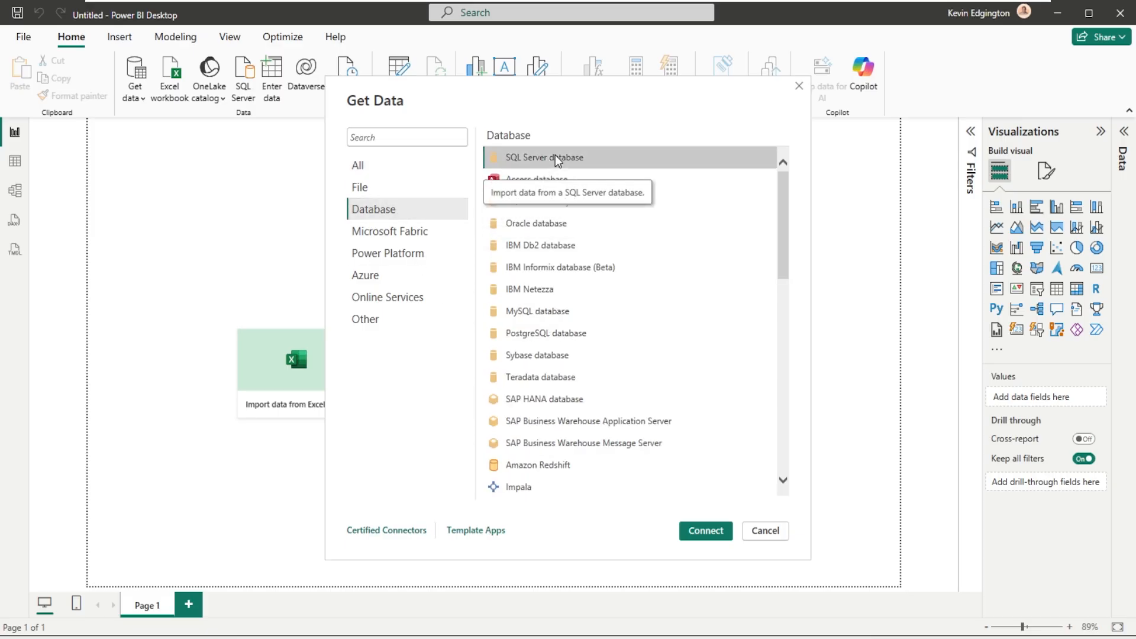
double_click(555, 155)
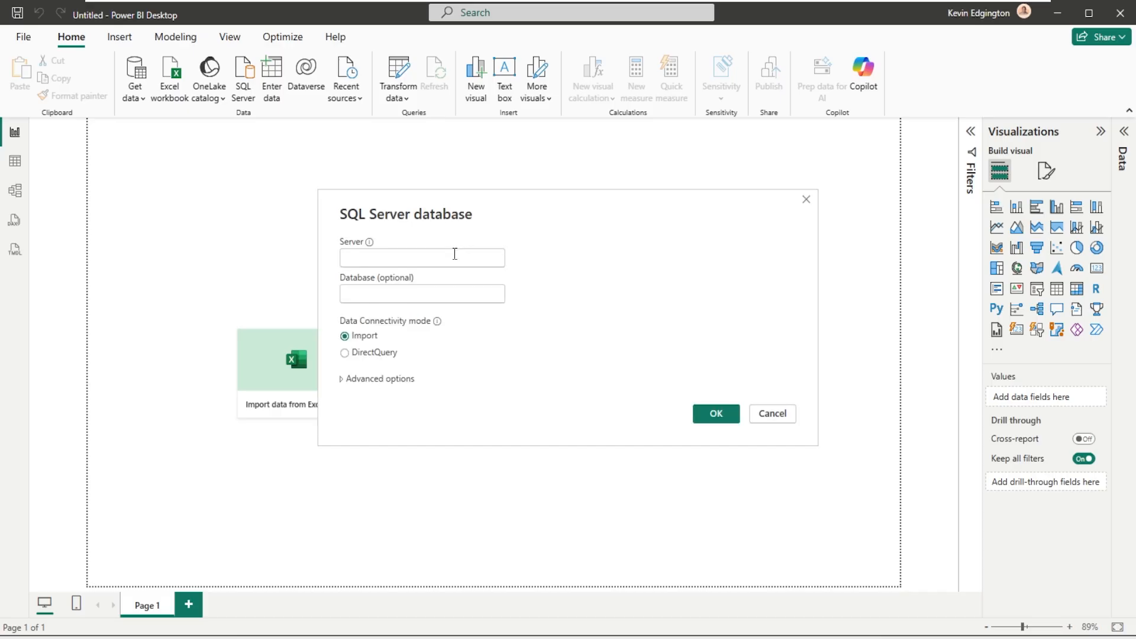
- Connect to server bangertvm\sageest2023 in DirectQuery mode, reviewing the advanced options without changing them
left_click(455, 253)
type("bangertvm\\")
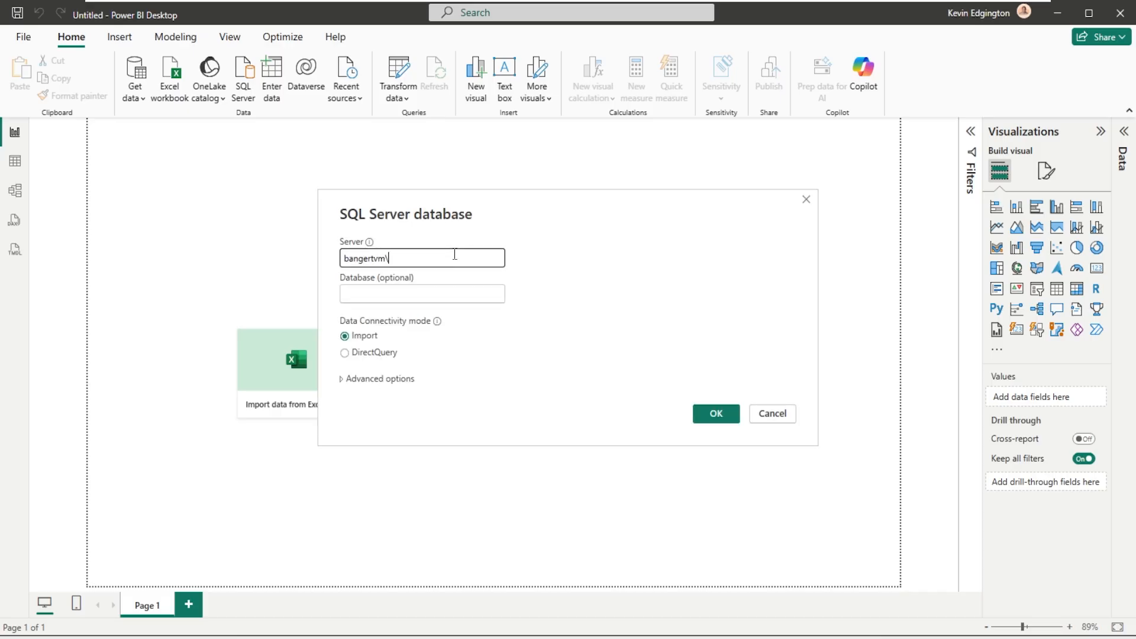
type("sageest2023")
left_click(384, 353)
left_click(370, 380)
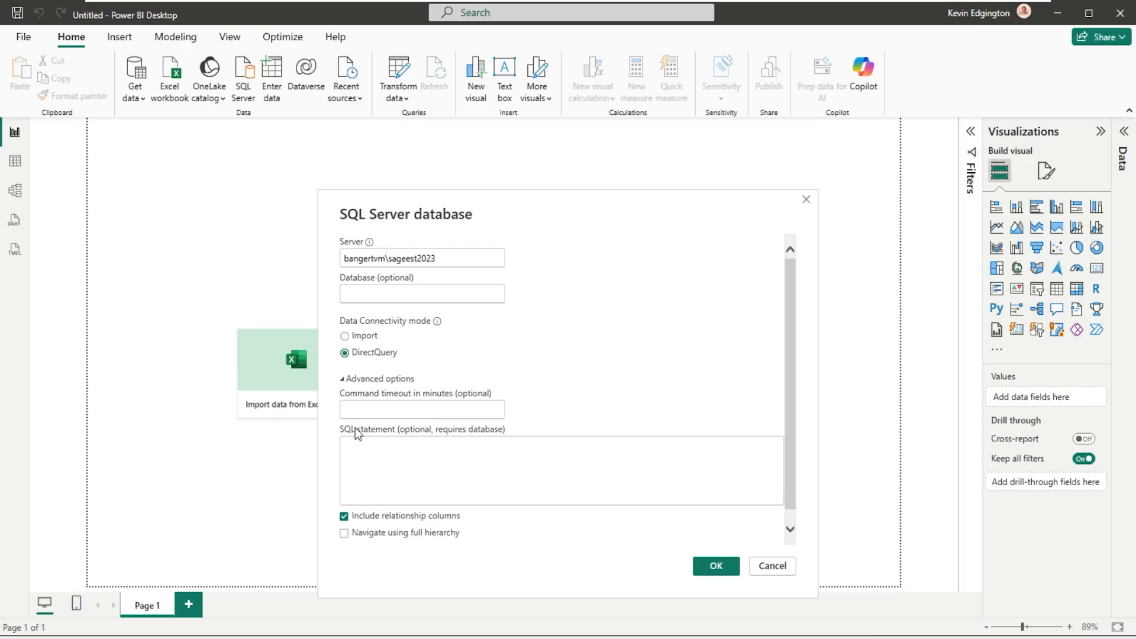
left_click(349, 380)
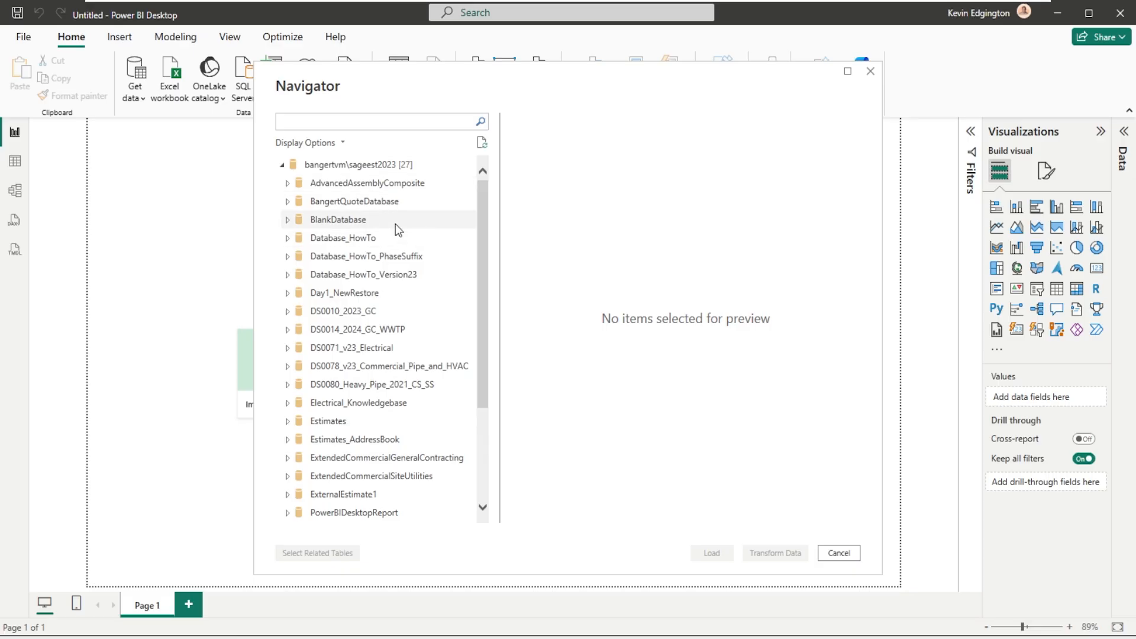
- Check the Navigator's display options, and expand the PowerBIDesktopReport database to list its tables
left_click(343, 144)
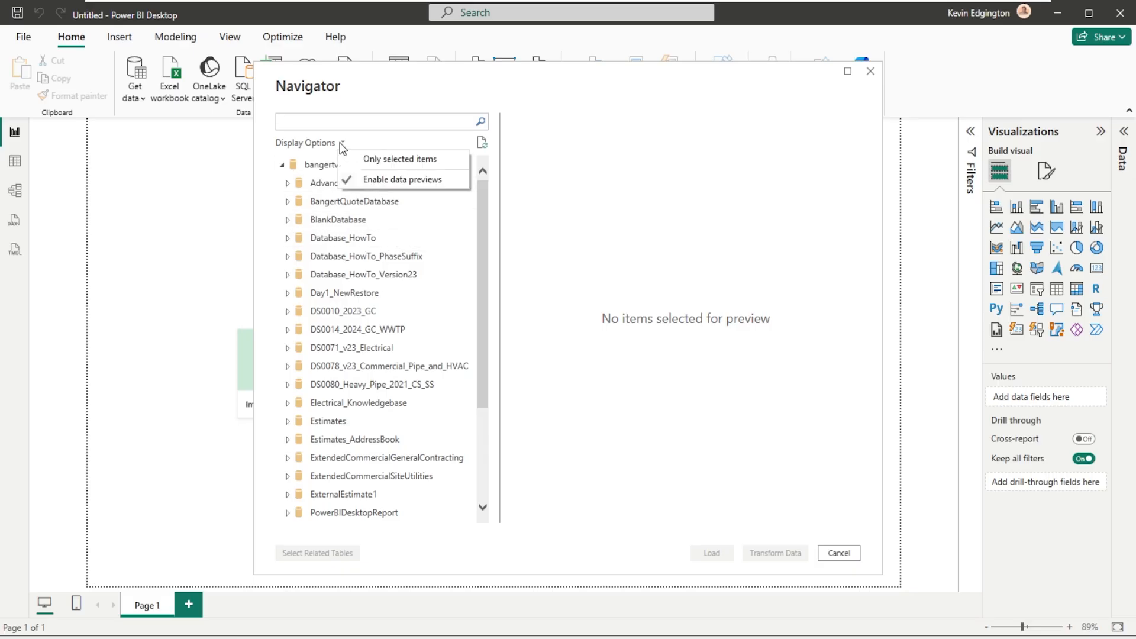
left_click(484, 143)
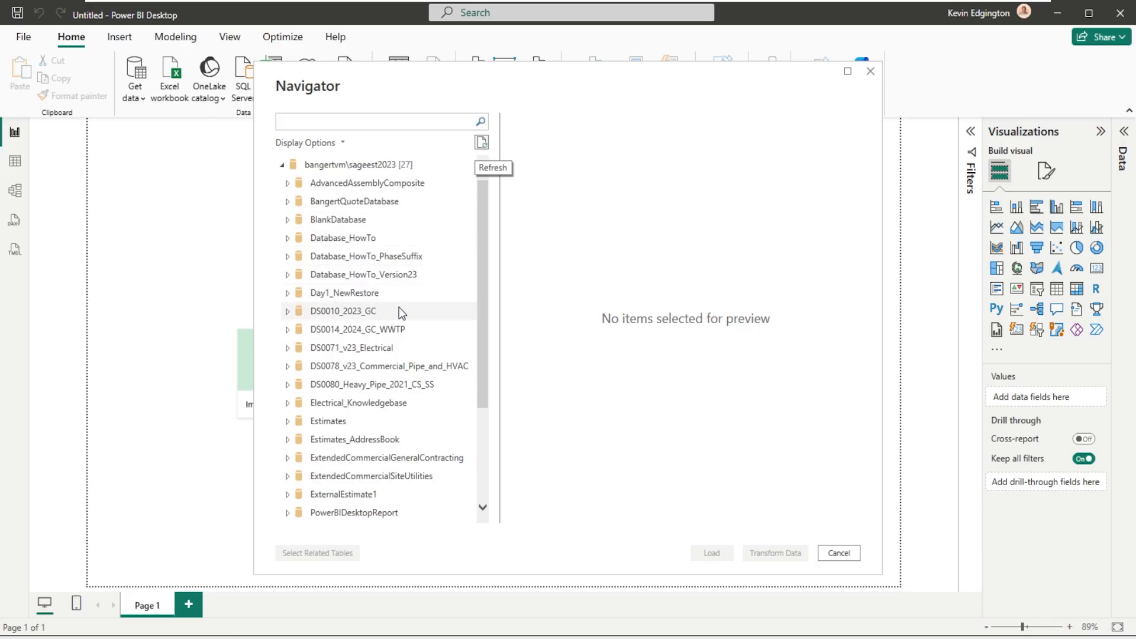
scroll(399, 307, "down", 2)
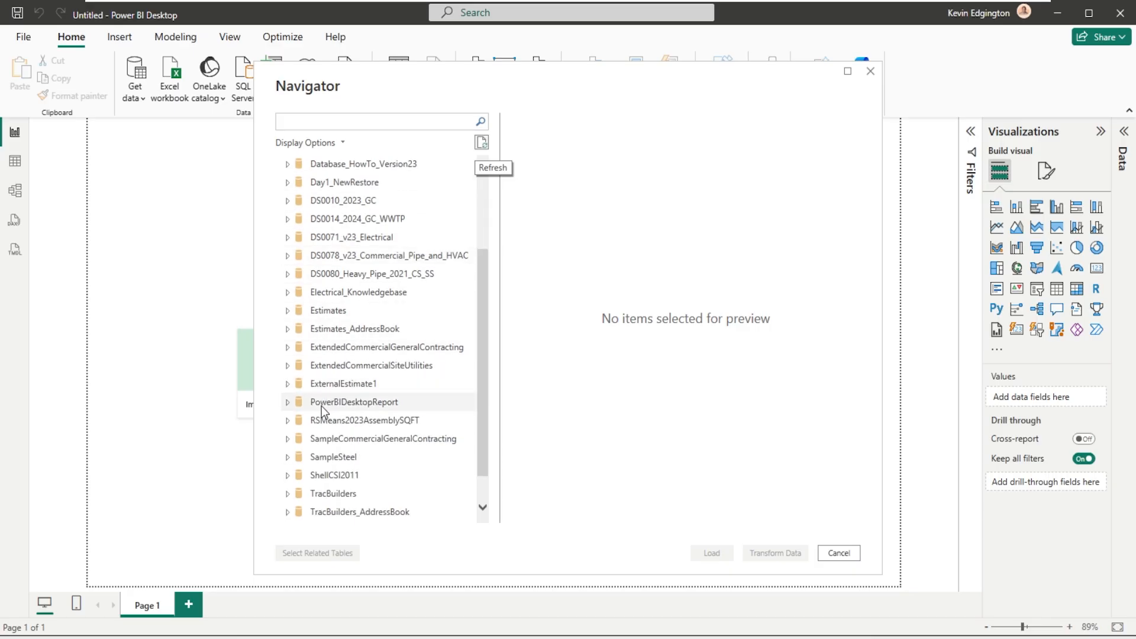
left_click(287, 403)
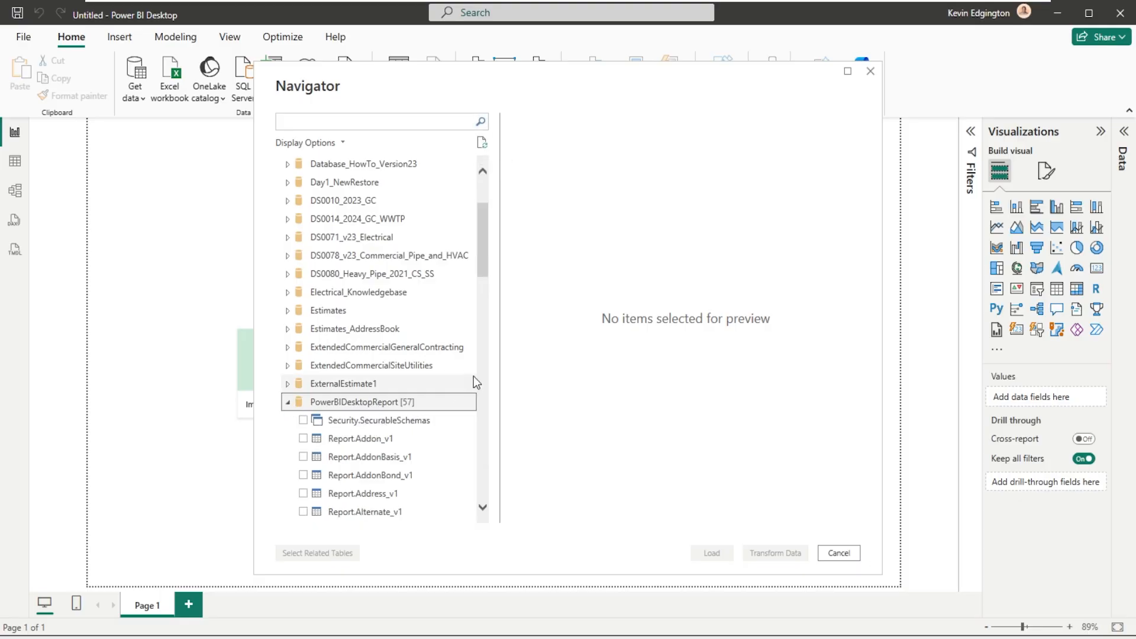
- Look through the PowerBIDesktopReport tables, and select Report.Estimate_v1 and Report.ProjectInfo_v1 for loading
scroll(474, 375, "down", 3)
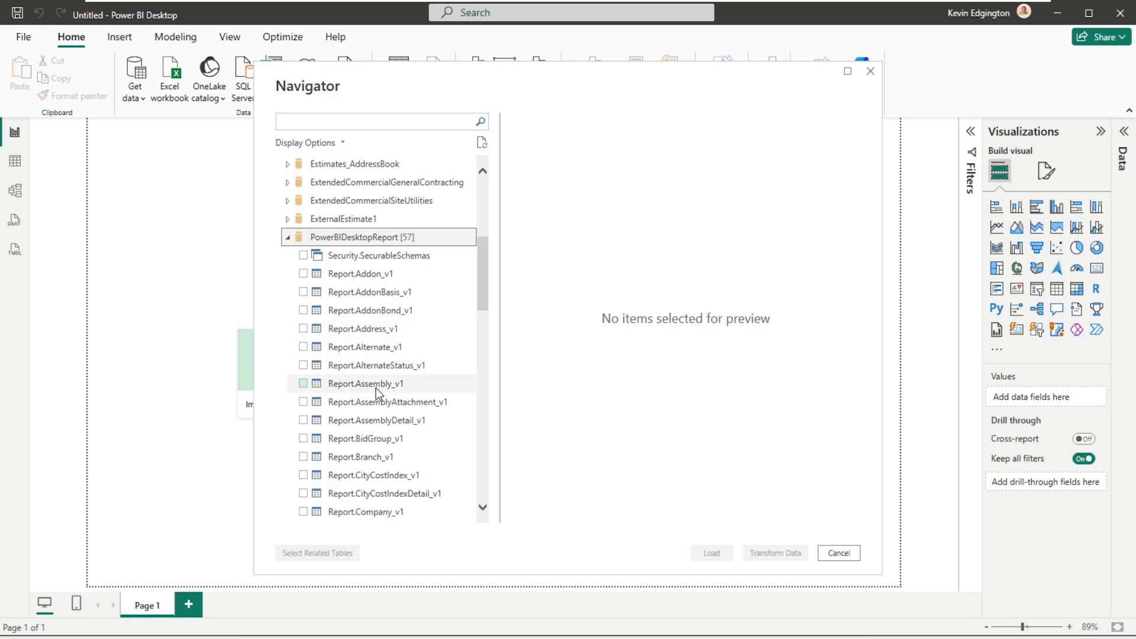
scroll(375, 409, "down", 2)
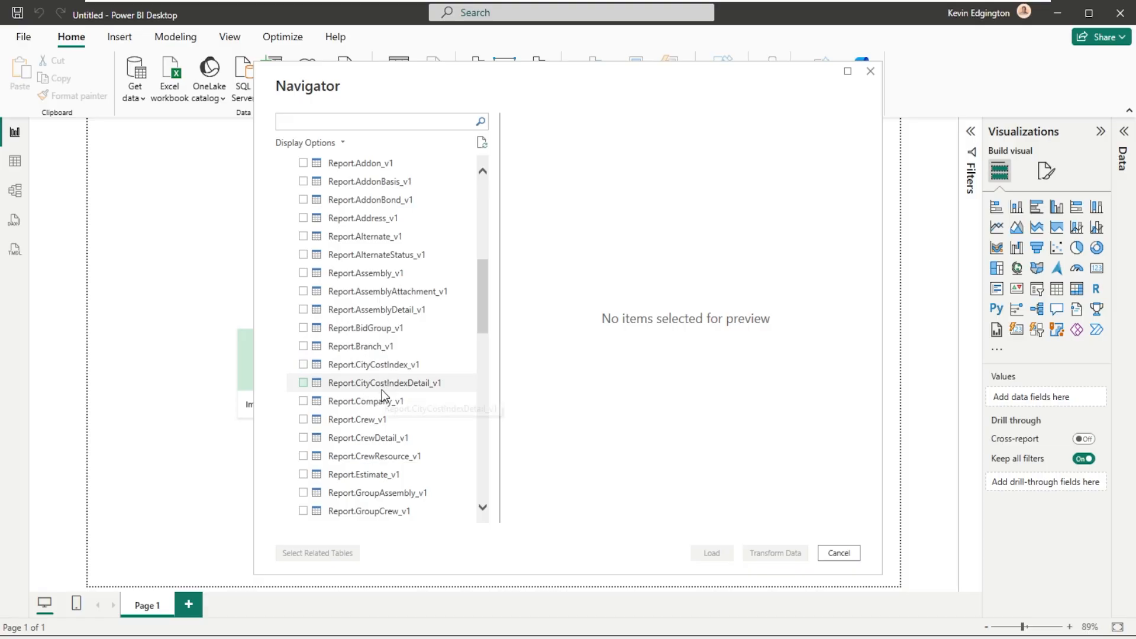
scroll(382, 390, "down", 3)
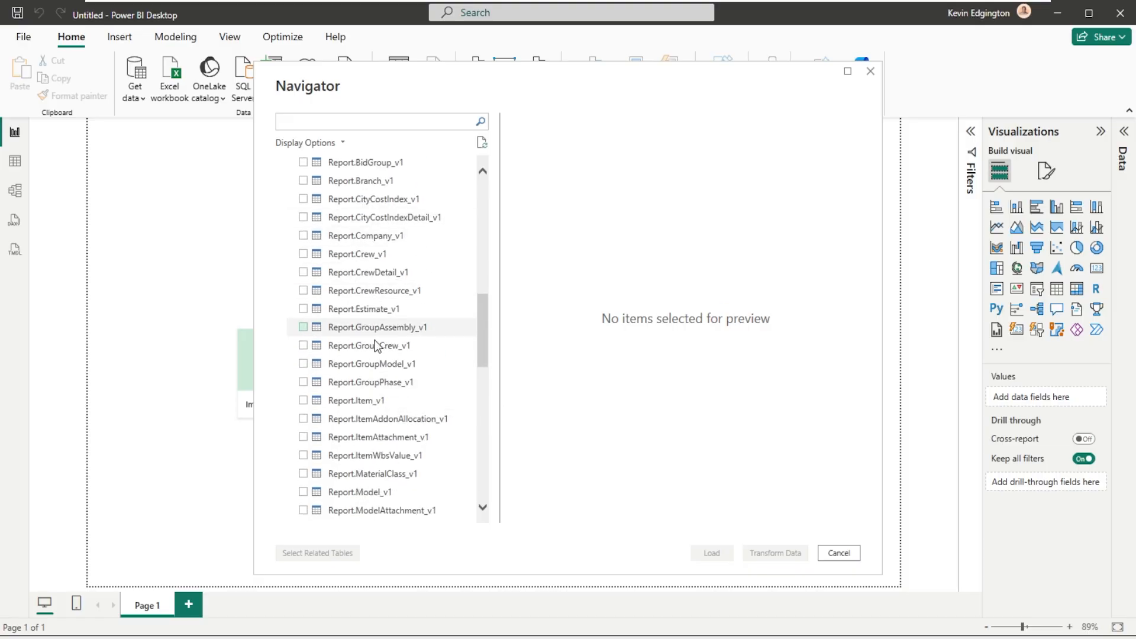
scroll(367, 459, "down", 2)
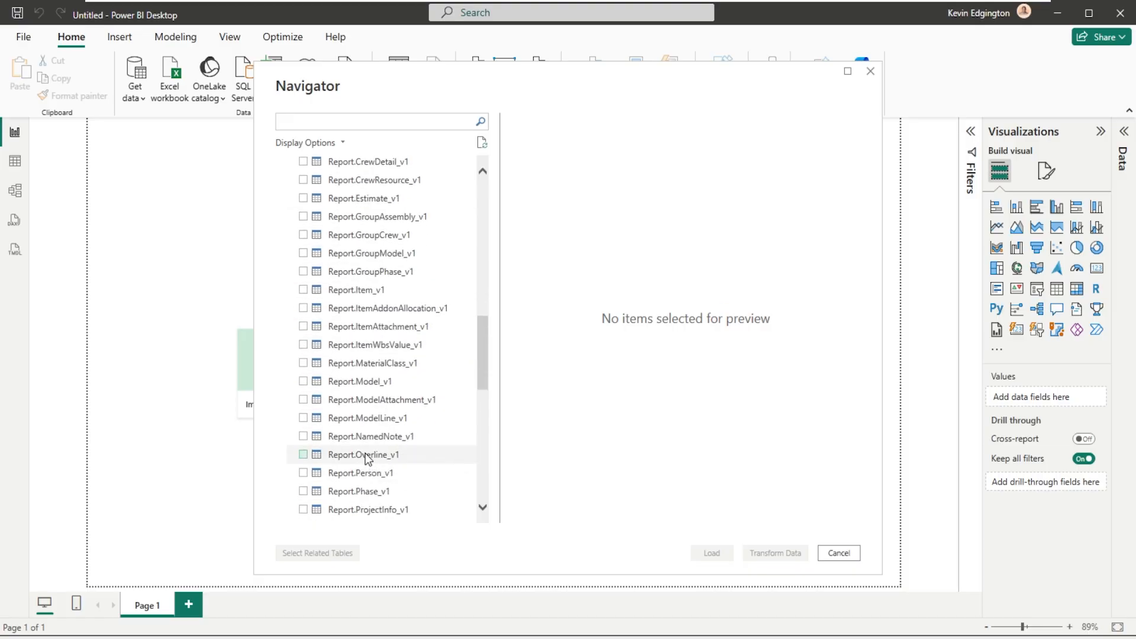
scroll(367, 458, "down", 4)
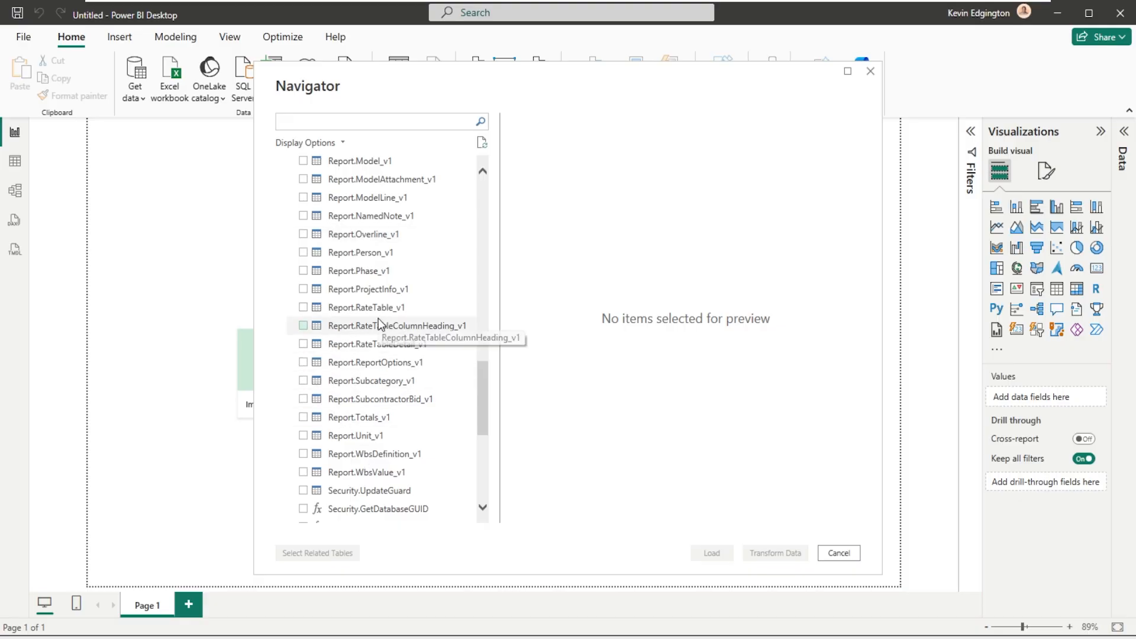
scroll(378, 318, "up", 4)
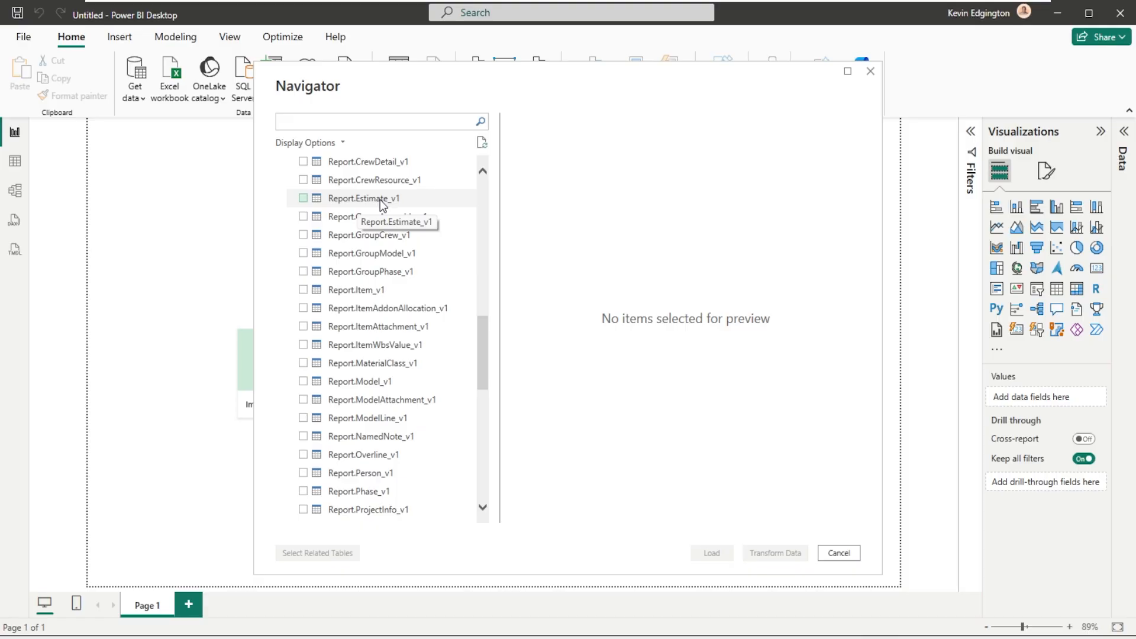
left_click(304, 199)
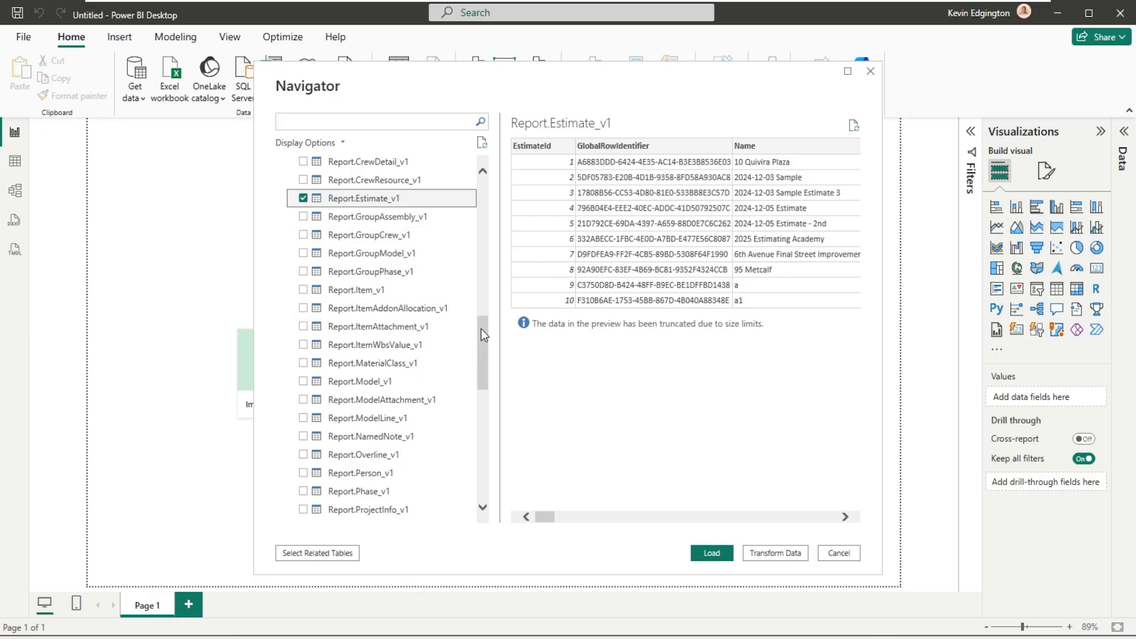
left_click(302, 510)
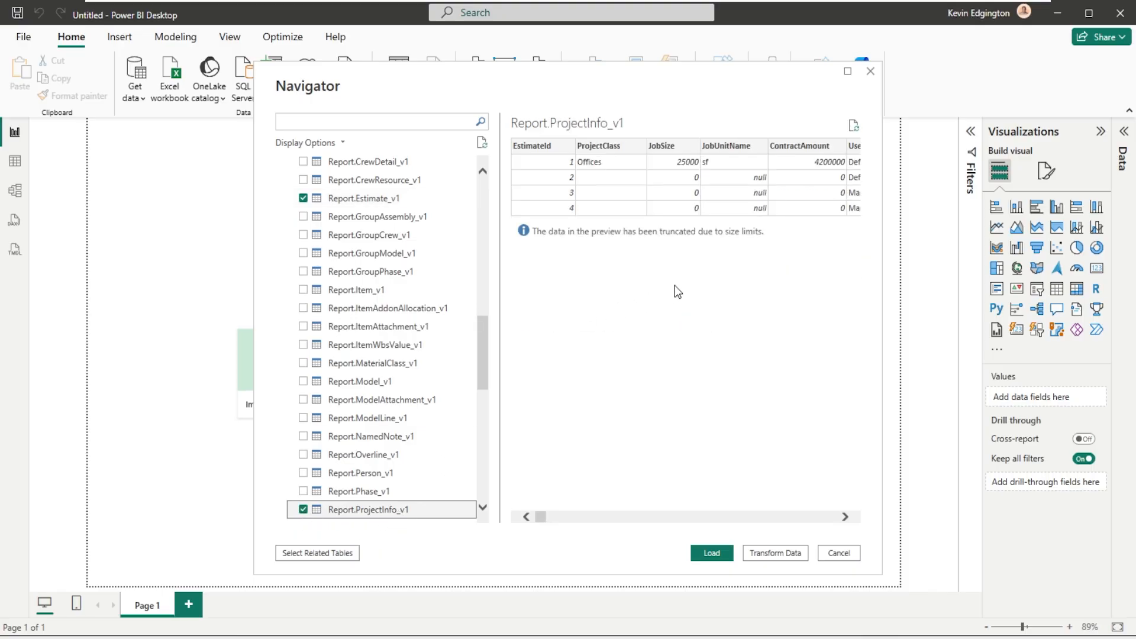
- Look through the Report.ProjectInfo_v1 preview columns from the user-defined fields to the project name, address and client IDs, returning to the first column
left_click(722, 517)
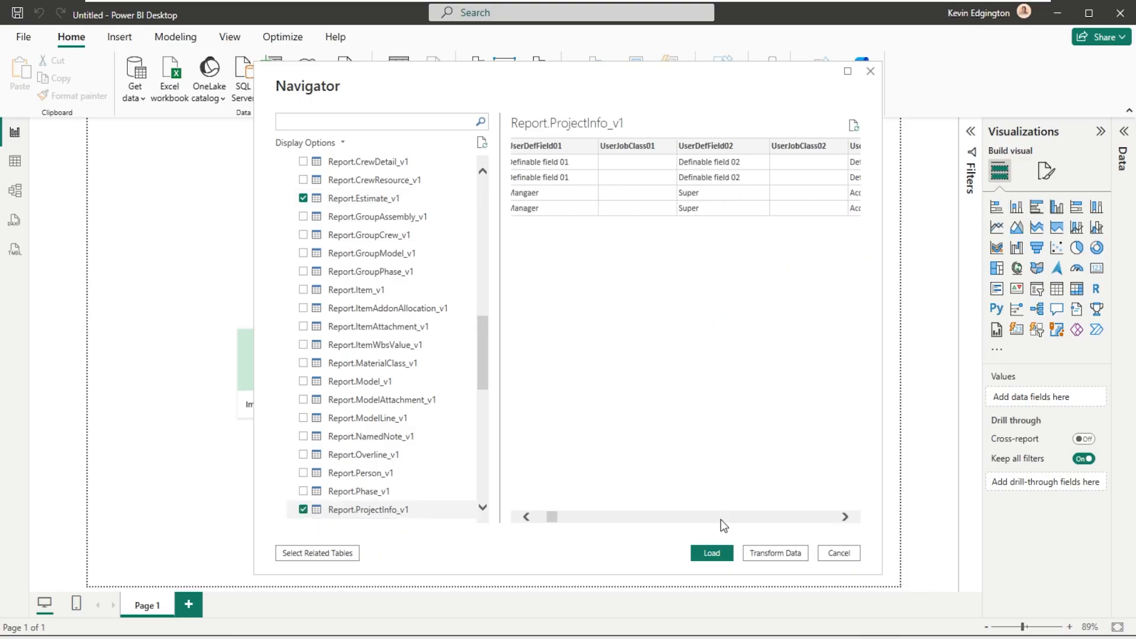
left_click(721, 520)
left_click(721, 520)
left_click(720, 520)
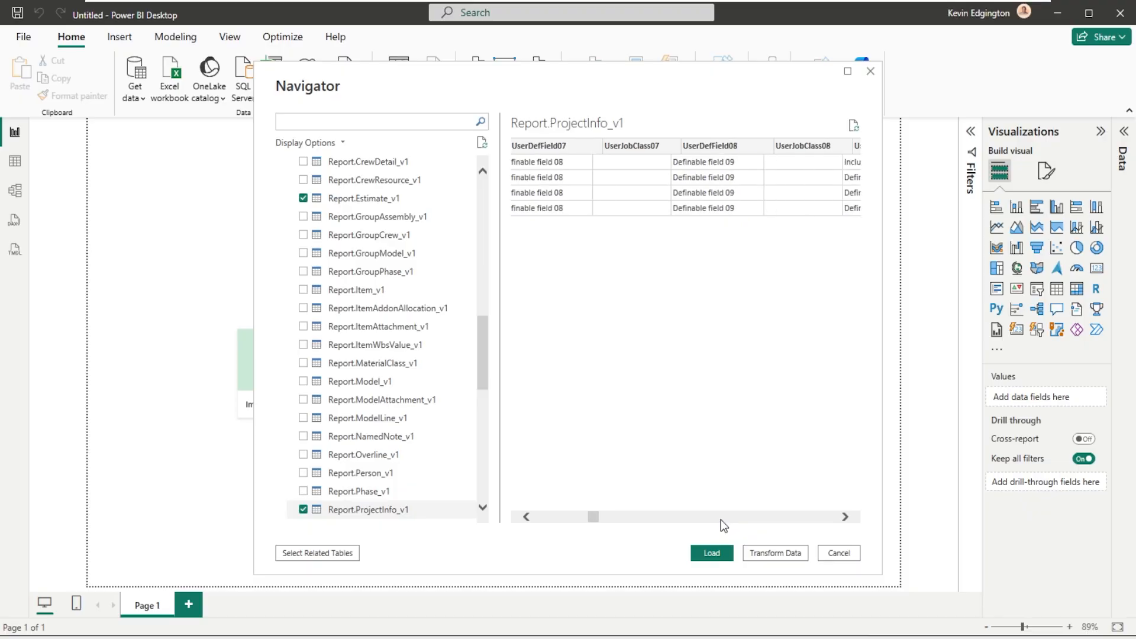
left_click(720, 520)
left_click(721, 520)
left_click(721, 519)
left_click(721, 519)
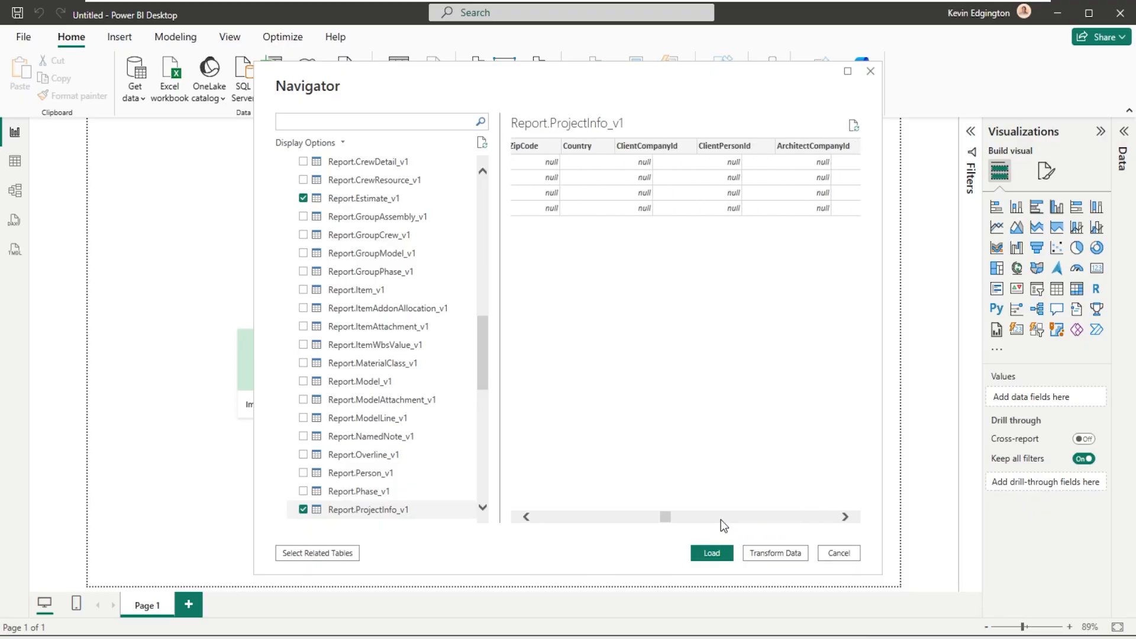
left_click(721, 519)
left_click(626, 520)
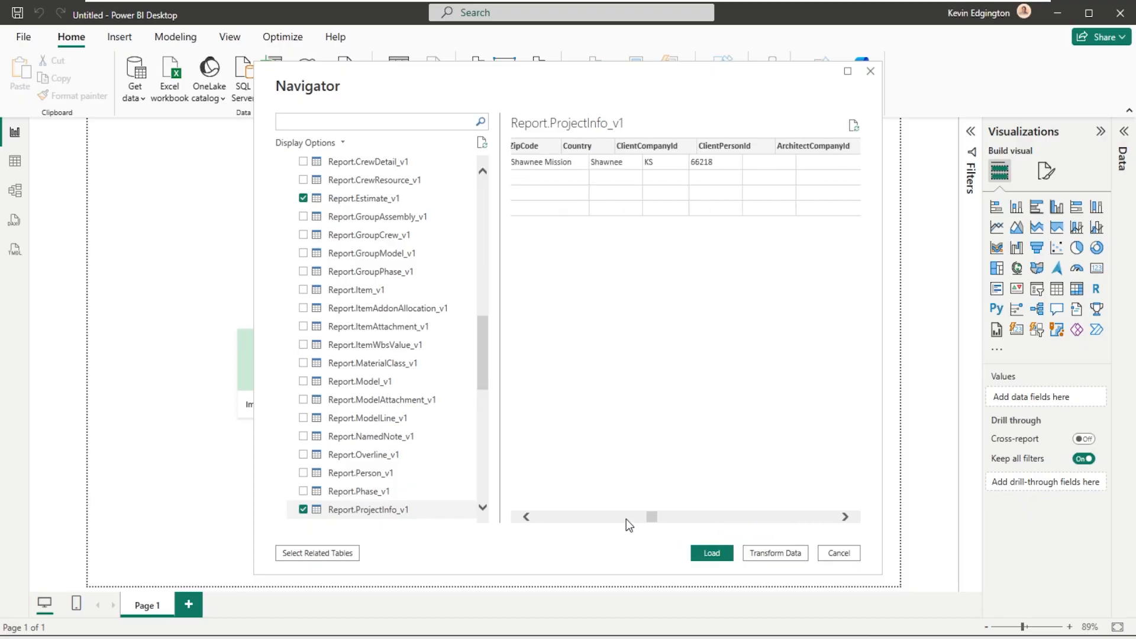
left_click(626, 520)
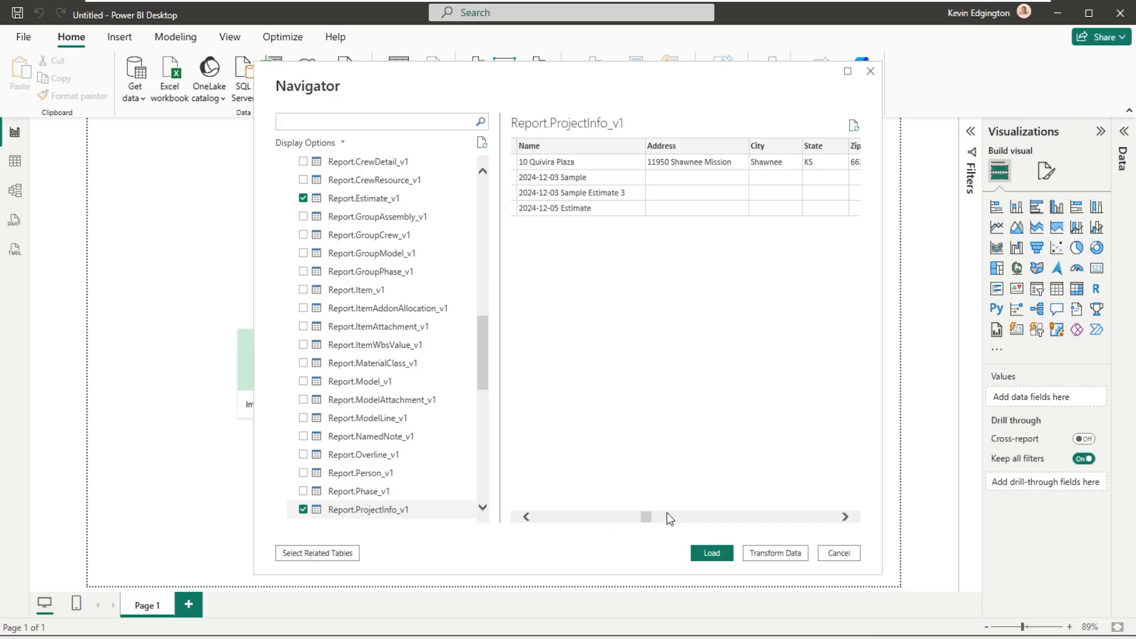
left_click_drag(635, 520, 532, 511)
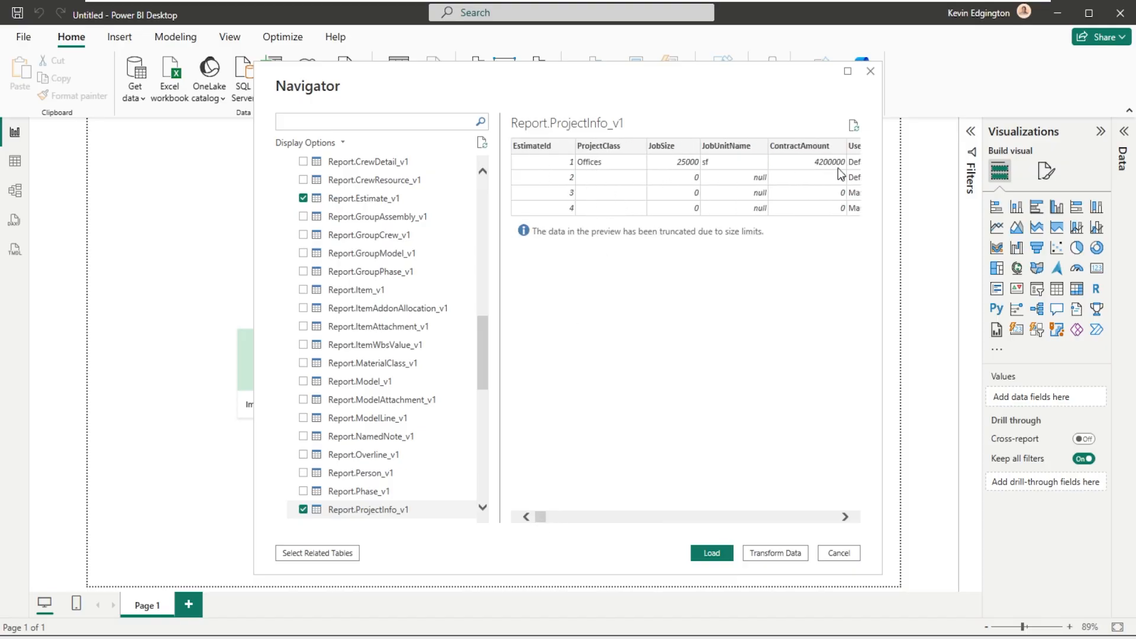
- Examine the Report.ProjectInfo_v1 preview again, including the user-defined job classes, work-hour settings, rate table IDs, project name and estimator columns
left_click(804, 518)
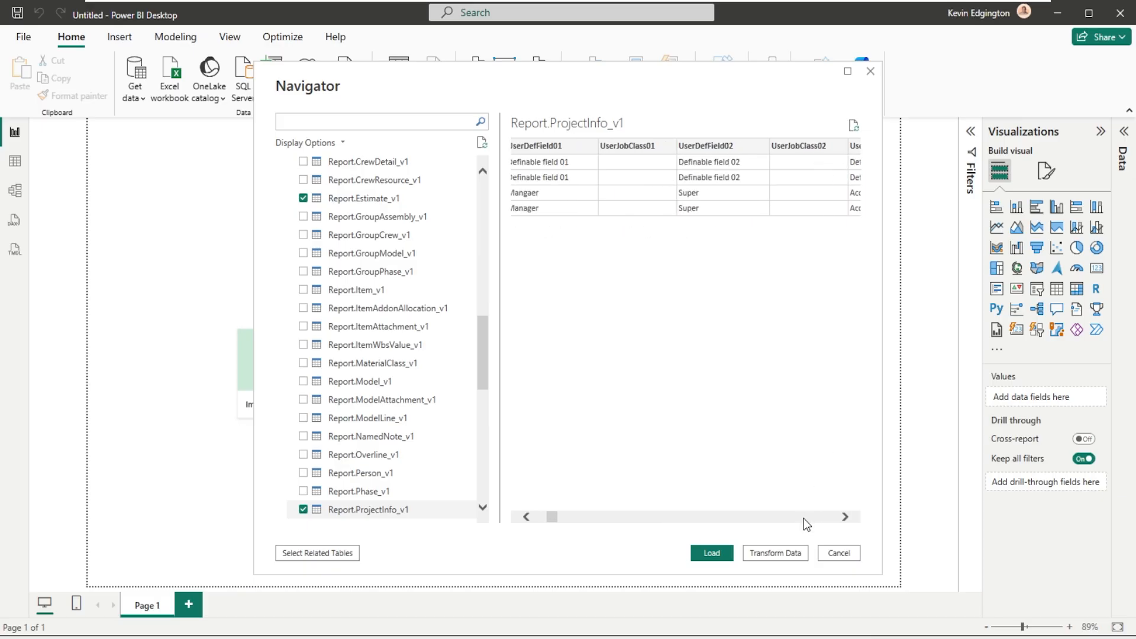
left_click(804, 518)
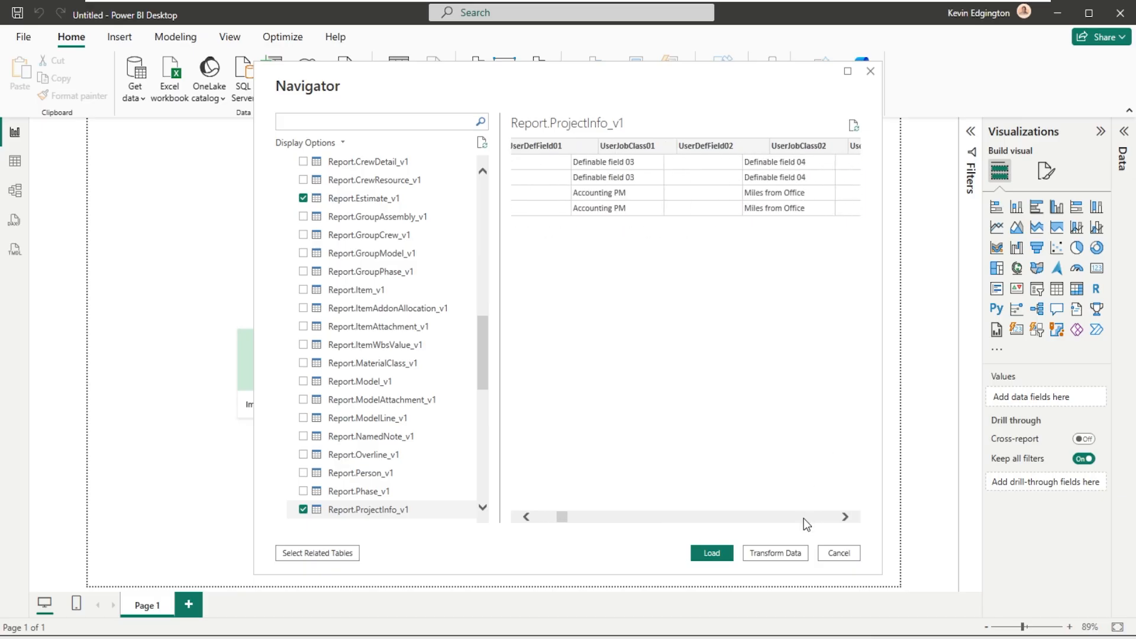
left_click(804, 519)
left_click(804, 518)
left_click(804, 519)
left_click(803, 518)
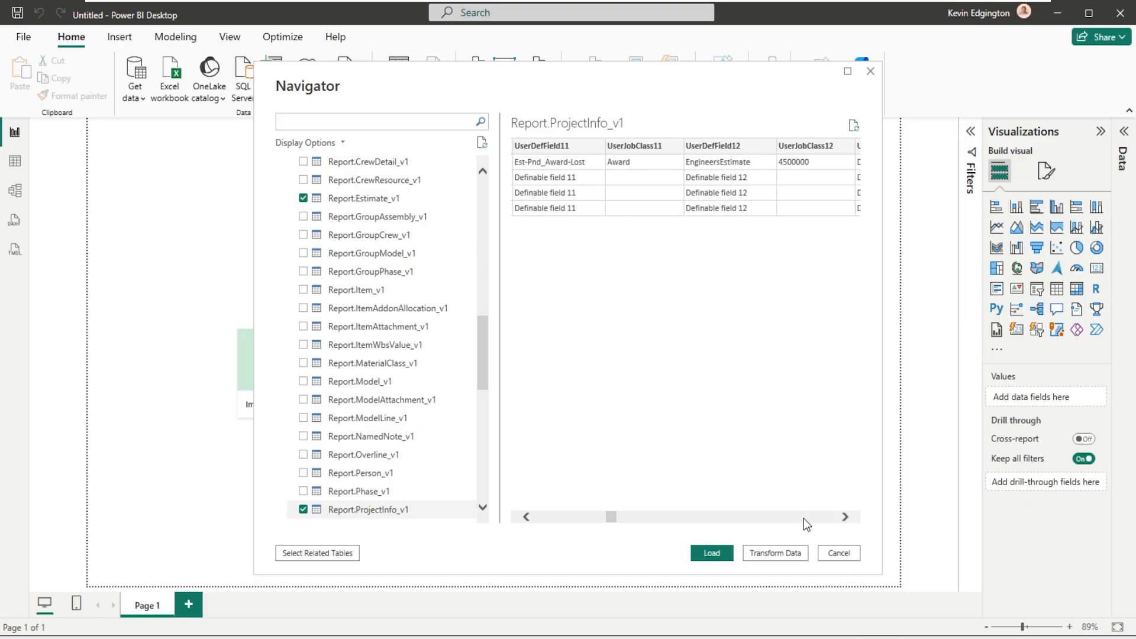
left_click(804, 518)
left_click(804, 518)
left_click(803, 518)
left_click(804, 518)
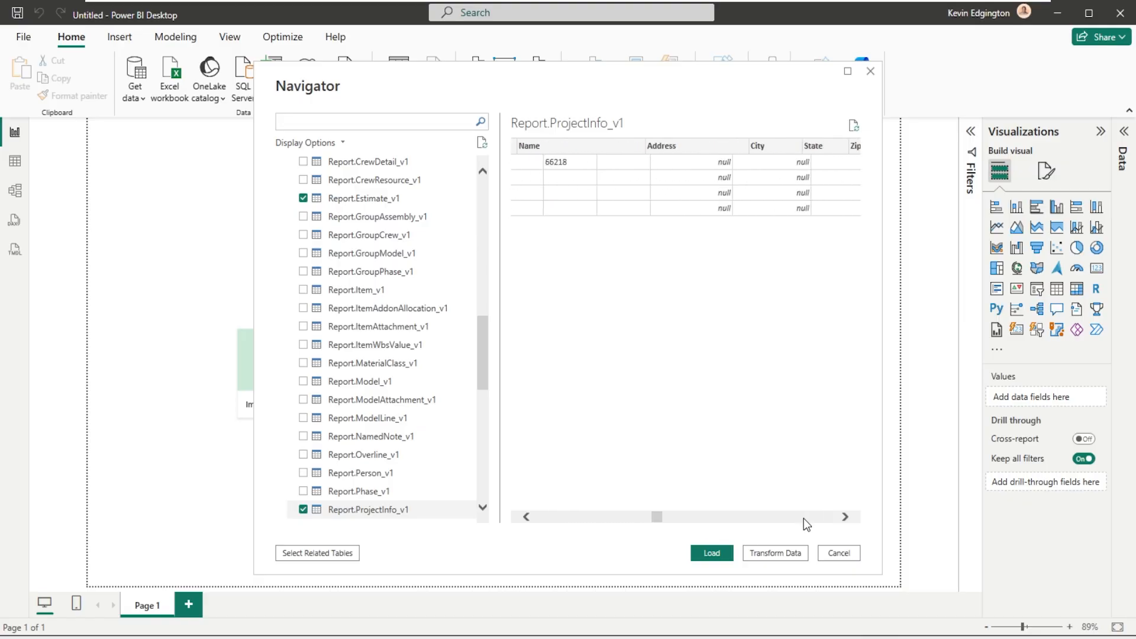
left_click(804, 518)
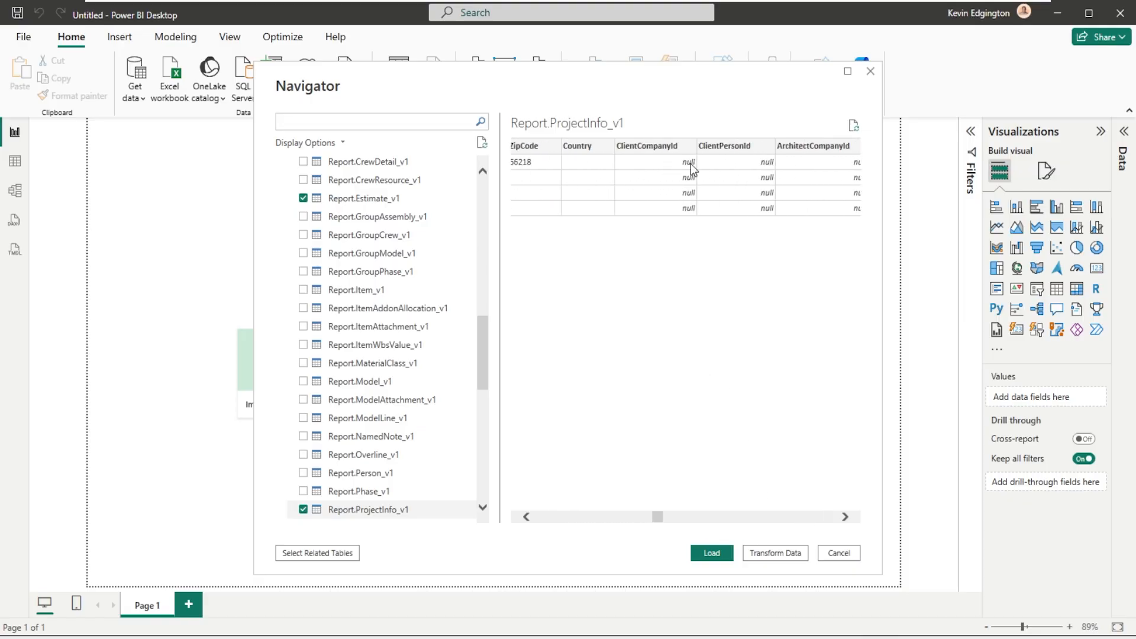
left_click(826, 519)
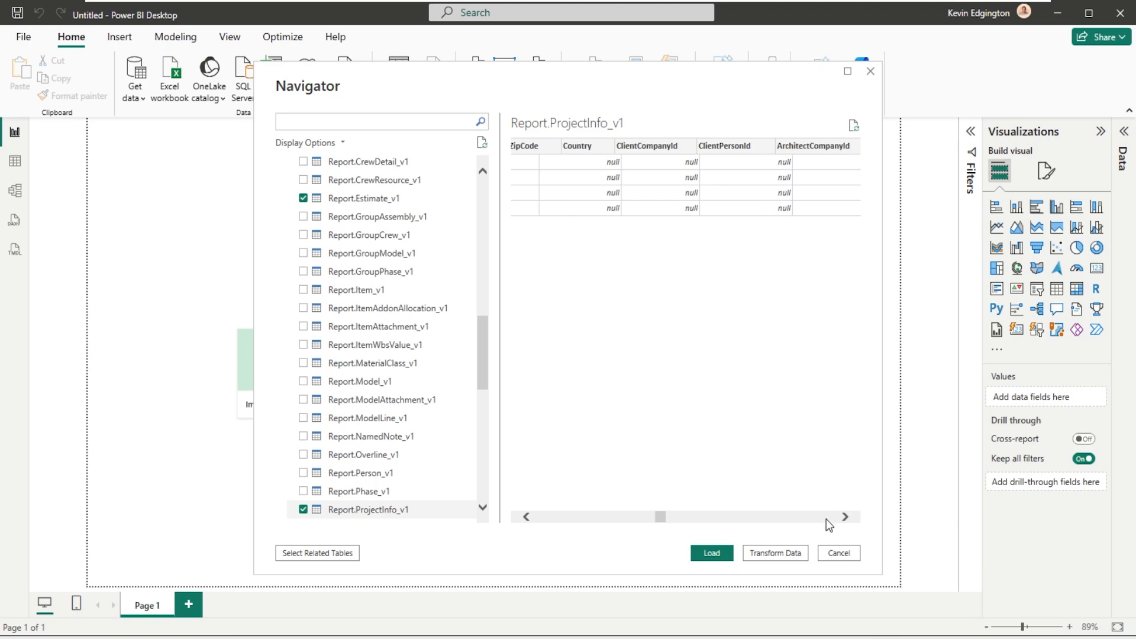
left_click(826, 519)
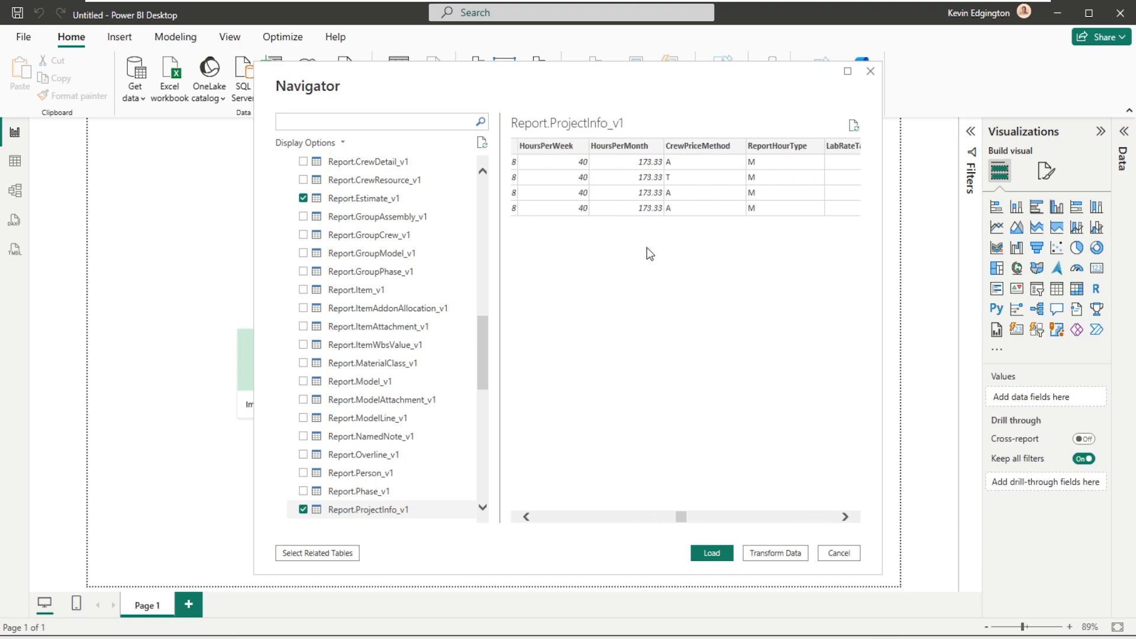
left_click(802, 519)
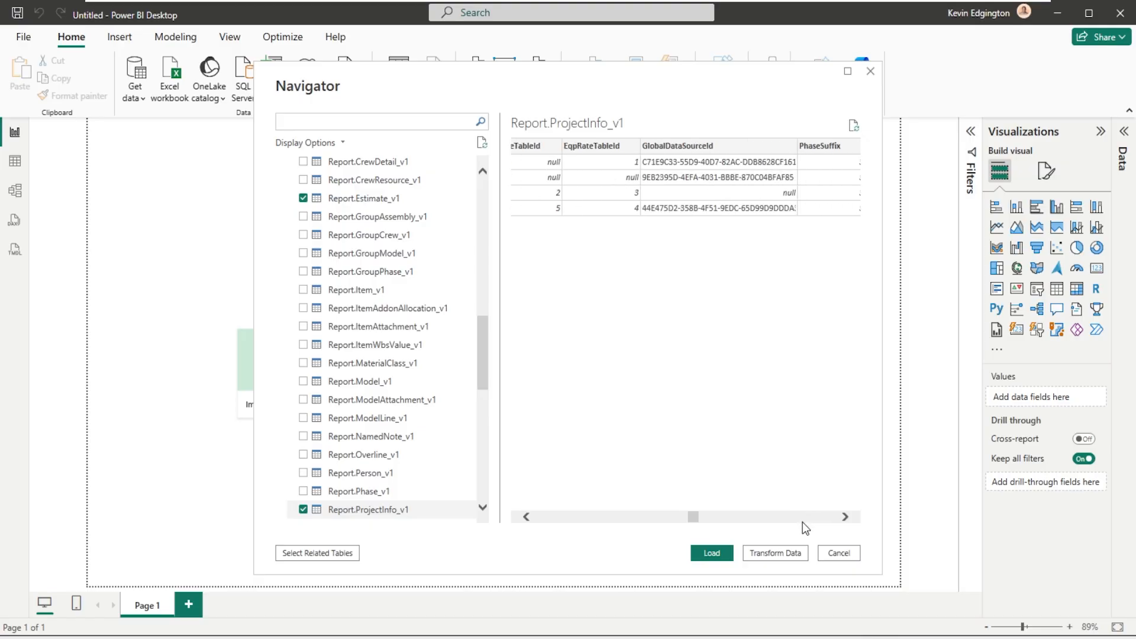
left_click(802, 522)
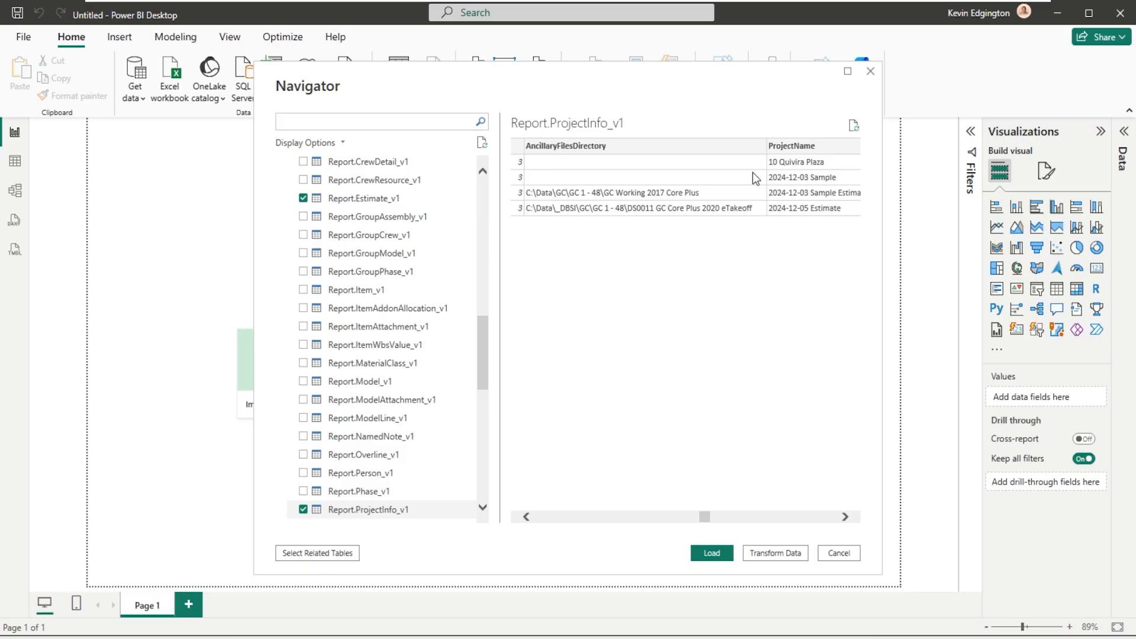
left_click(812, 517)
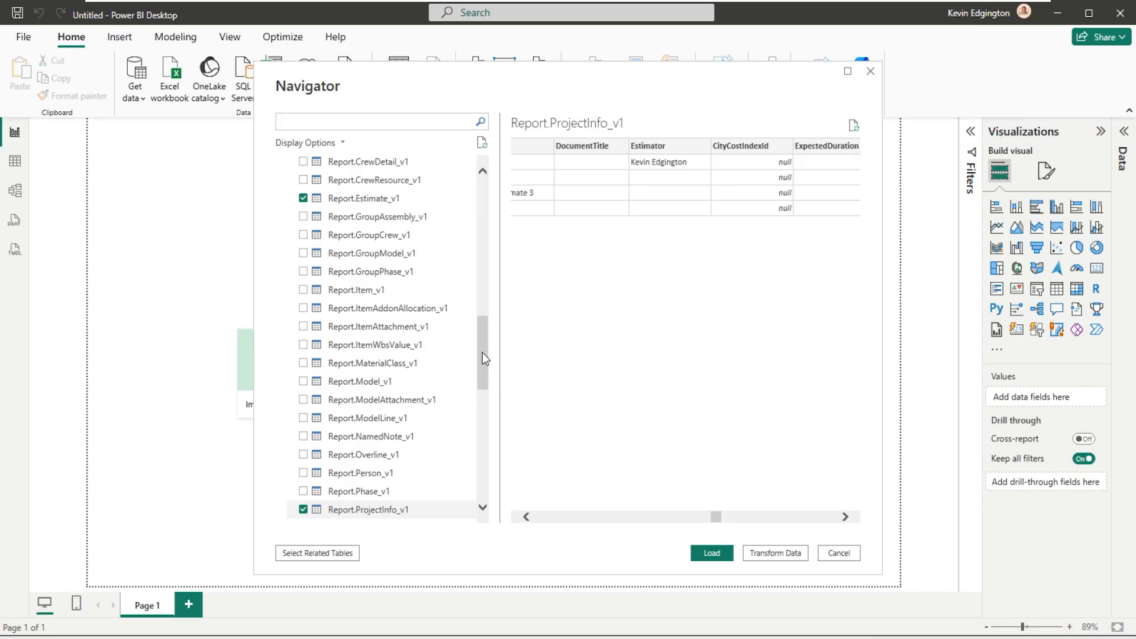
- Select Report.Item_v1 for loading, and review its phase, item, takeoff, labor, material and equipment columns in the preview
left_click(303, 289)
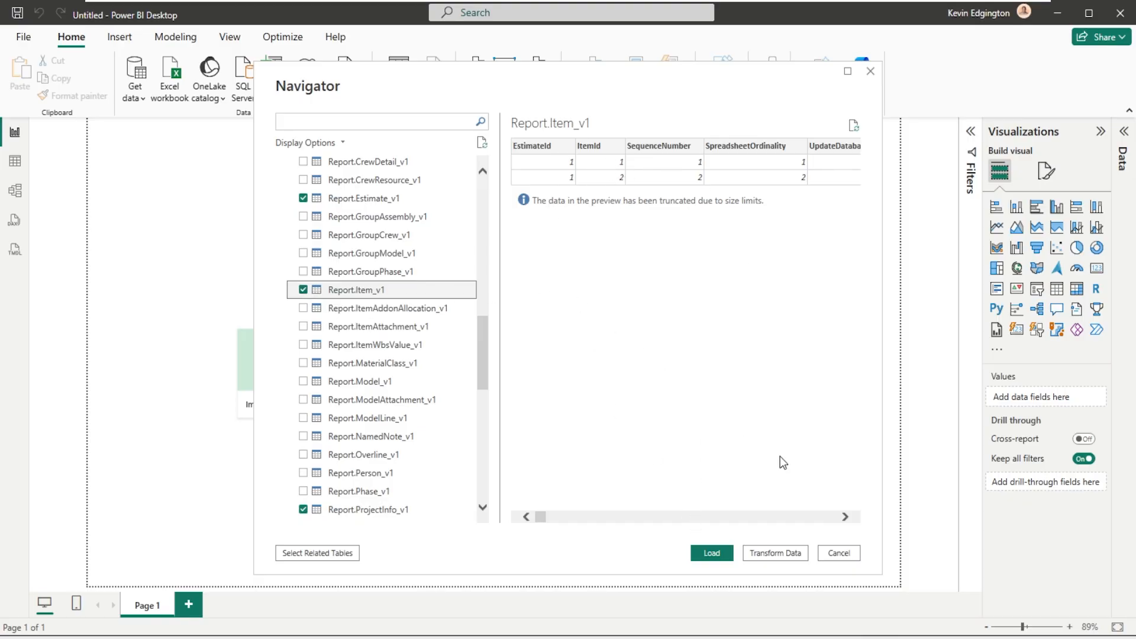
left_click(819, 516)
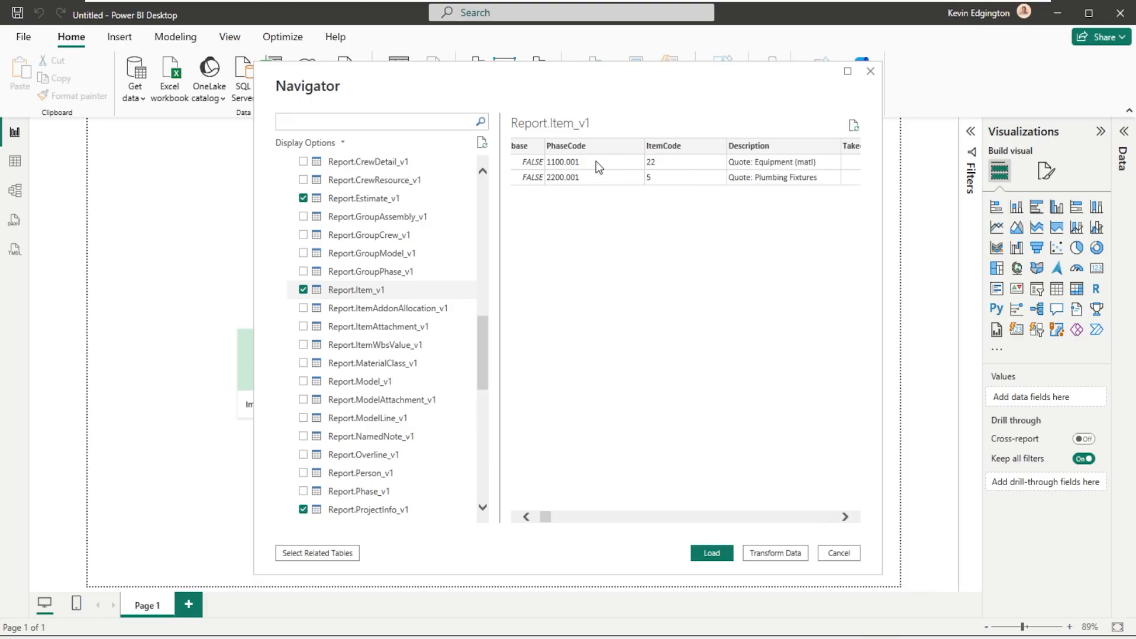
left_click(826, 515)
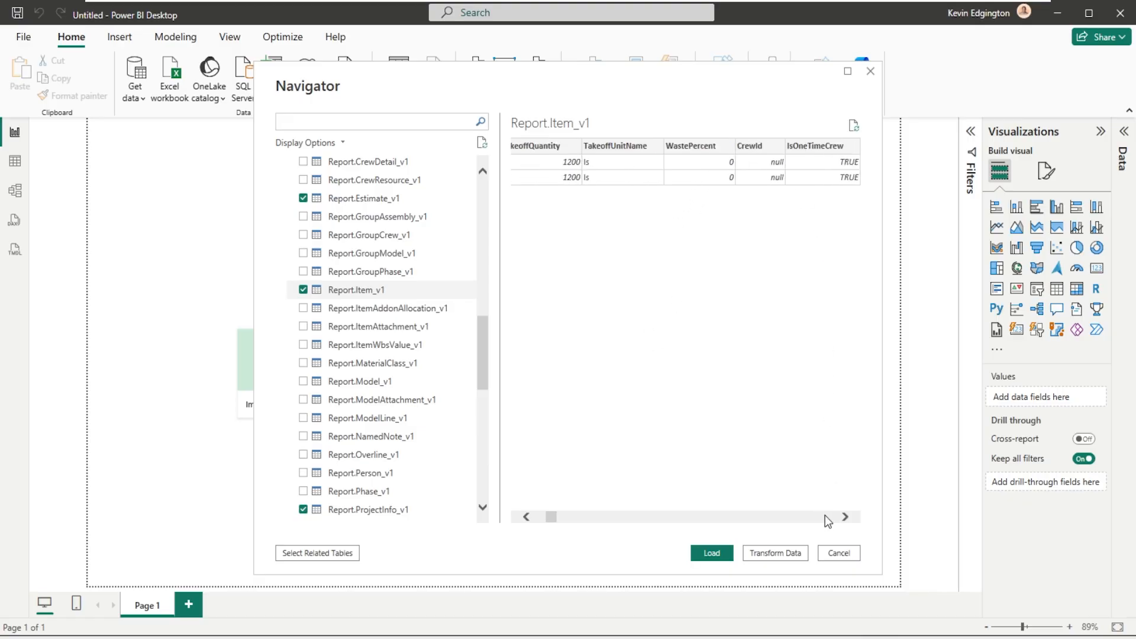
left_click(824, 516)
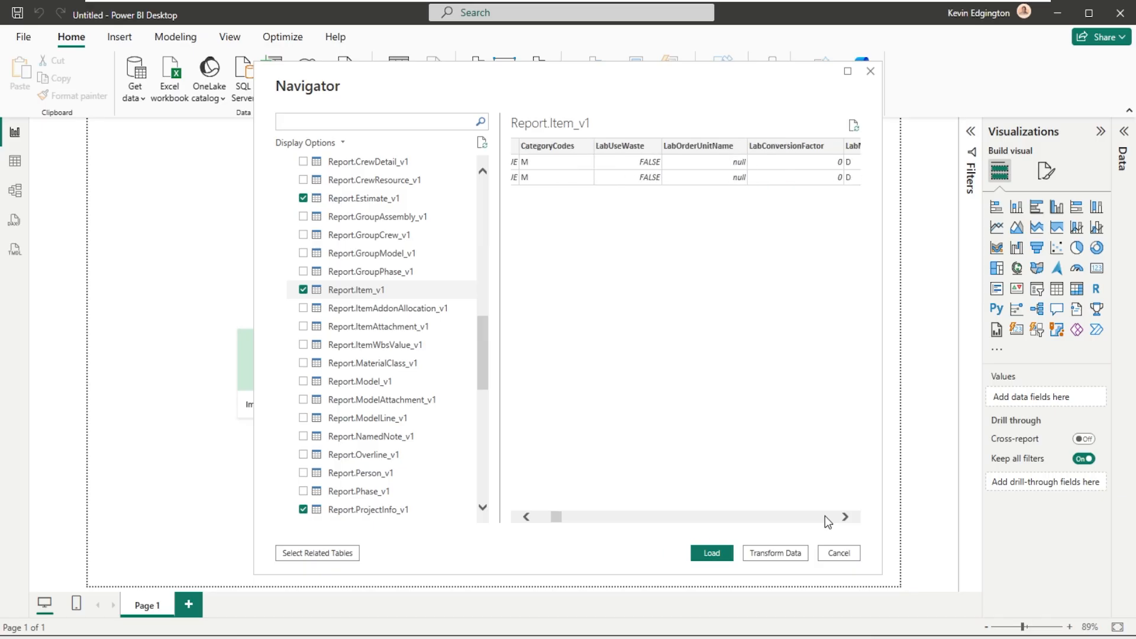
left_click(824, 516)
left_click(825, 516)
left_click(825, 516)
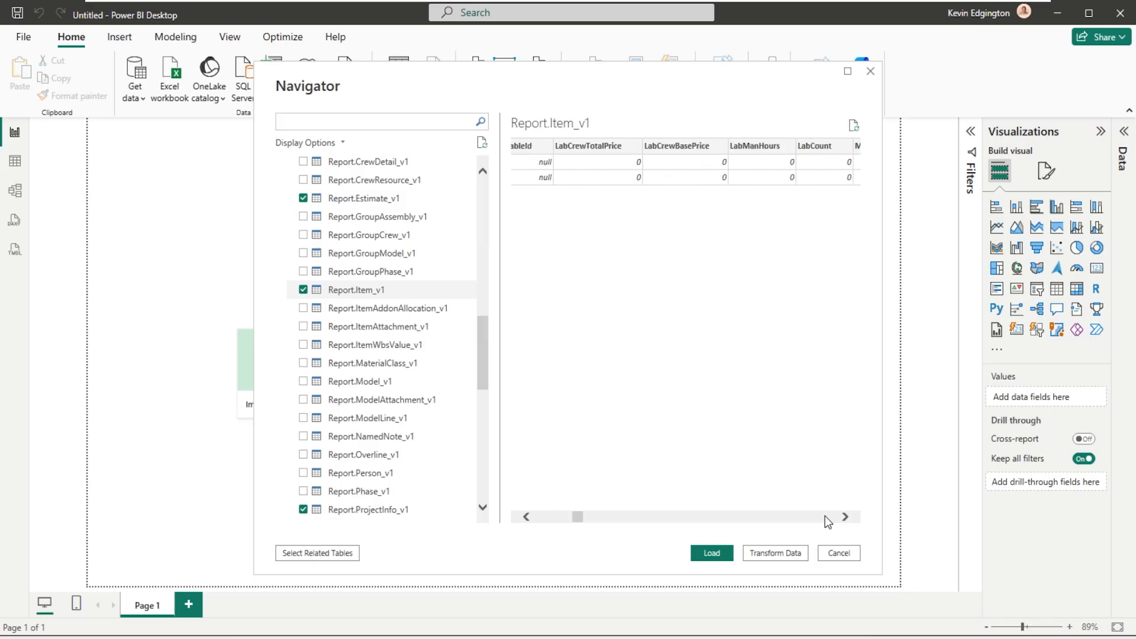
left_click(824, 516)
left_click(825, 516)
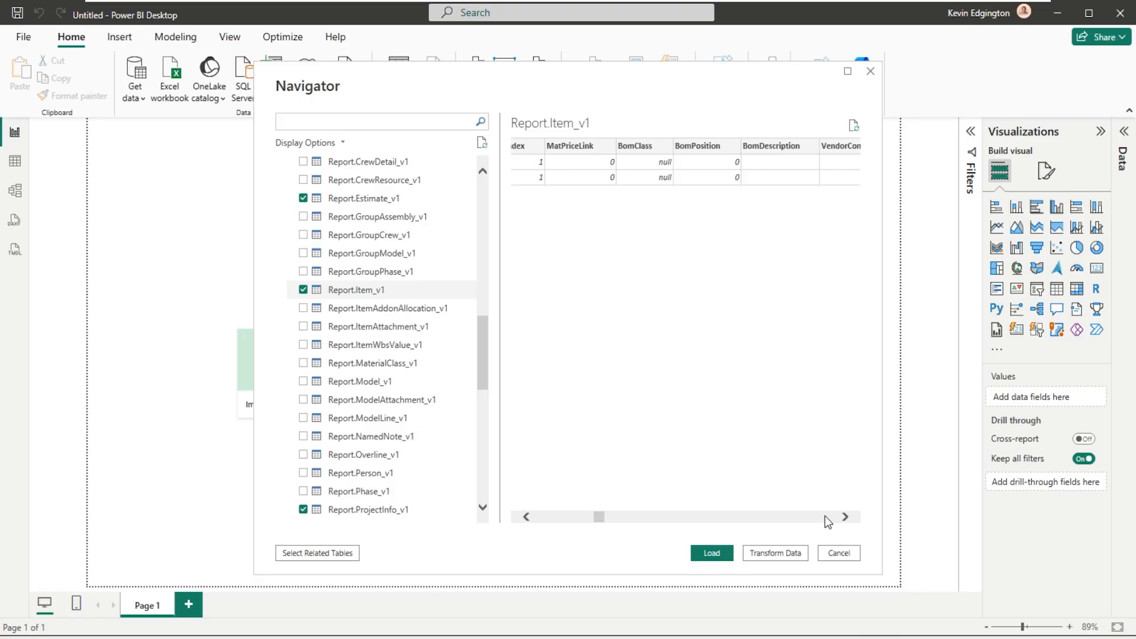
left_click(824, 515)
left_click(825, 516)
left_click(825, 516)
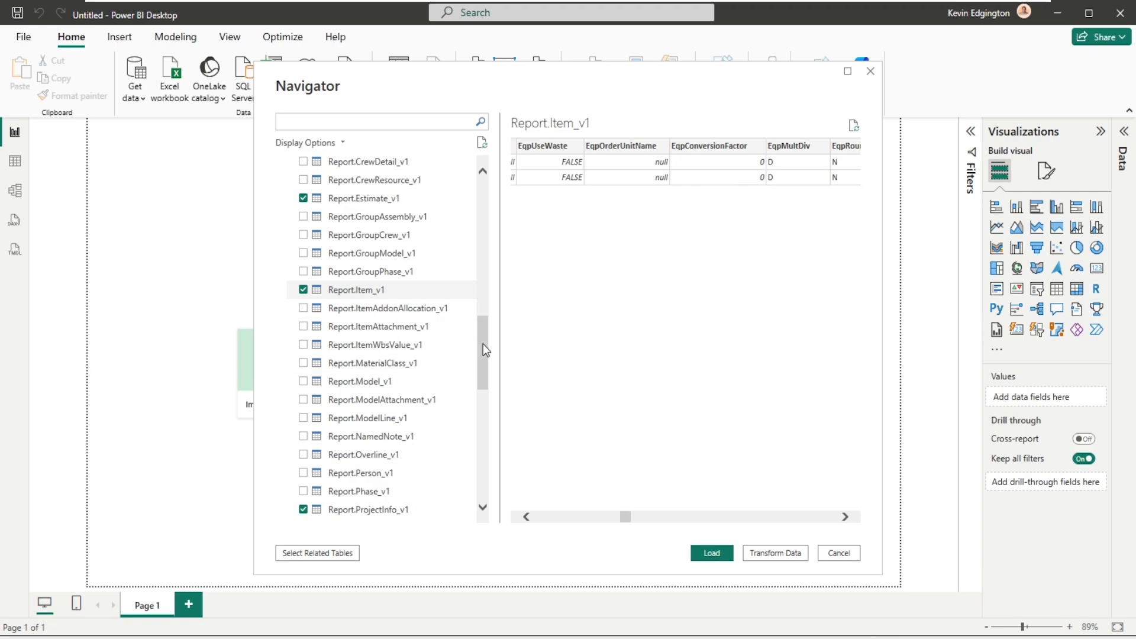
- Select Report.Totals_v1 to review its grand total, category total, man-hour and add-on columns, and deselect it again
left_click_drag(483, 344, 478, 400)
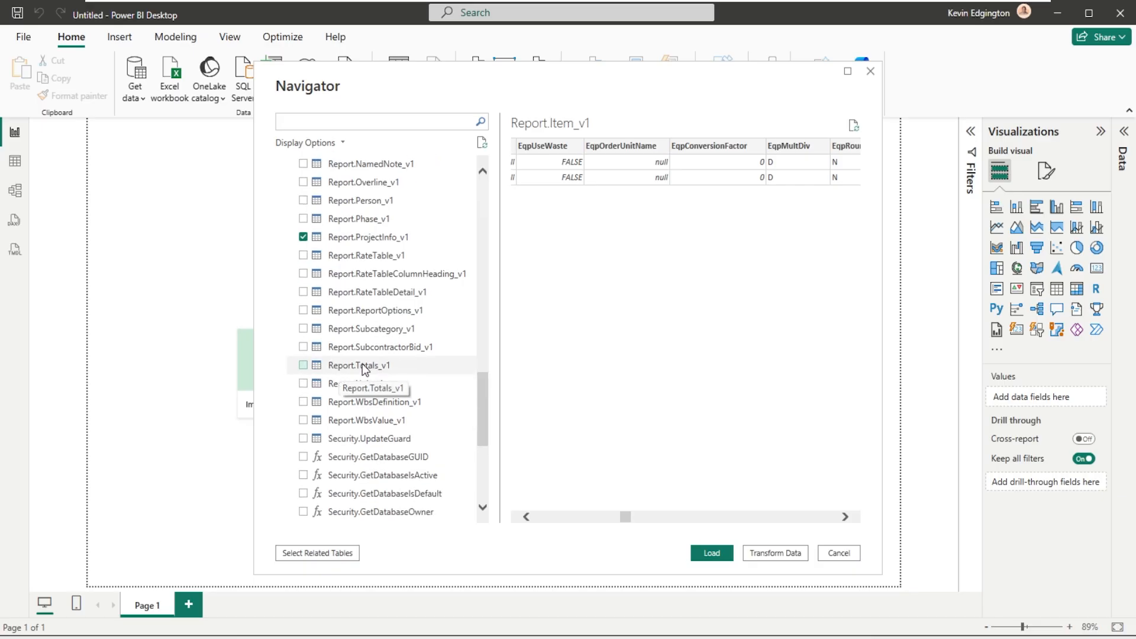
left_click(304, 366)
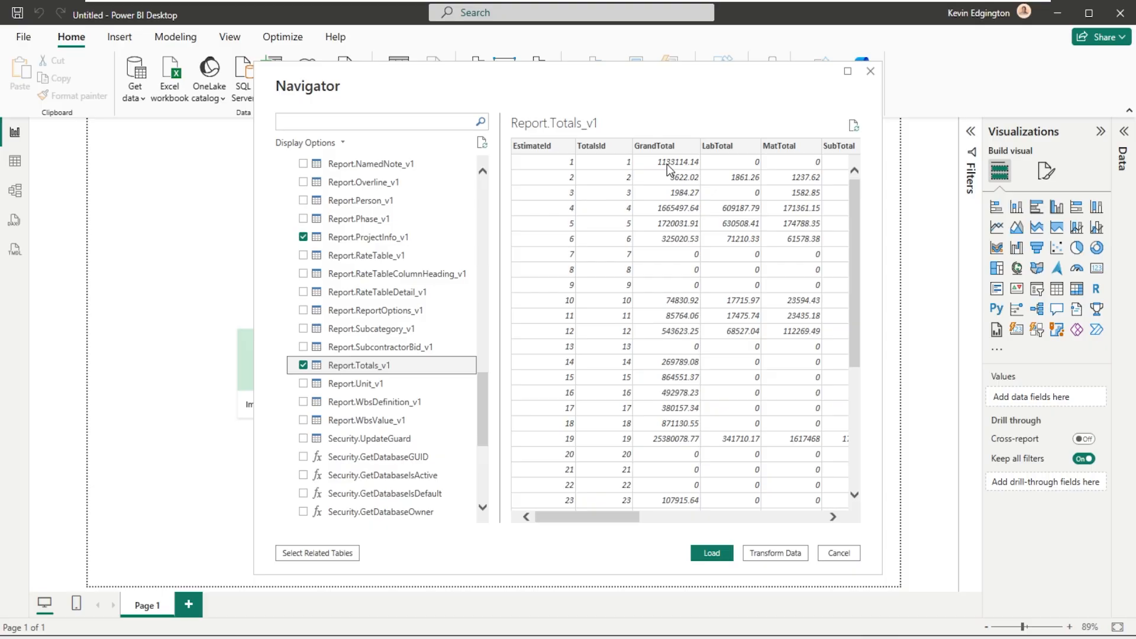
left_click(741, 516)
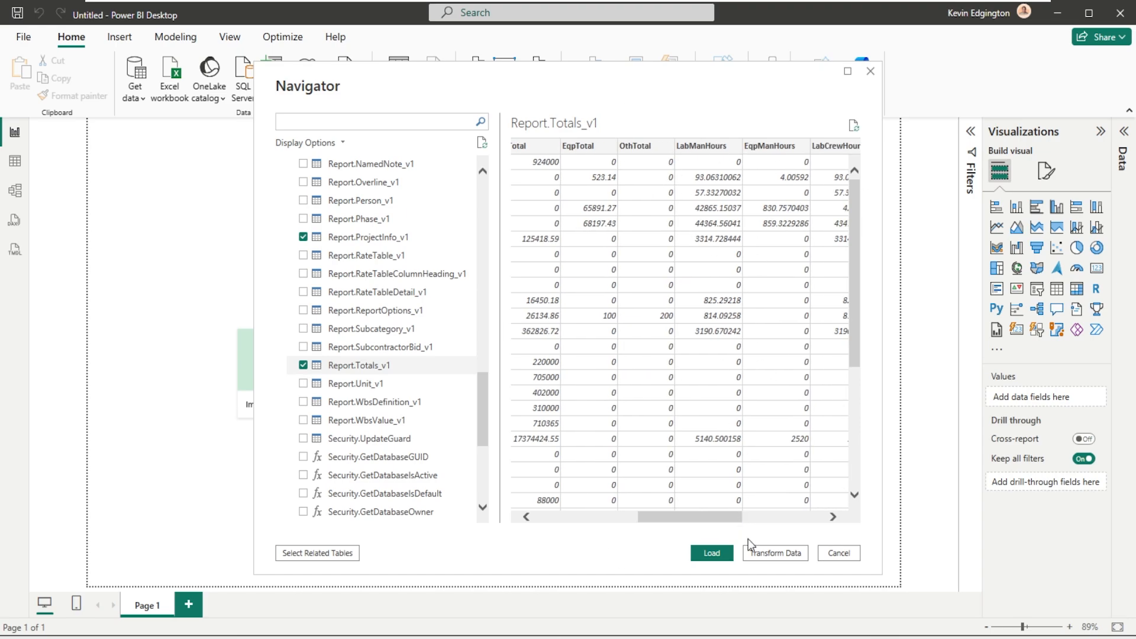
left_click(798, 520)
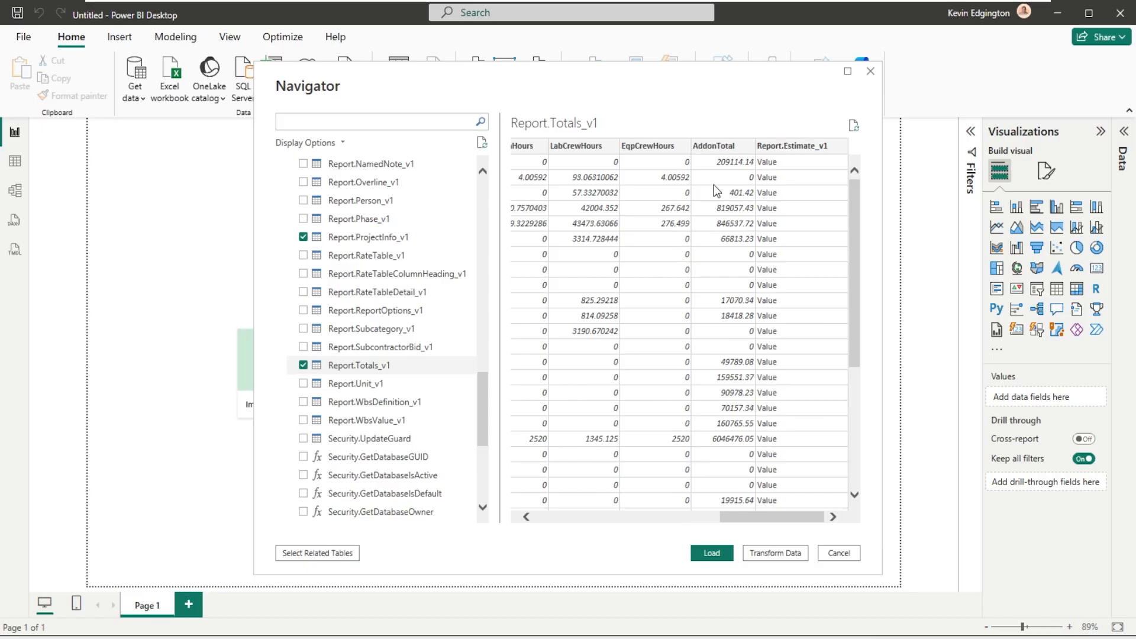
left_click(592, 523)
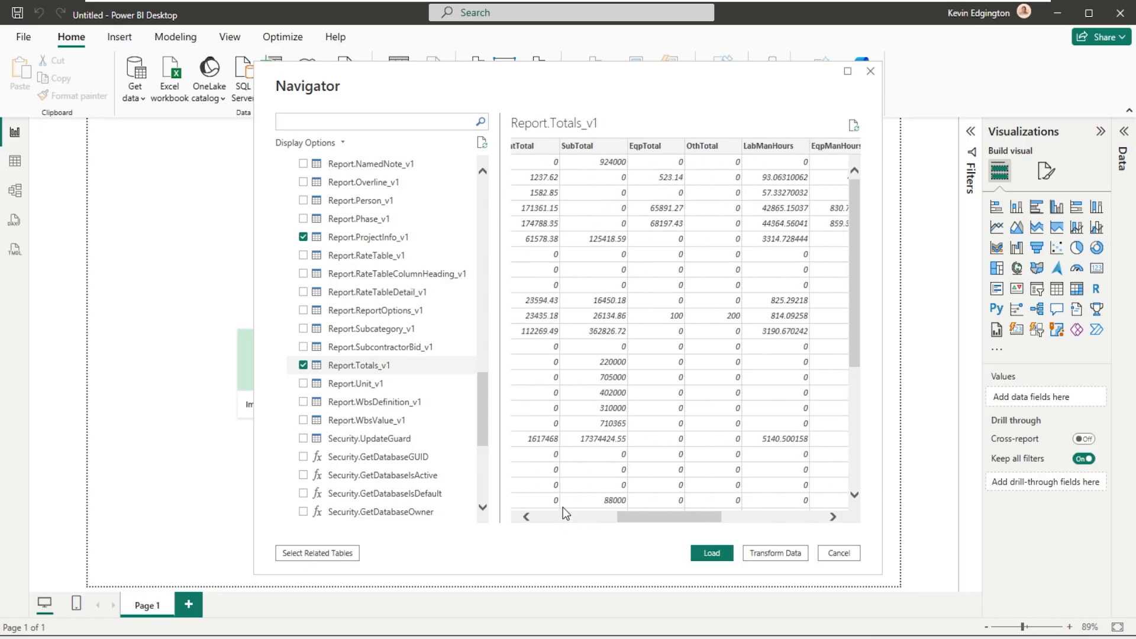
left_click(556, 521)
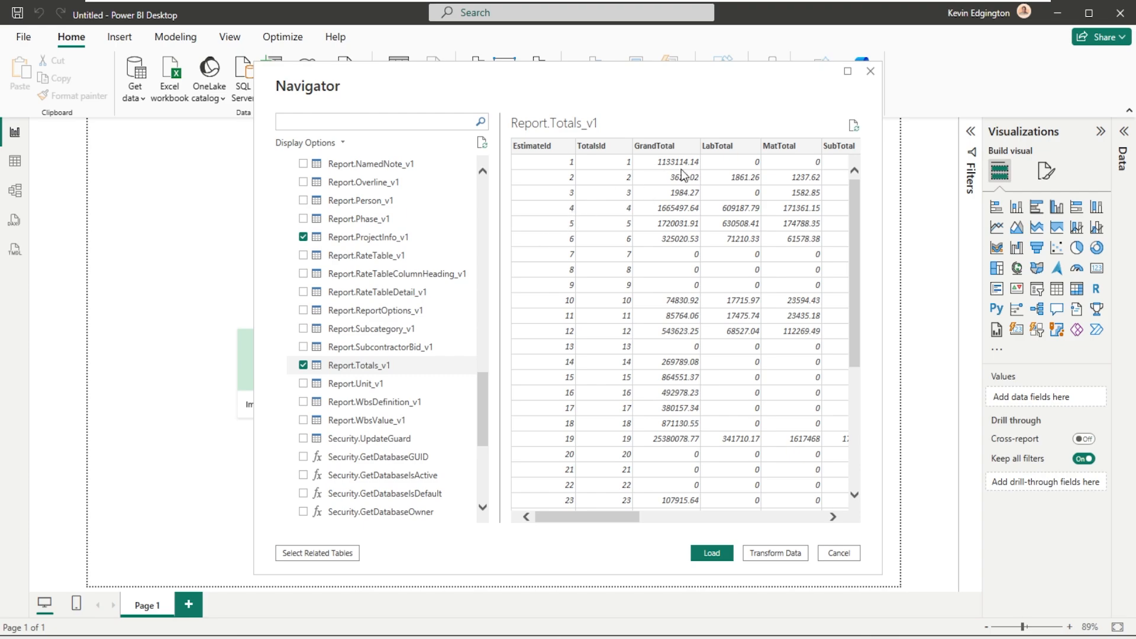
left_click(304, 366)
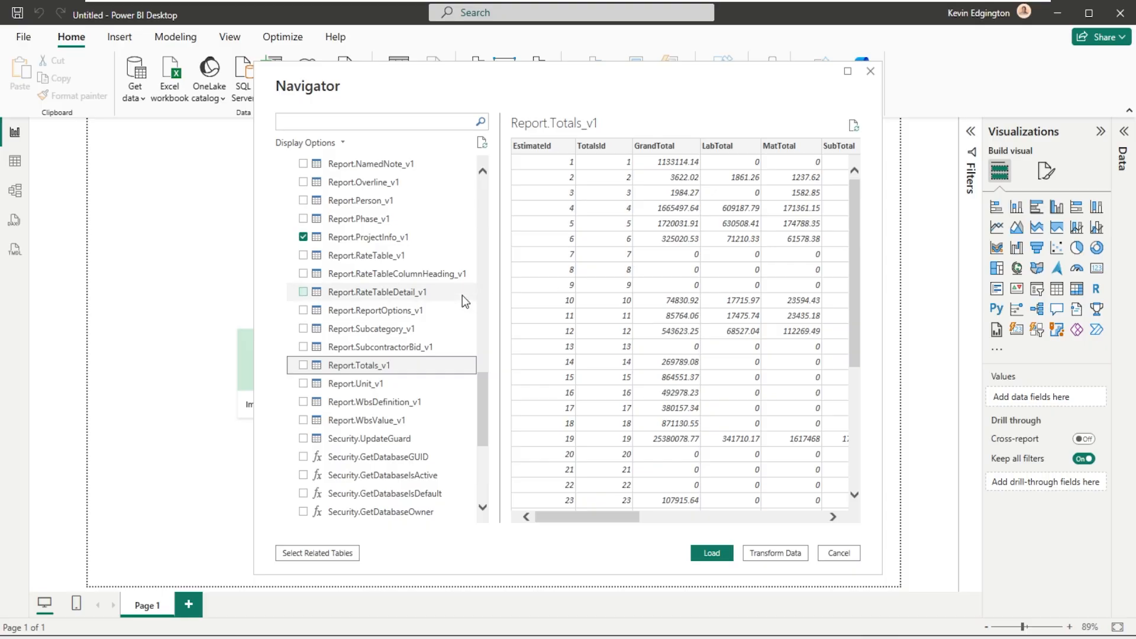
- Deselect Report.Estimate_v1, keeping only Report.Item_v1 and Report.ProjectInfo_v1 chosen for loading
scroll(462, 296, "up", 5)
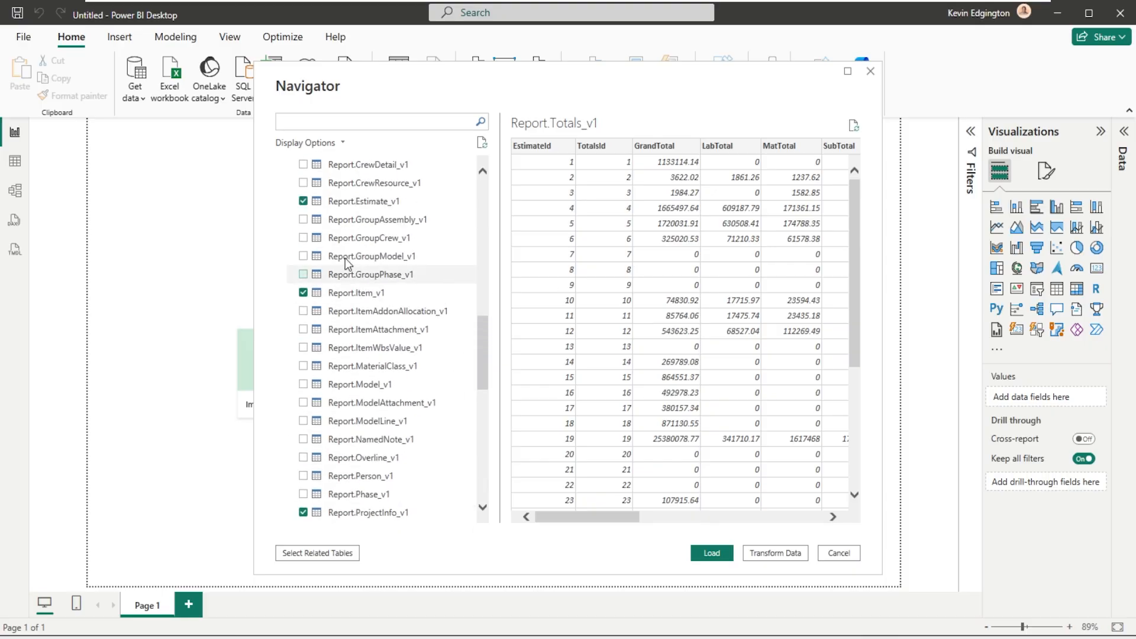
left_click(303, 202)
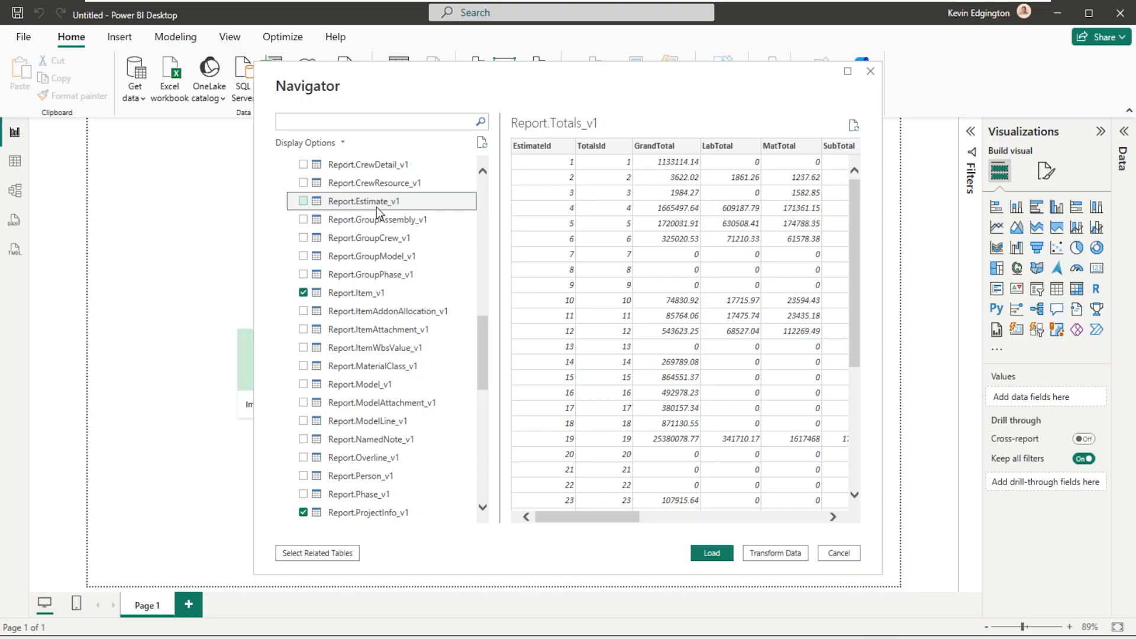
scroll(376, 207, "down", 1)
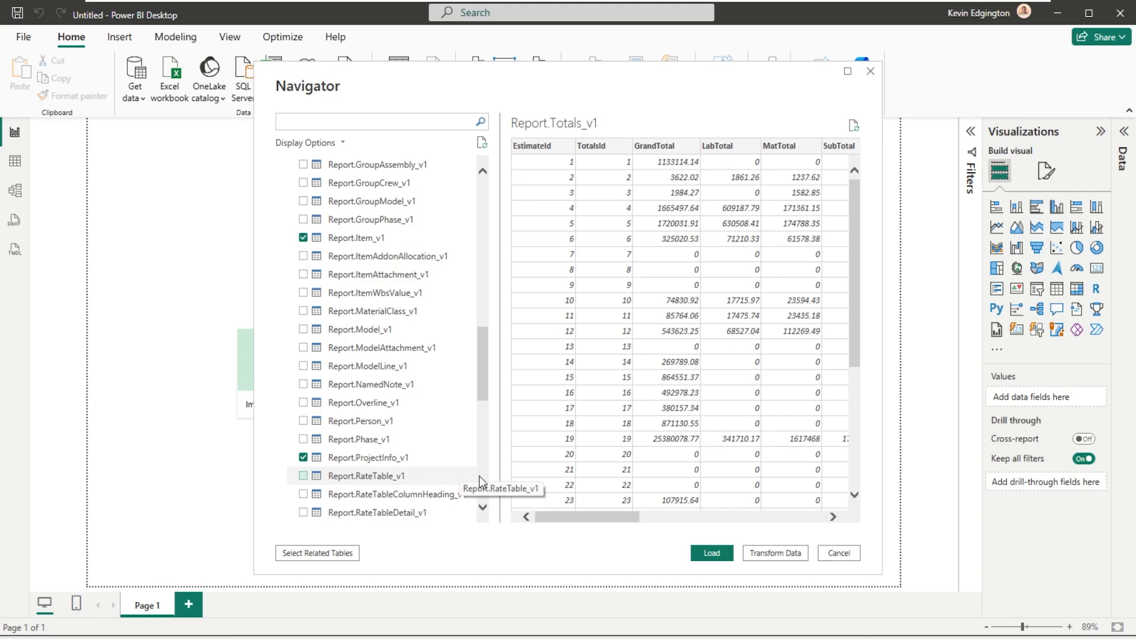
- Load Report.Item_v1 and Report.ProjectInfo_v1 into the report, and show their table cards in Model view
left_click(712, 553)
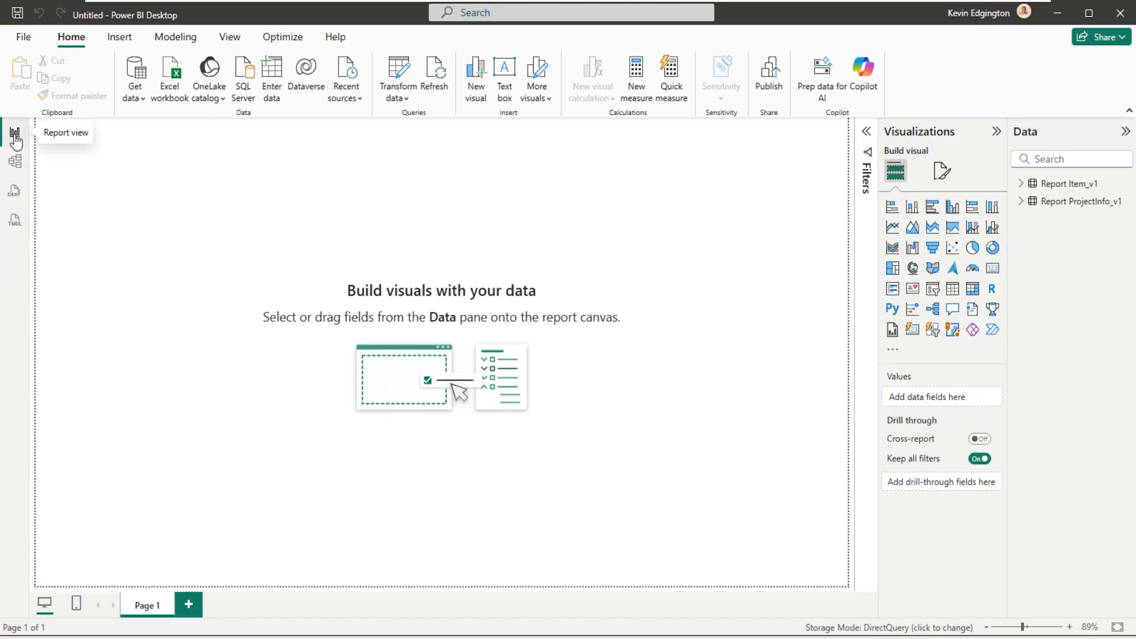
left_click(15, 162)
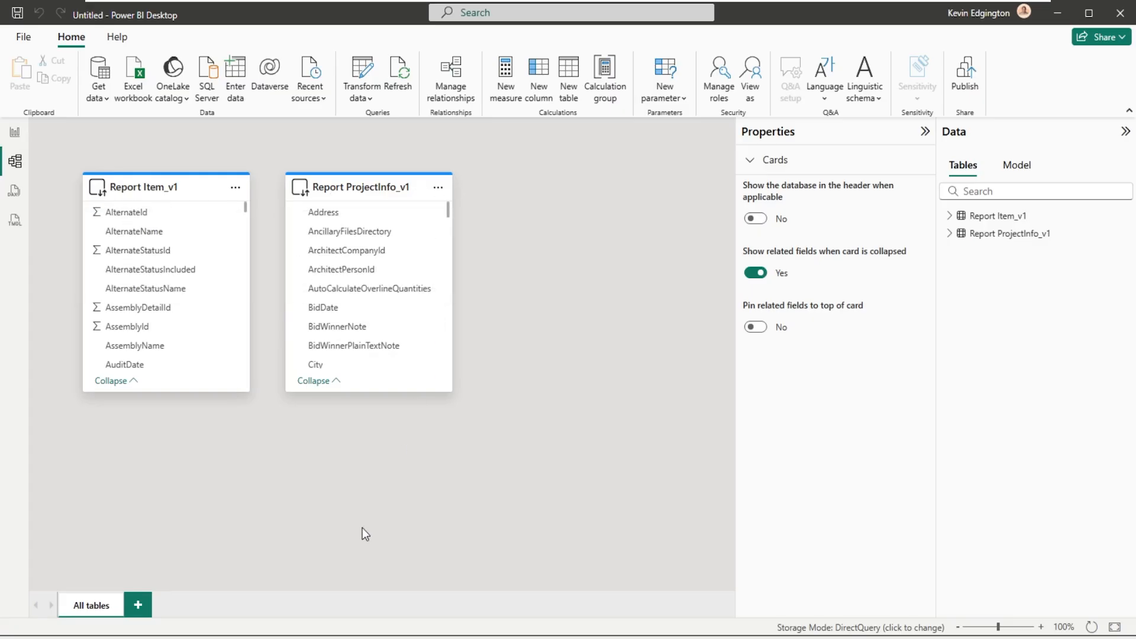
- Examine the fields of Report Item_v1 in its model card, including the equipment, labor, material, subcontract and WBS fields
mouse_move(174, 191)
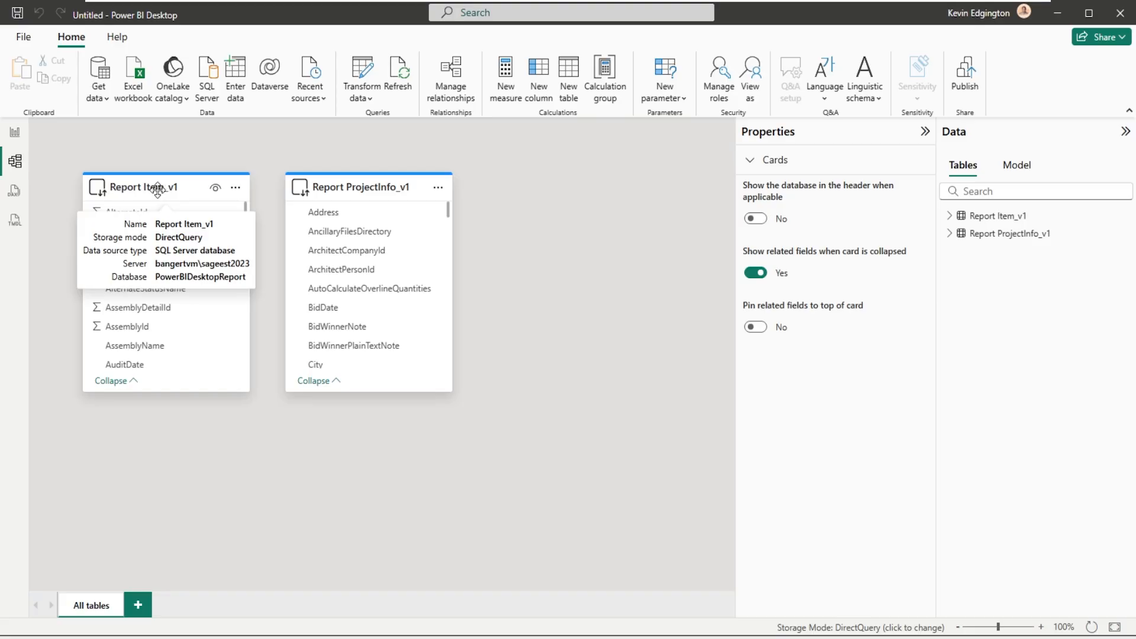
mouse_move(400, 188)
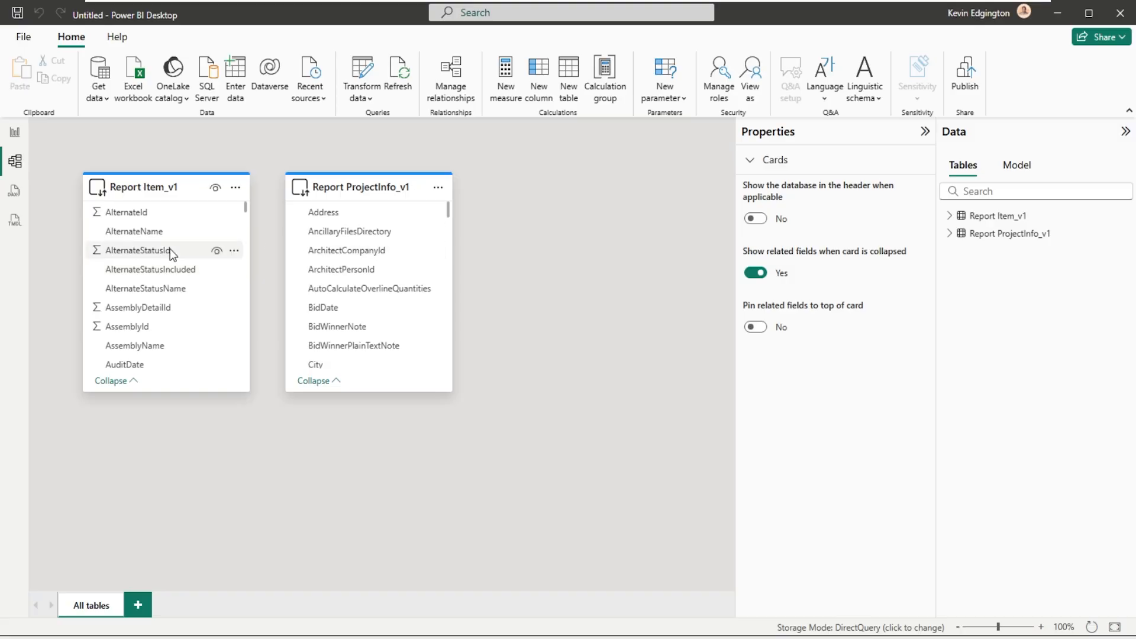
scroll(169, 248, "down", 10)
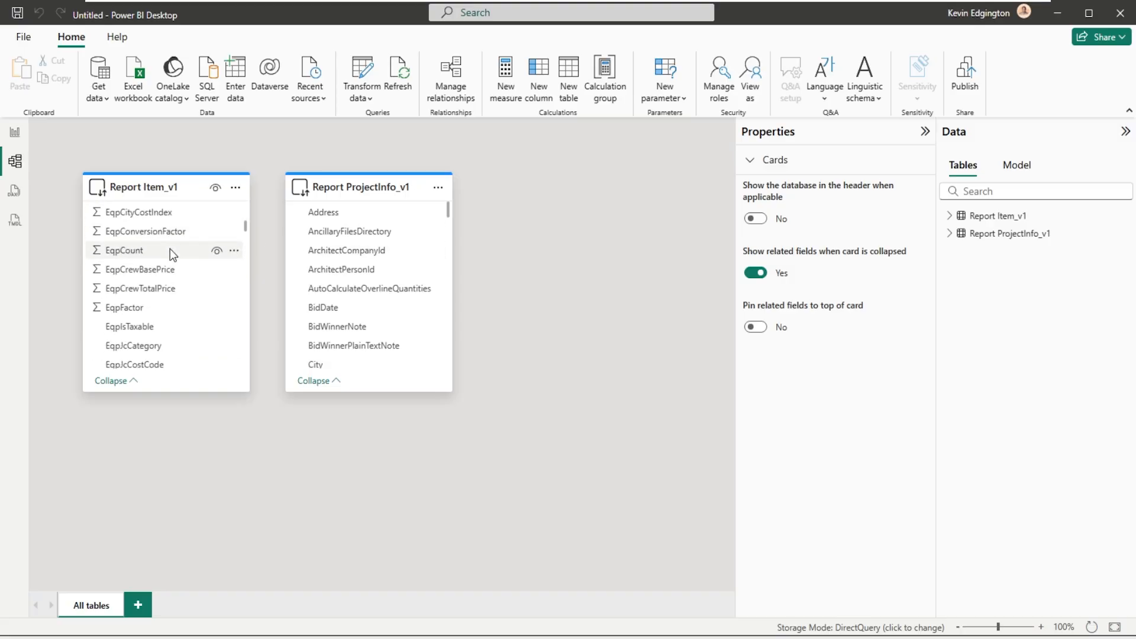
scroll(169, 248, "down", 10)
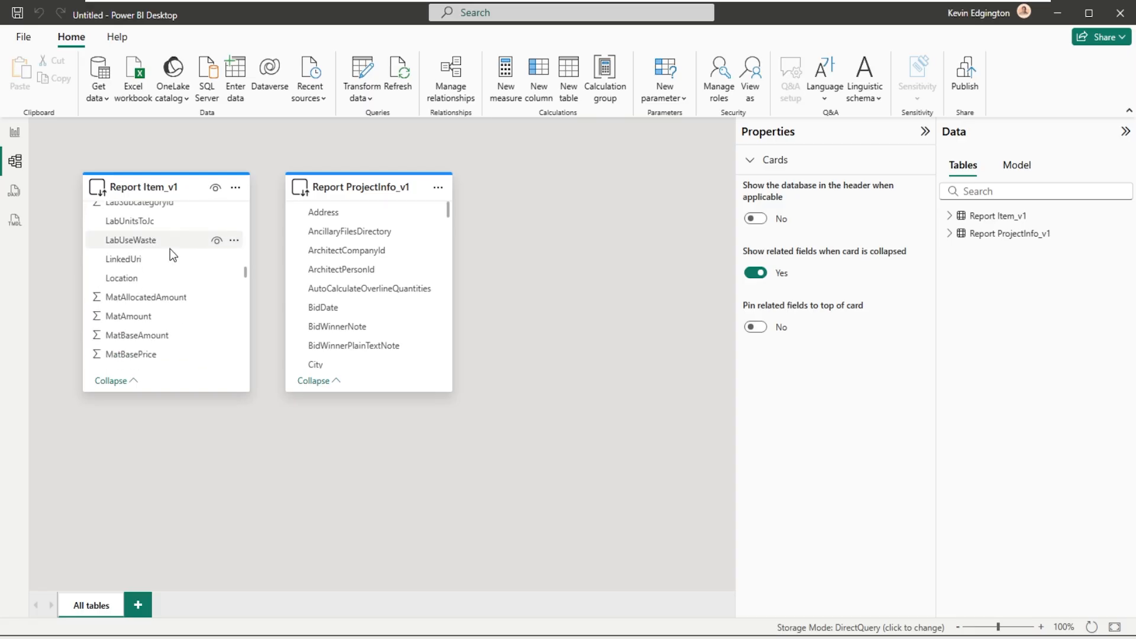
scroll(169, 249, "down", 15)
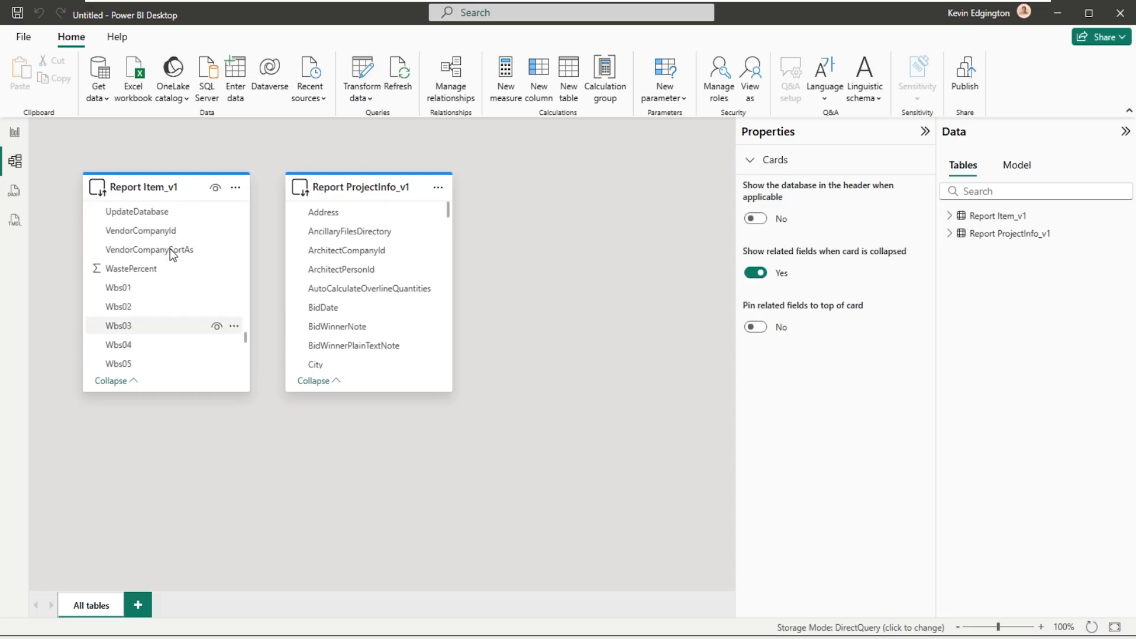
scroll(169, 249, "up", 5)
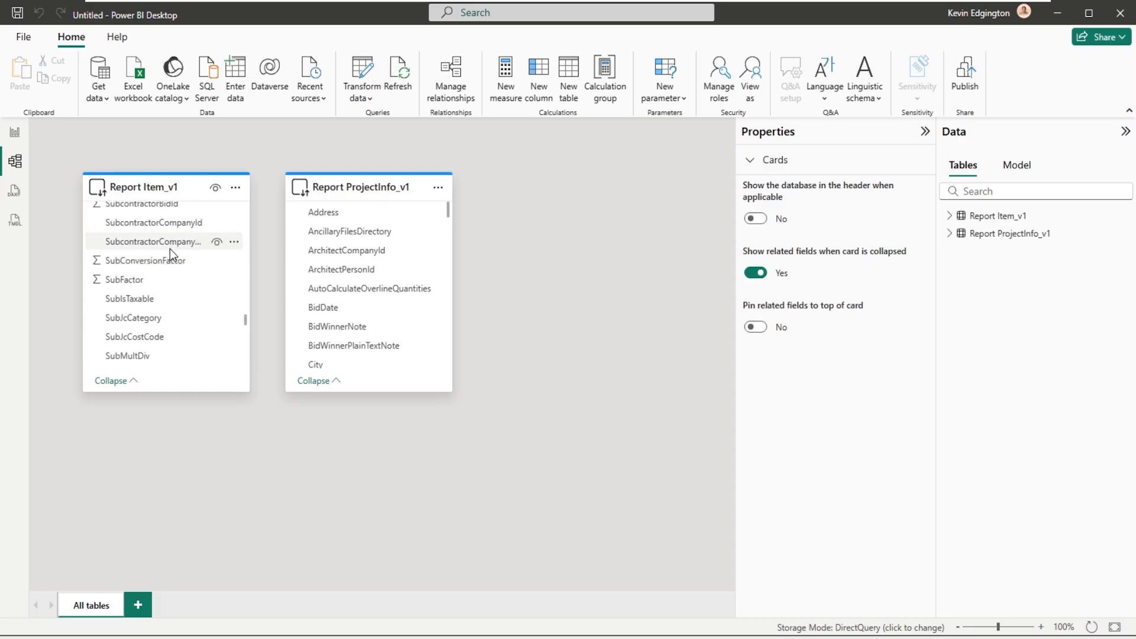
scroll(169, 249, "up", 5)
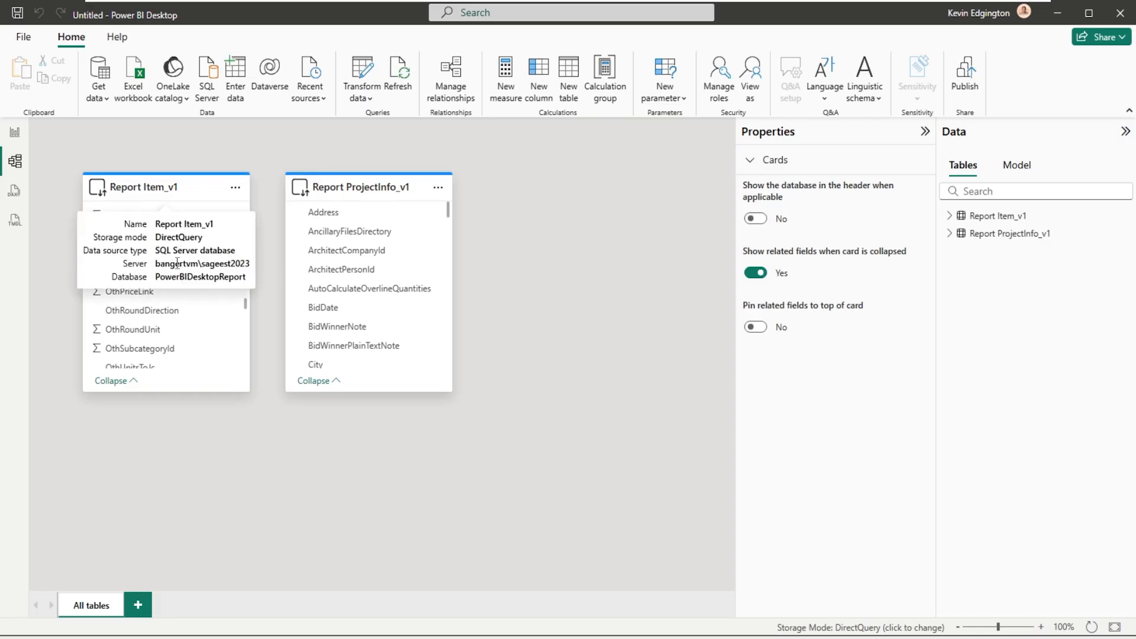
scroll(168, 330, "down", 4)
scroll(168, 330, "down", 10)
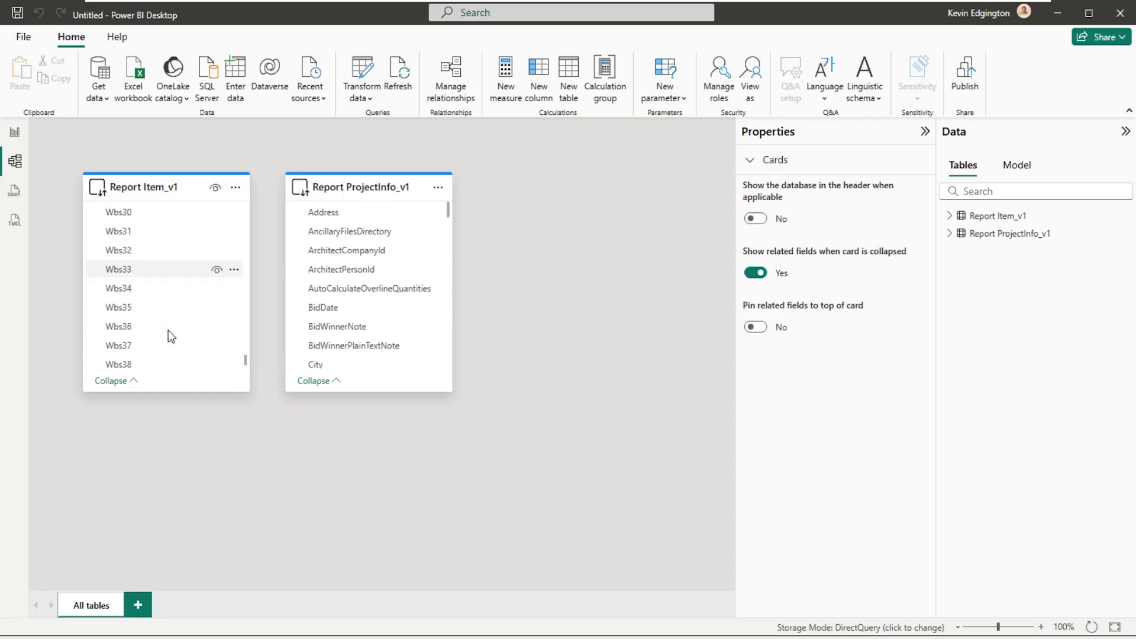
scroll(168, 330, "up", 8)
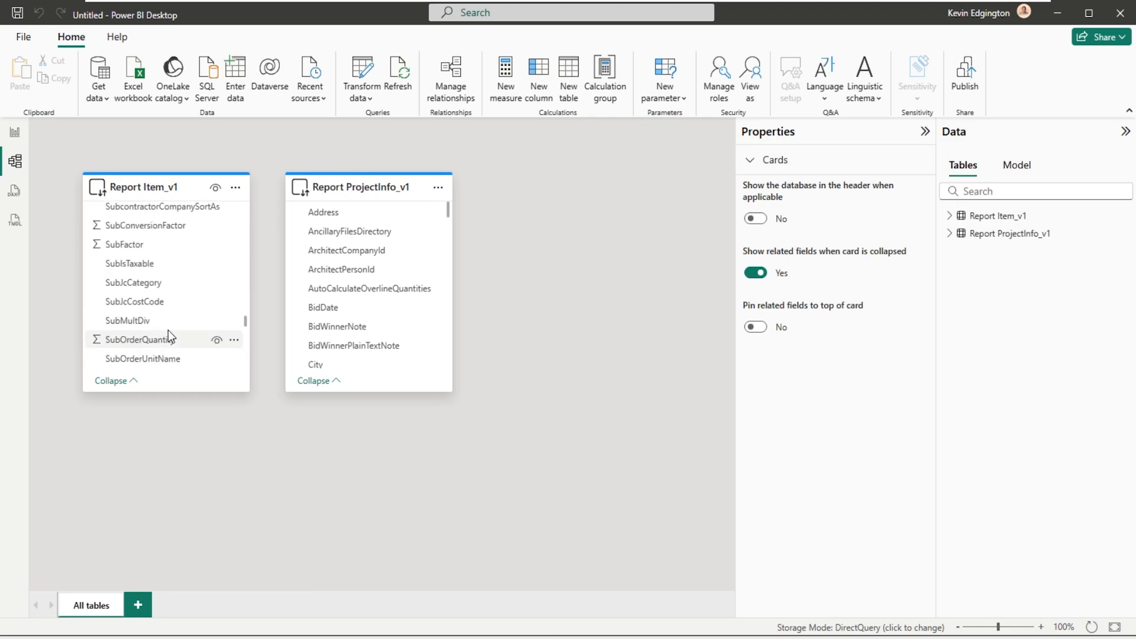
scroll(168, 330, "up", 10)
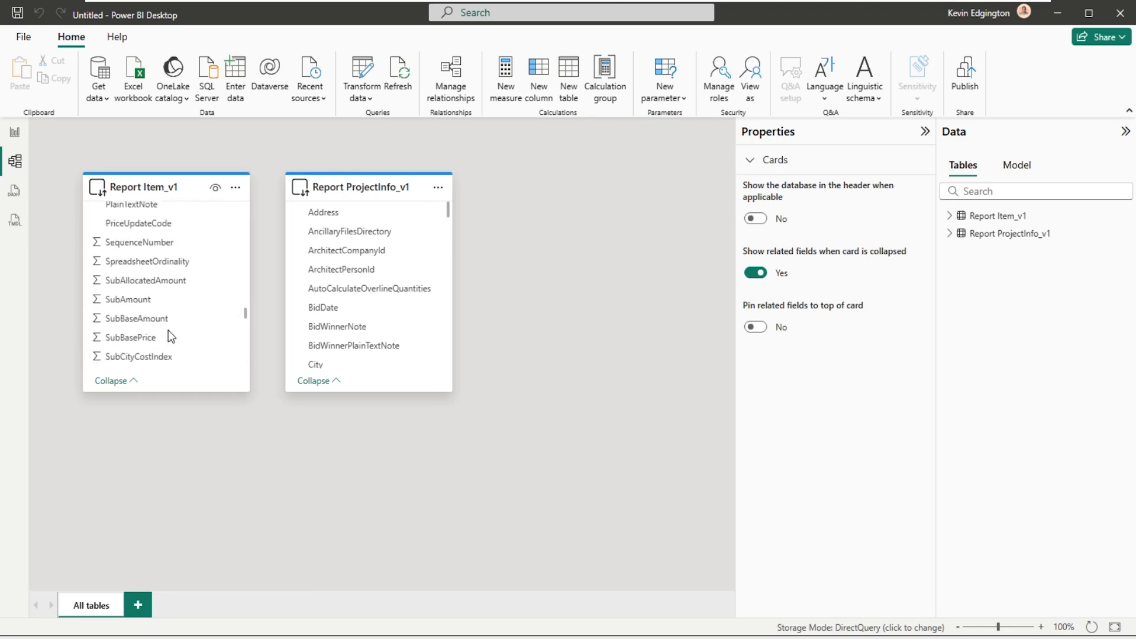
scroll(168, 330, "up", 10)
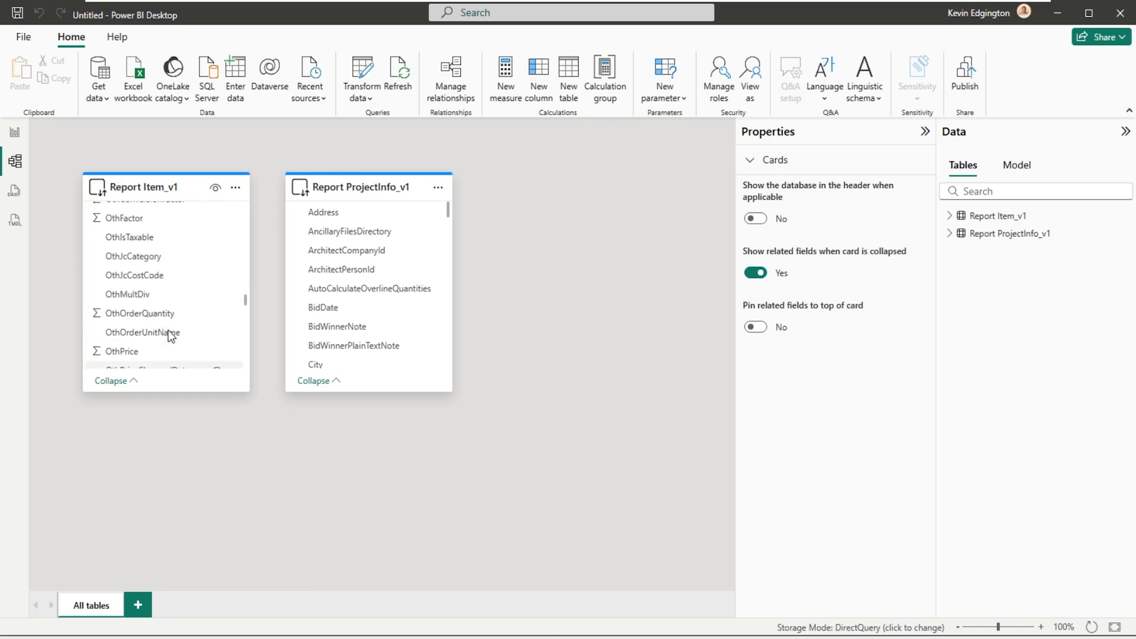
scroll(168, 330, "up", 10)
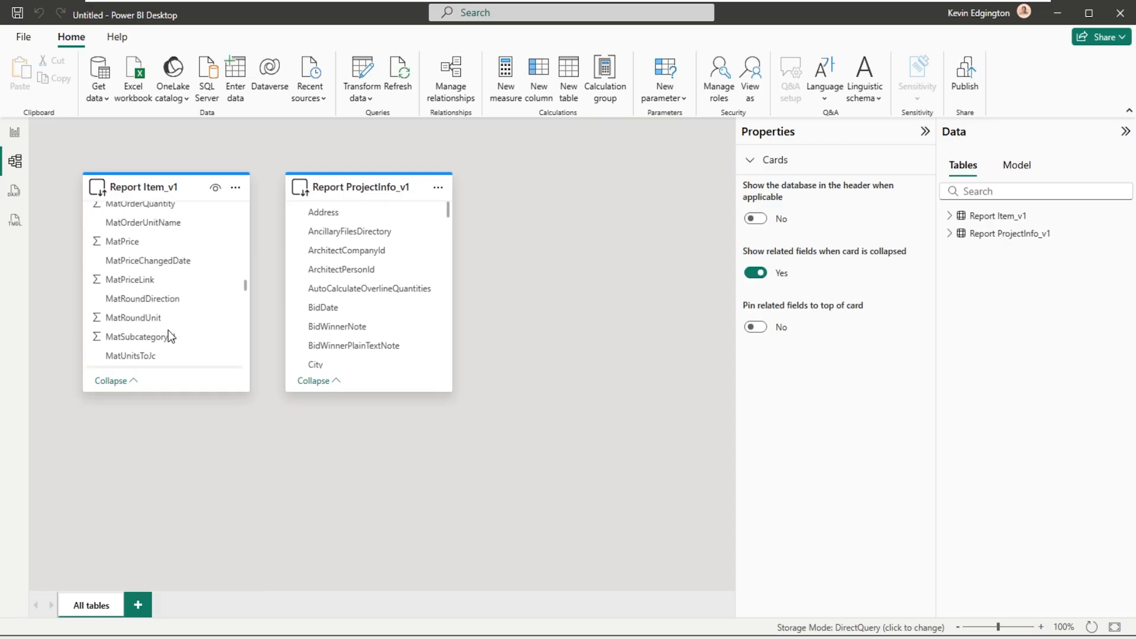
scroll(168, 330, "up", 10)
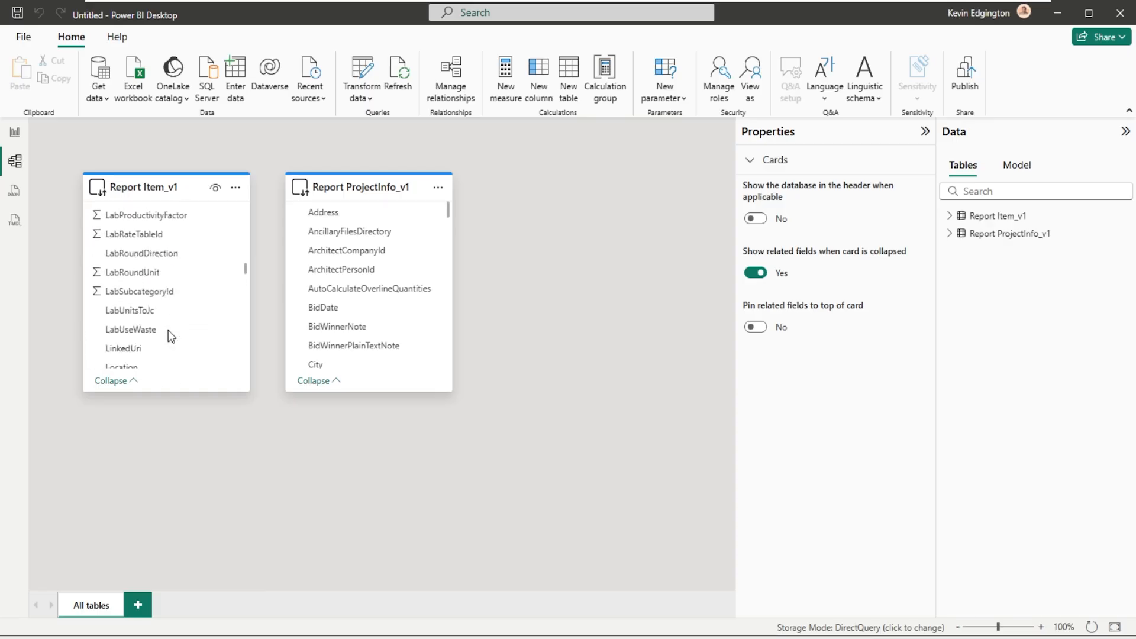
- Create an active many-to-one relationship on EstimateId from Report Item_v1 to Report ProjectInfo_v1, and move the ProjectInfo card farther from the Item card
scroll(168, 334, "up", 10)
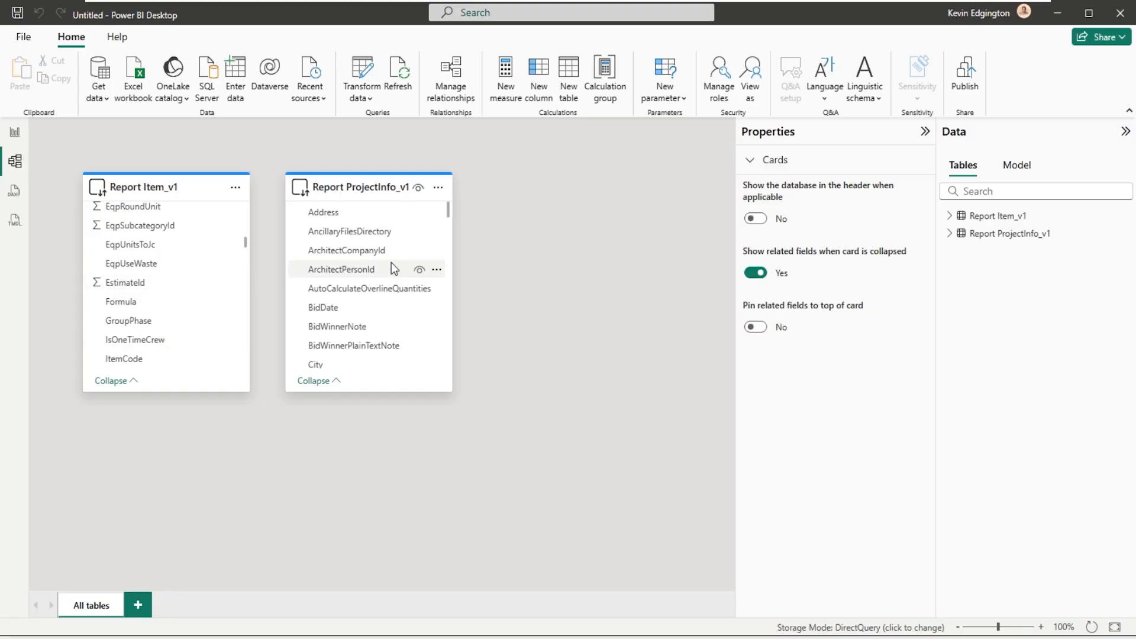
scroll(391, 264, "down", 4)
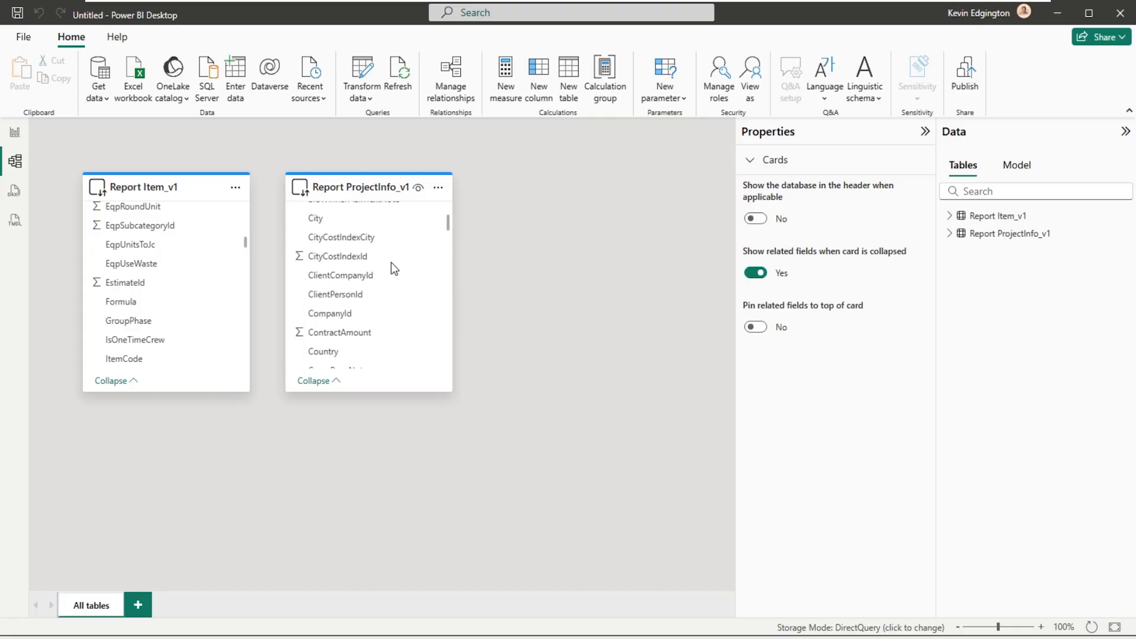
scroll(392, 262, "down", 4)
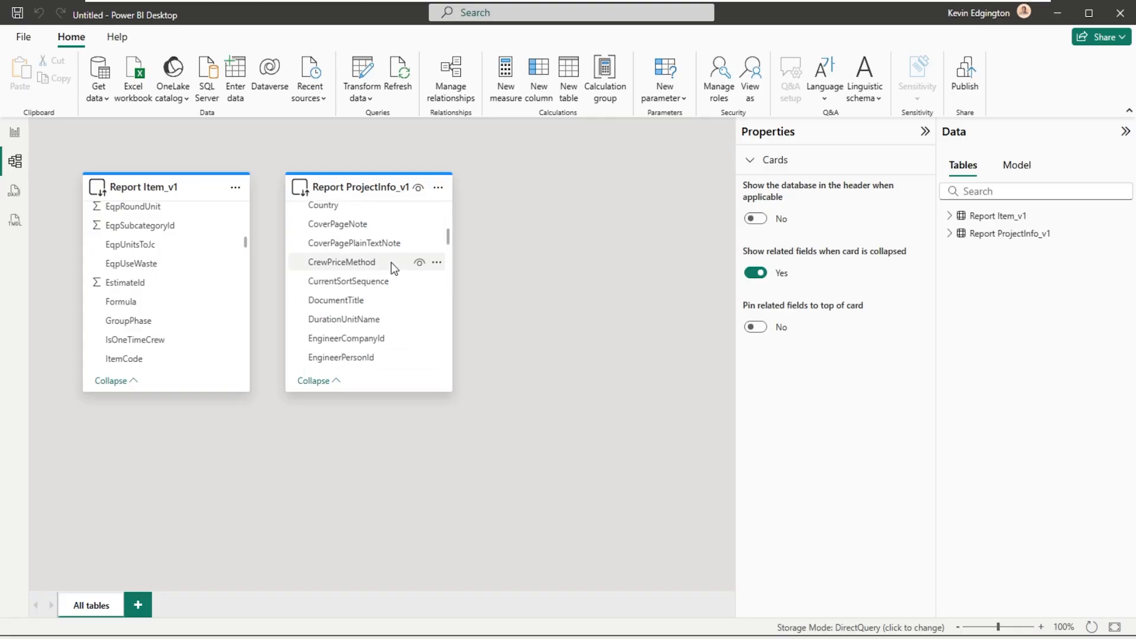
scroll(392, 261, "down", 1)
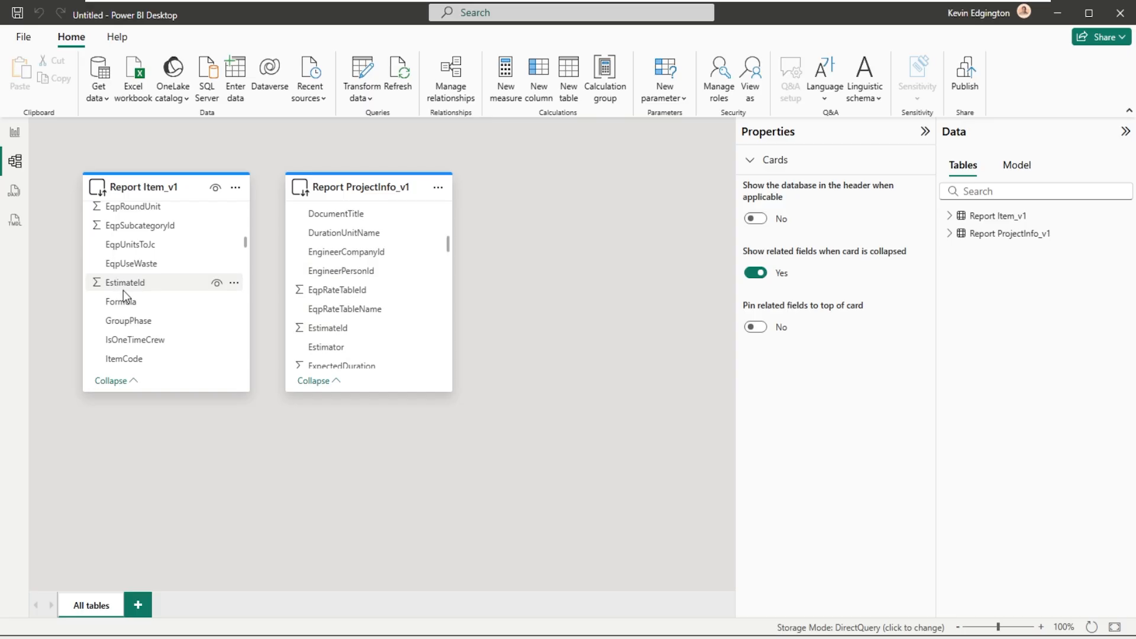
left_click_drag(127, 284, 320, 327)
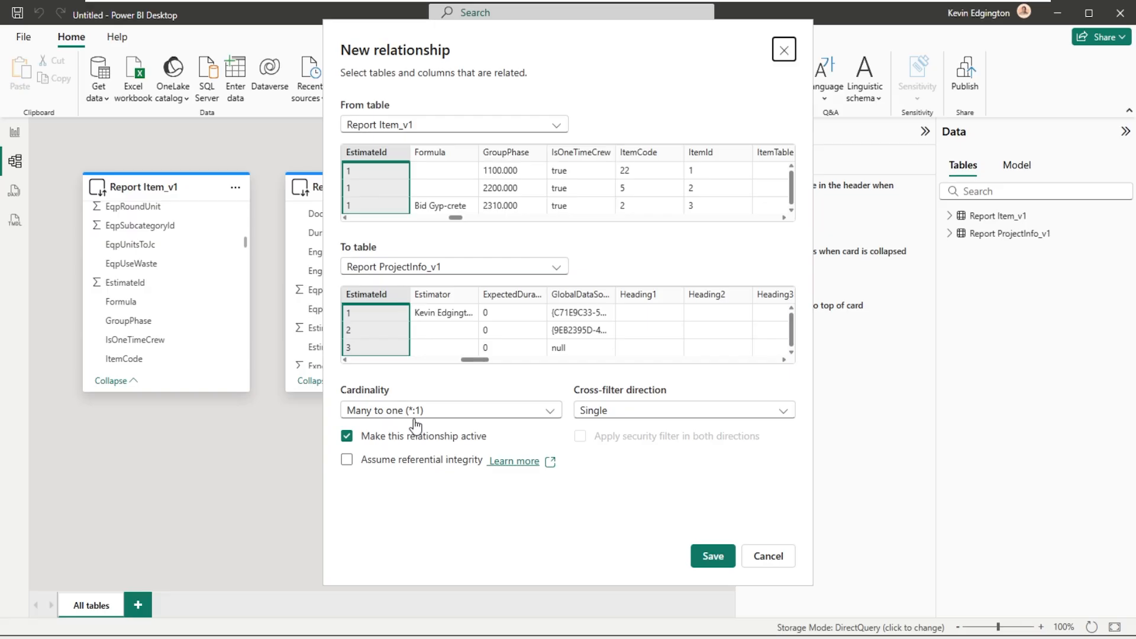
left_click(461, 409)
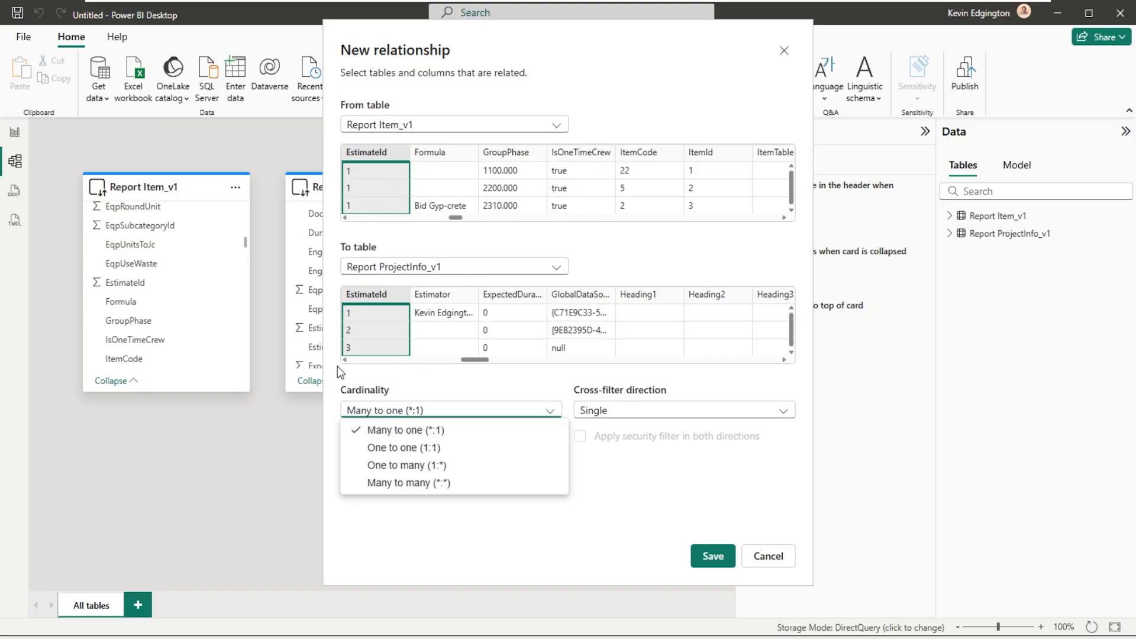
left_click(423, 430)
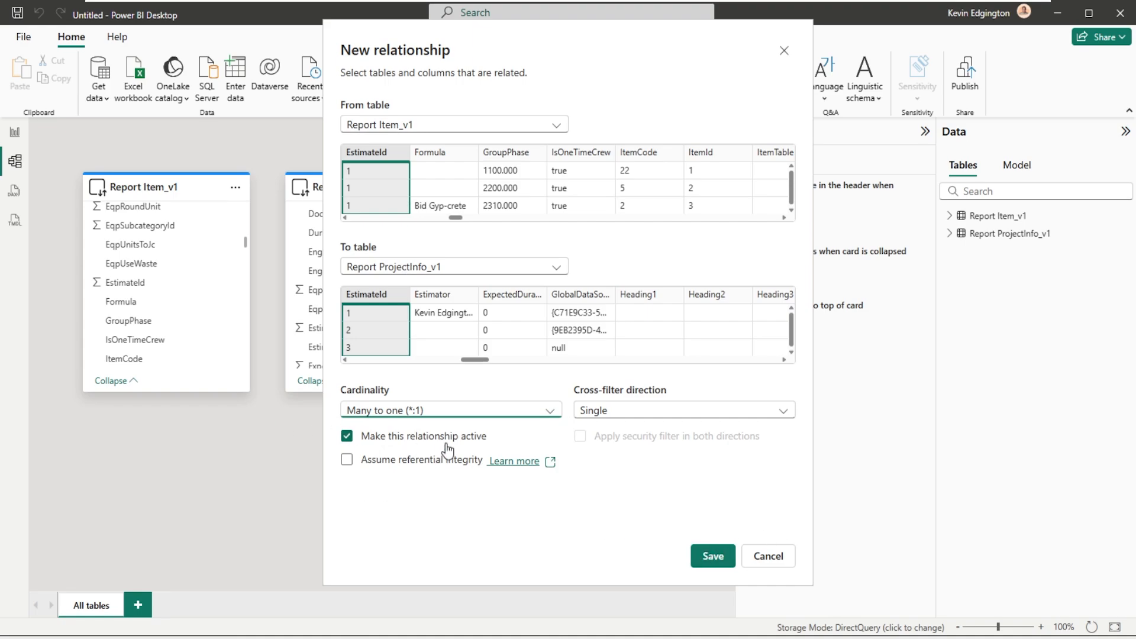
left_click(707, 562)
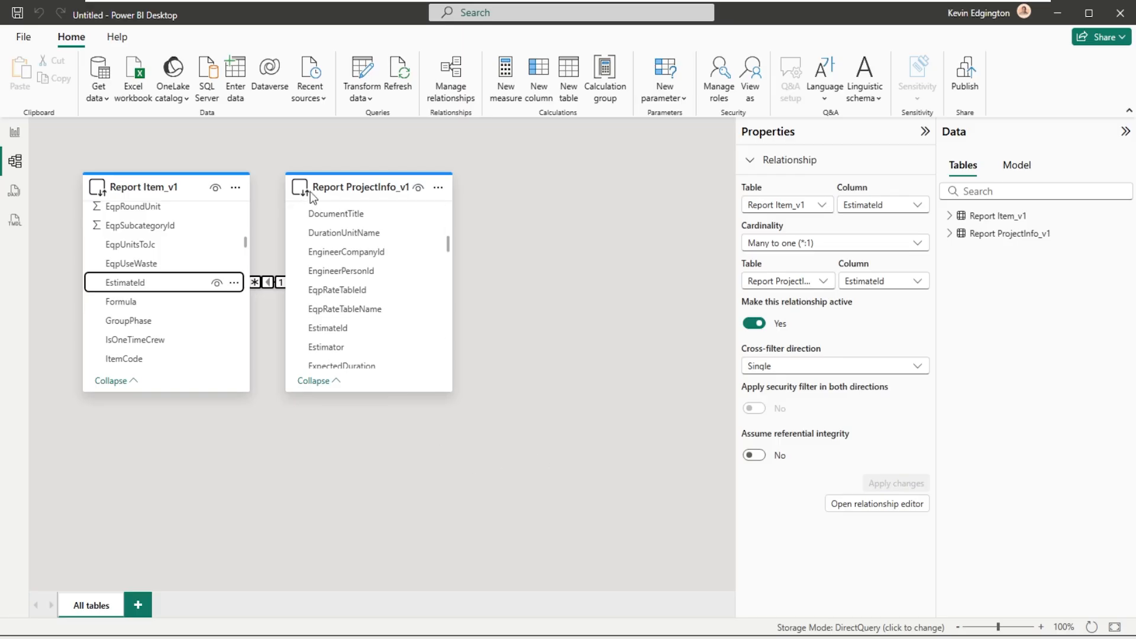
left_click_drag(310, 190, 401, 190)
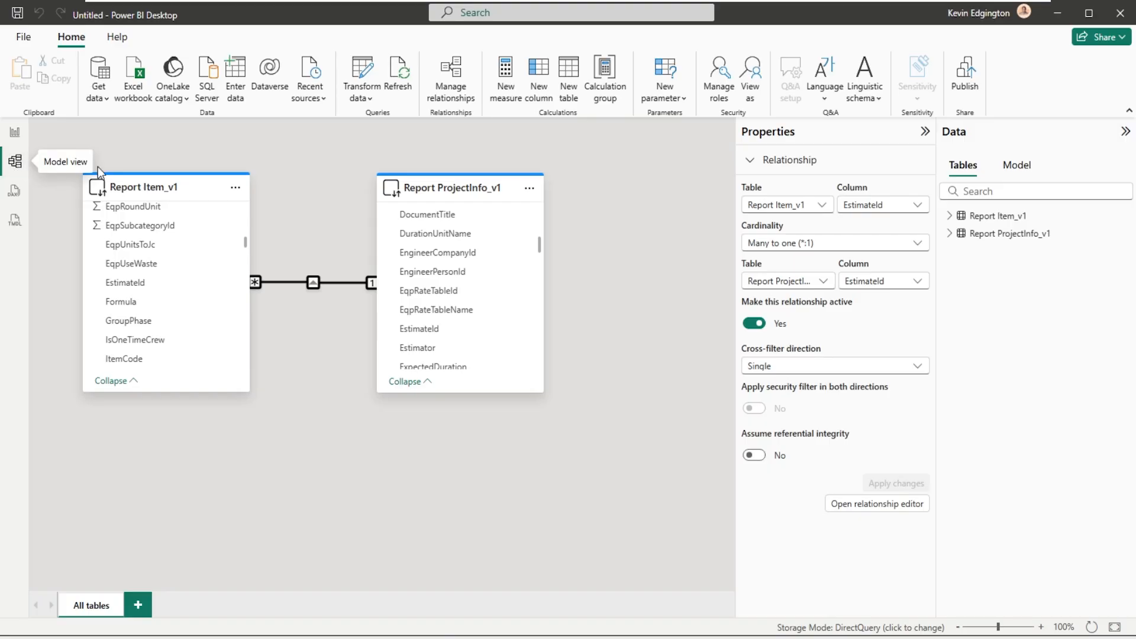
mouse_move(484, 172)
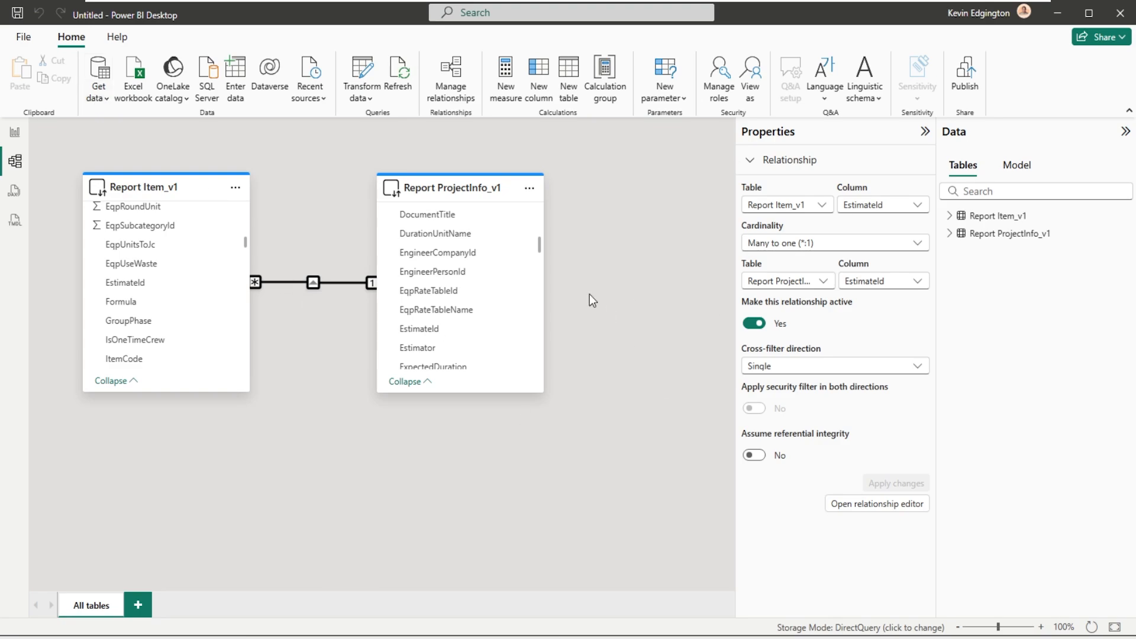
- Add an empty table visual to Page 1 in Report view, and collapse the Filters pane
left_click(15, 135)
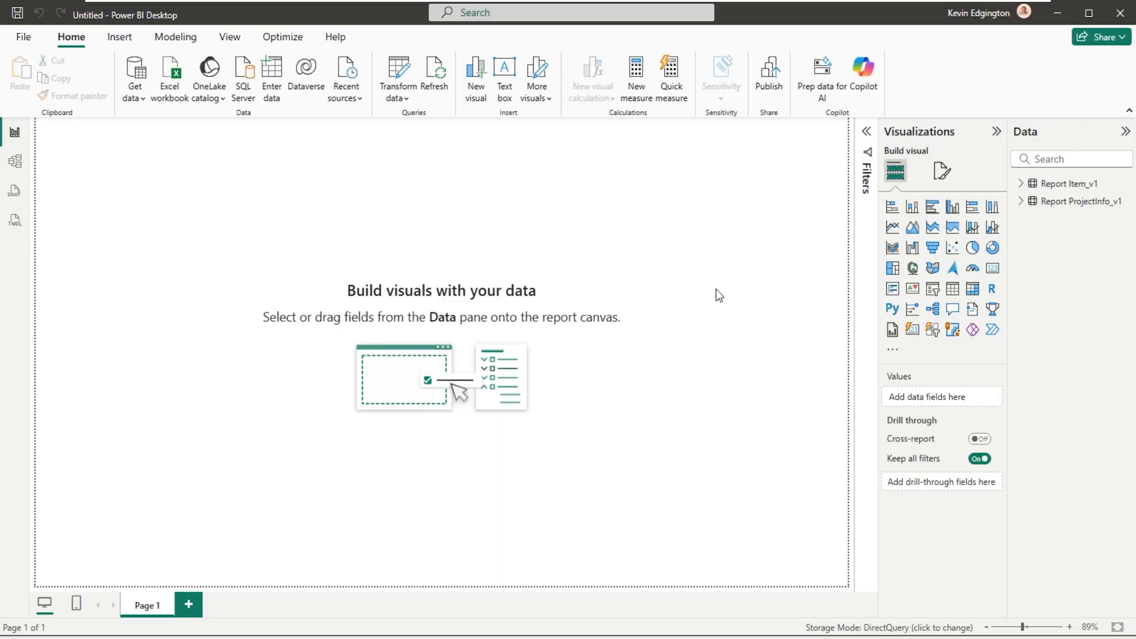
left_click(952, 289)
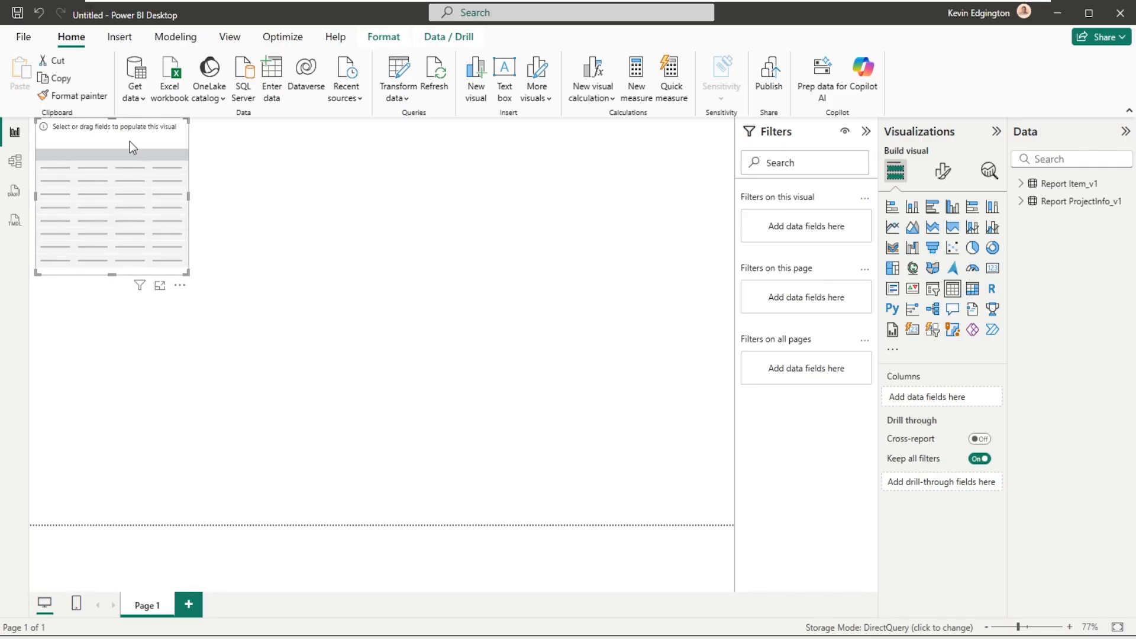
left_click(866, 133)
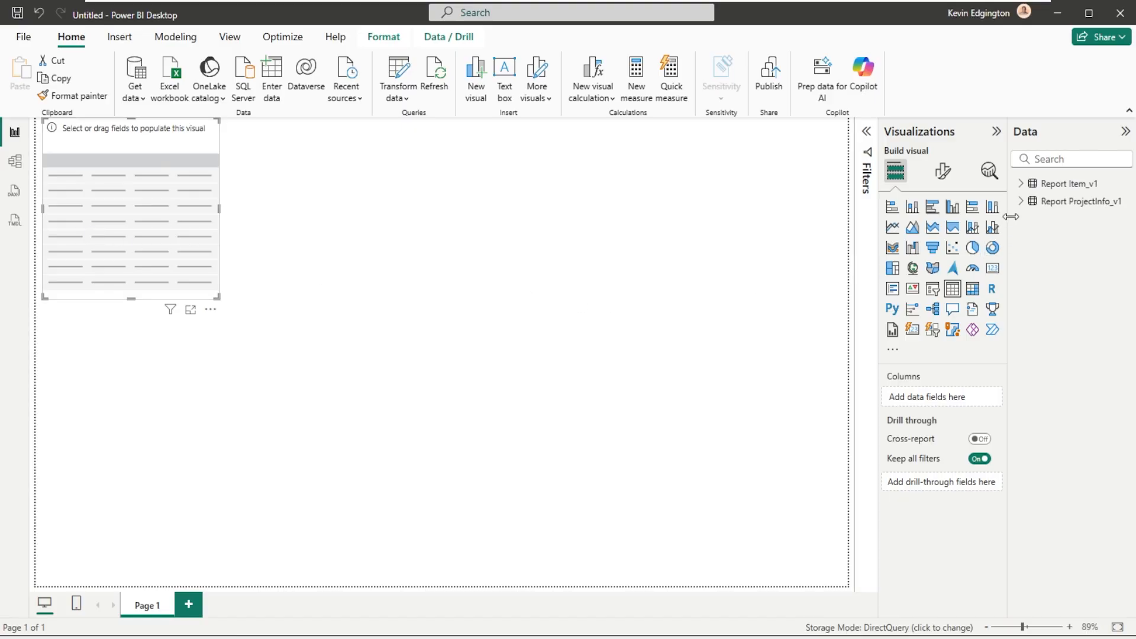
- Add ProjectClass from Report ProjectInfo_v1 as a column of the table visual, and enlarge the visual to over half the page's width and height
left_click(1022, 202)
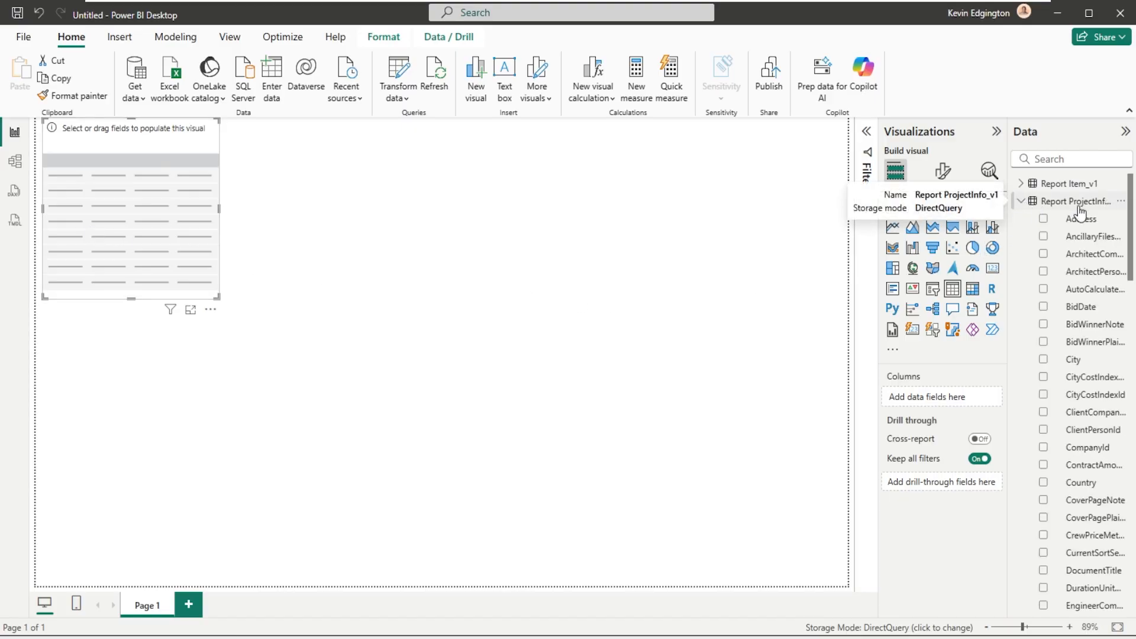
scroll(1107, 399, "down", 5)
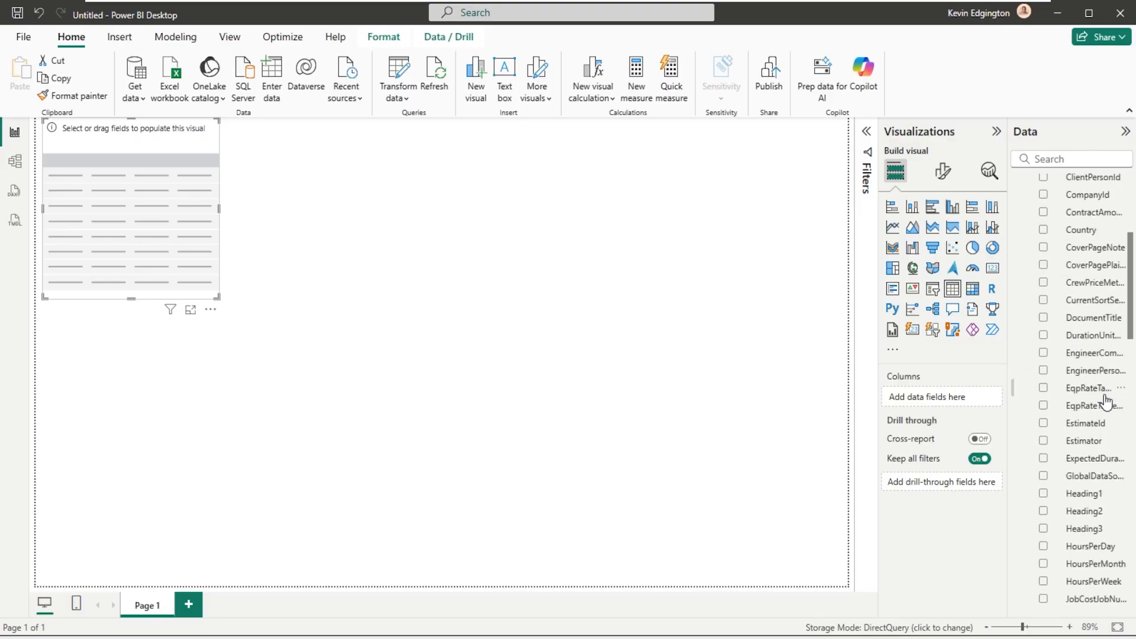
scroll(1106, 402, "up", 2)
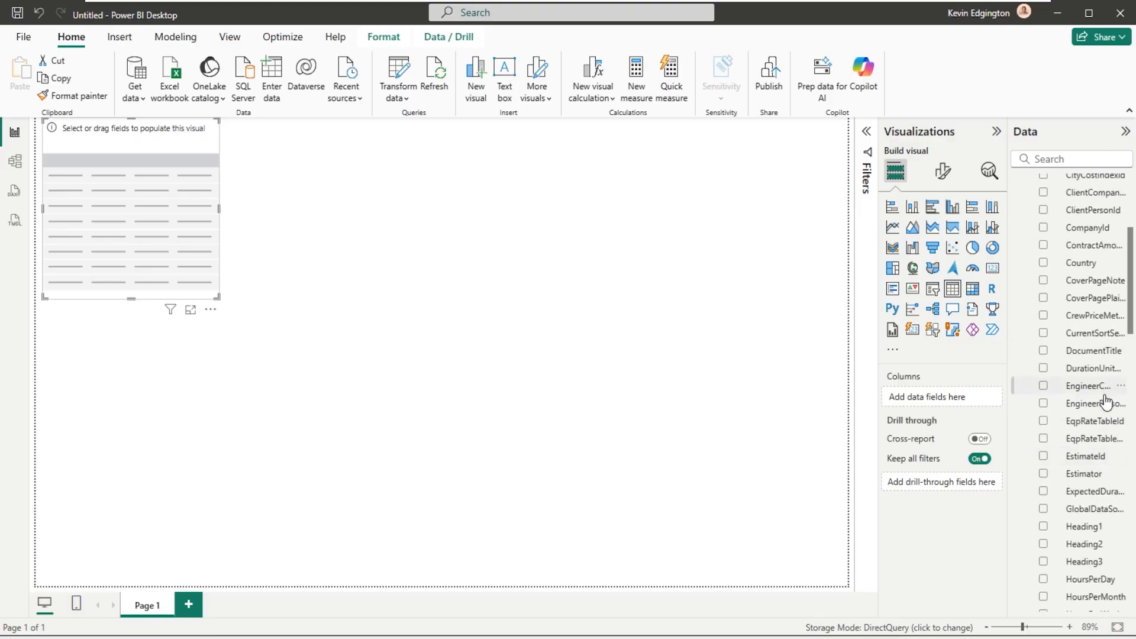
scroll(1106, 400, "down", 7)
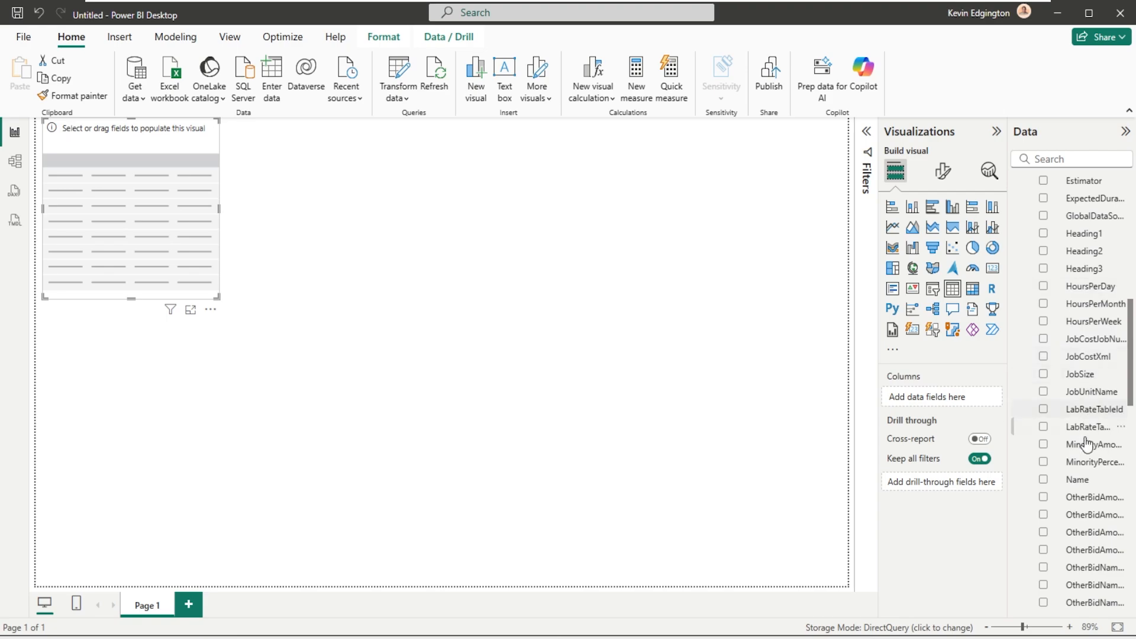
scroll(1084, 474, "down", 1)
scroll(1084, 473, "down", 3)
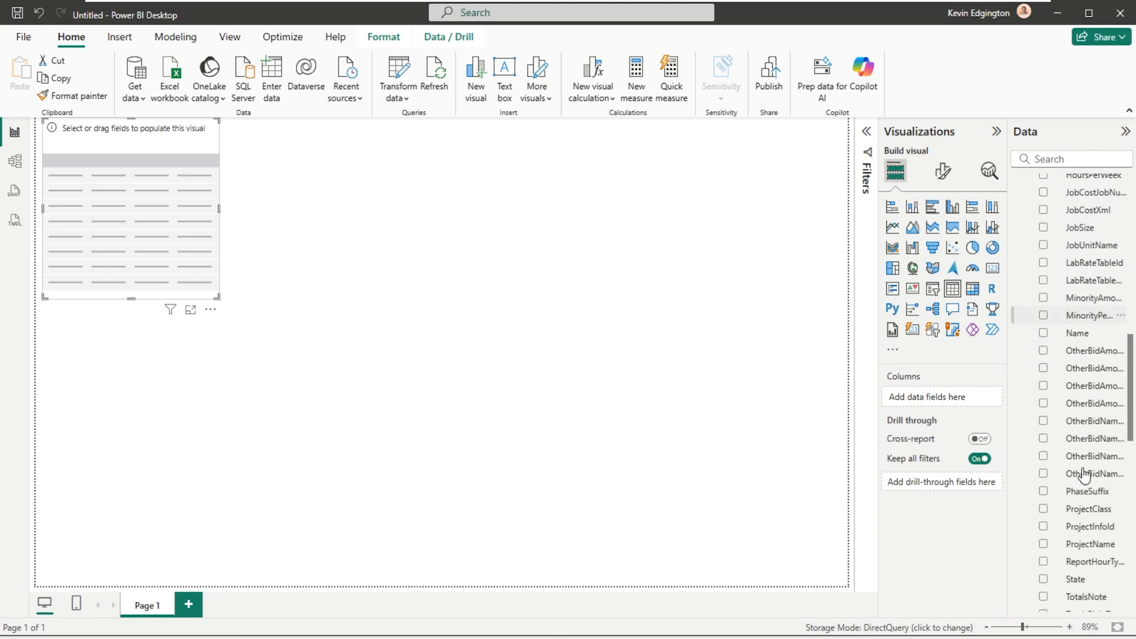
left_click(1084, 517)
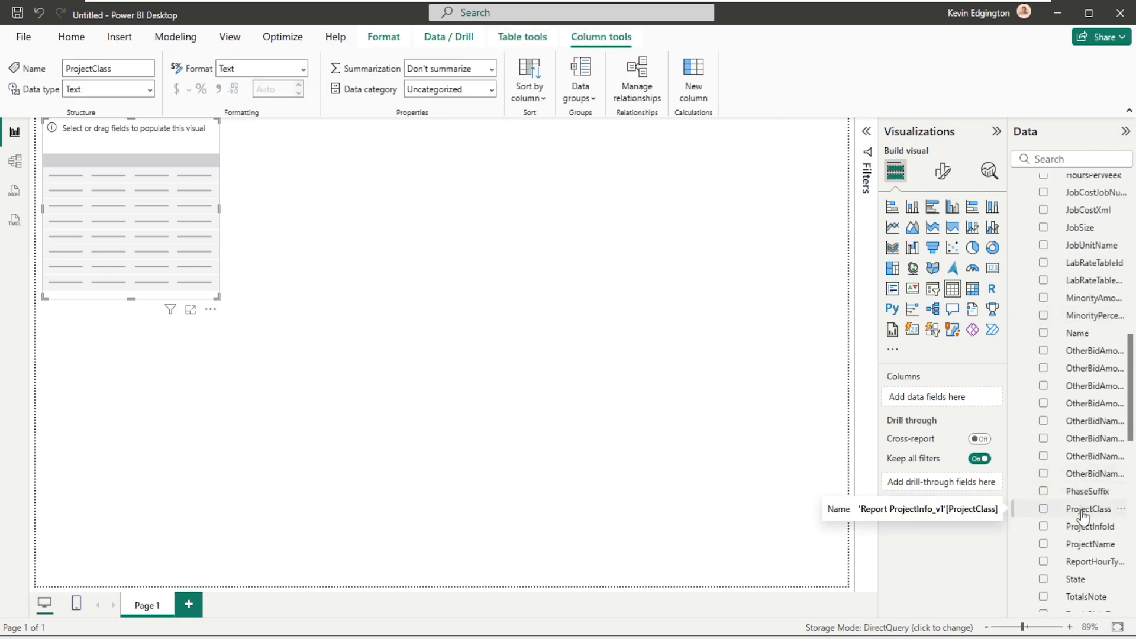
left_click_drag(1084, 516, 113, 185)
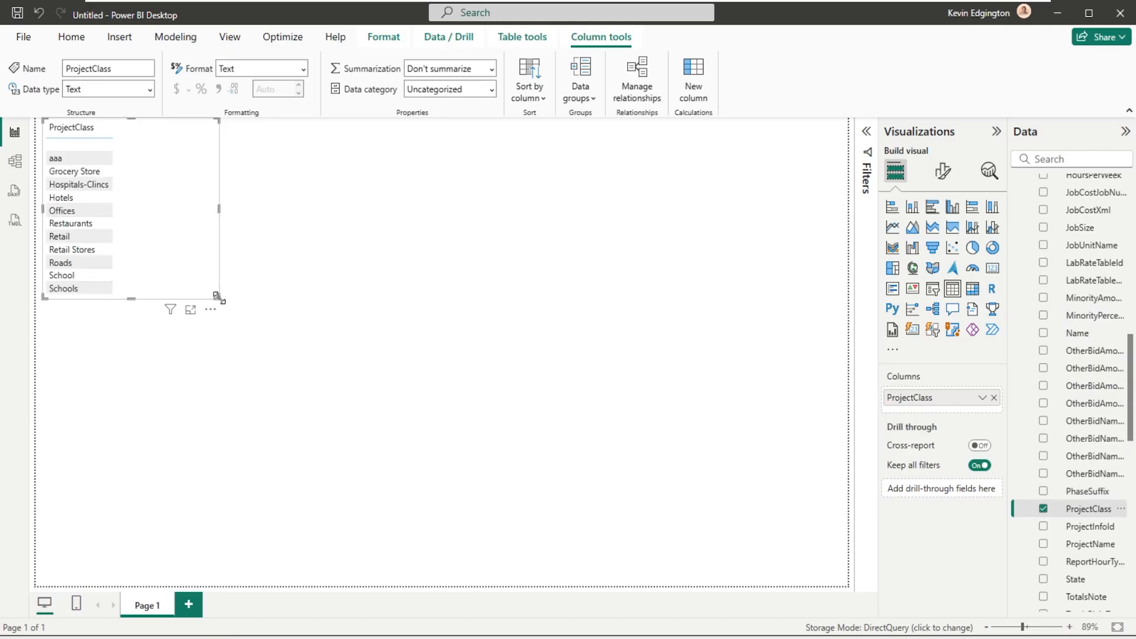
left_click_drag(218, 297, 487, 447)
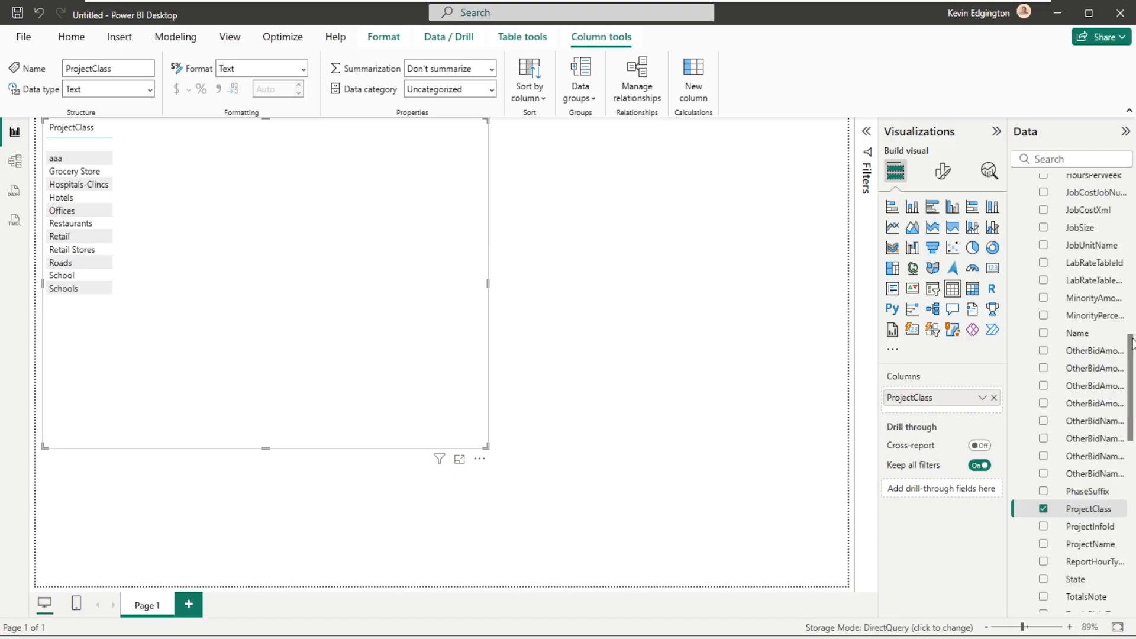
mouse_move(1131, 355)
left_mouse_down()
mouse_move(1134, 190)
mouse_move(1133, 354)
left_mouse_up()
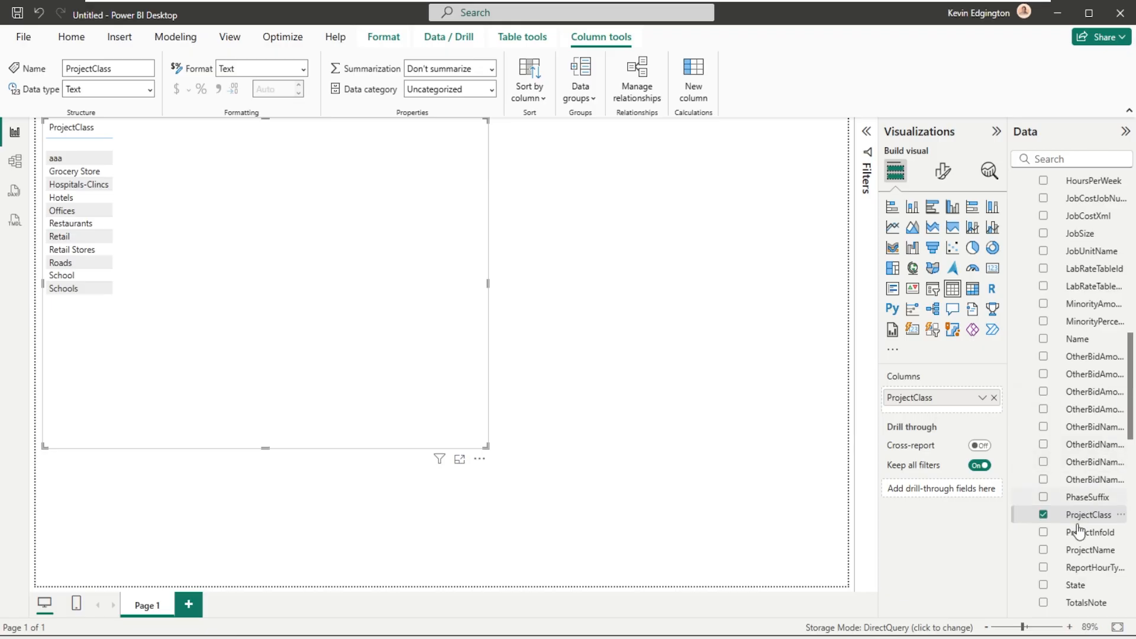
- Add ProjectName from Report ProjectInfo_v1 and Description from Report Item_v1 as columns of the table visual, and browse its rows
left_click_drag(1077, 555, 172, 166)
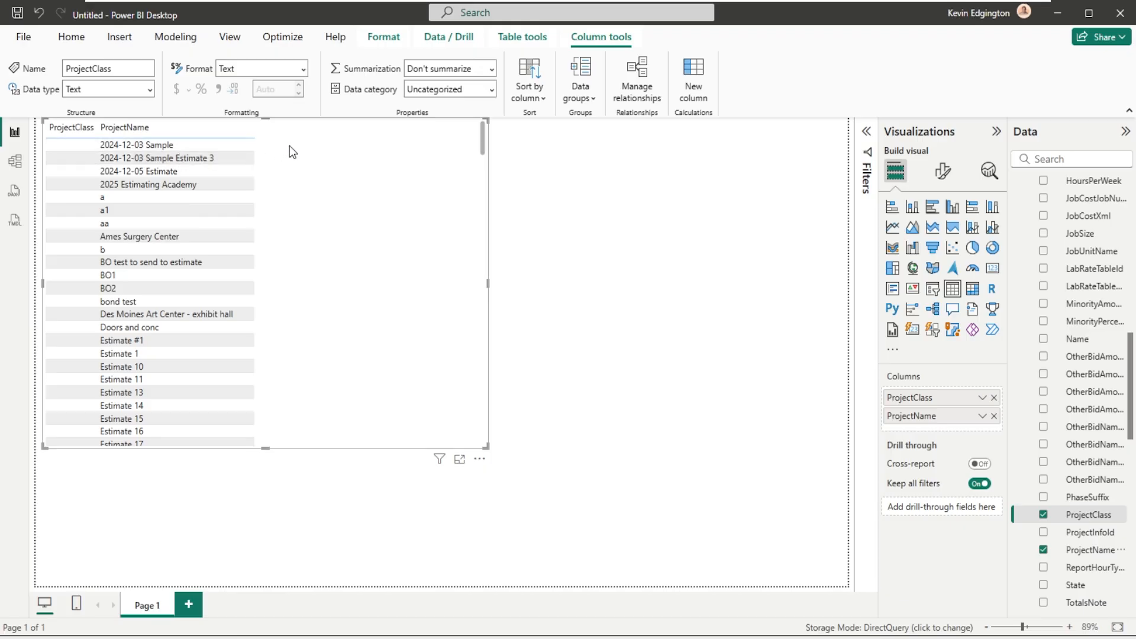
scroll(1132, 296, "up", 2)
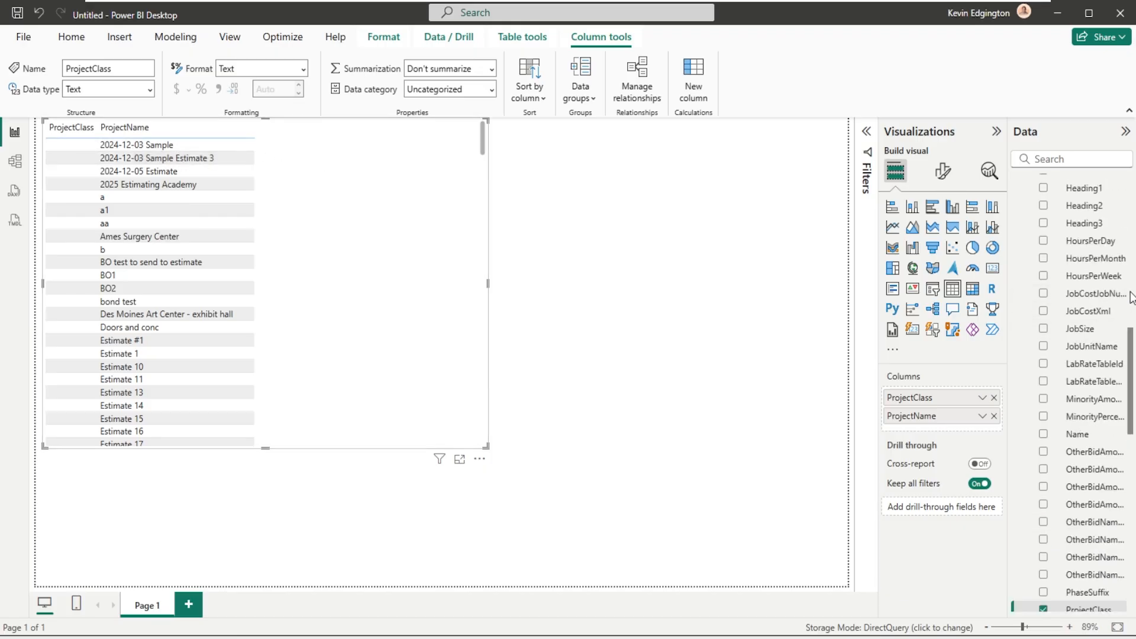
scroll(1131, 296, "up", 10)
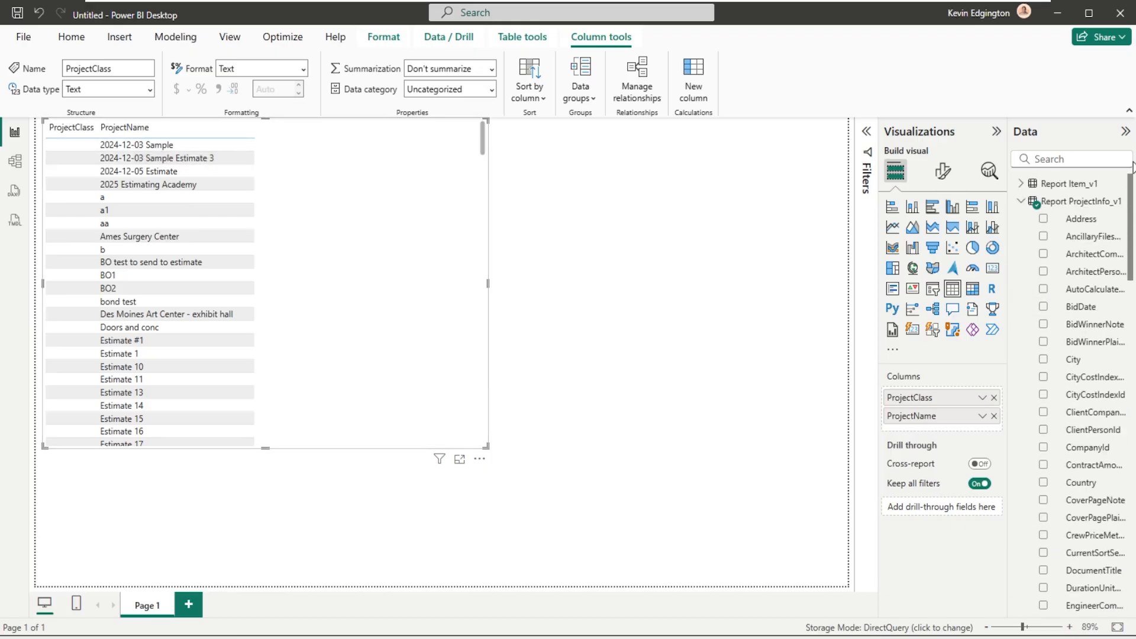
left_click(1022, 203)
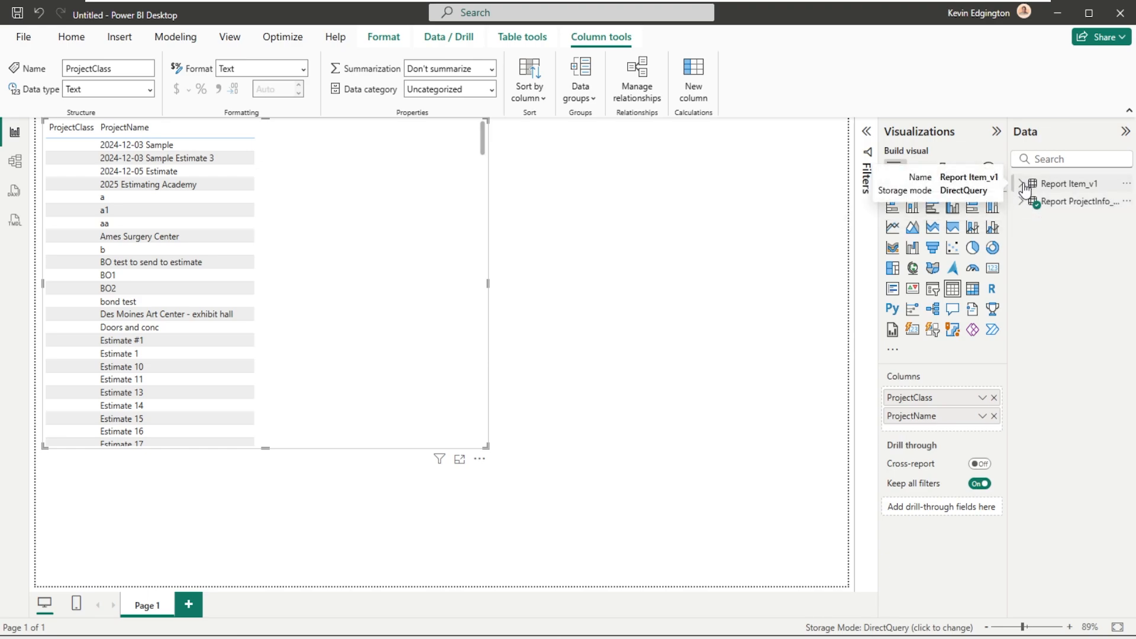
left_click(1025, 185)
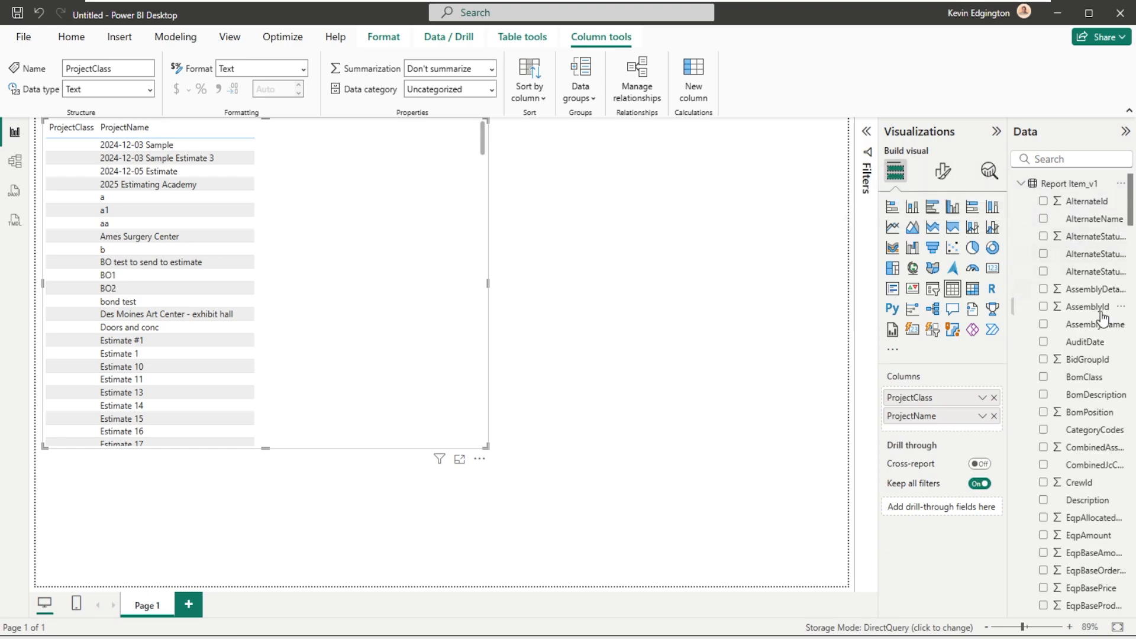
left_click_drag(1080, 502, 321, 162)
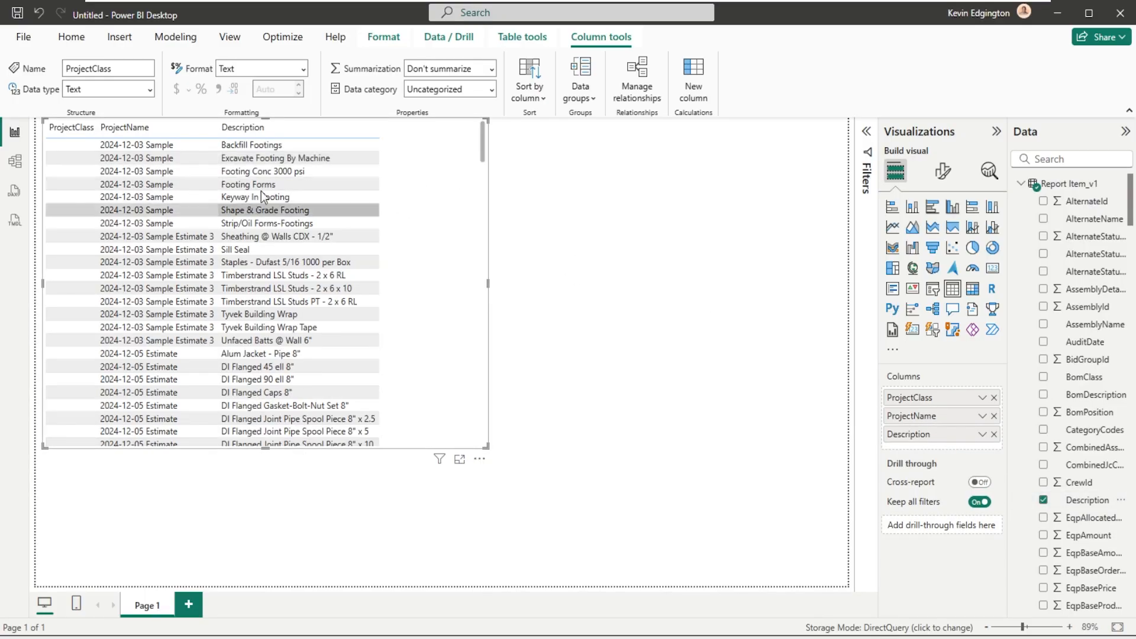
scroll(264, 148, "down", 15)
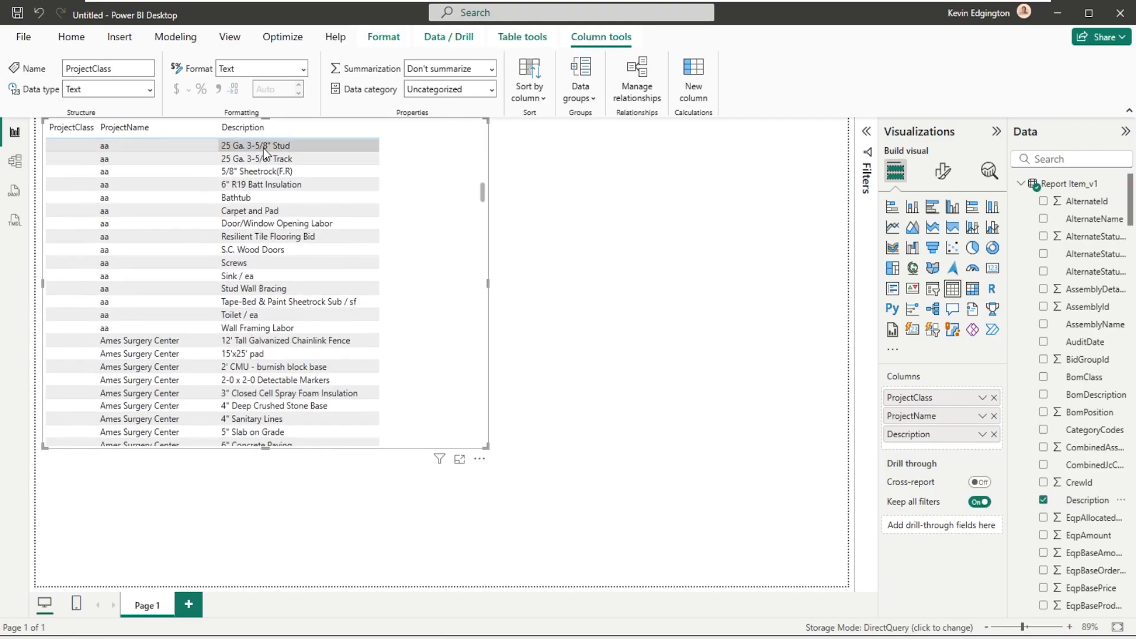
scroll(263, 148, "up", 15)
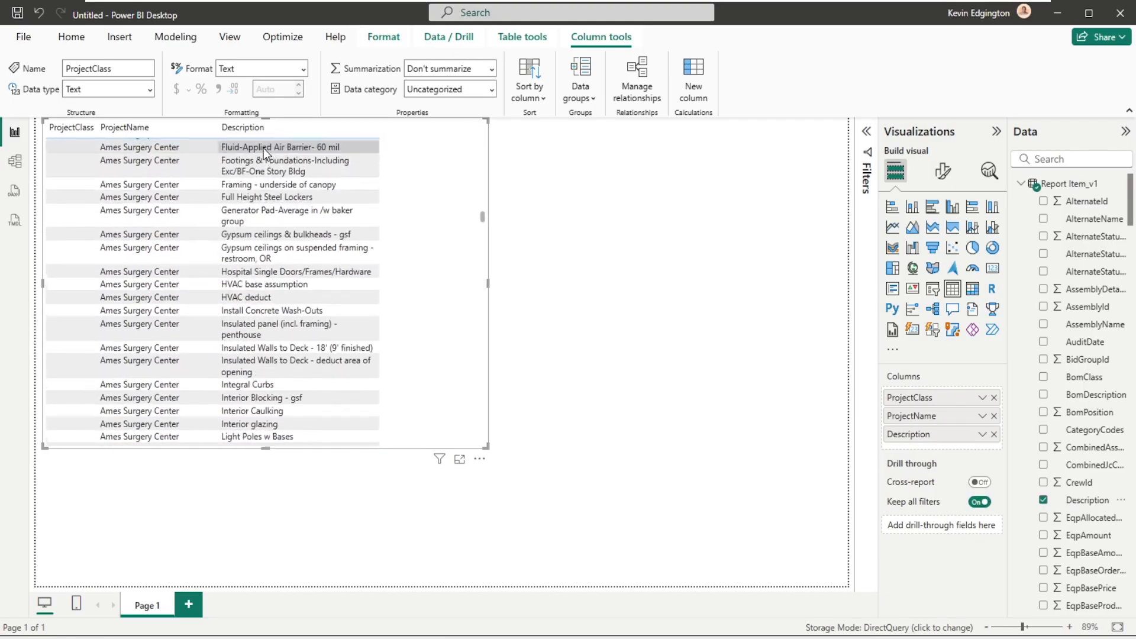
scroll(264, 148, "up", 5)
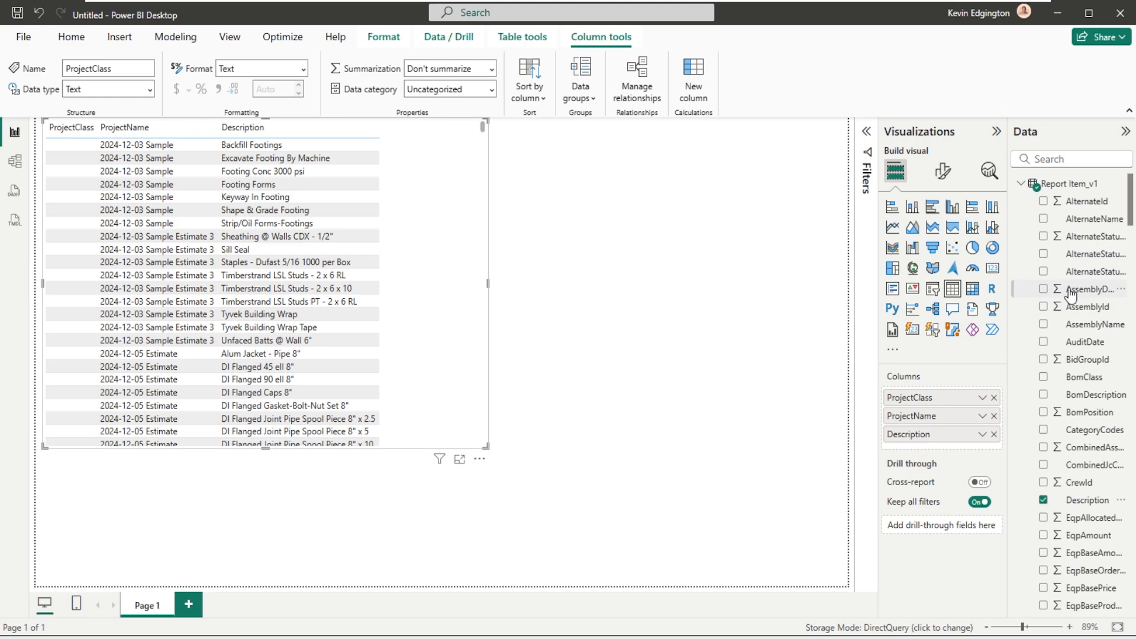
- Add MatOrderQuantity from Report Item_v1 as a column after Description in the table visual
scroll(1070, 411, "down", 4)
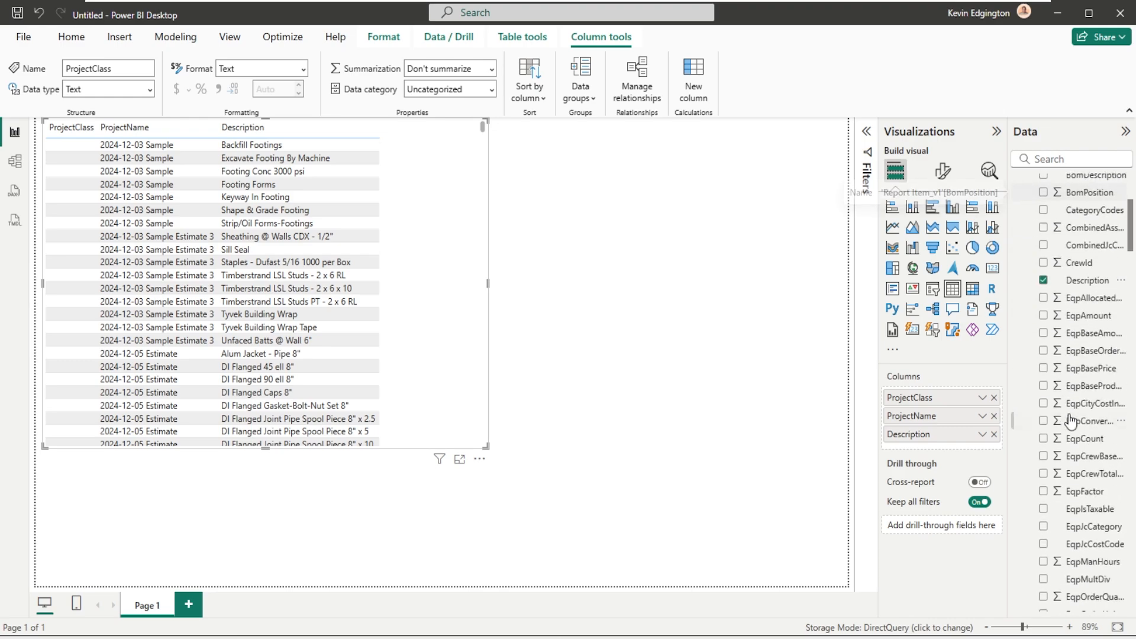
scroll(1071, 421, "down", 4)
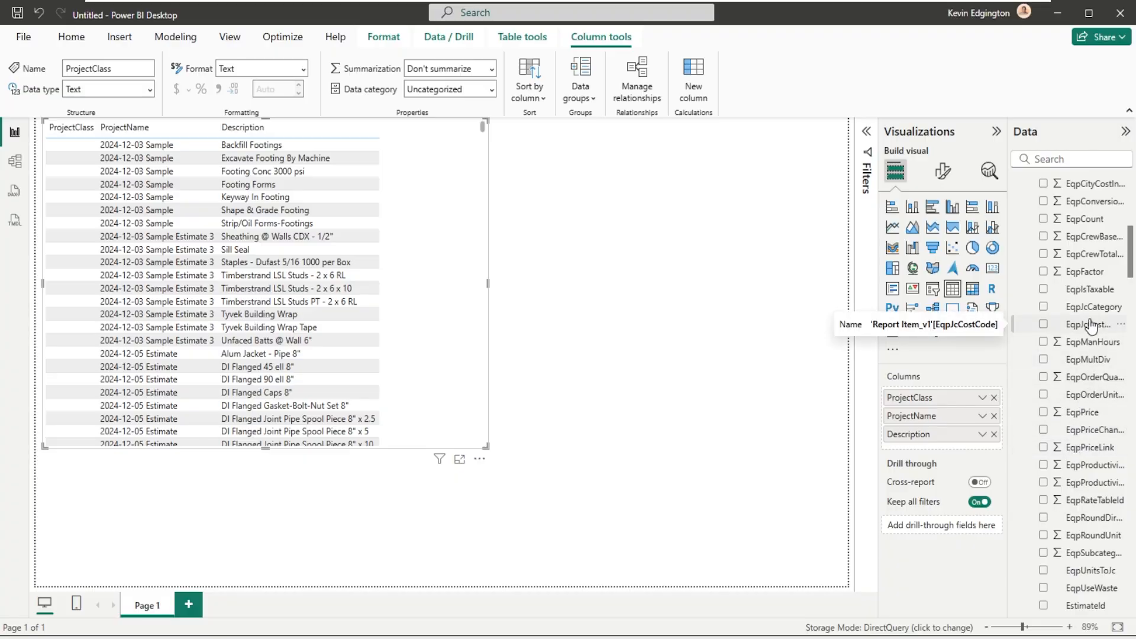
scroll(1093, 394, "down", 4)
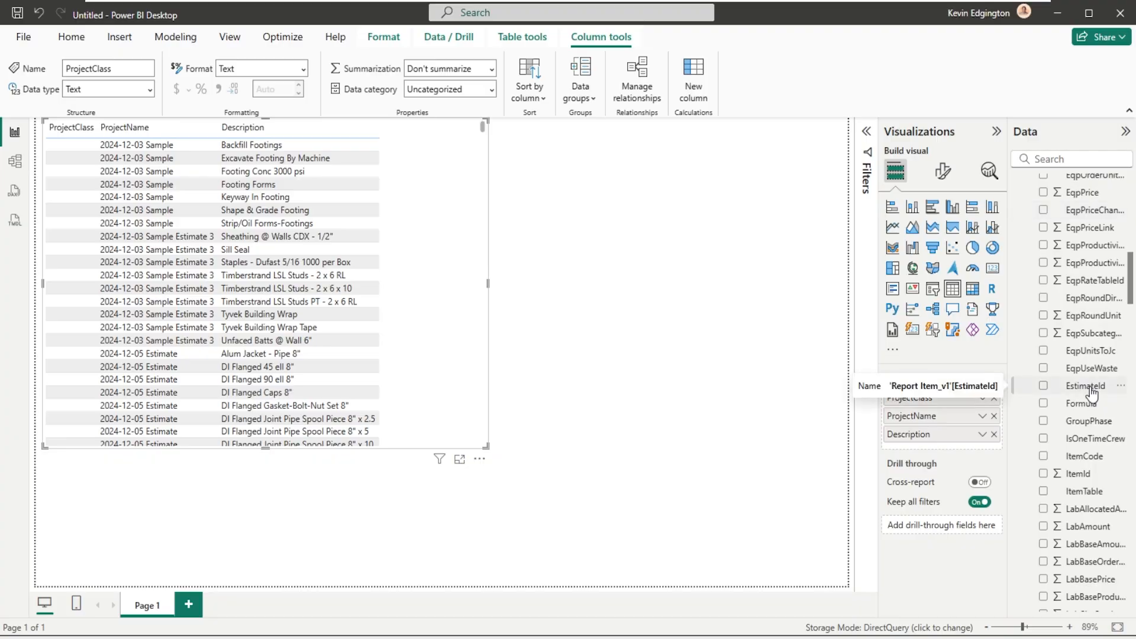
scroll(1092, 394, "down", 1)
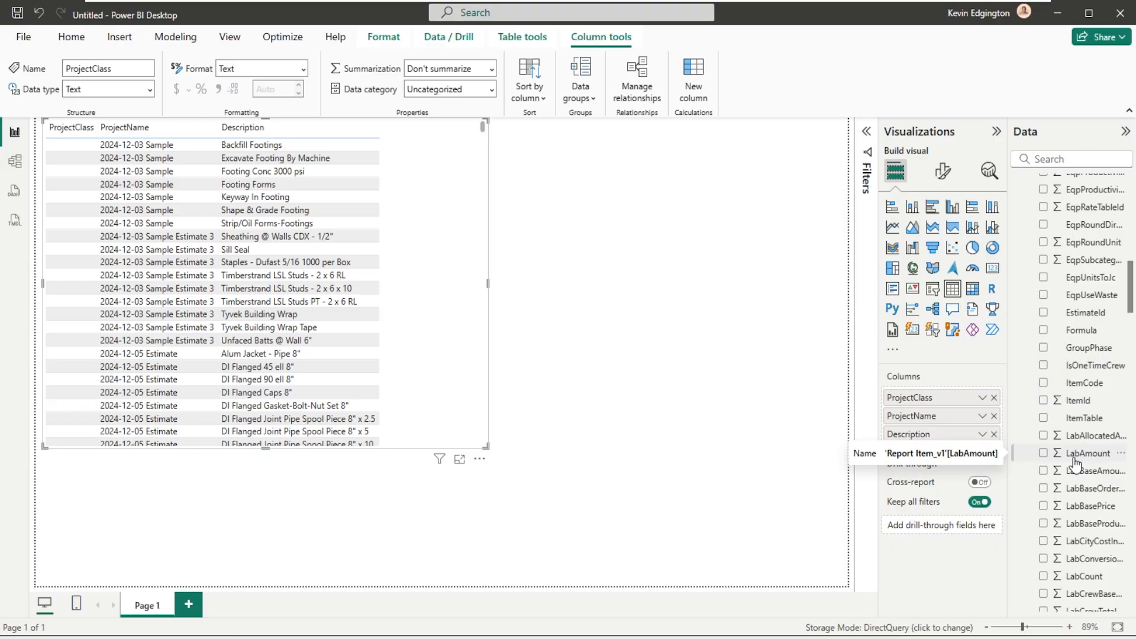
scroll(1076, 464, "down", 5)
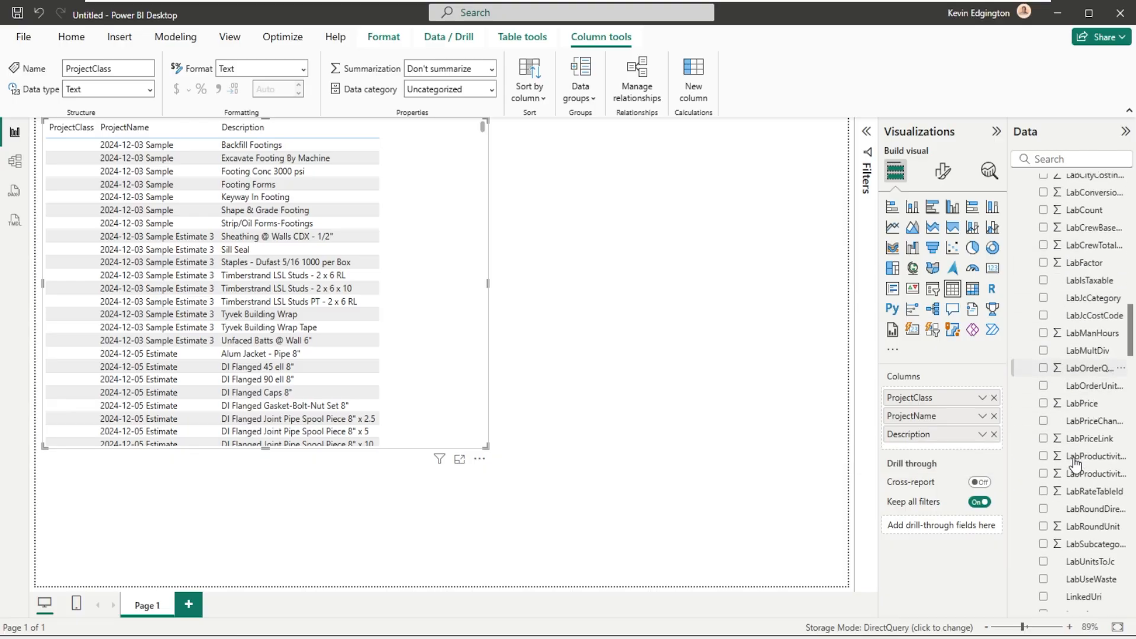
scroll(1075, 465, "down", 5)
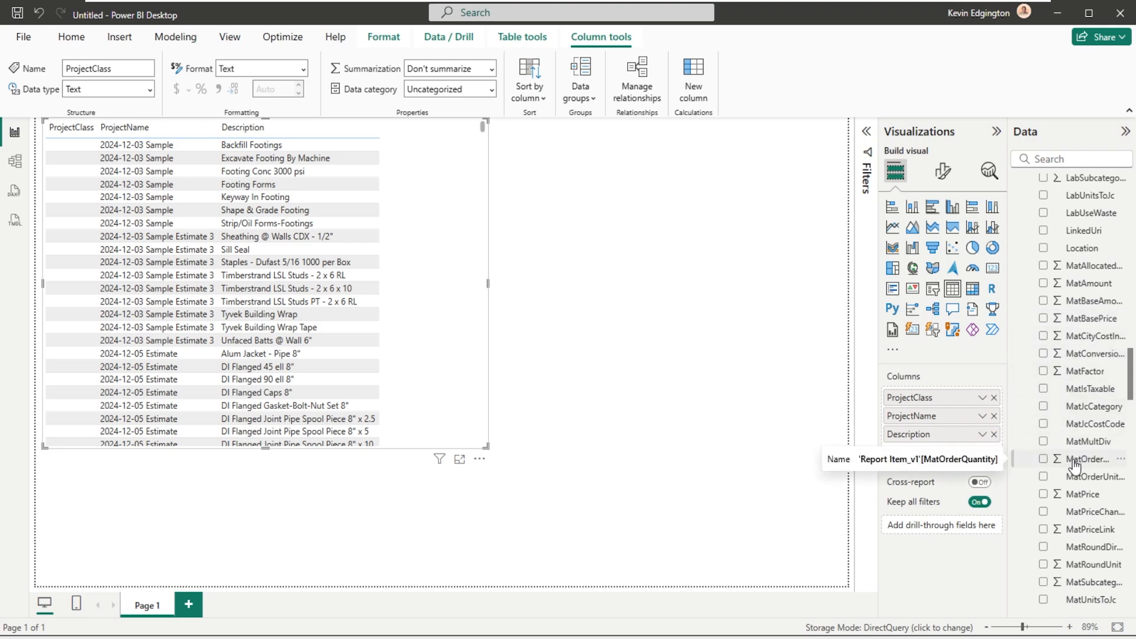
left_click_drag(1075, 466, 390, 150)
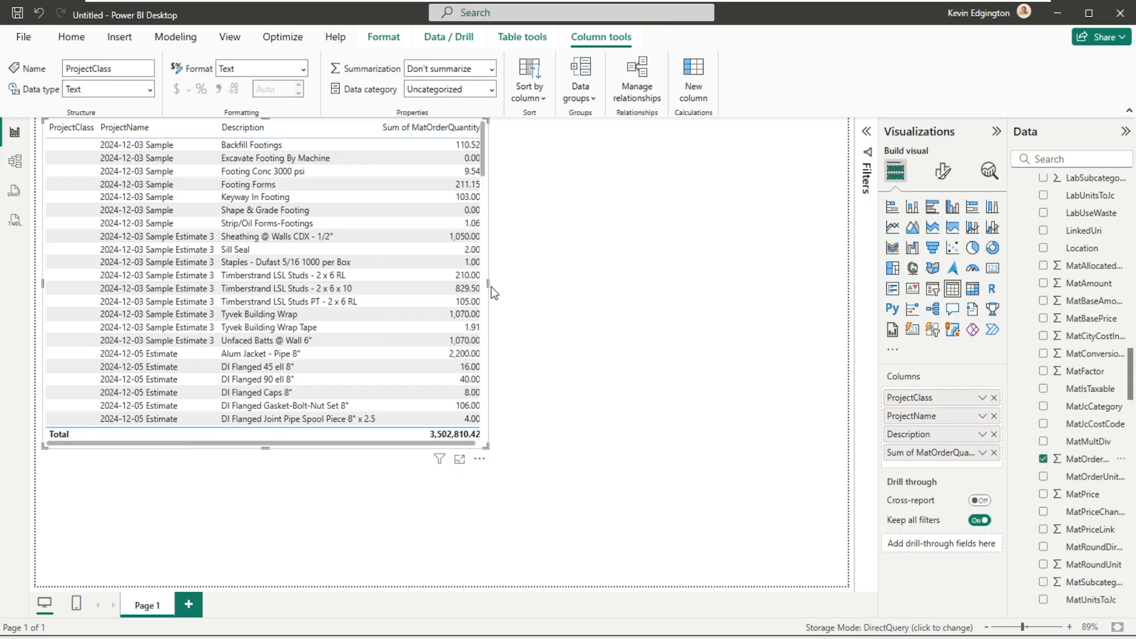
- Widen the table visual to nearly the full page width, and add MatPrice and MatAmount from Report Item_v1 as columns
left_click_drag(486, 284, 797, 282)
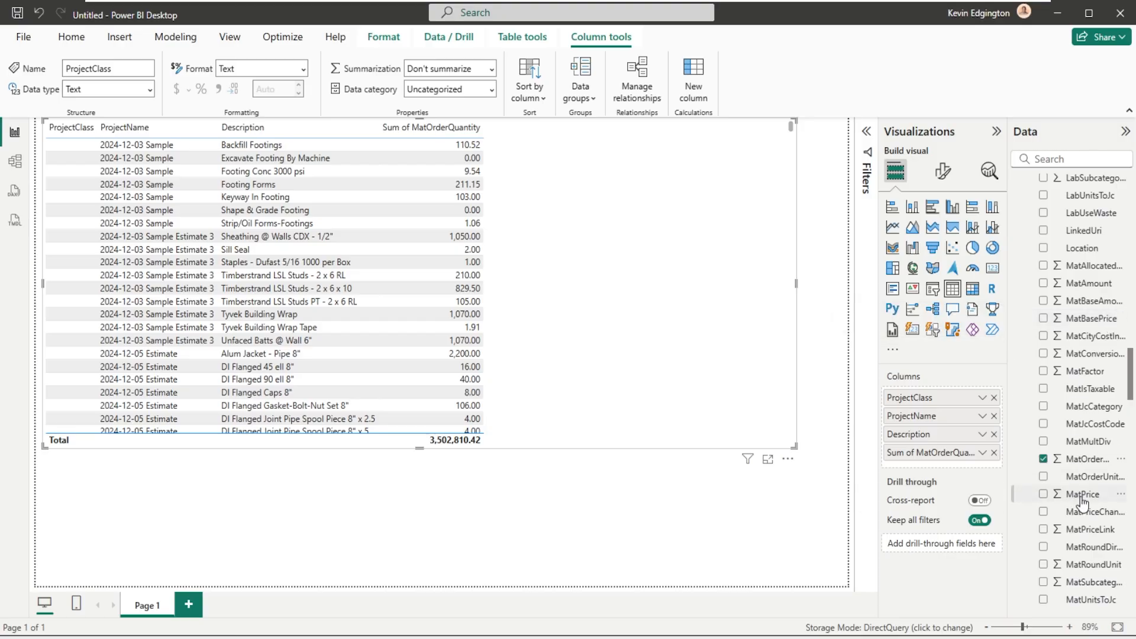
left_click_drag(1082, 496, 529, 195)
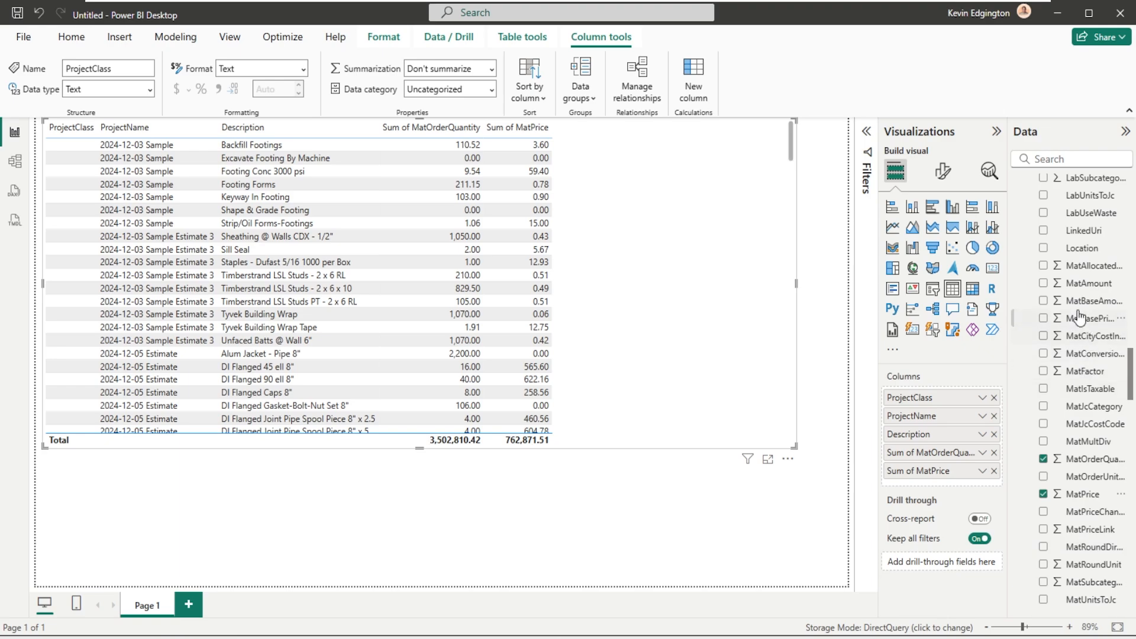
left_click_drag(1078, 284, 631, 149)
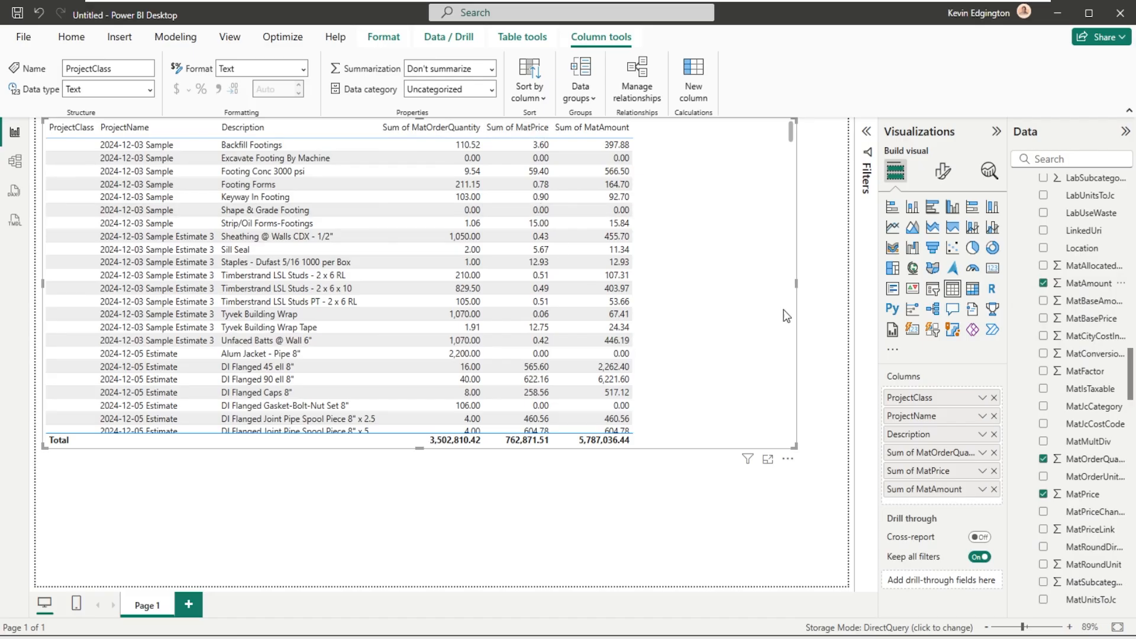
- Set the MatOrderQuantity, MatPrice and MatAmount columns of the table visual to Don't summarize
left_click(983, 454)
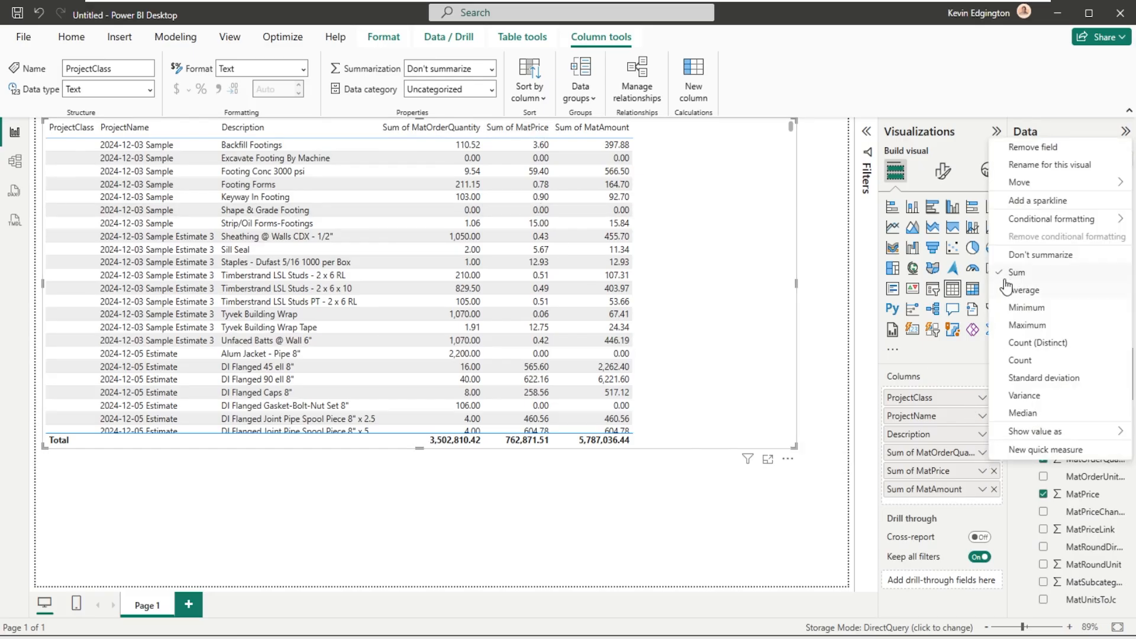
left_click(1038, 254)
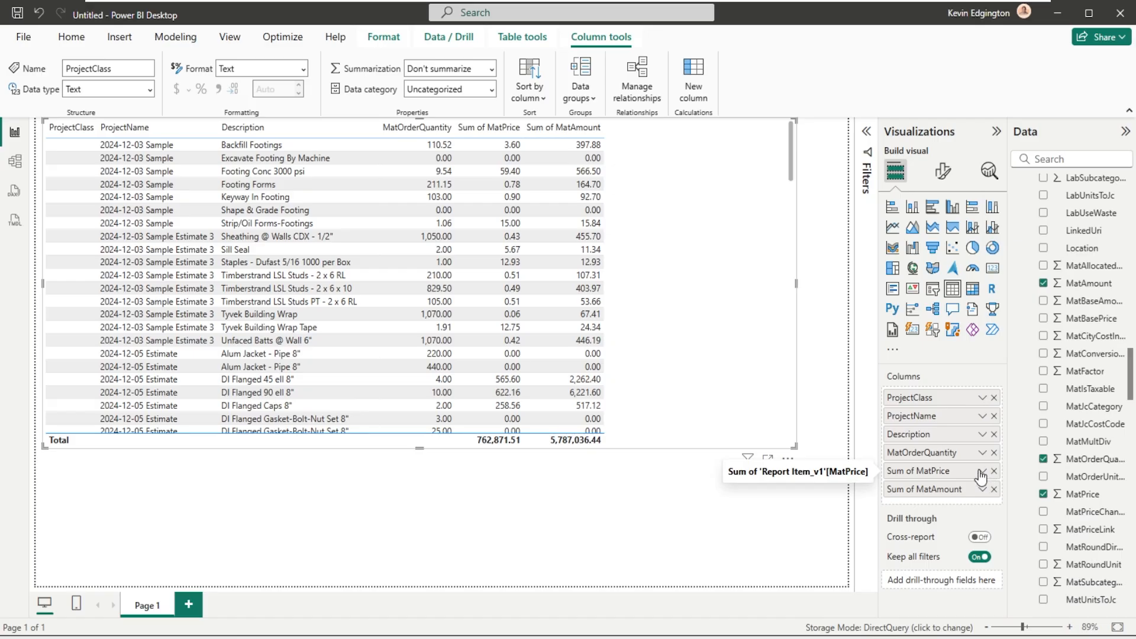
left_click(982, 471)
left_click(1075, 279)
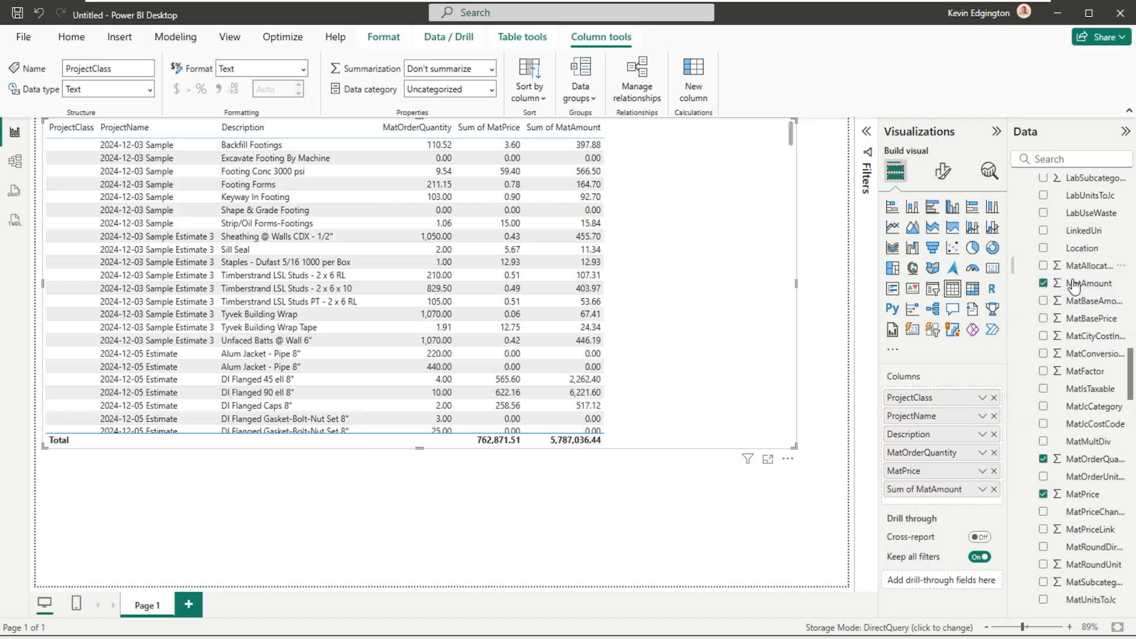
left_click(983, 489)
left_click(1048, 293)
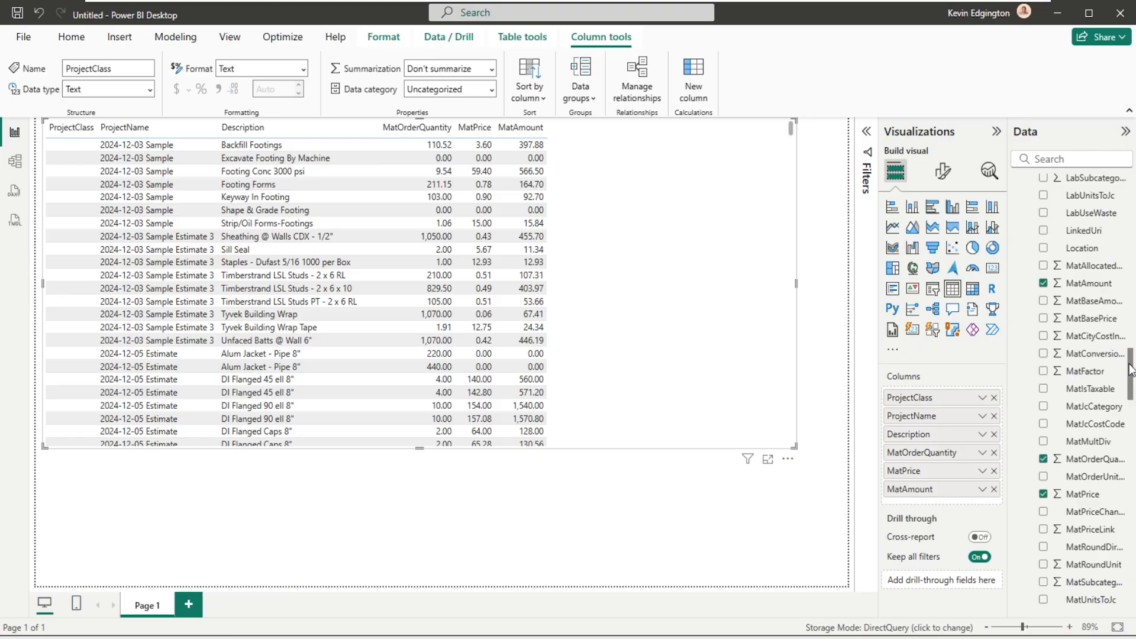
- Add MatPriceChangedDate from Report Item_v1 as the last column of the table visual, and check its column options
left_click_drag(1131, 368, 1130, 372)
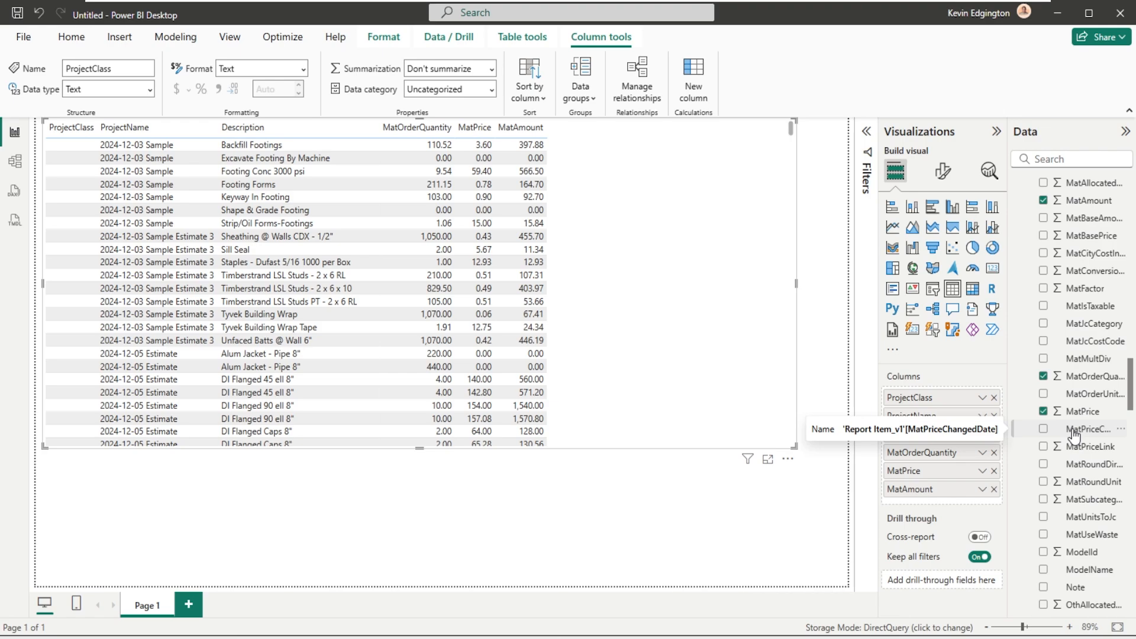
left_click_drag(1074, 434, 603, 161)
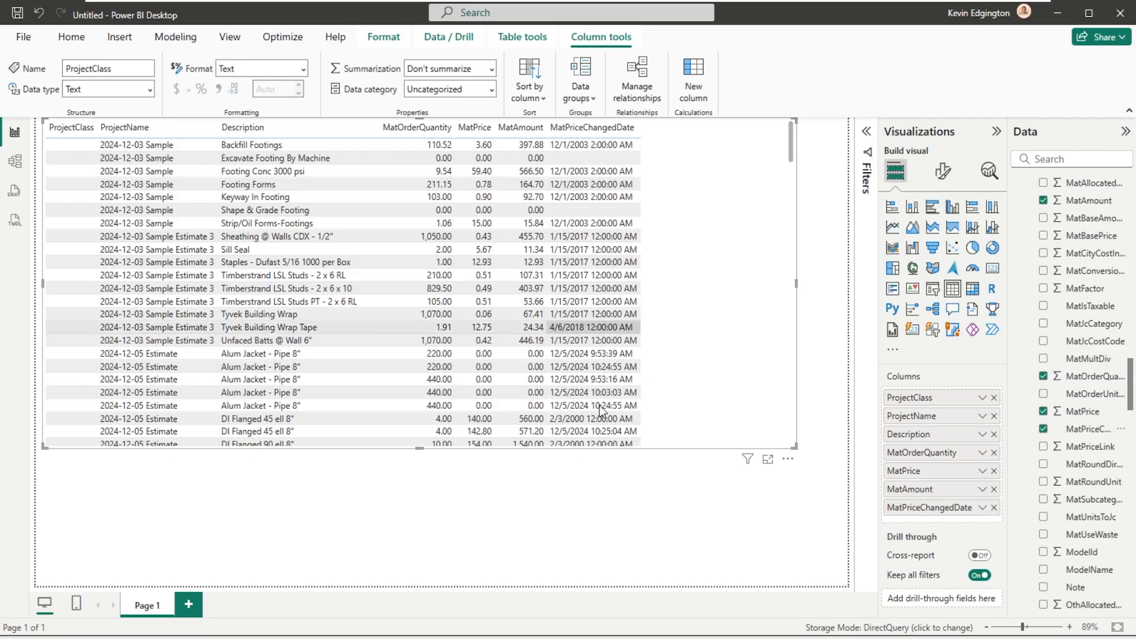
left_click(983, 508)
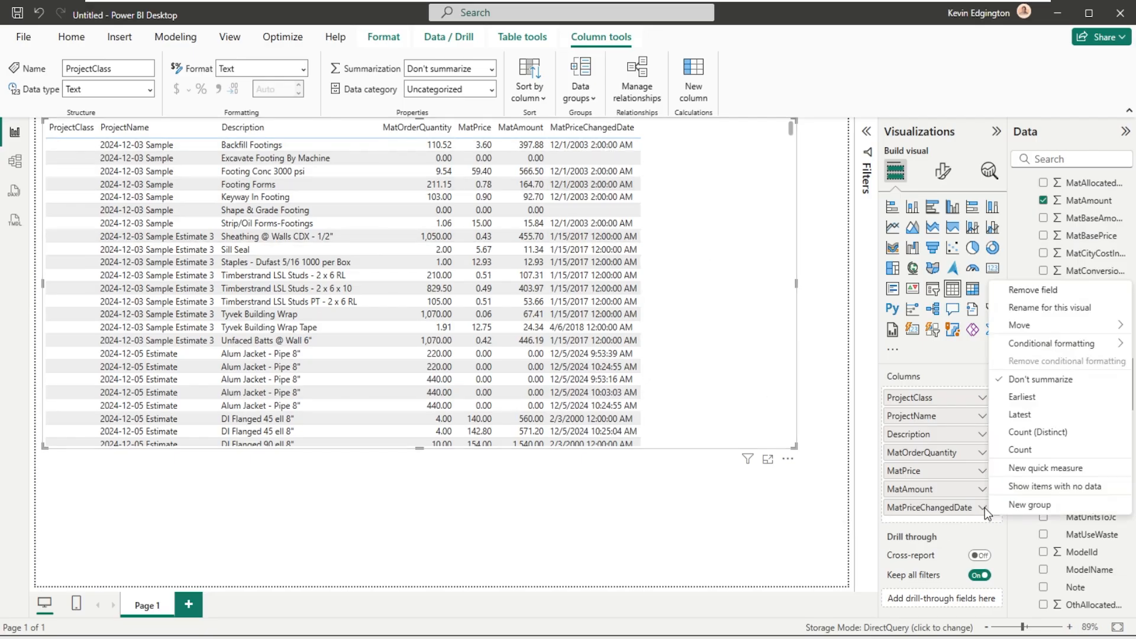
left_click(963, 506)
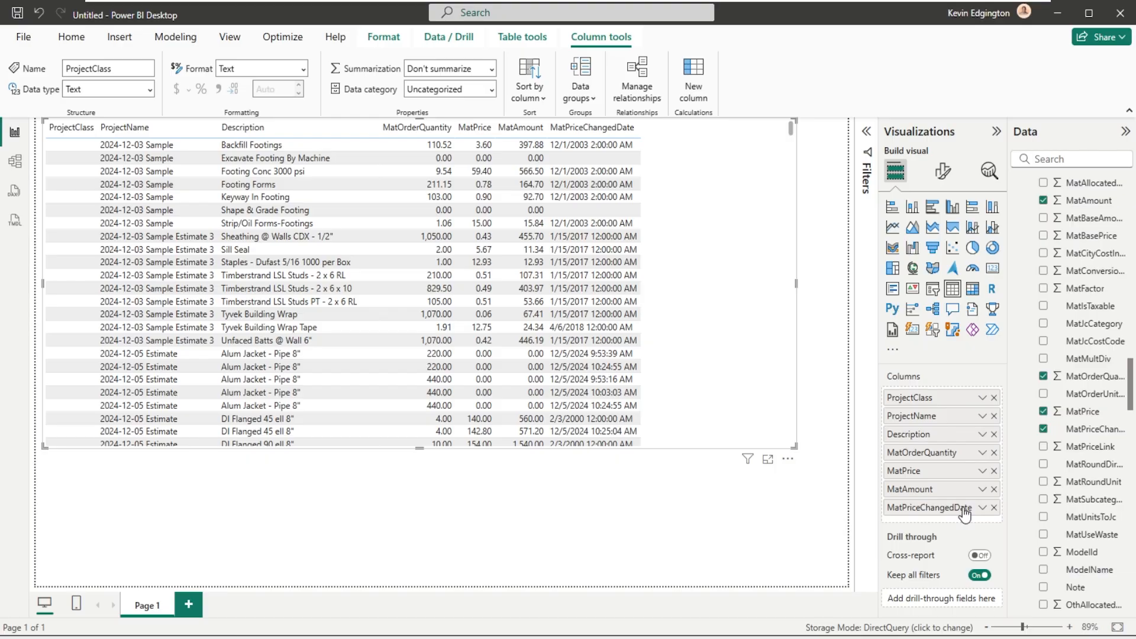
- Sort the table visual by MatPriceChangedDate in descending order, newest dates first
left_click(569, 130)
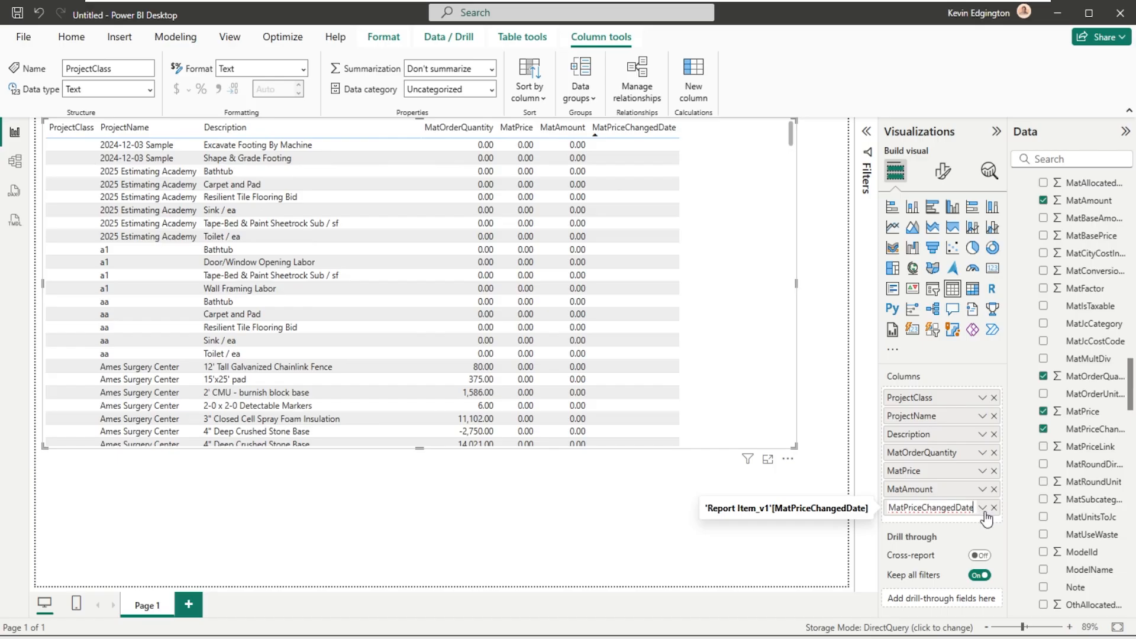
left_click(983, 508)
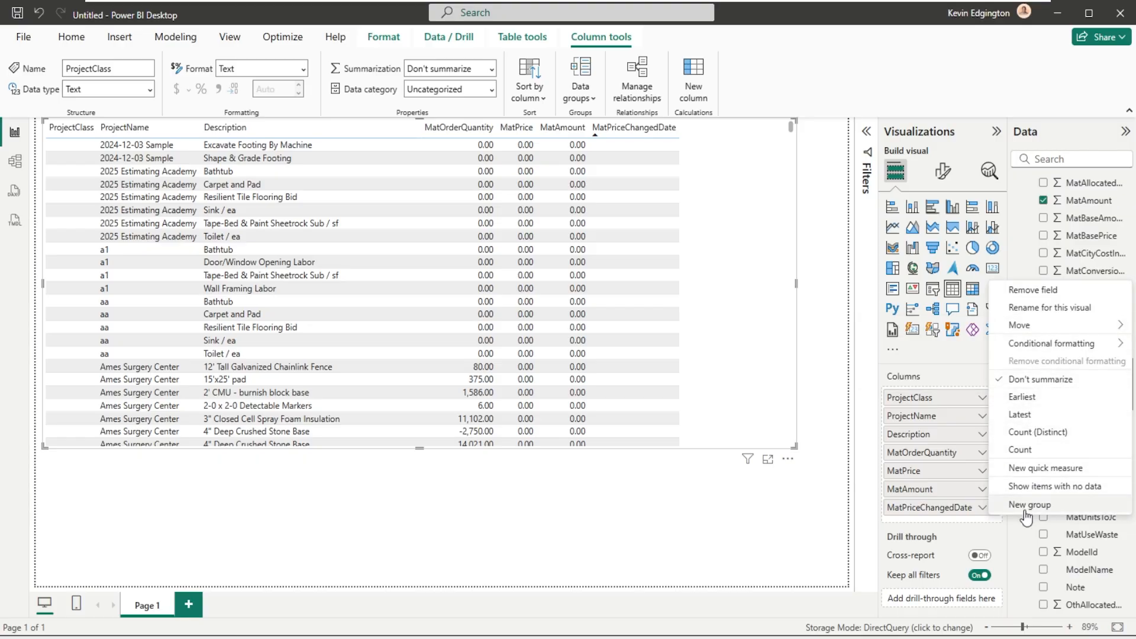
left_click(634, 128)
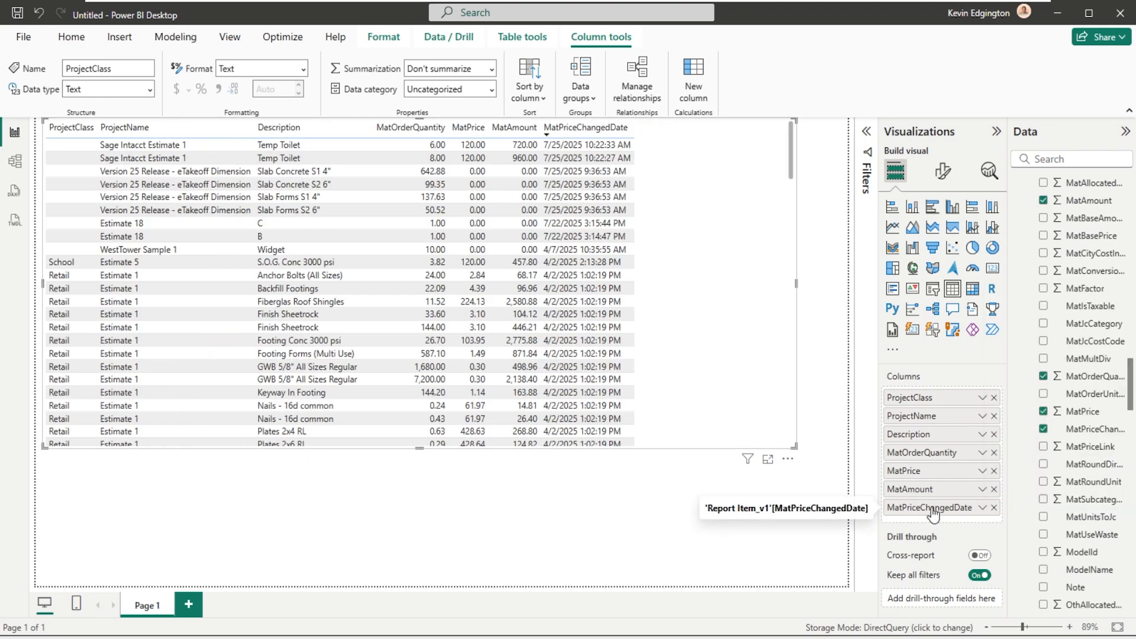
- Examine the options offered for MatPriceChangedDate as a visual column, as a Report Item_v1 field and on its table heading, keeping the descending sort
right_click(933, 513)
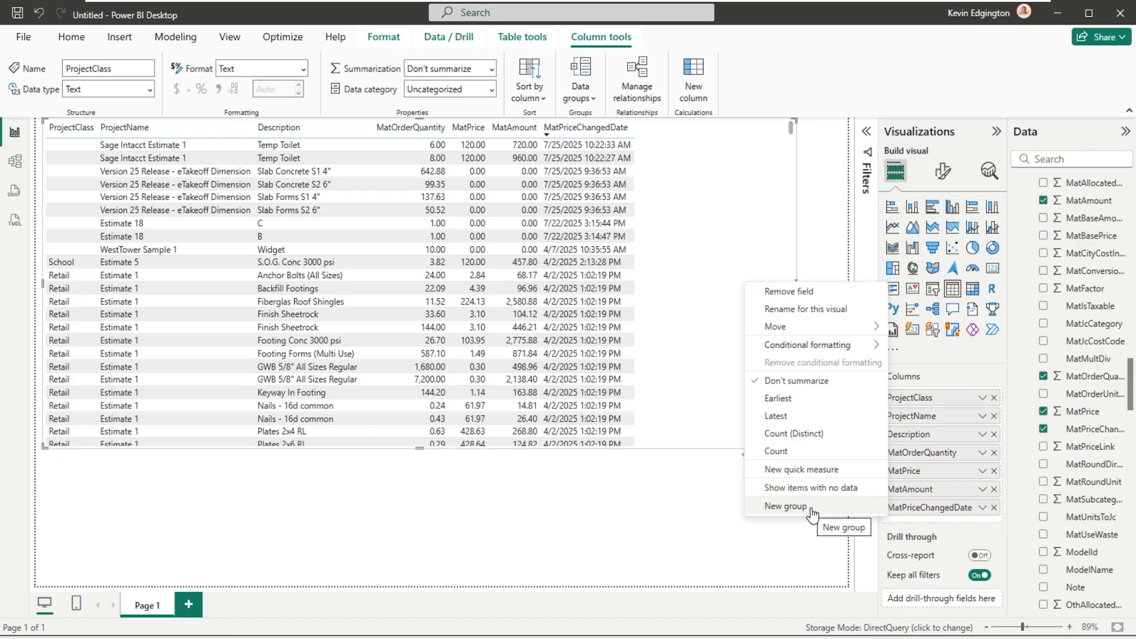
left_click(945, 510)
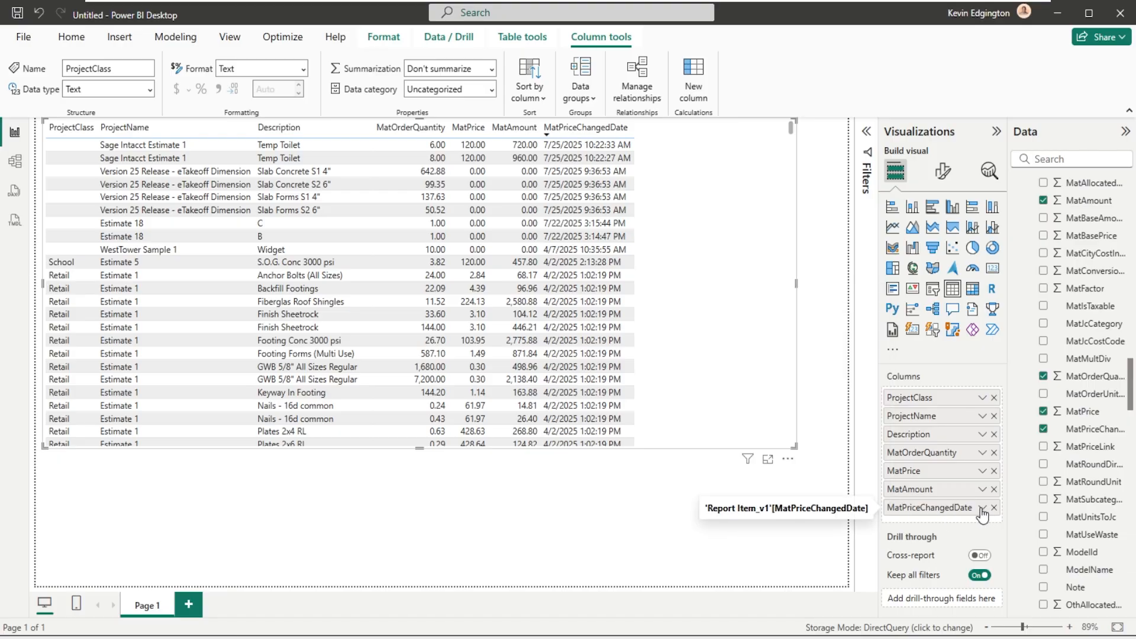
right_click(951, 510)
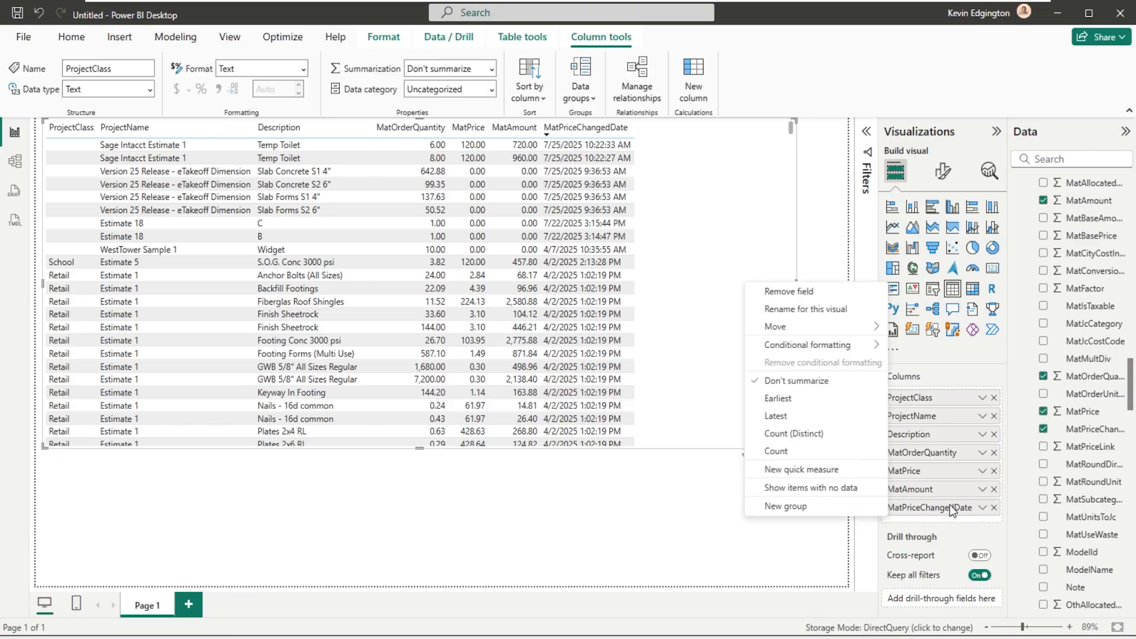
left_click(950, 508)
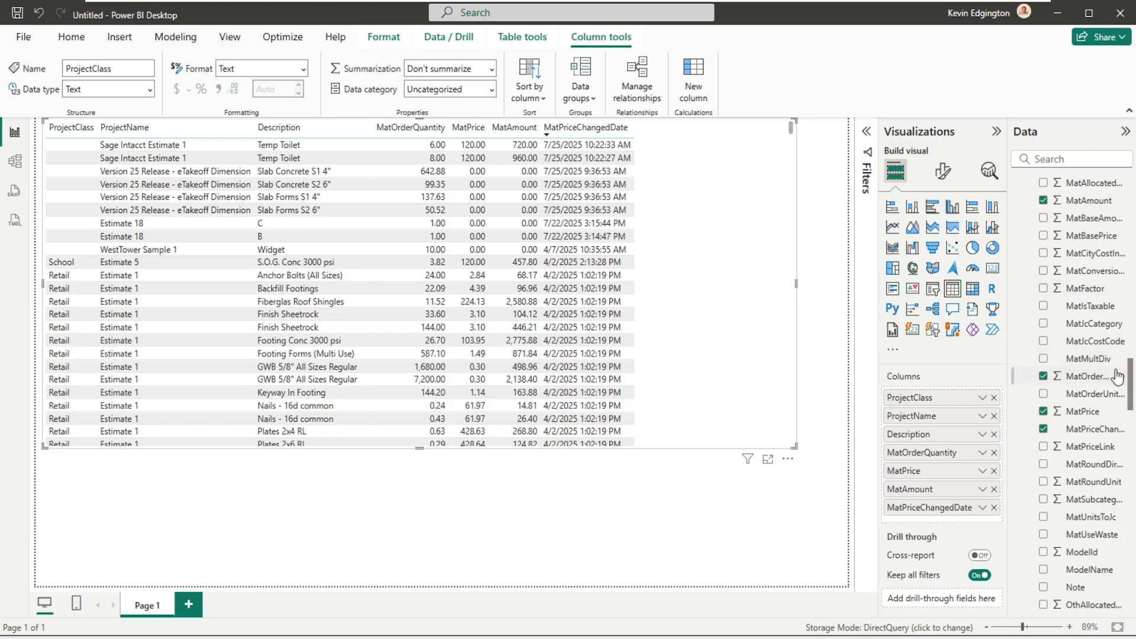
scroll(1131, 373, "down", 5)
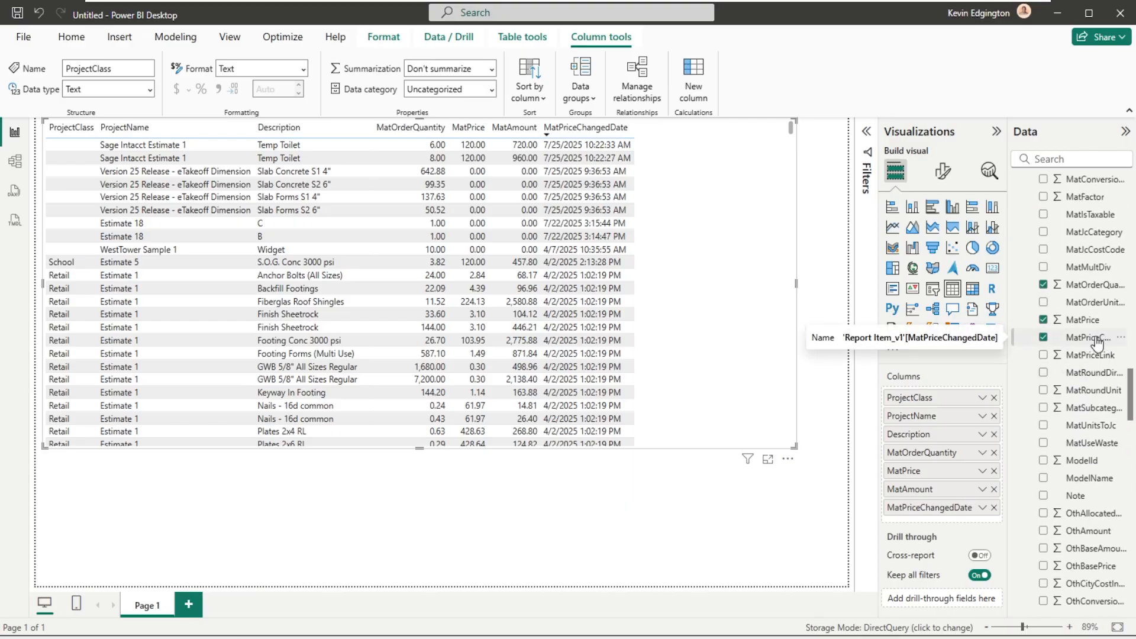
left_click(1122, 338)
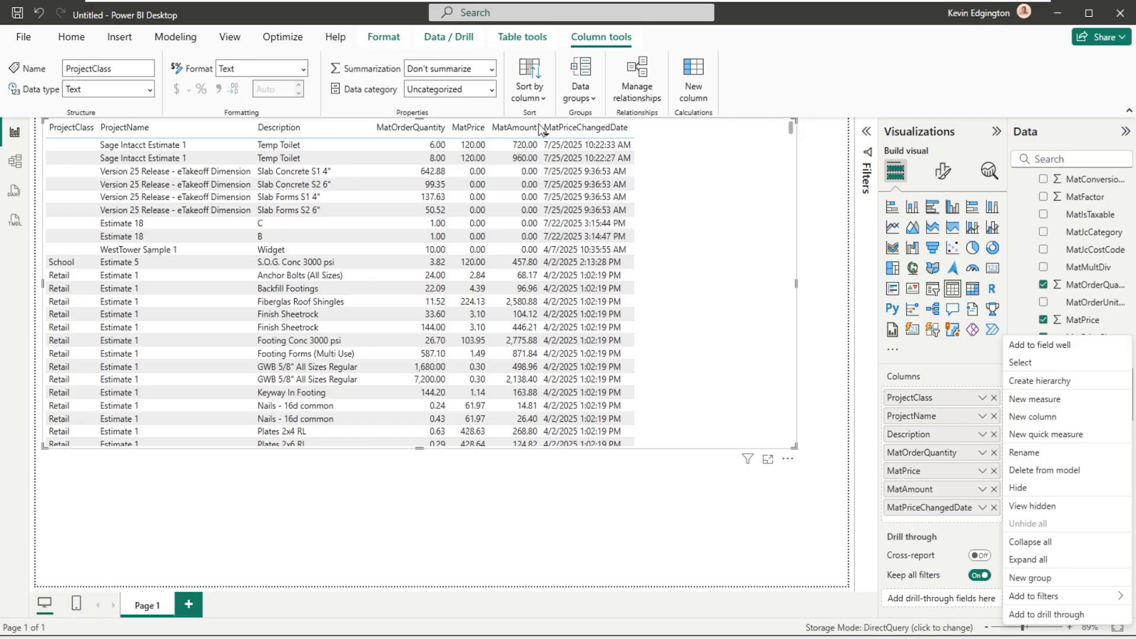
left_click(573, 131)
left_click(573, 130)
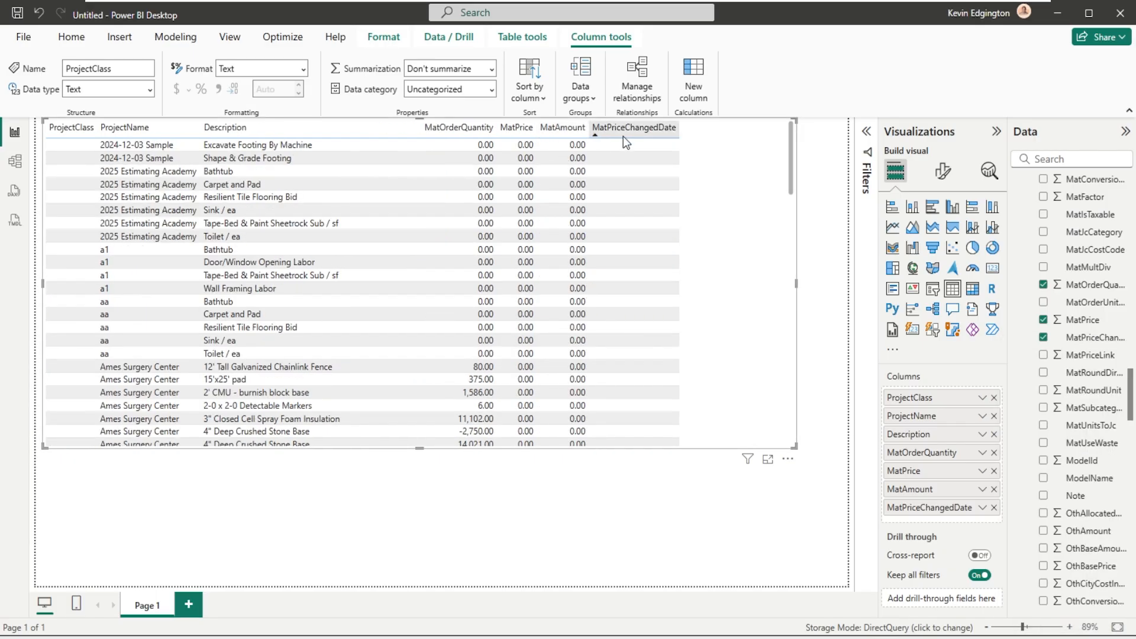
right_click(626, 134)
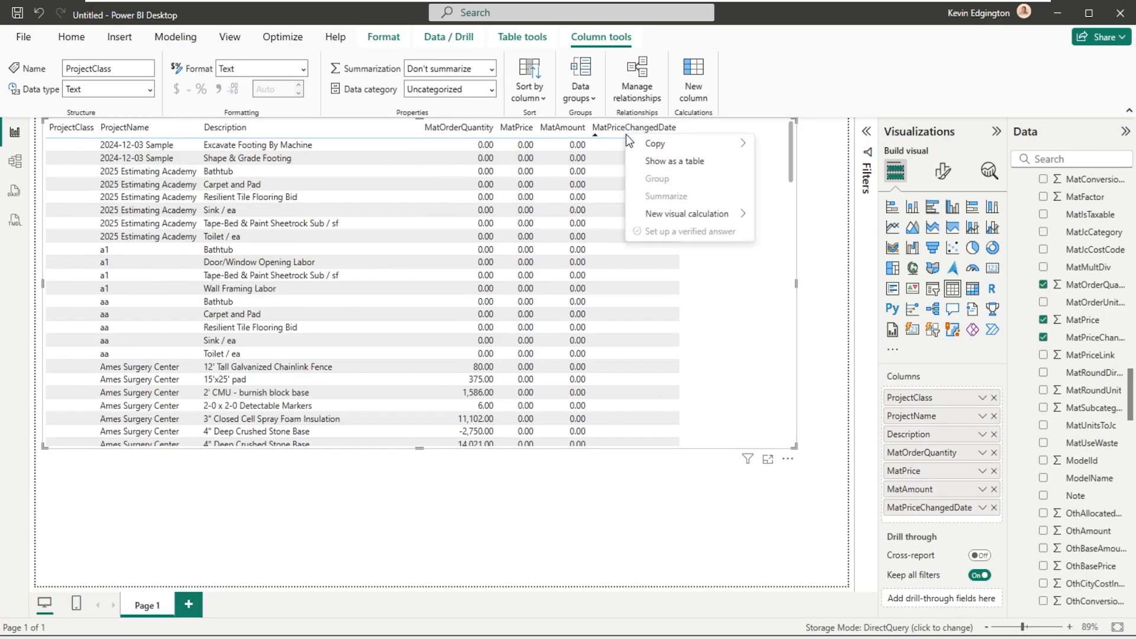
left_click(627, 126)
right_click(627, 126)
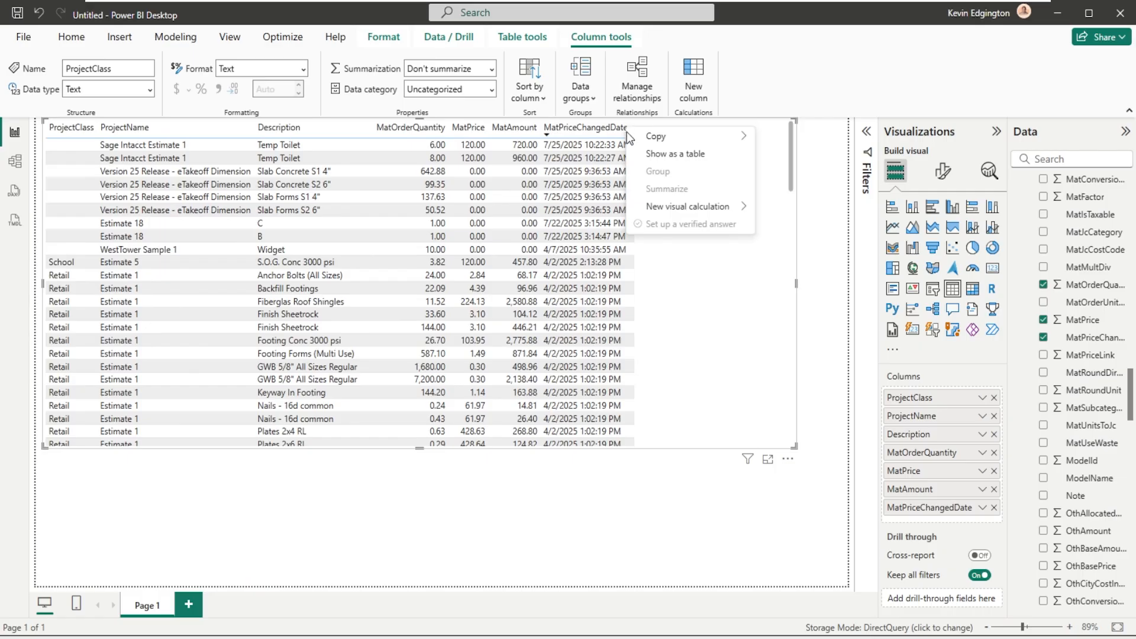
left_click(955, 375)
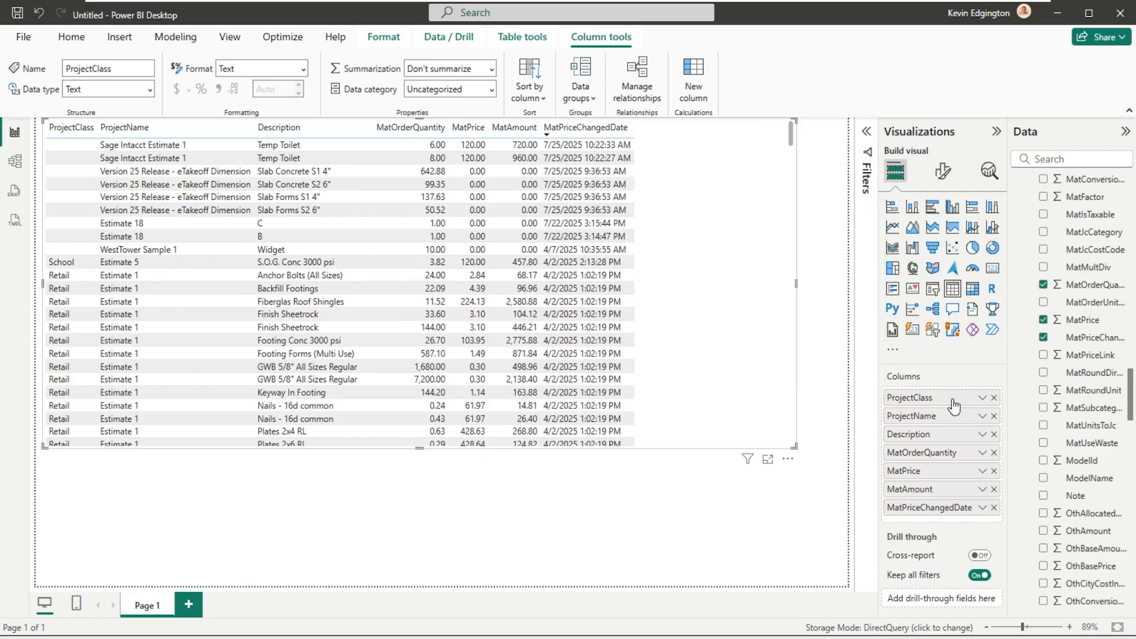
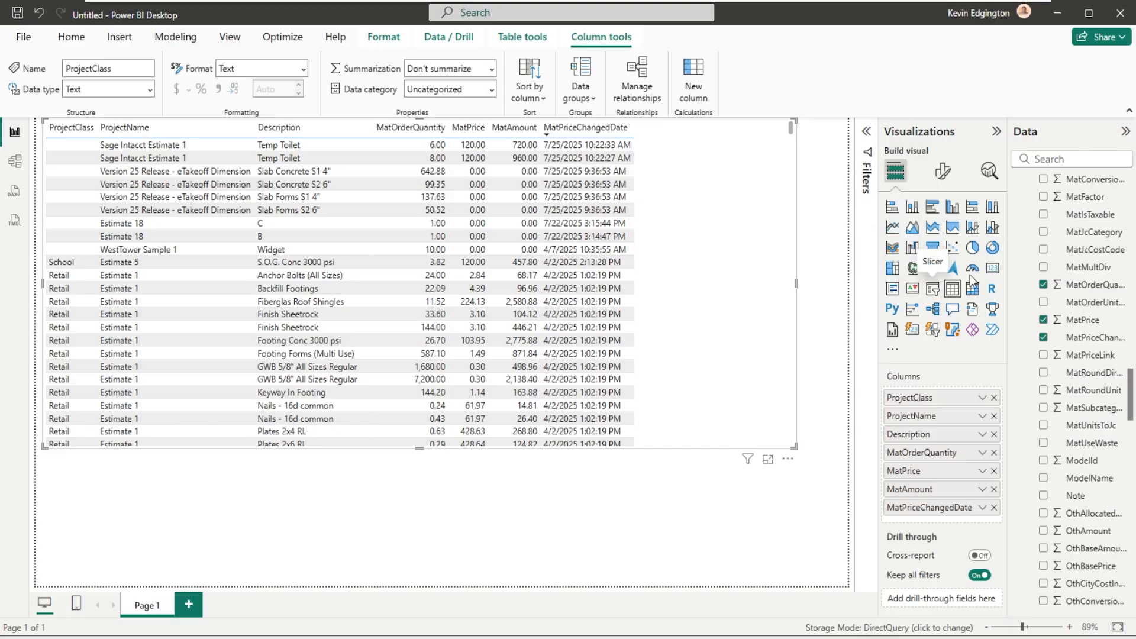
left_click(993, 269)
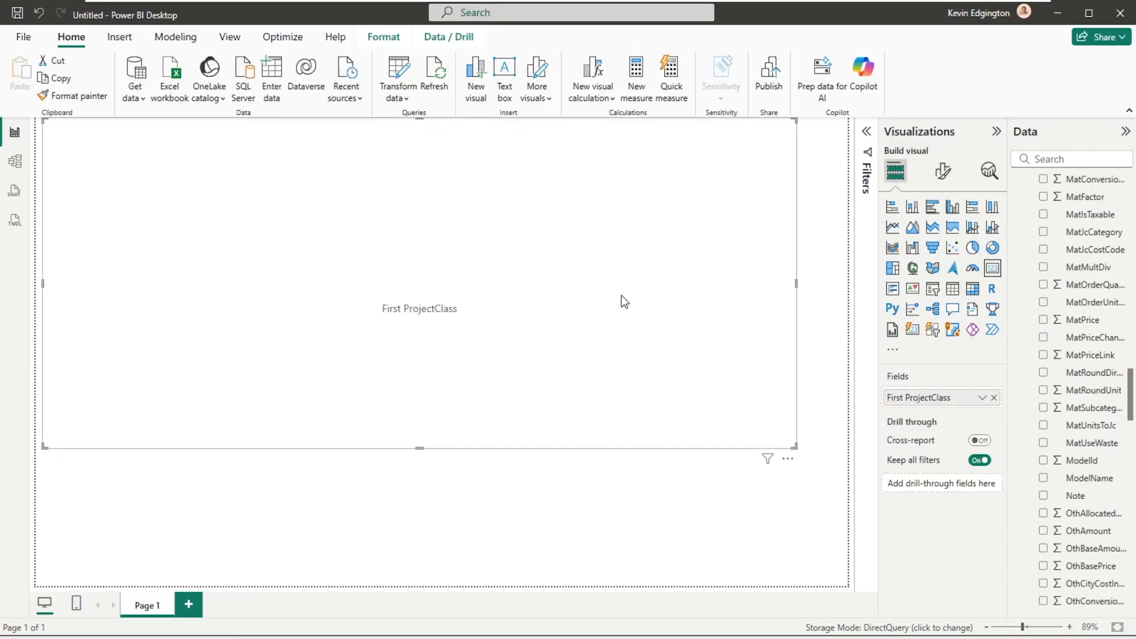
key("ctrl+z")
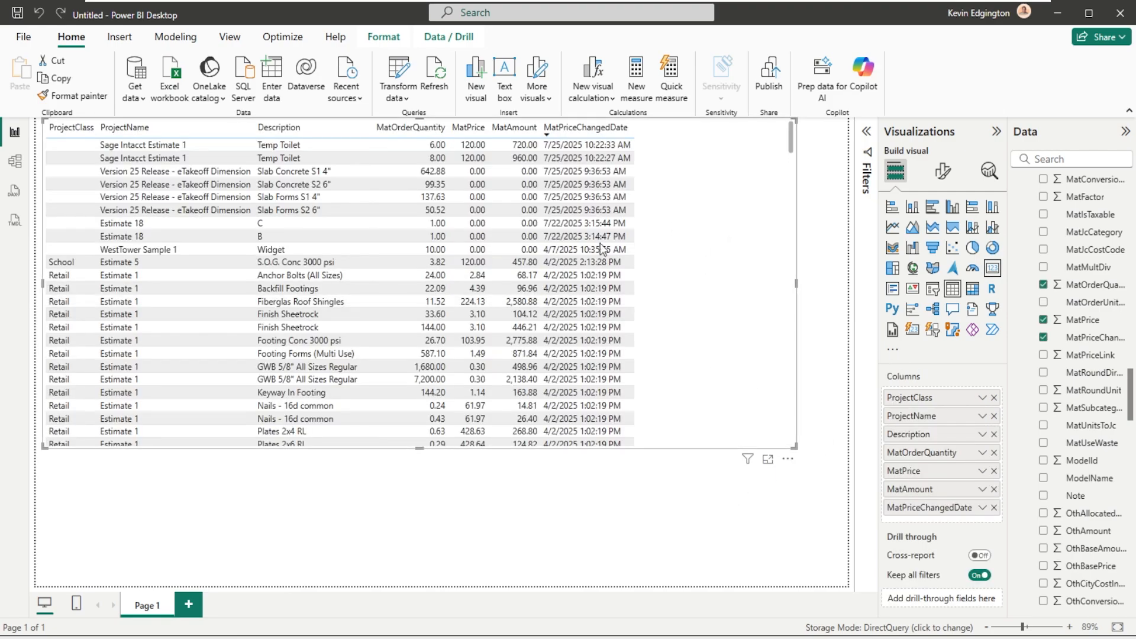
left_click(659, 538)
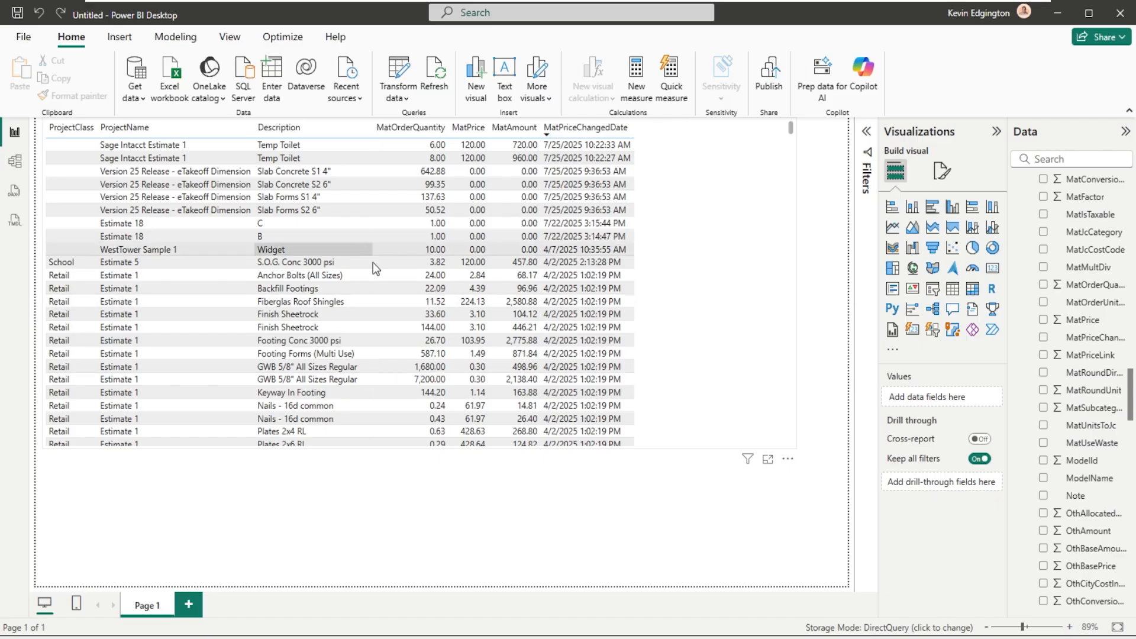
left_click(601, 290)
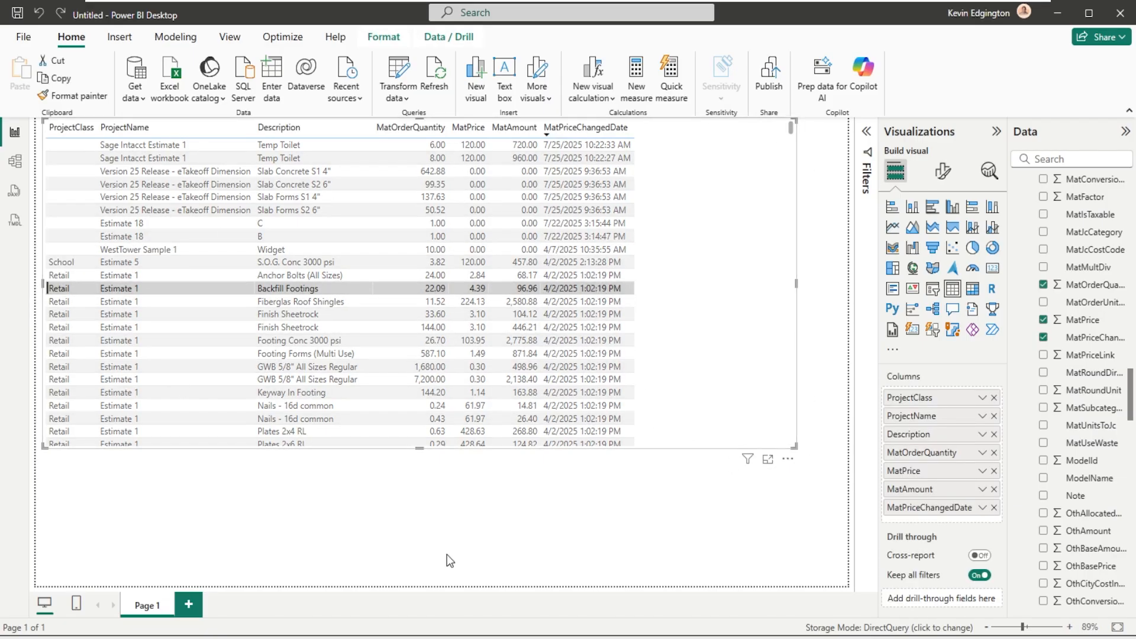
- Add a card visual showing MatPrice below the table and narrow it to about a third of the table visual's width, centred
left_click(575, 490)
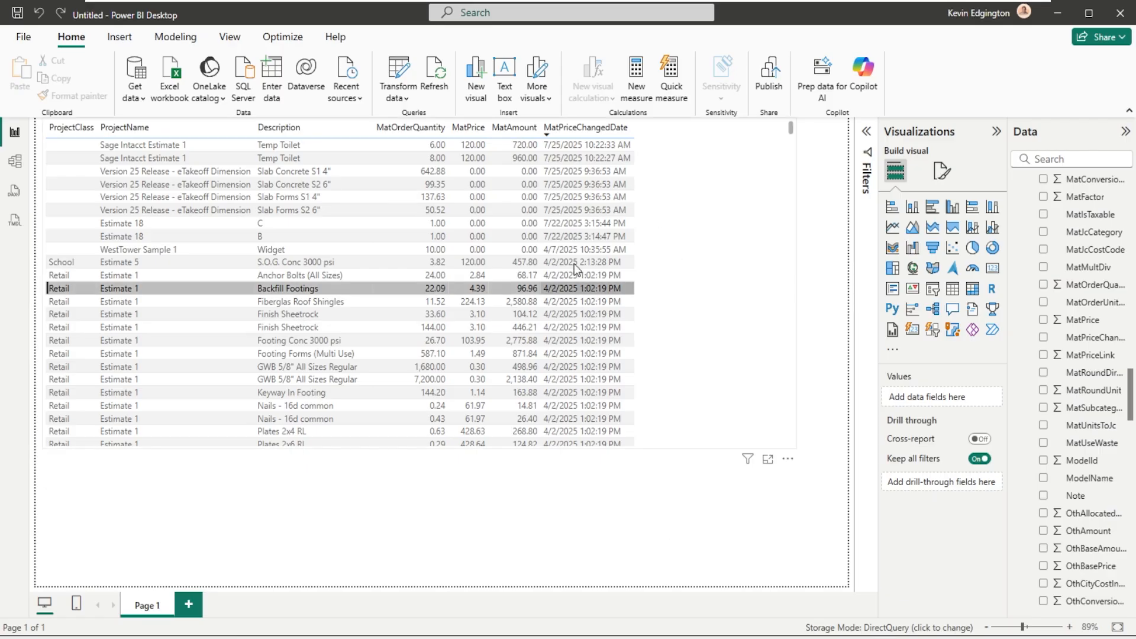
left_click(991, 268)
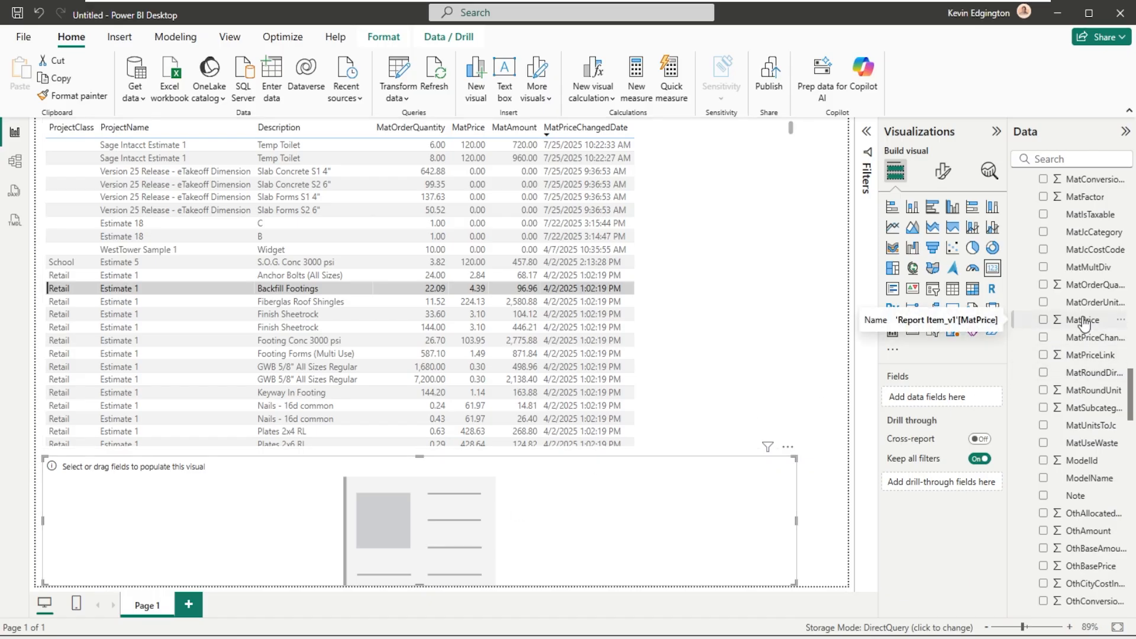
left_click_drag(1083, 323, 502, 512)
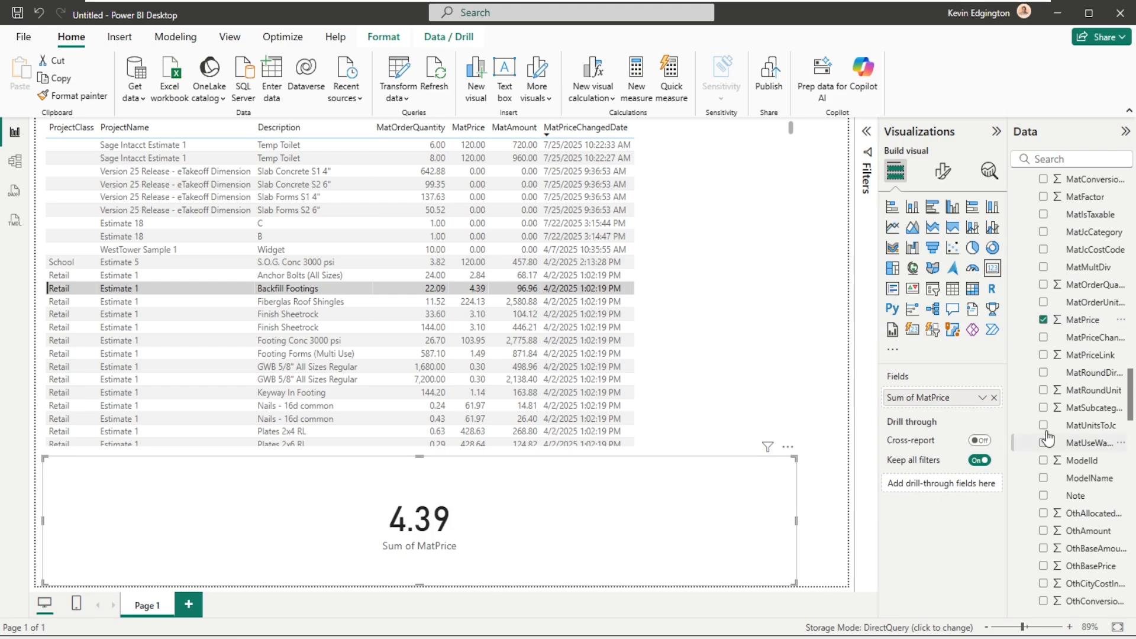
left_click_drag(795, 458, 473, 460)
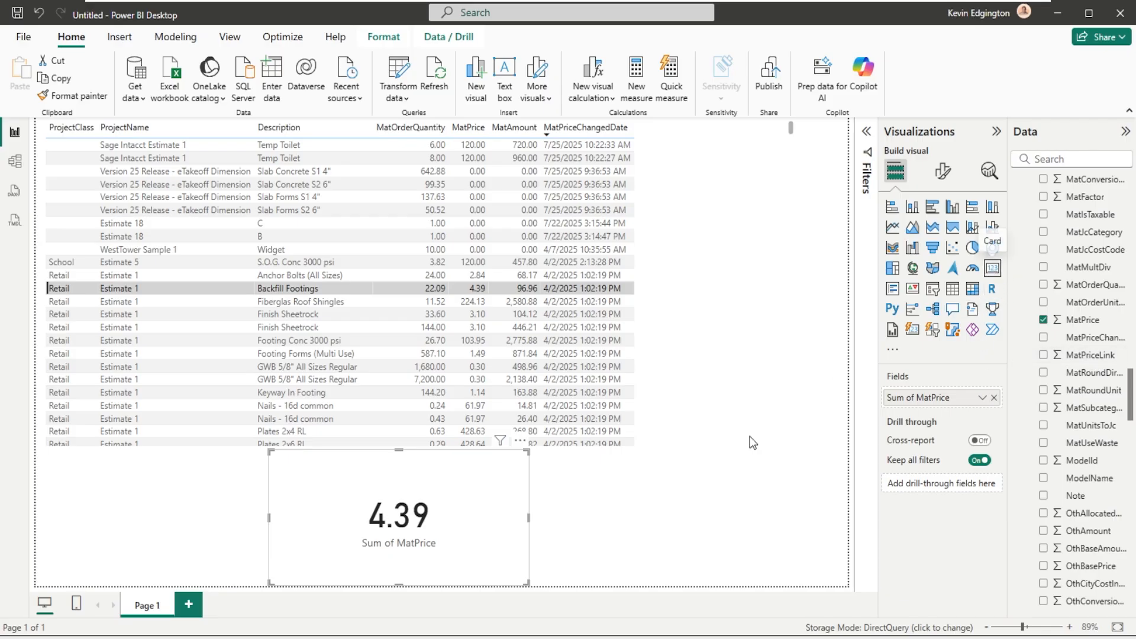
- Add two more card visuals showing MatPrice below the table, one on each side of the first card
left_click(620, 481)
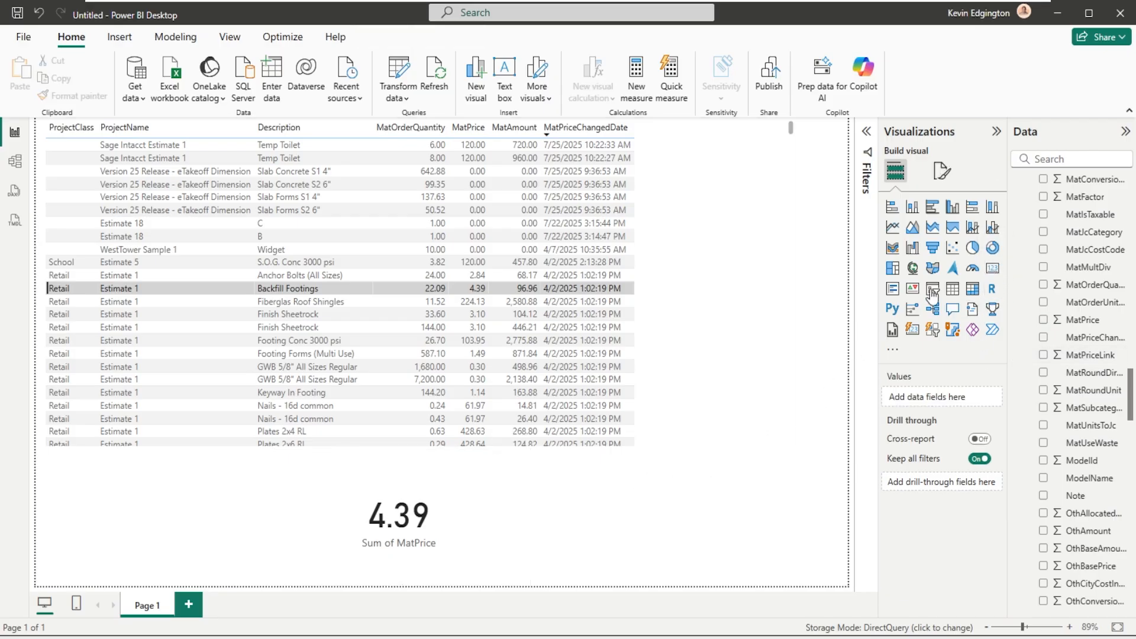
left_click(992, 271)
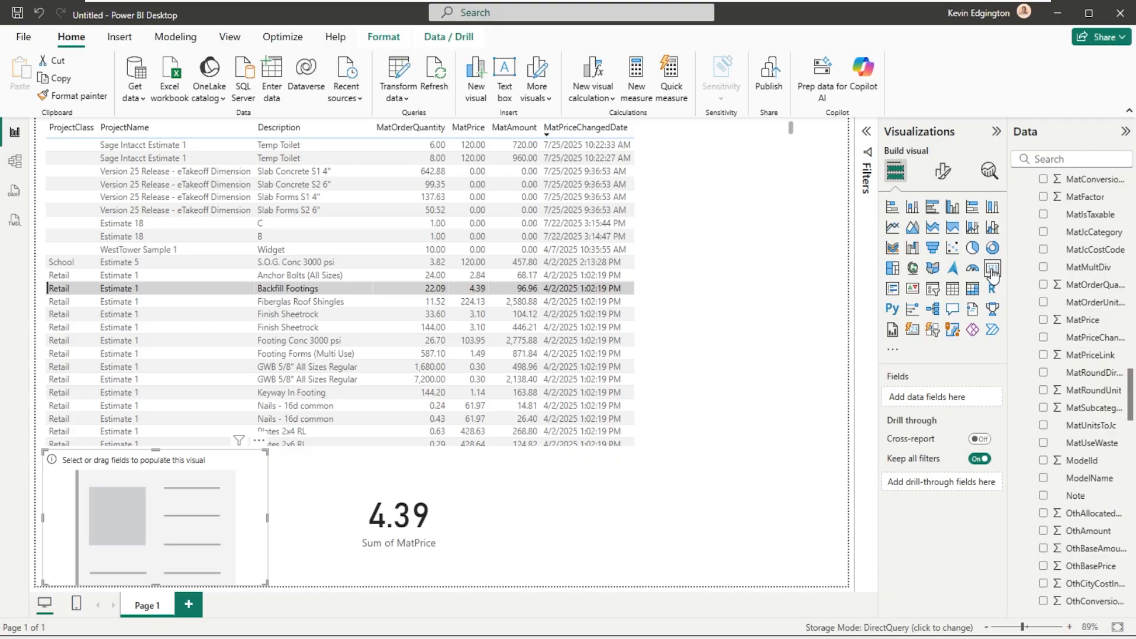
left_click(545, 515)
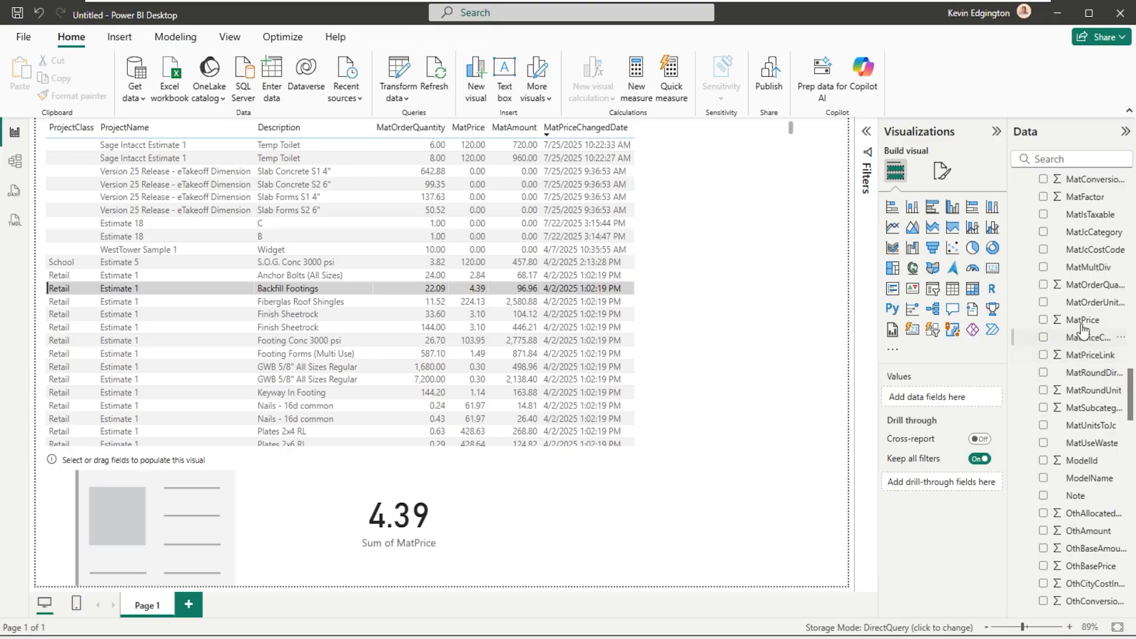
left_click_drag(1082, 320, 146, 515)
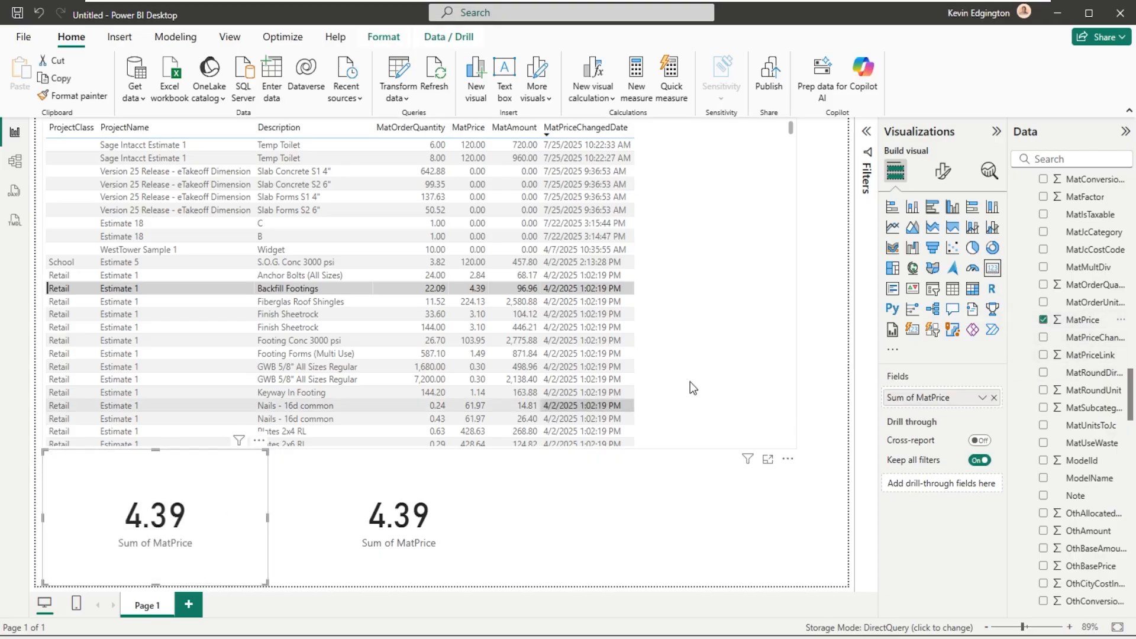
left_click(828, 389)
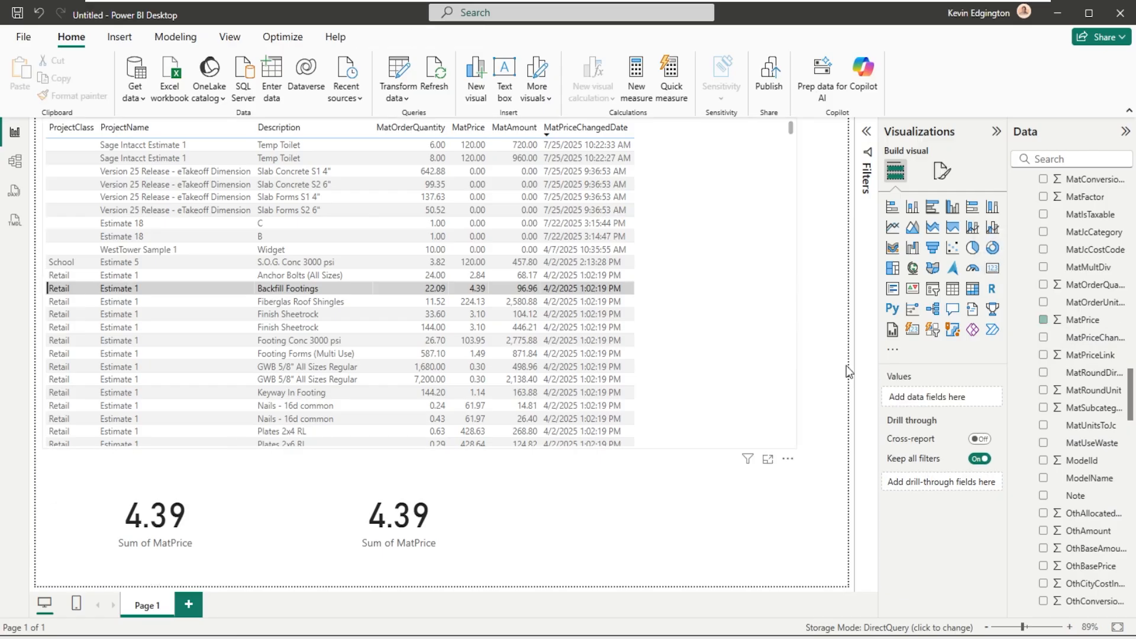
left_click(992, 268)
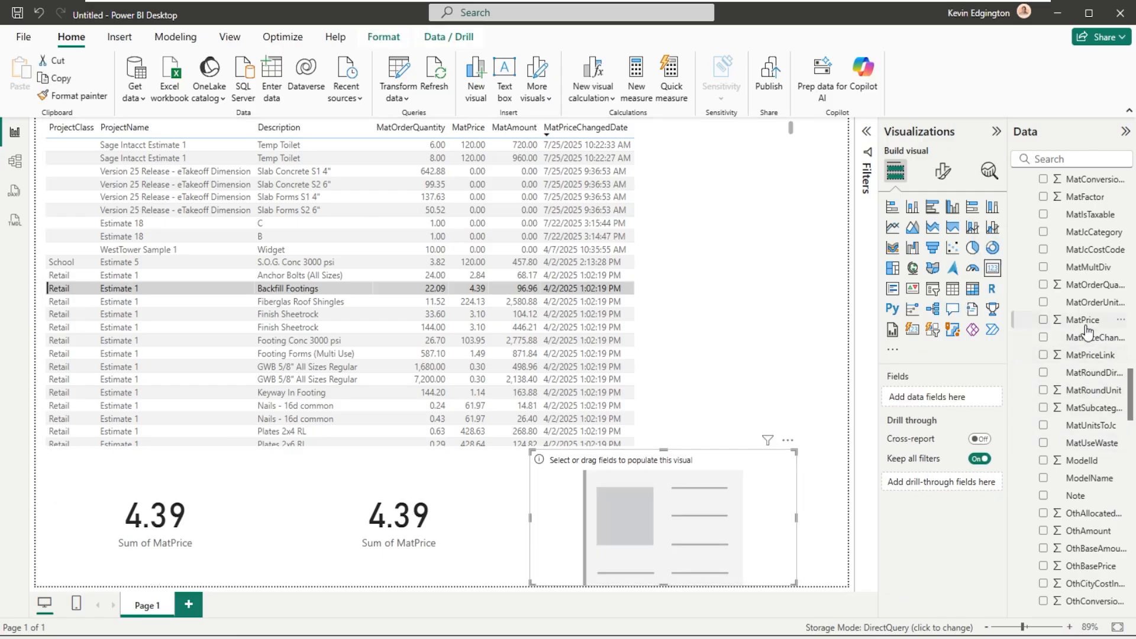
left_click_drag(1084, 320, 666, 524)
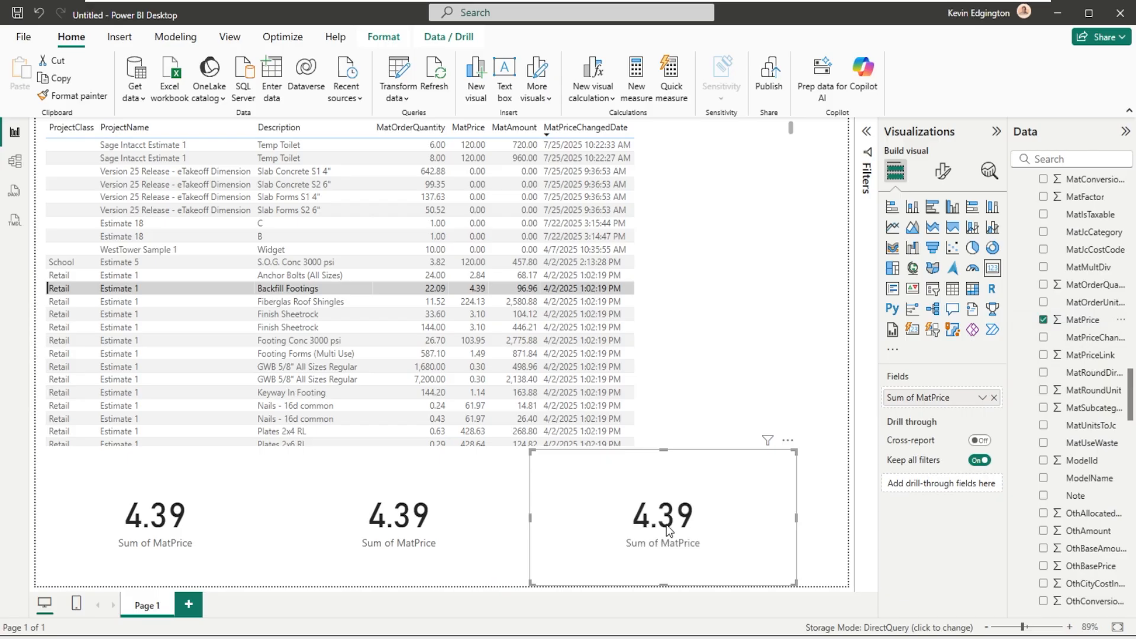
- Add a fourth card visual, place it beside the table's MatPriceChangedDate column, and fill it with MatPrice
left_click(817, 310)
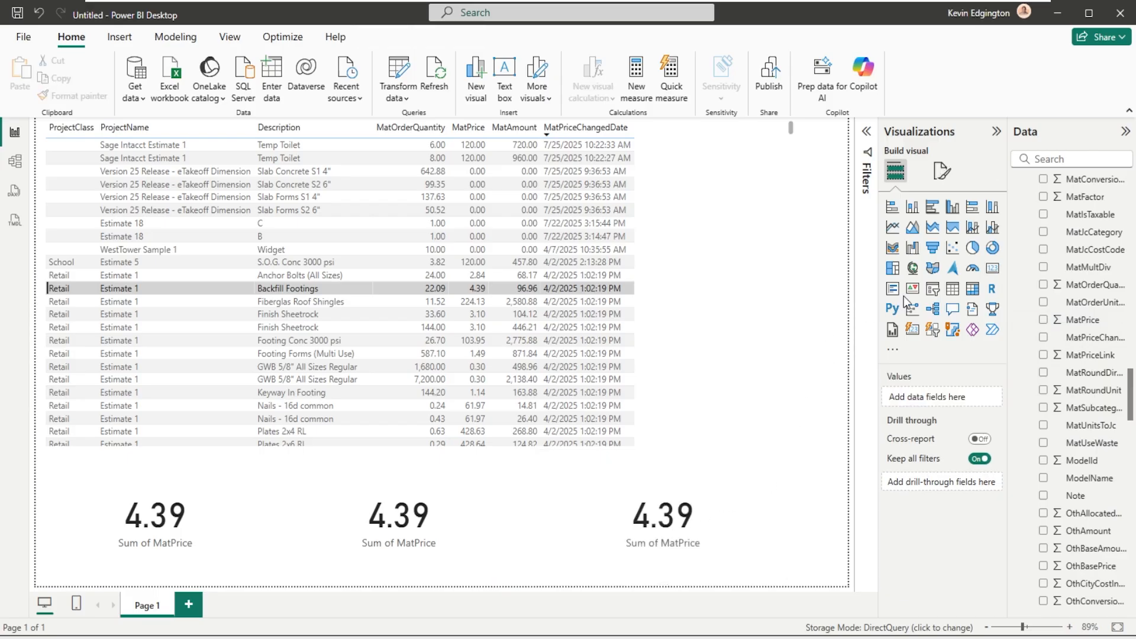
left_click(992, 269)
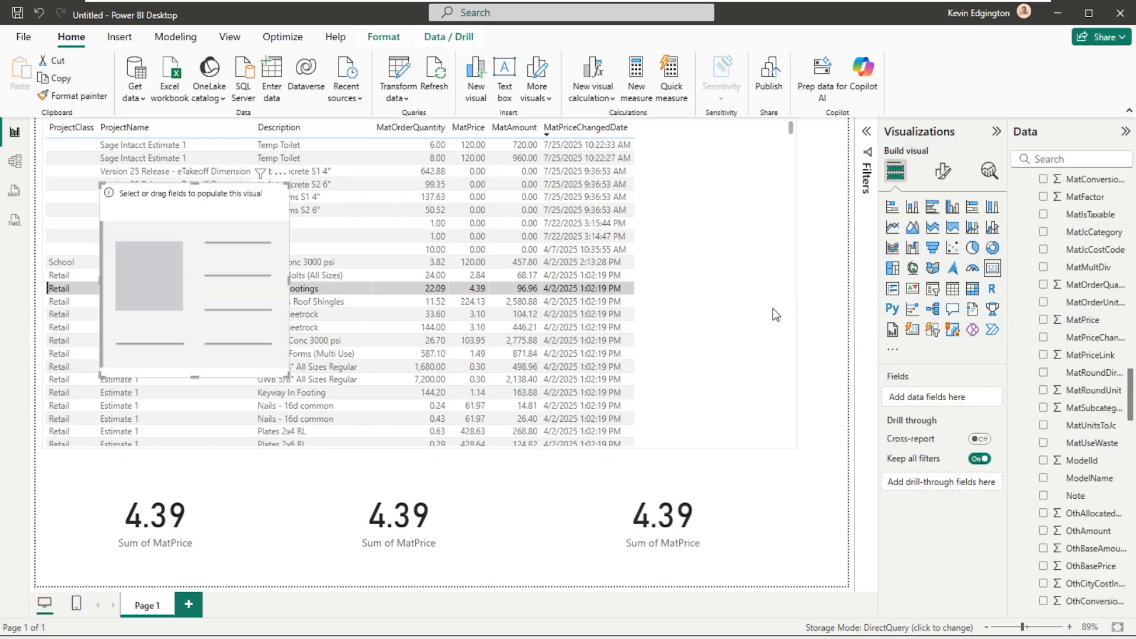
left_click_drag(202, 197, 760, 199)
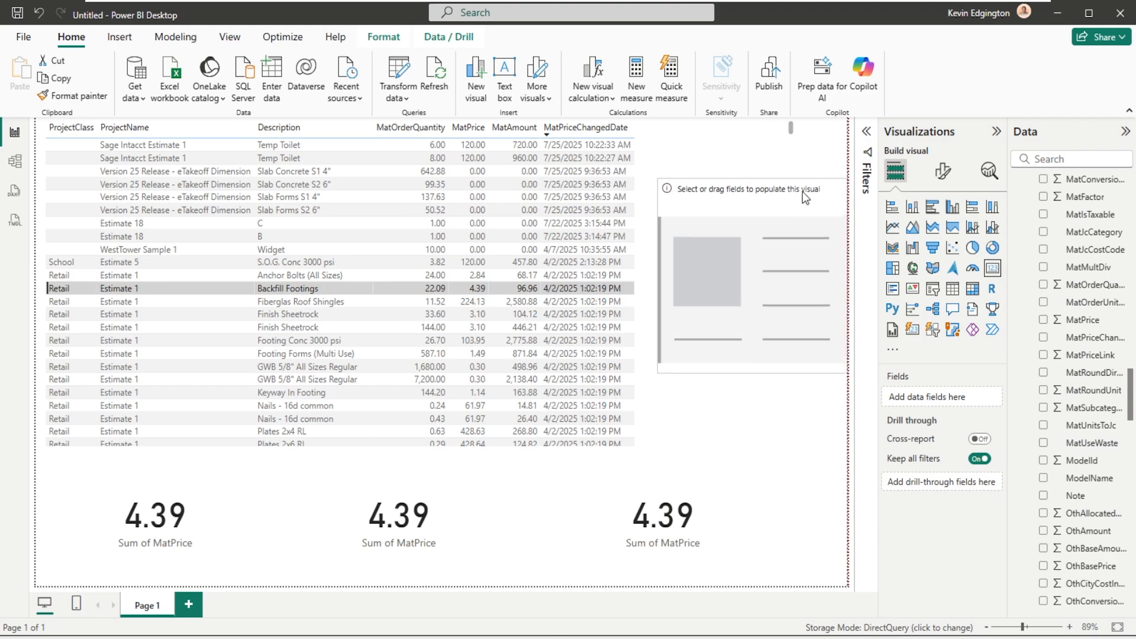
left_click_drag(1091, 327, 757, 294)
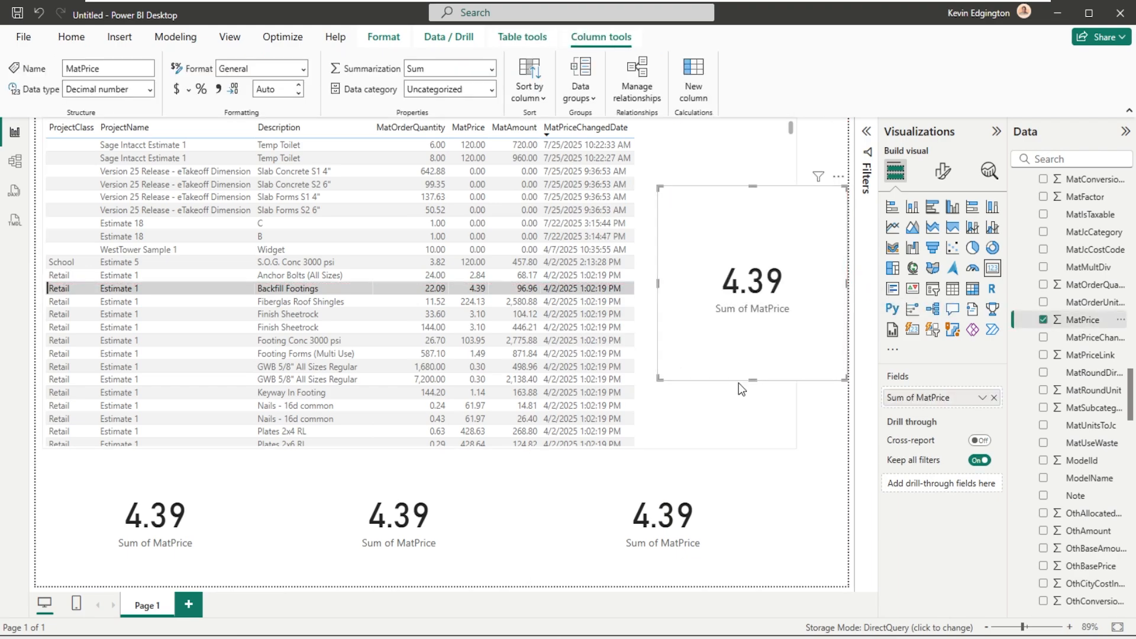
- Set the leftmost card below the table to the Count of MatPrice, and clear the Backfill Footings row selection in the table
left_click(140, 512)
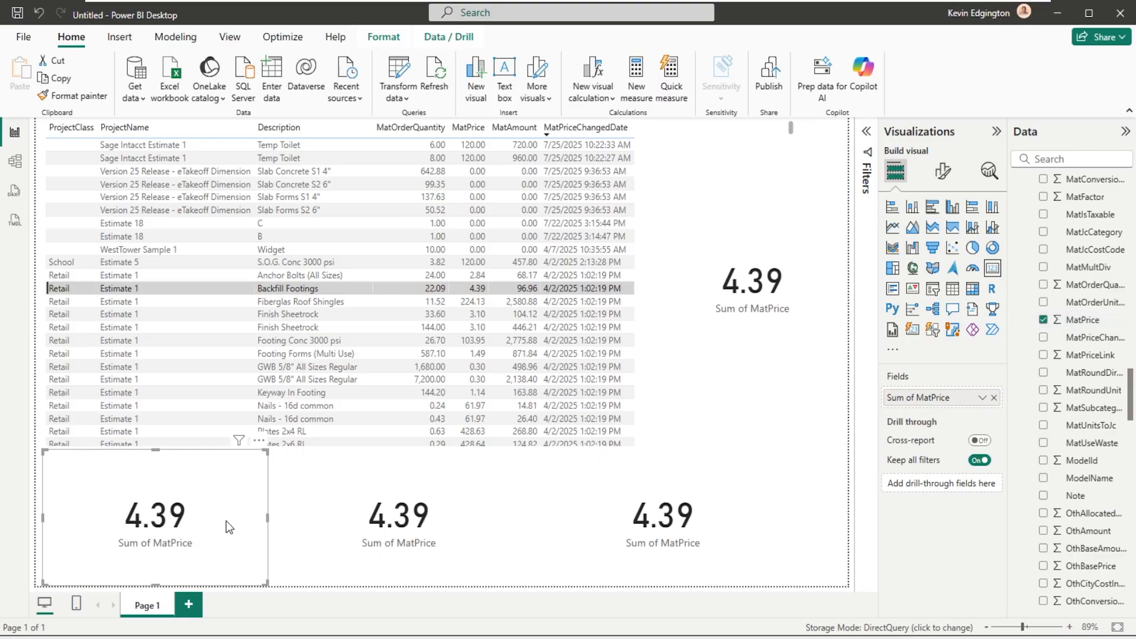
left_click(982, 397)
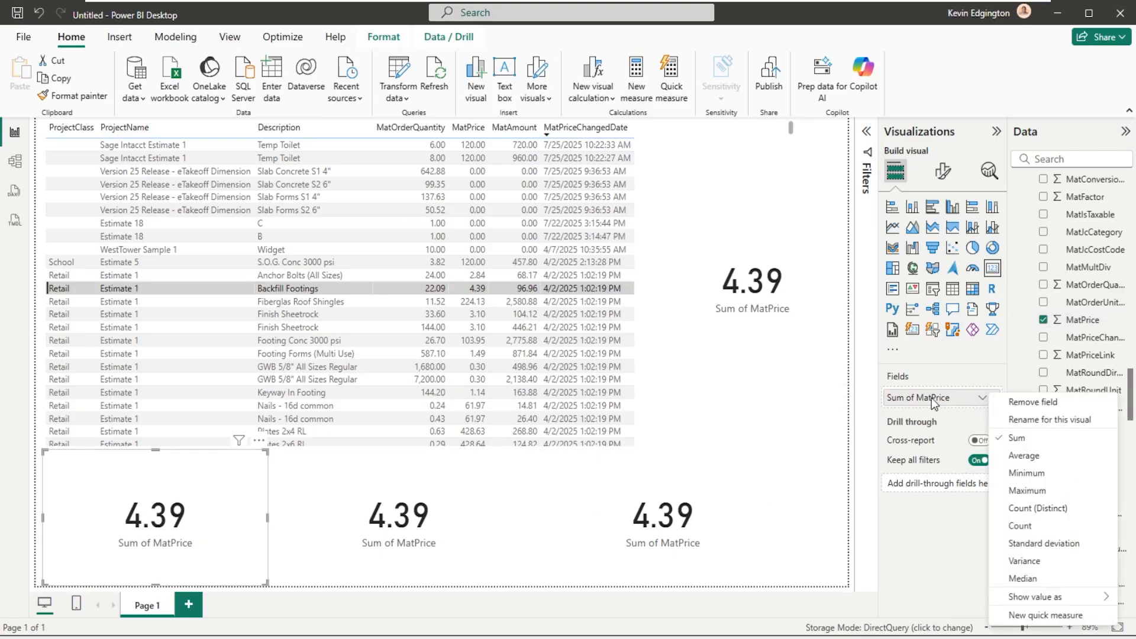
left_click(1011, 526)
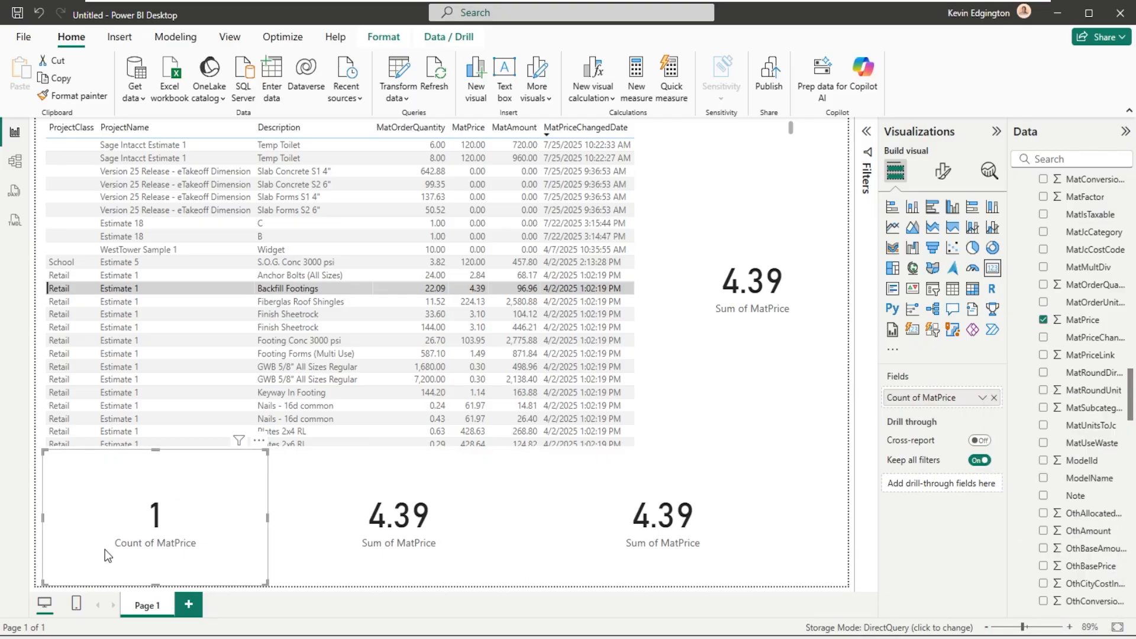
left_click(805, 147)
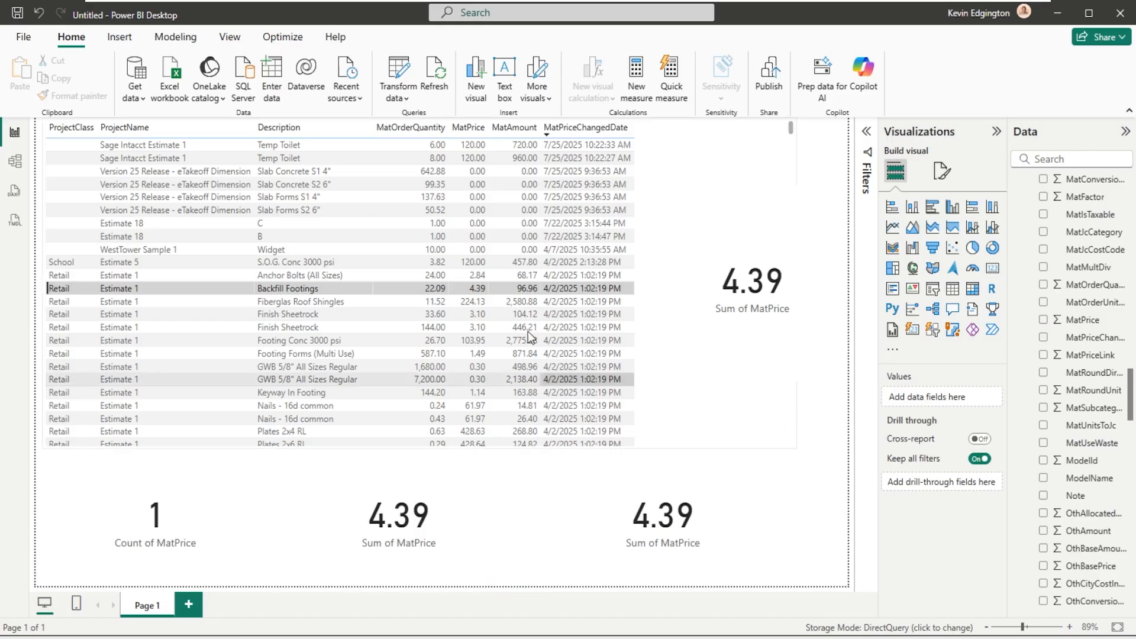
left_click(420, 292)
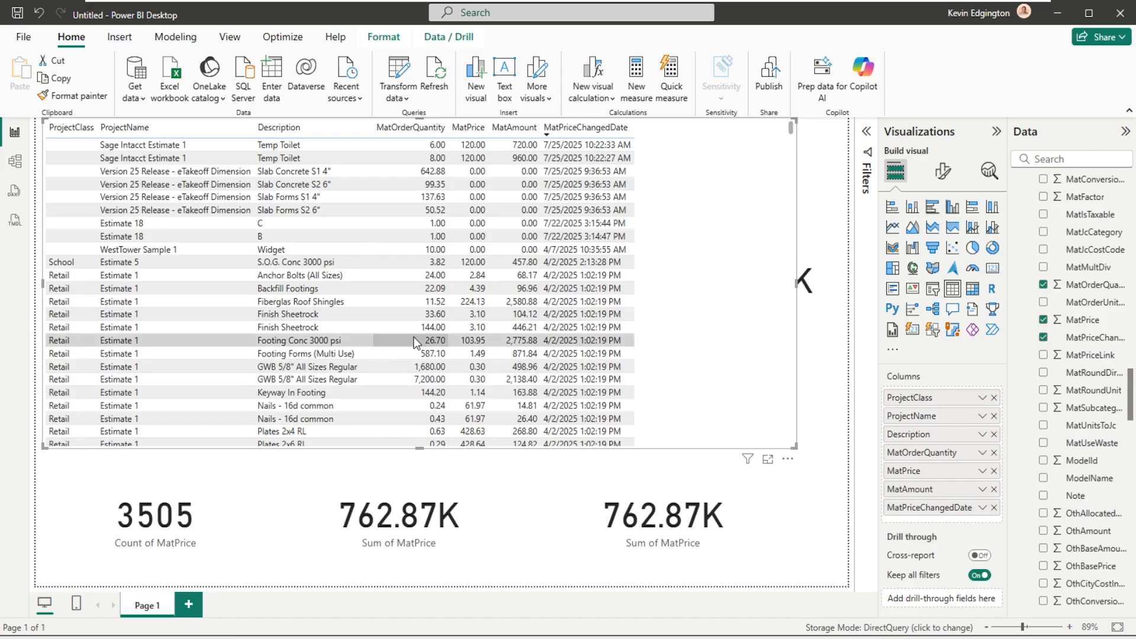
- Set the middle card below the table to the Minimum of MatPrice and the card to its right to the Average
left_click(394, 523)
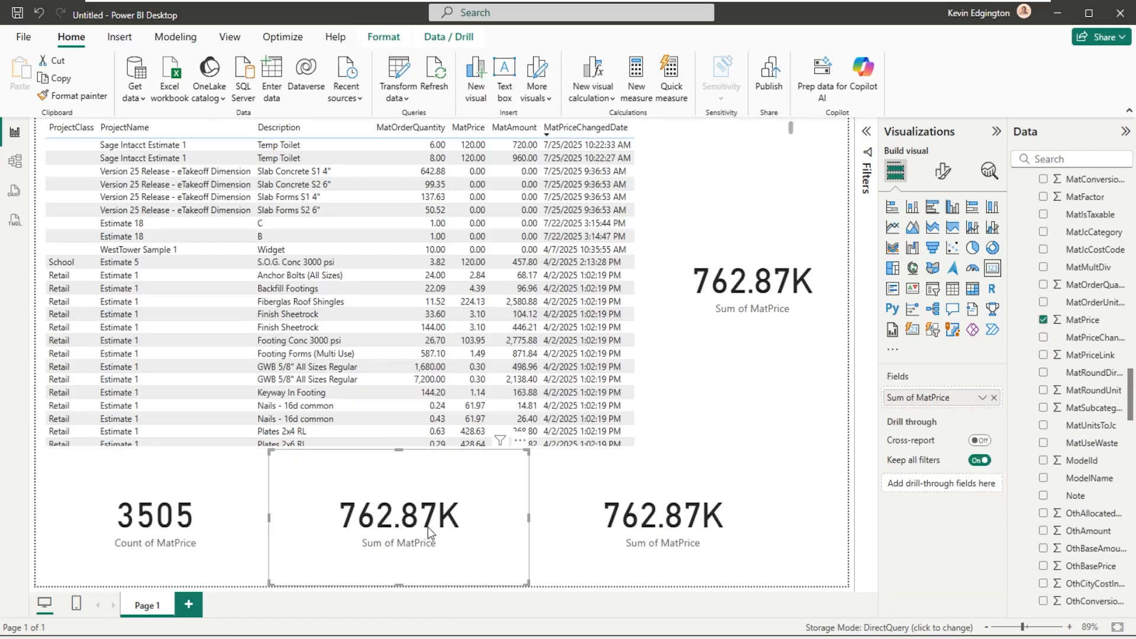
left_click(979, 398)
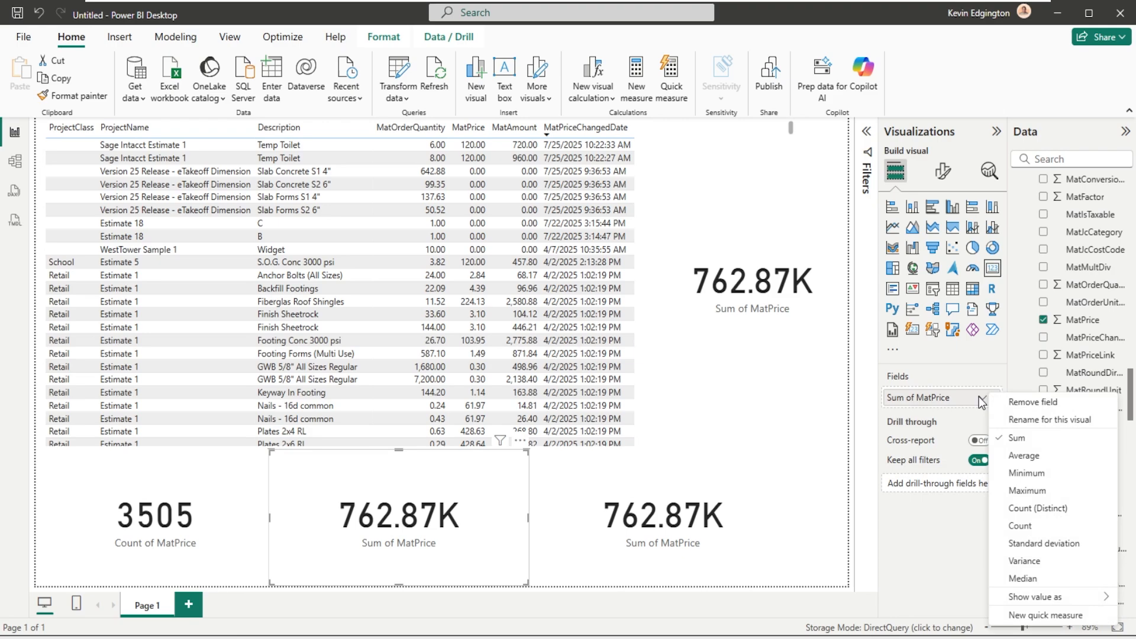
left_click(1010, 473)
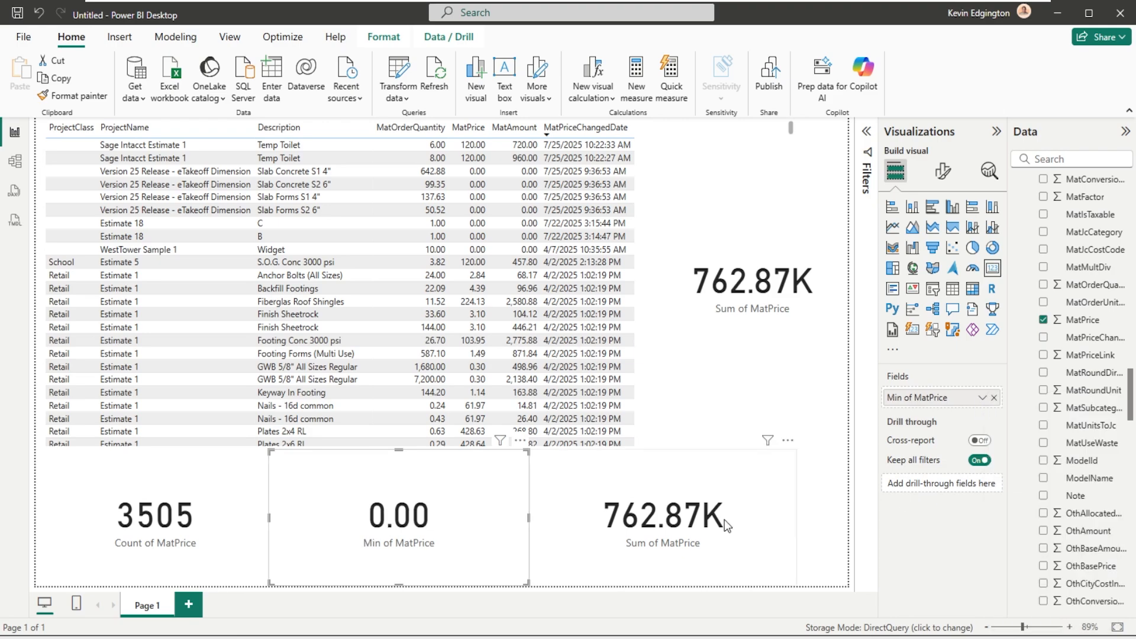
left_click(685, 525)
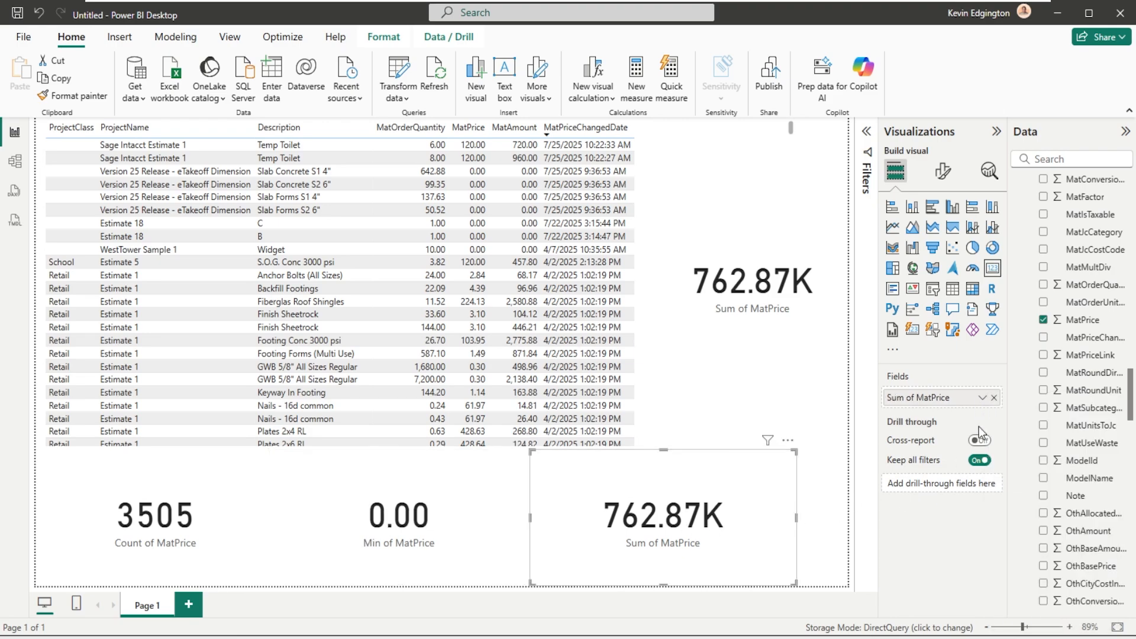
left_click(981, 397)
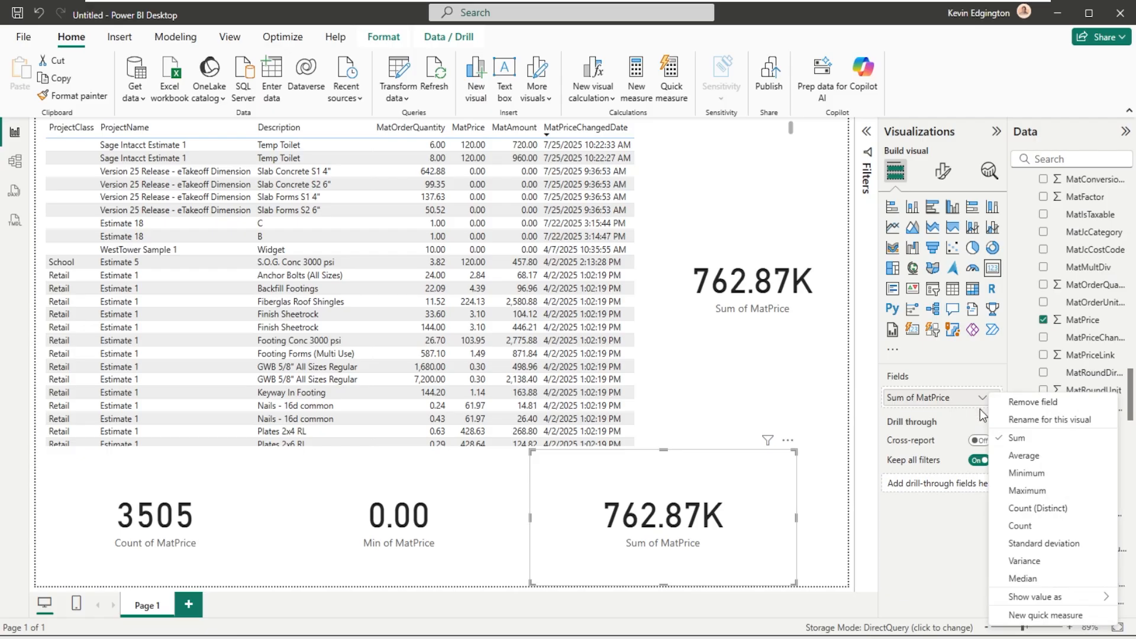
left_click(1013, 457)
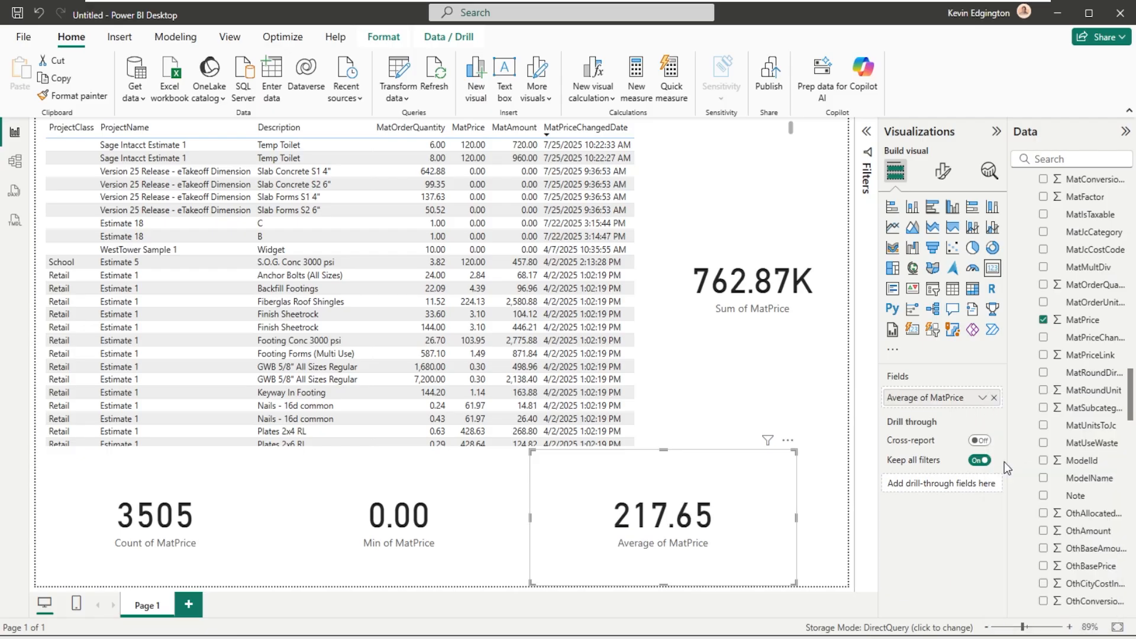
- Set the card beside the table to the Maximum of MatPrice, and review the Count and Average cards
left_click(758, 303)
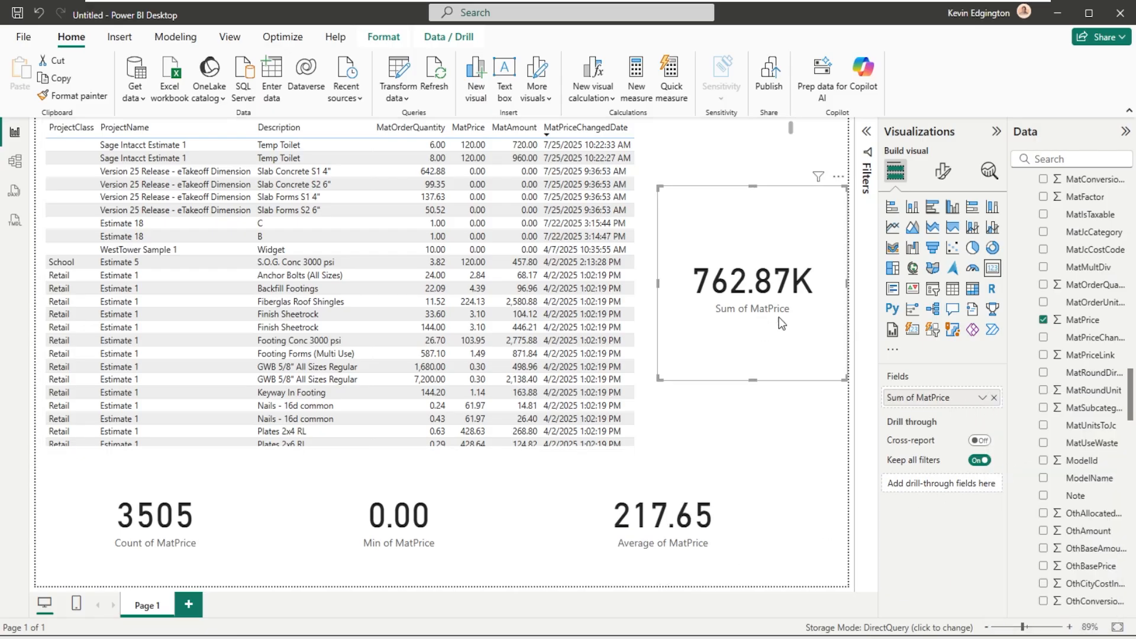
left_click(982, 398)
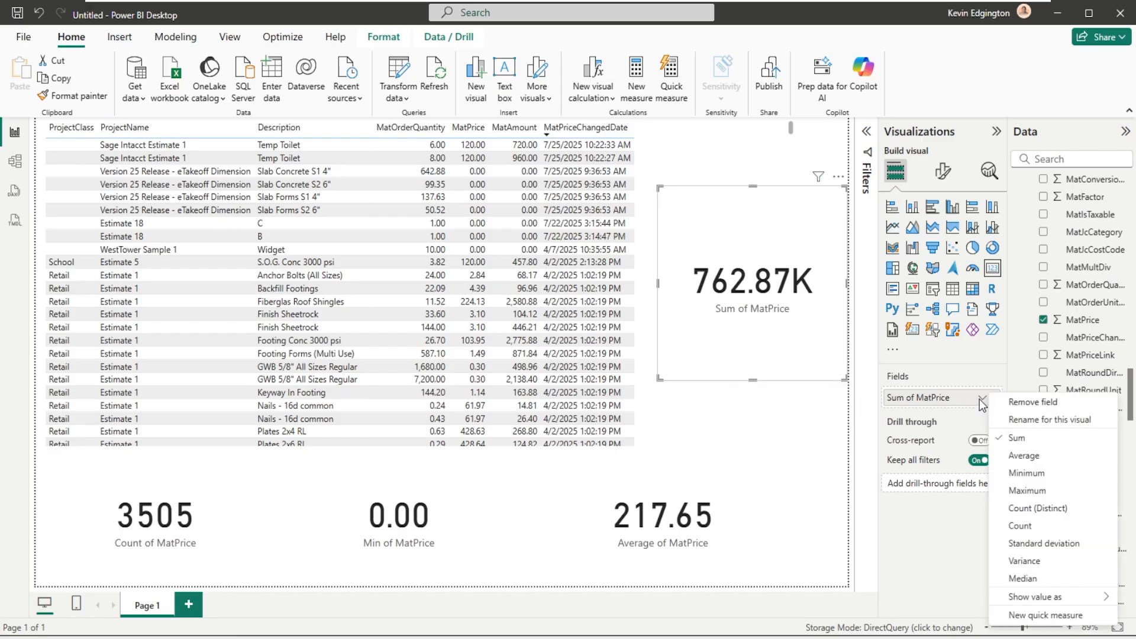
left_click(1036, 492)
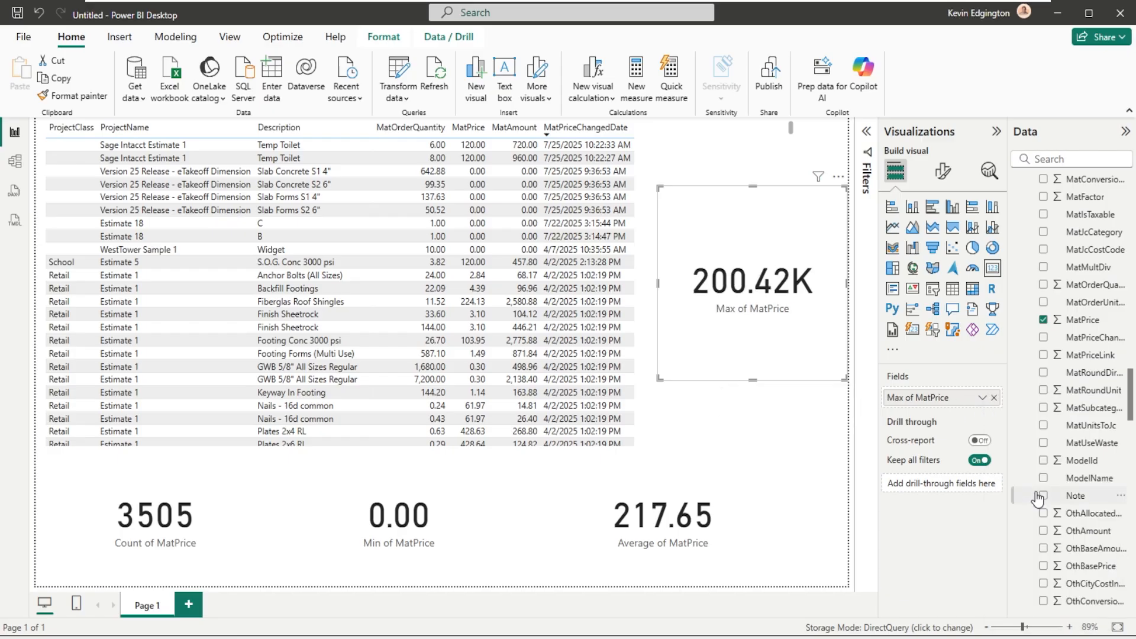
left_click(194, 509)
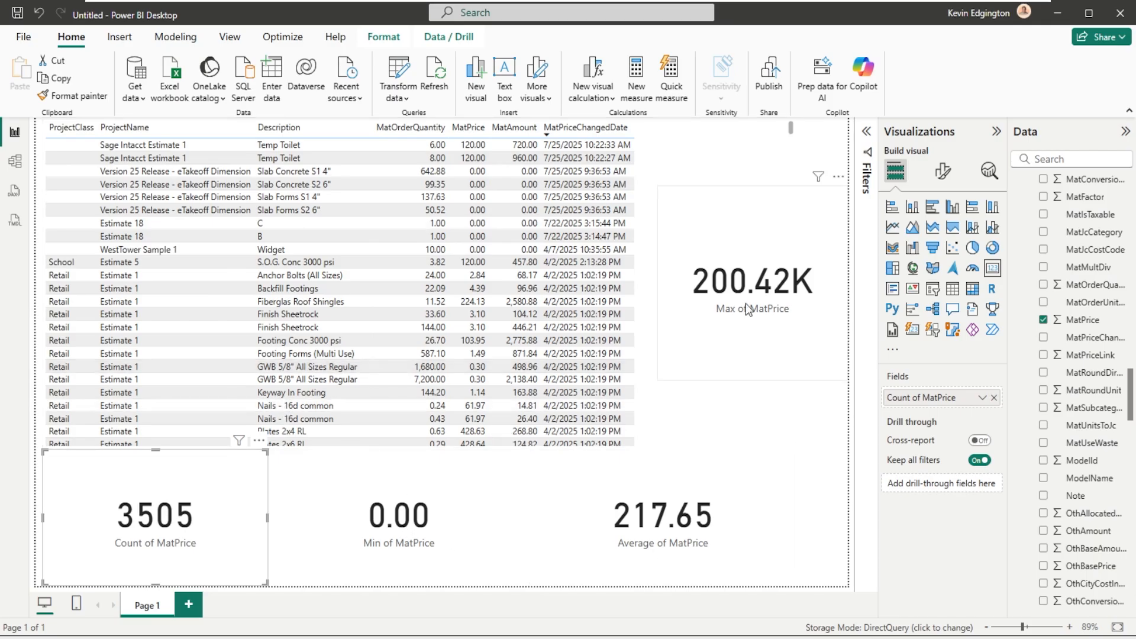
left_click(652, 533)
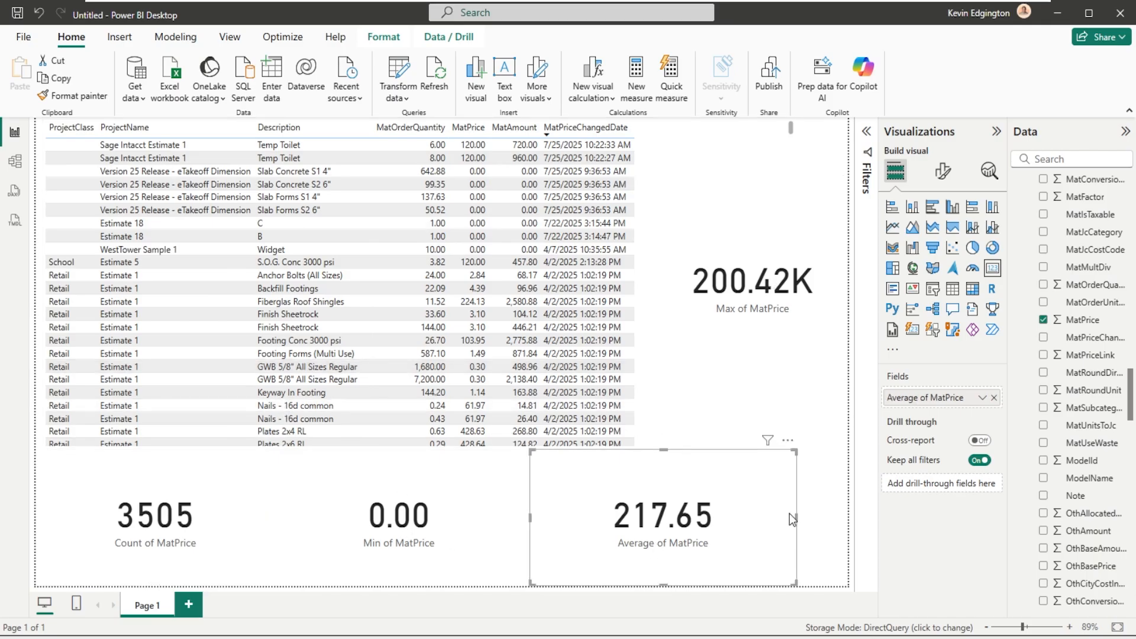
- Narrow the Average and Max of MatPrice cards and reduce their height so they sit side by side along the page's bottom edge
left_click_drag(797, 516, 678, 510)
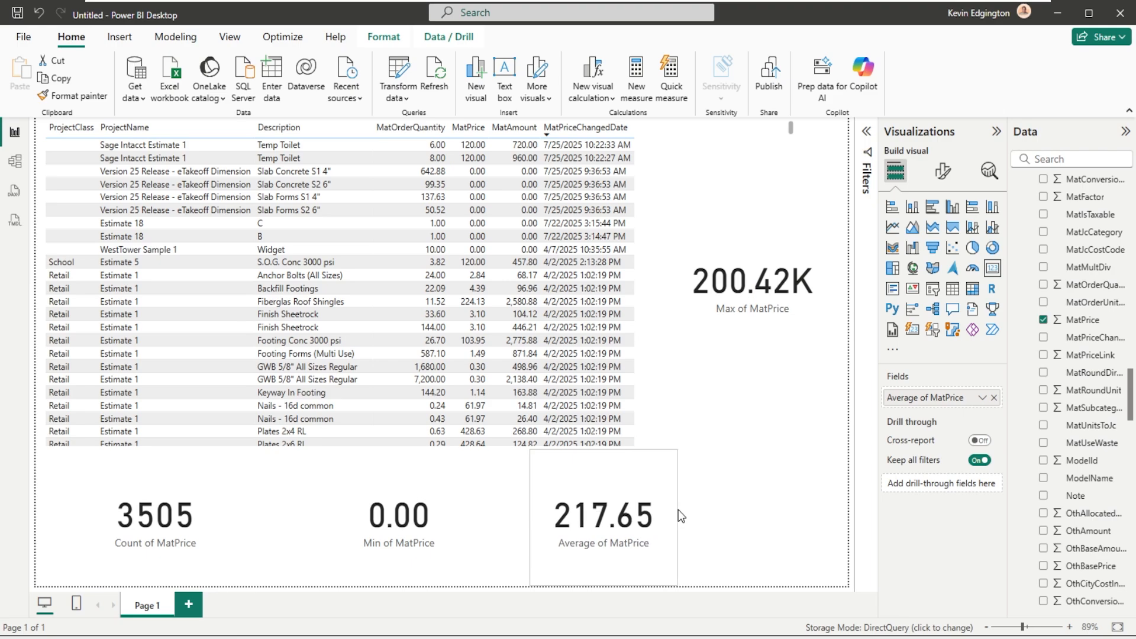
left_click(729, 290)
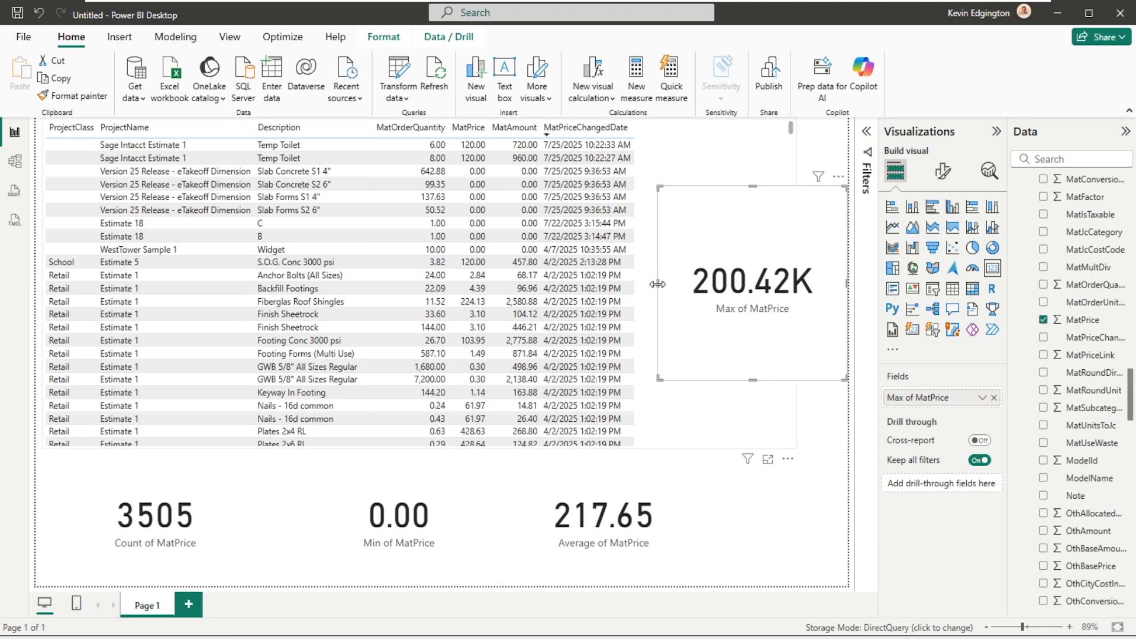
left_click_drag(658, 284, 700, 286)
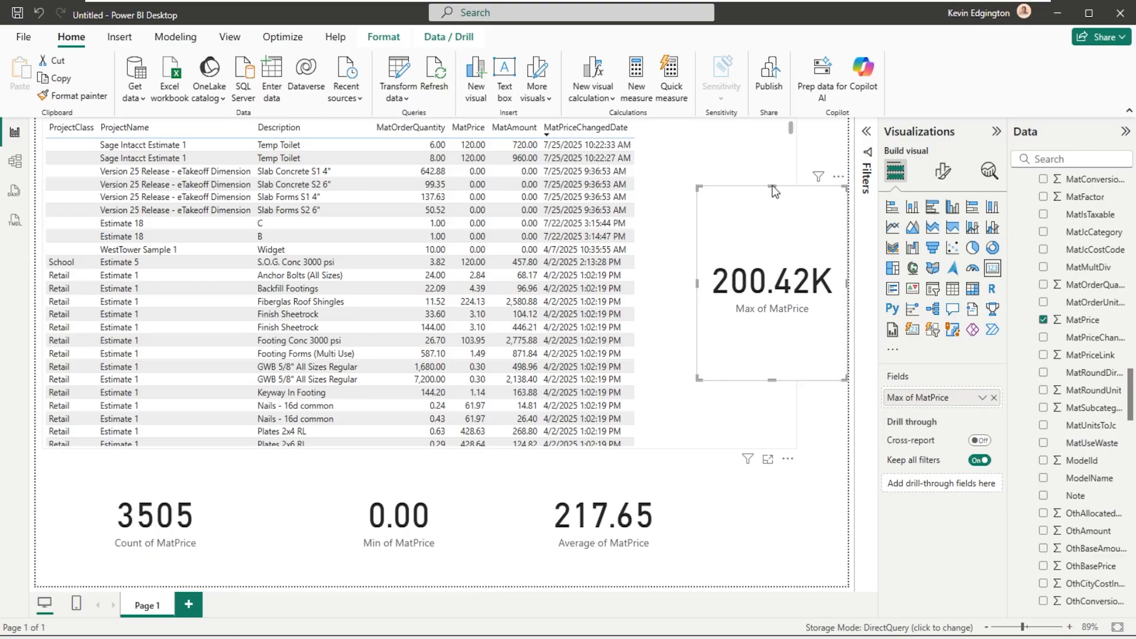
left_click_drag(765, 196, 783, 511)
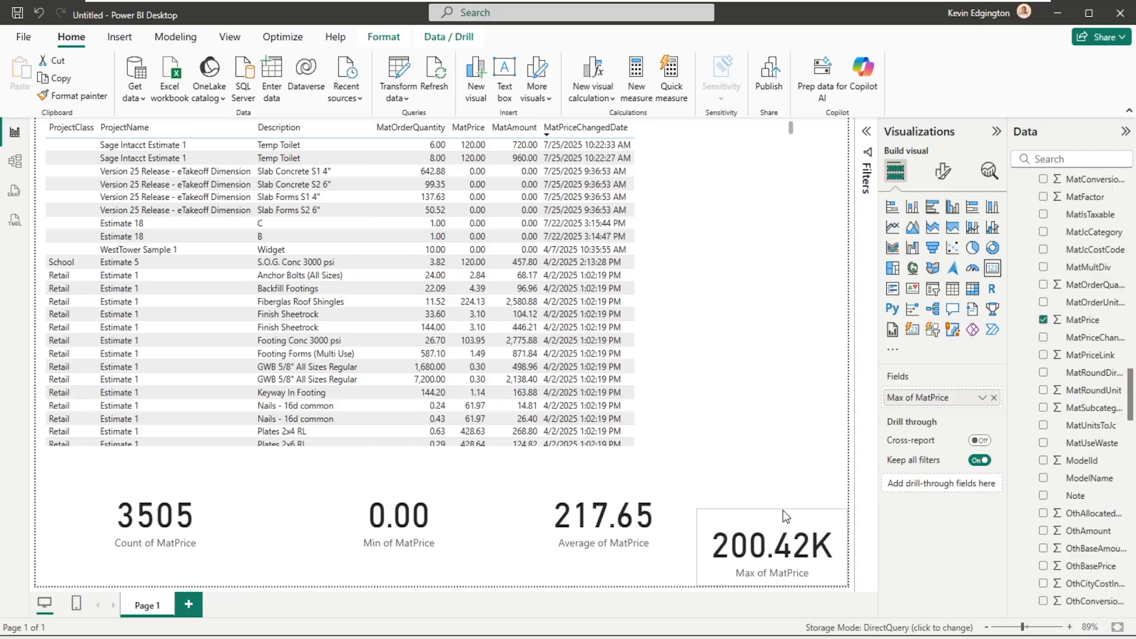
left_click(591, 556)
left_click_drag(605, 448, 605, 516)
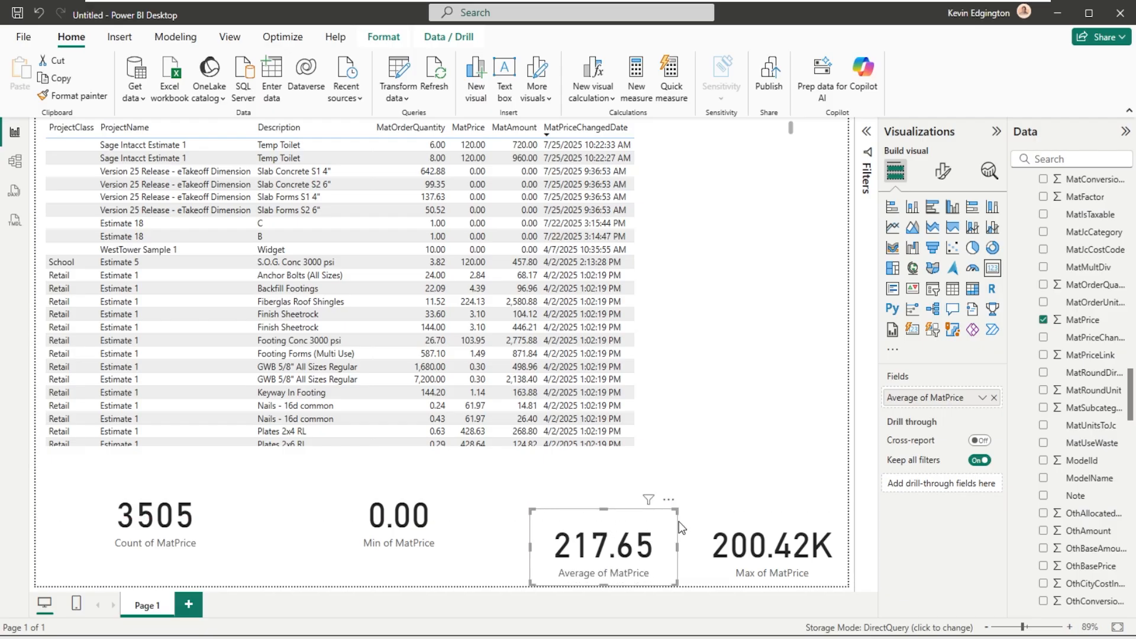
- Shrink the Min and Count of MatPrice cards to match, so all four cards form one compact row with free space before the Count card
left_click(437, 534)
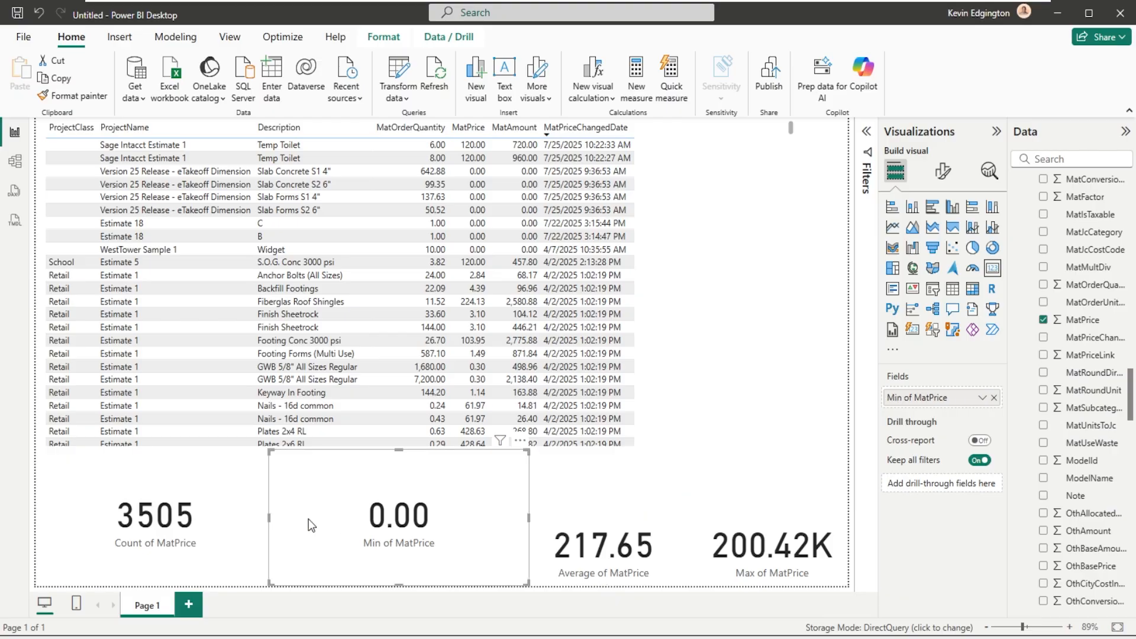
left_click_drag(272, 519, 407, 538)
left_click_drag(472, 451, 468, 517)
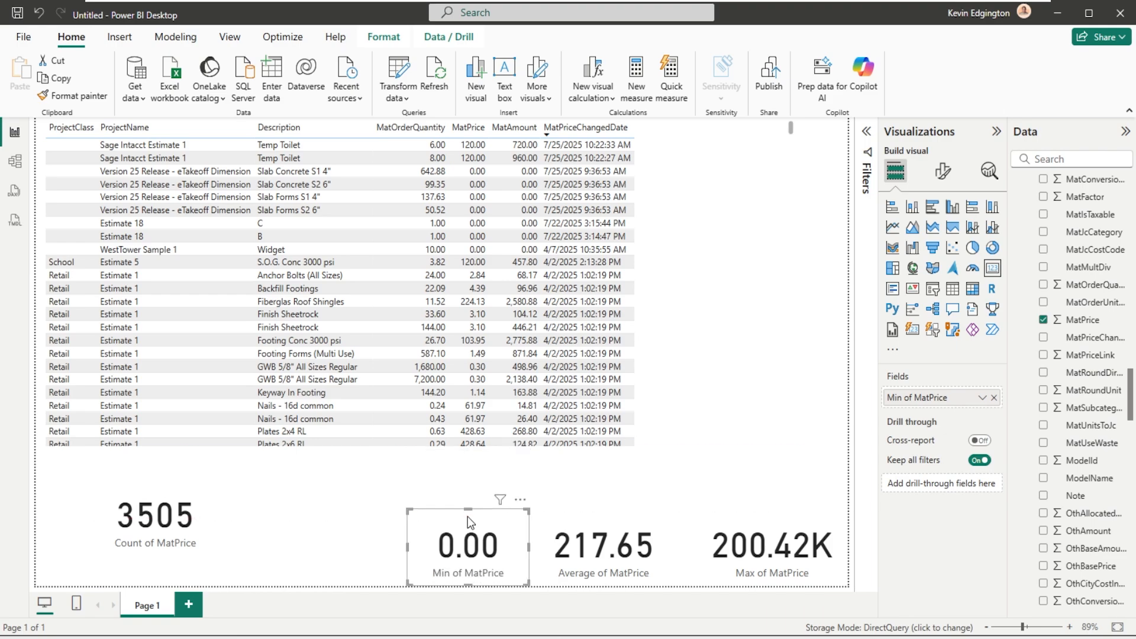
left_click(168, 523)
left_click_drag(152, 451, 160, 512)
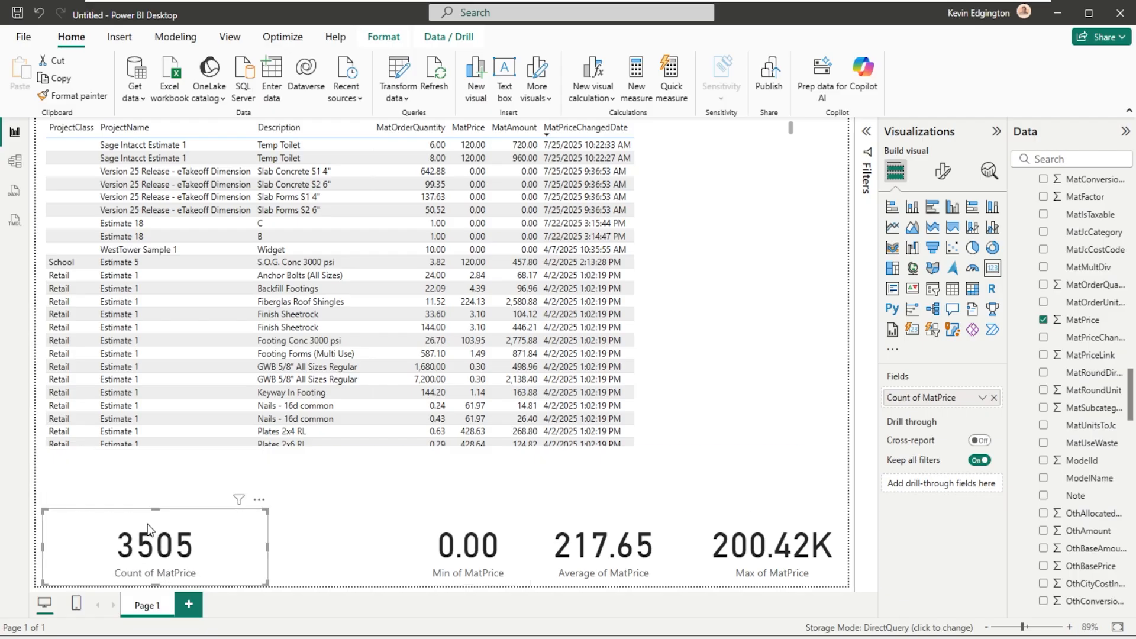
left_click(40, 548)
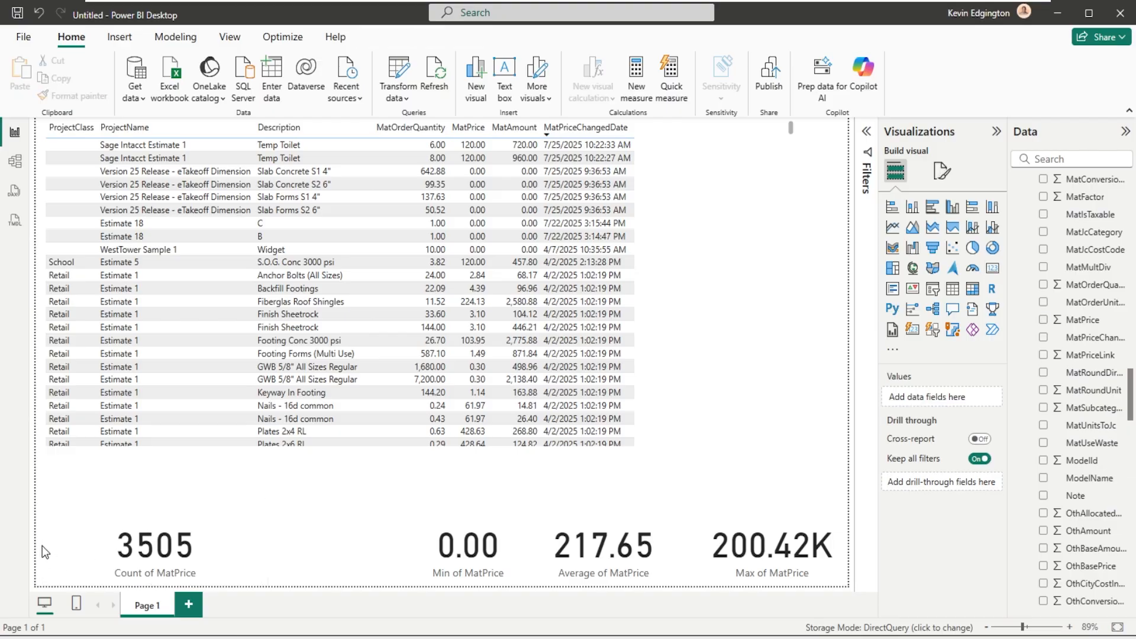
left_click(47, 546)
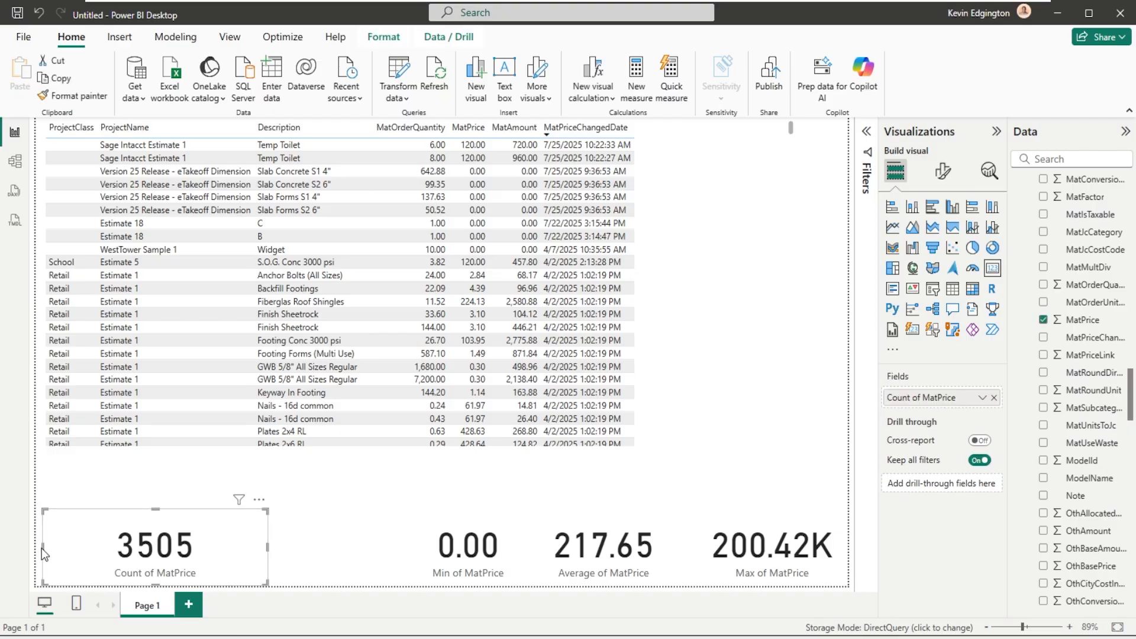
left_click_drag(41, 548, 339, 520)
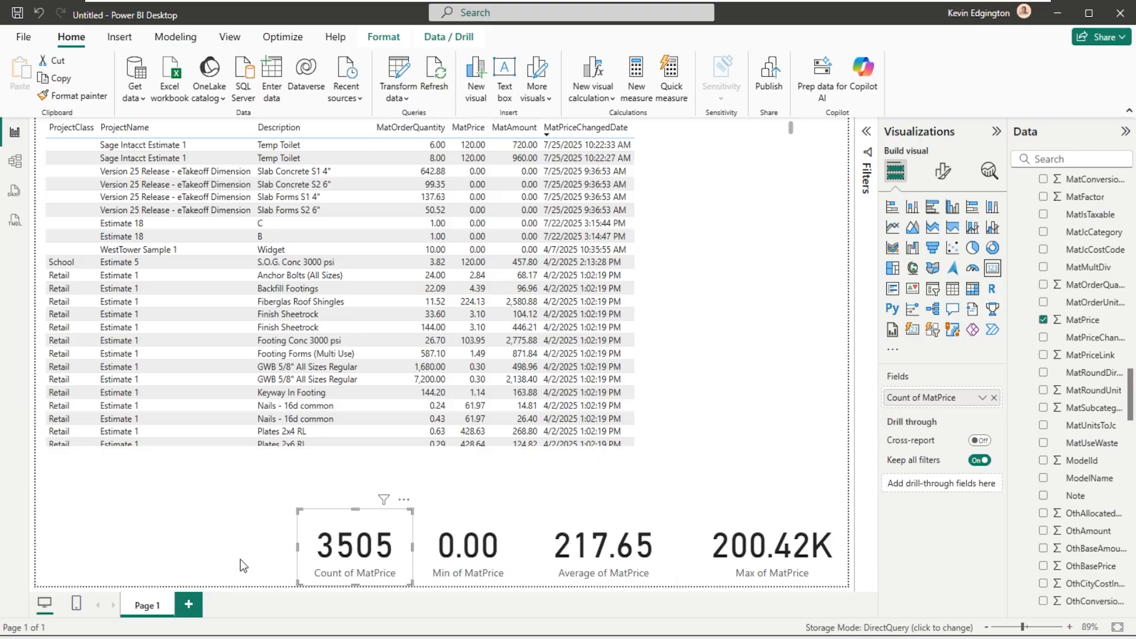
left_click(184, 549)
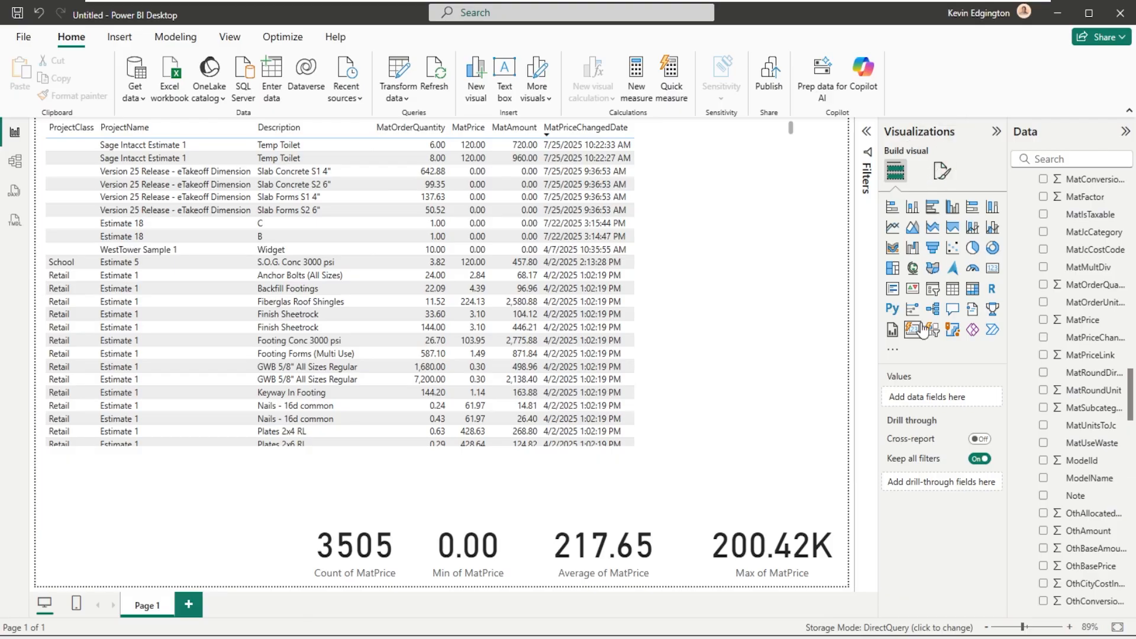
- Search the Power BI visuals gallery for "text fil" and import Microsoft Corporation's Text Filter visual into the report
left_click(891, 351)
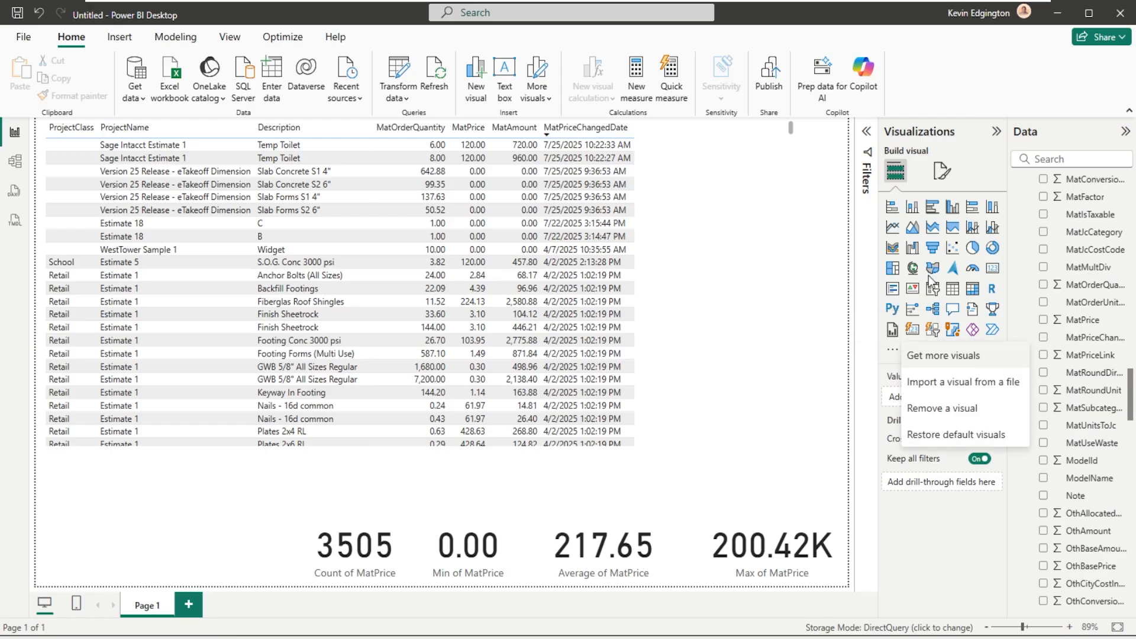
left_click(947, 355)
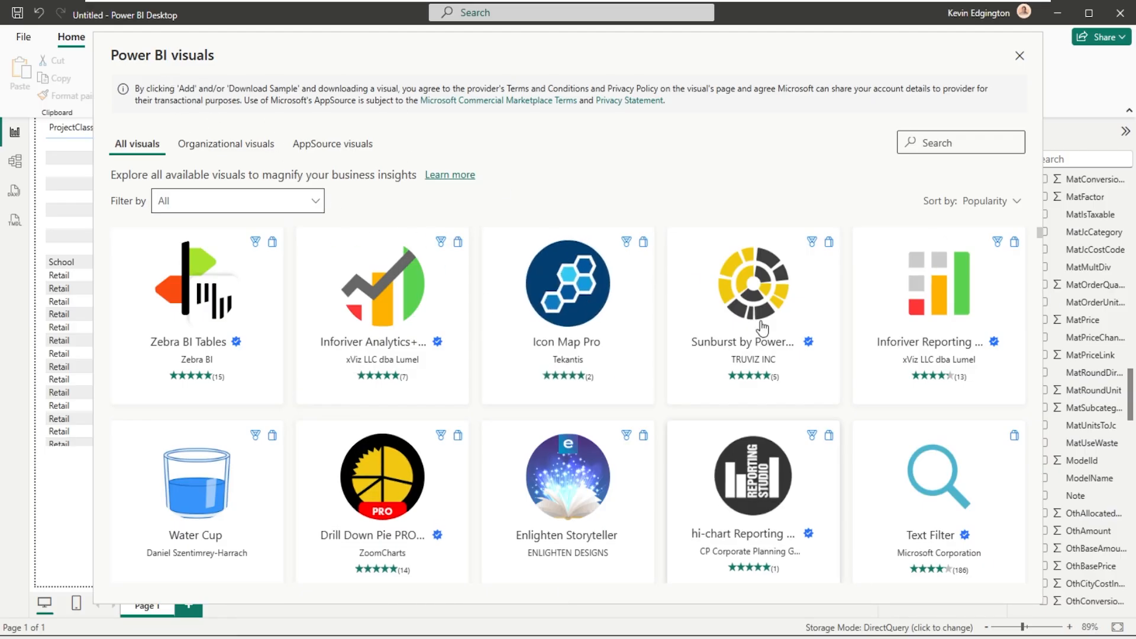
scroll(694, 410, "down", 10)
scroll(694, 409, "up", 10)
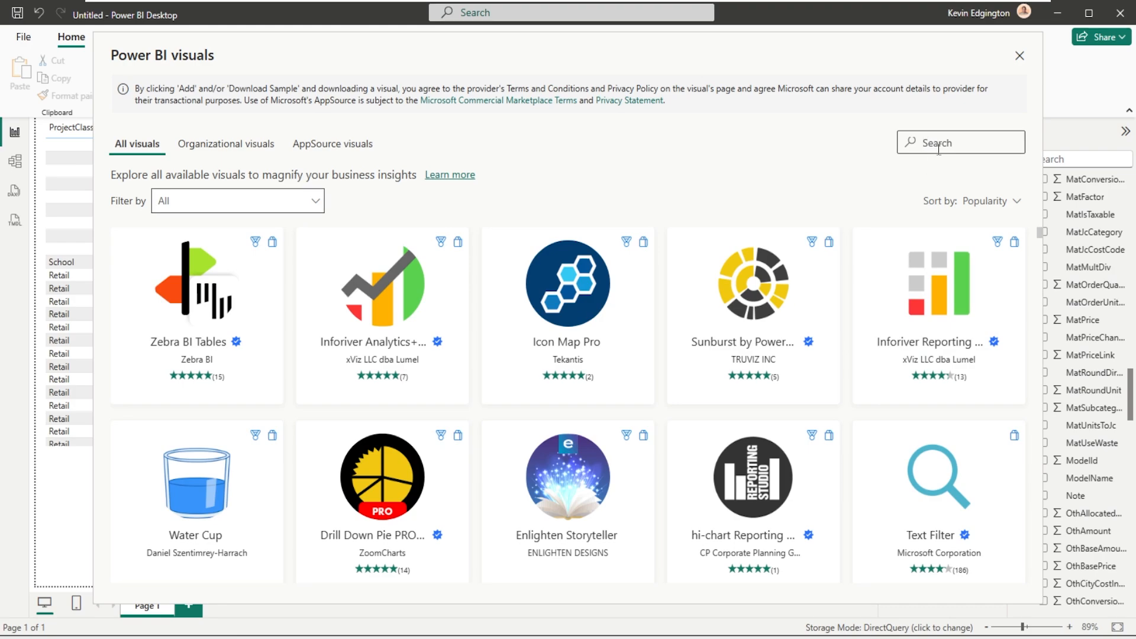
type("text-file")
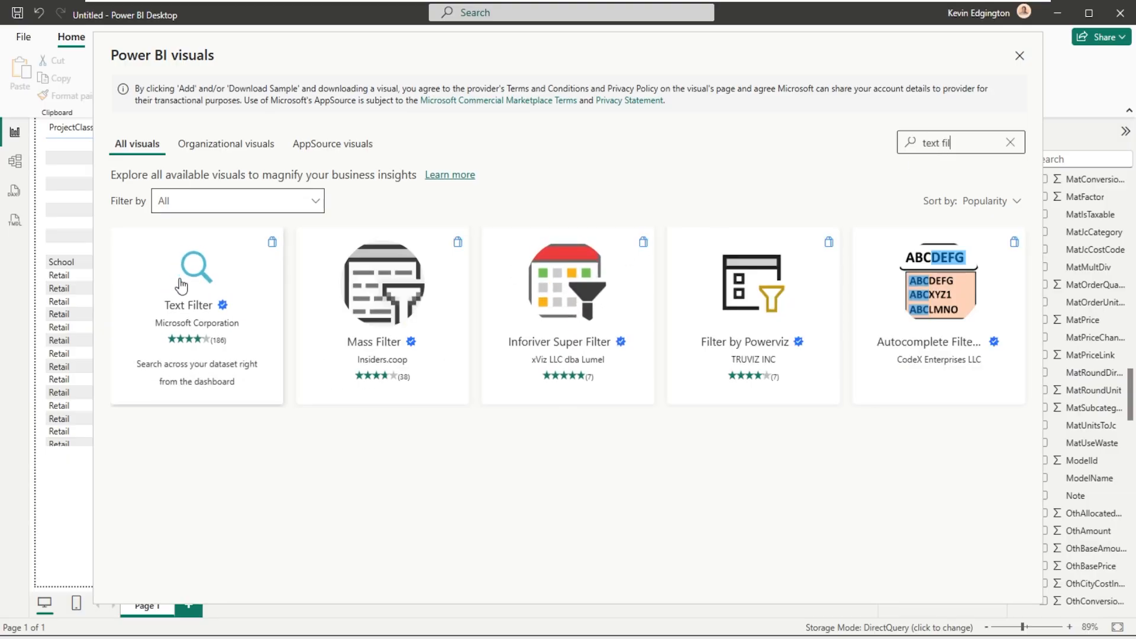
left_click(181, 287)
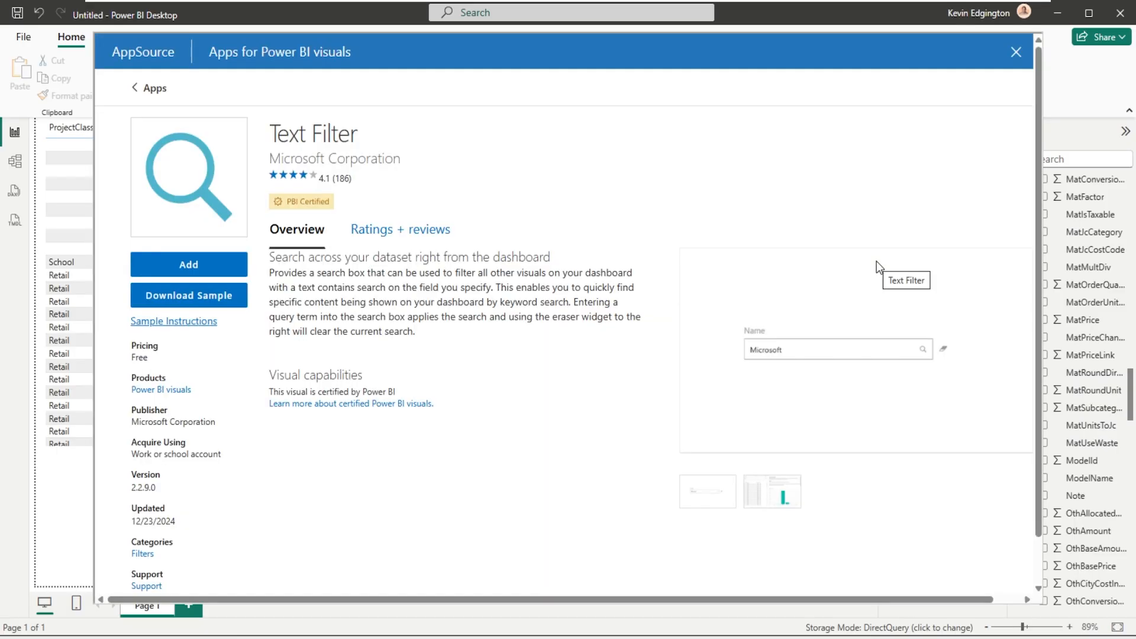
left_click(183, 265)
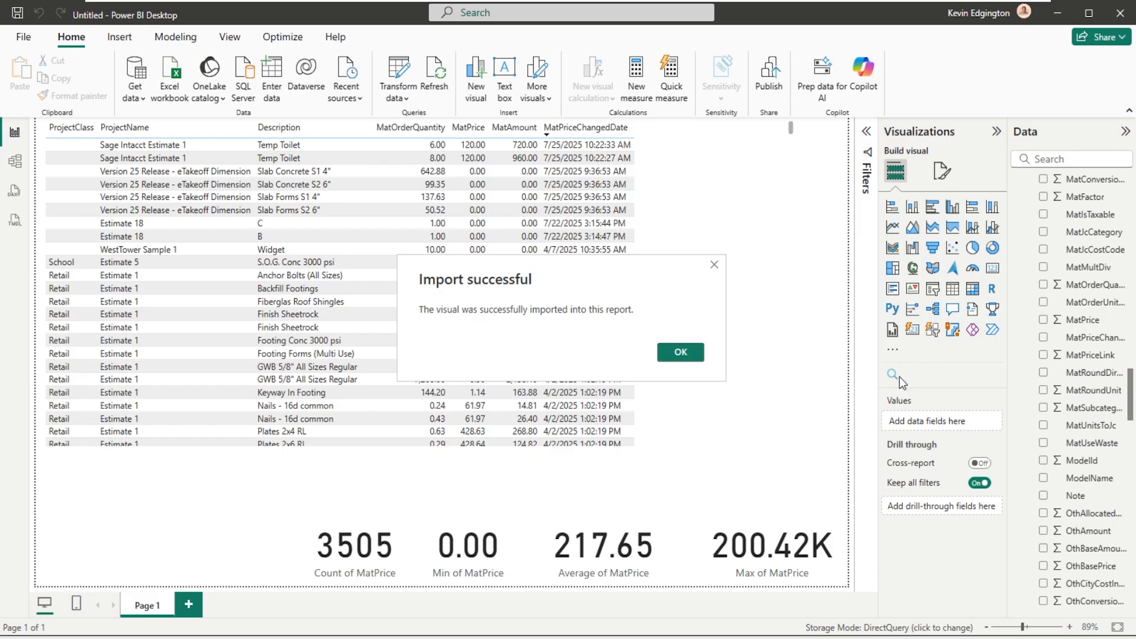
left_click(681, 352)
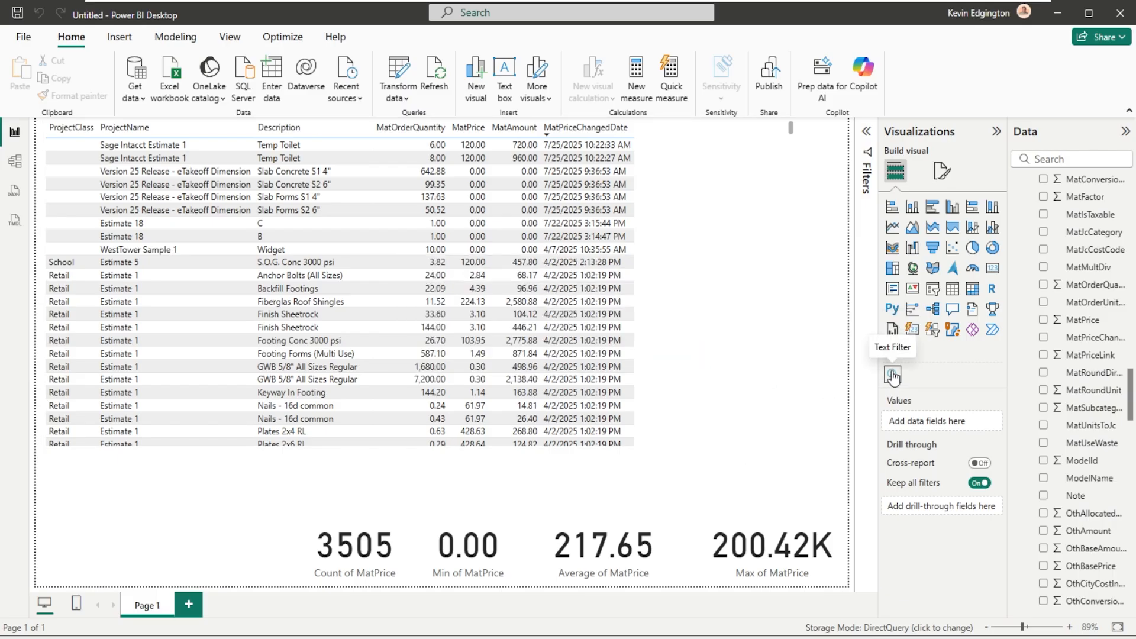
- Add a Text Filter visual in the free space beside the Count card and assign it the Description field
left_click(669, 500)
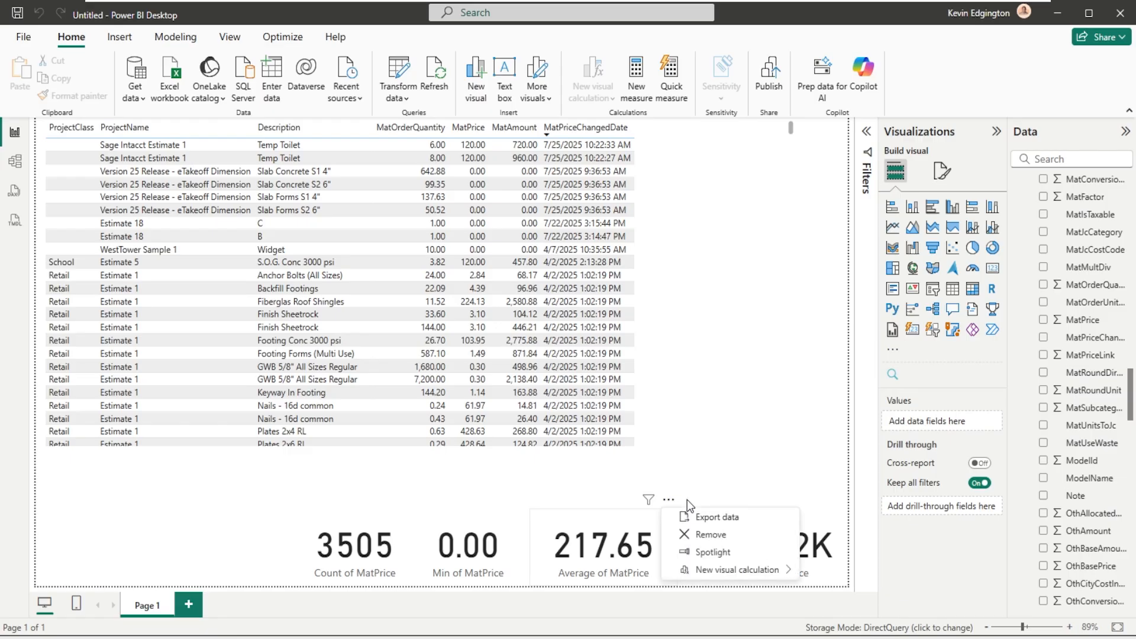
left_click(210, 503)
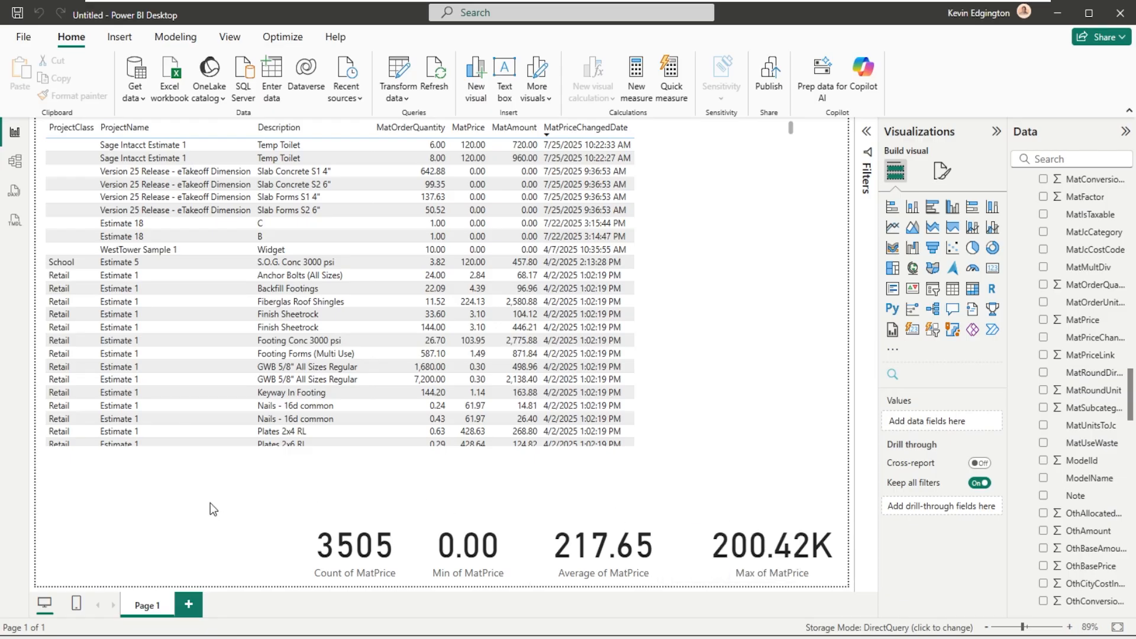
left_click(892, 374)
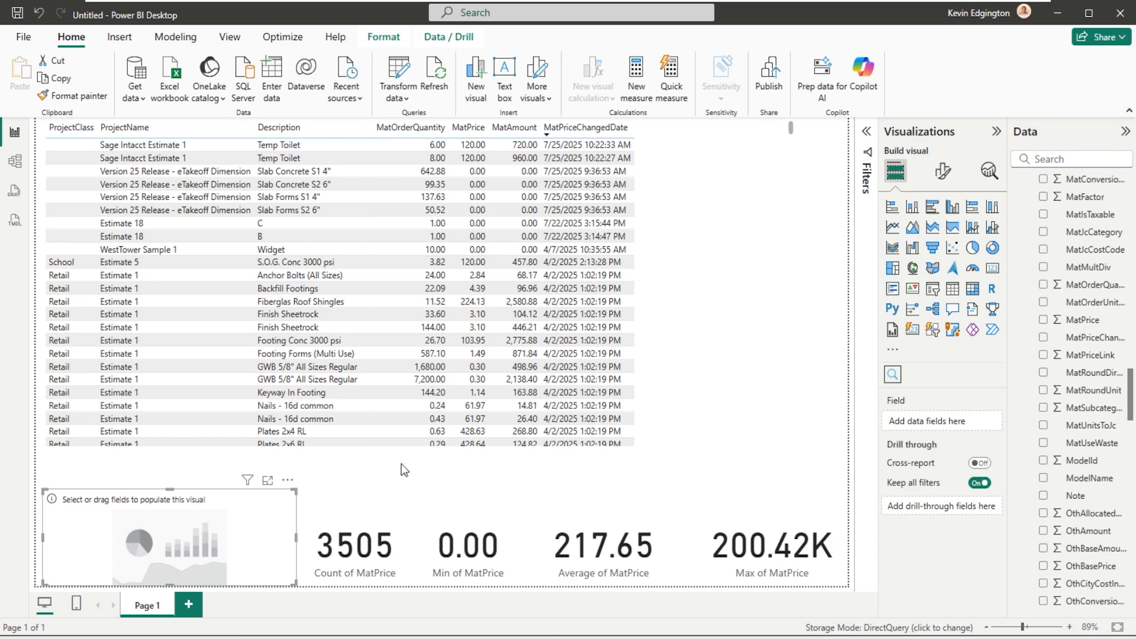
left_click_drag(1130, 390, 1135, 200)
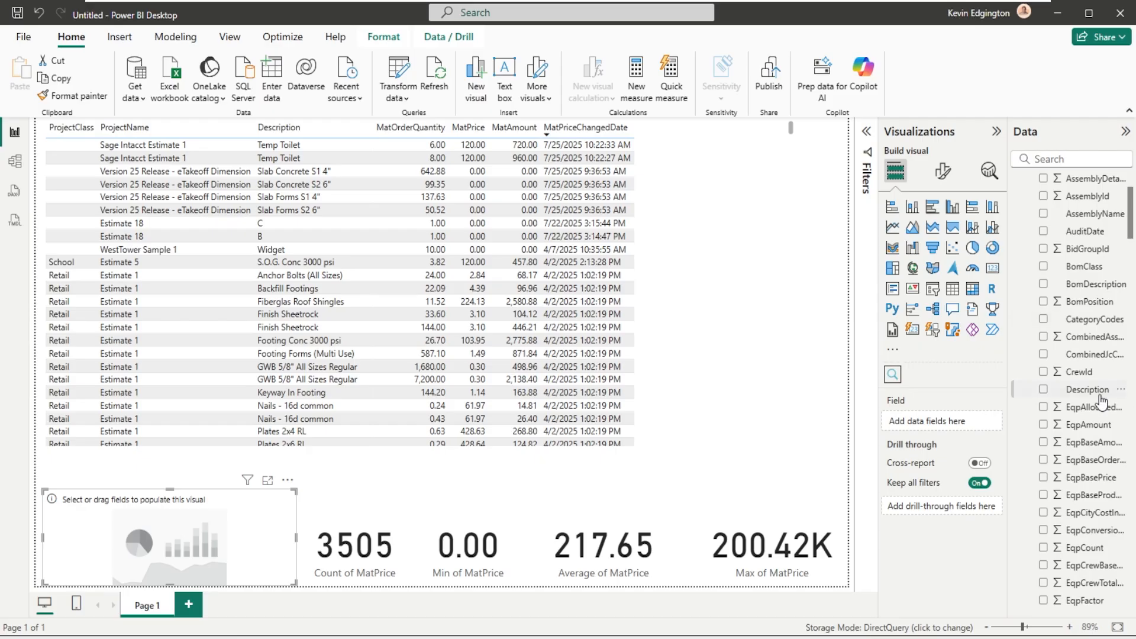
left_click_drag(1092, 391, 206, 520)
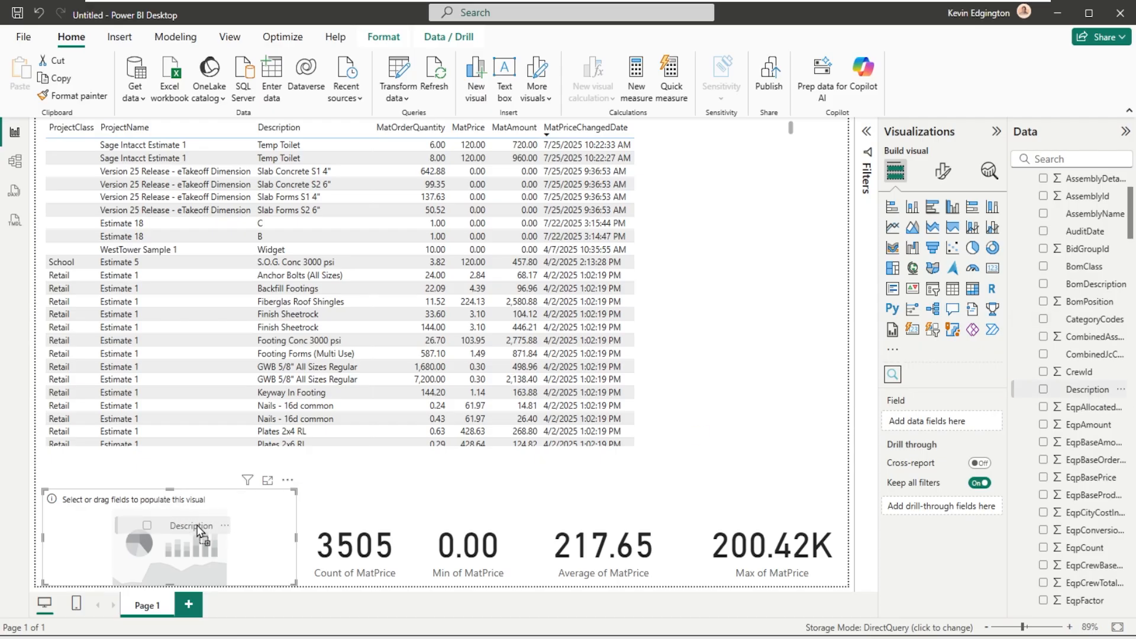
- Try filtering the report by Description with "nail" and "nails", and clear the text filter
left_click(177, 517)
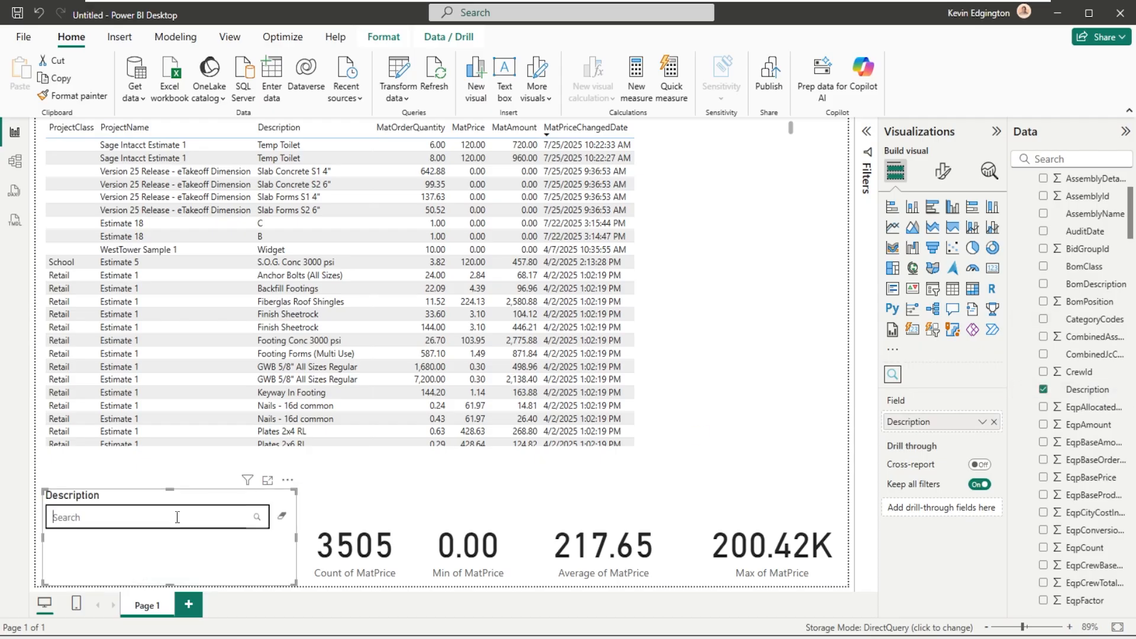
type("nail")
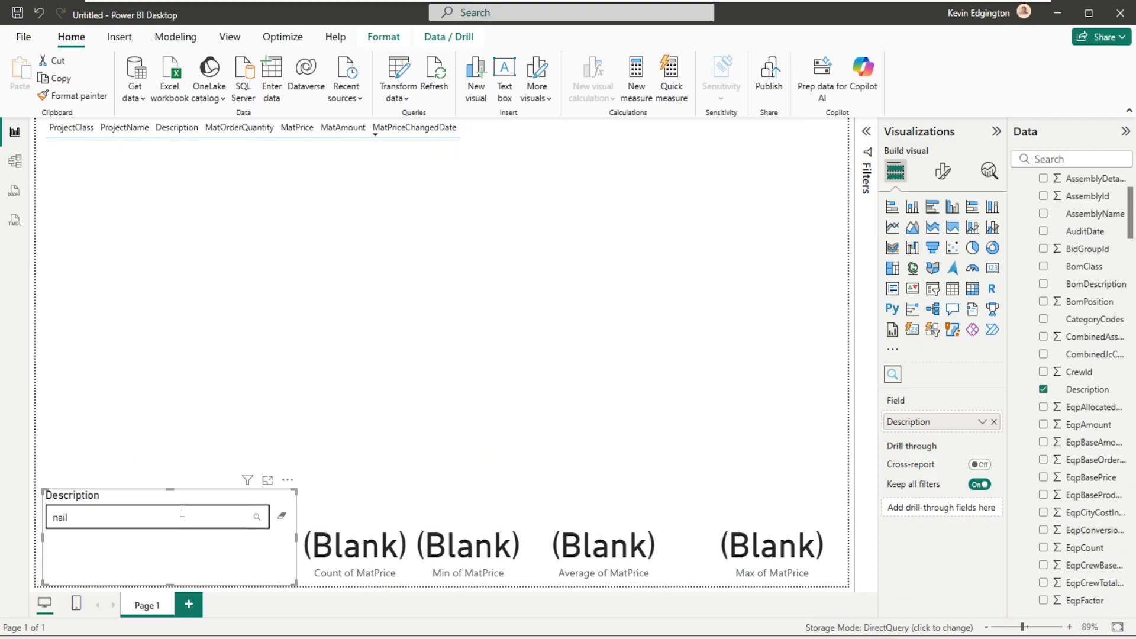
type("s")
left_click(982, 422)
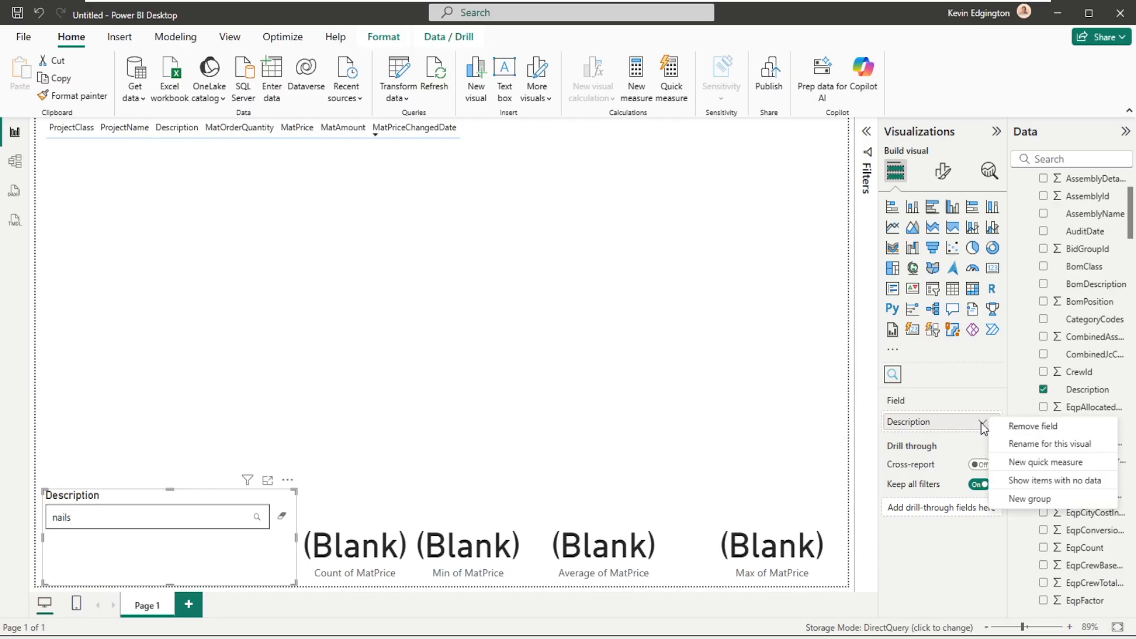
left_click(929, 422)
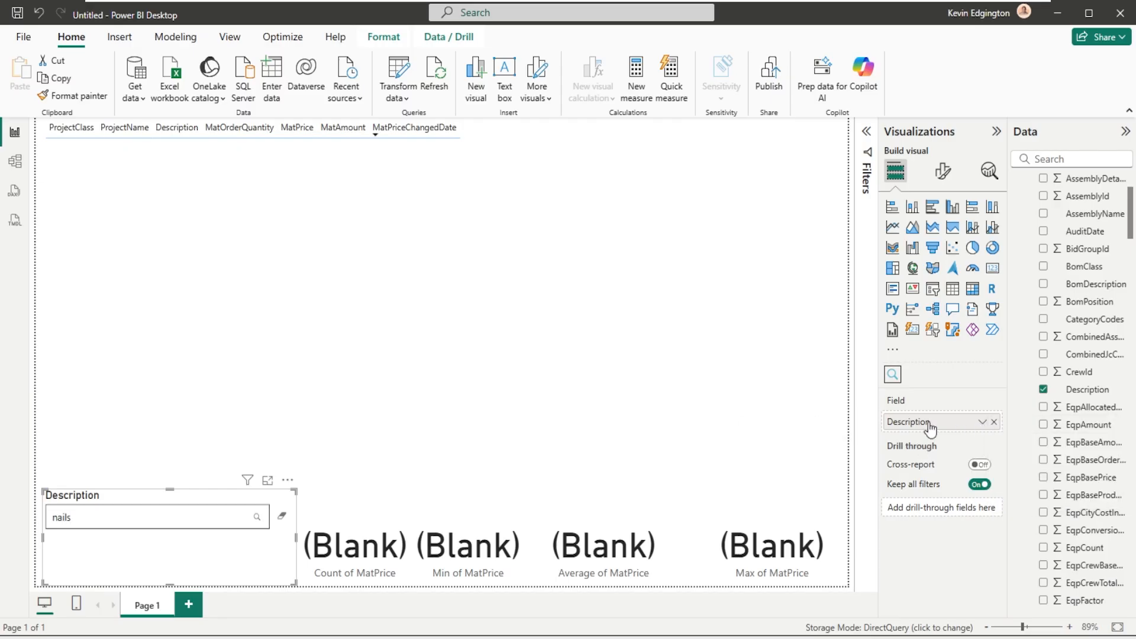
left_click(278, 518)
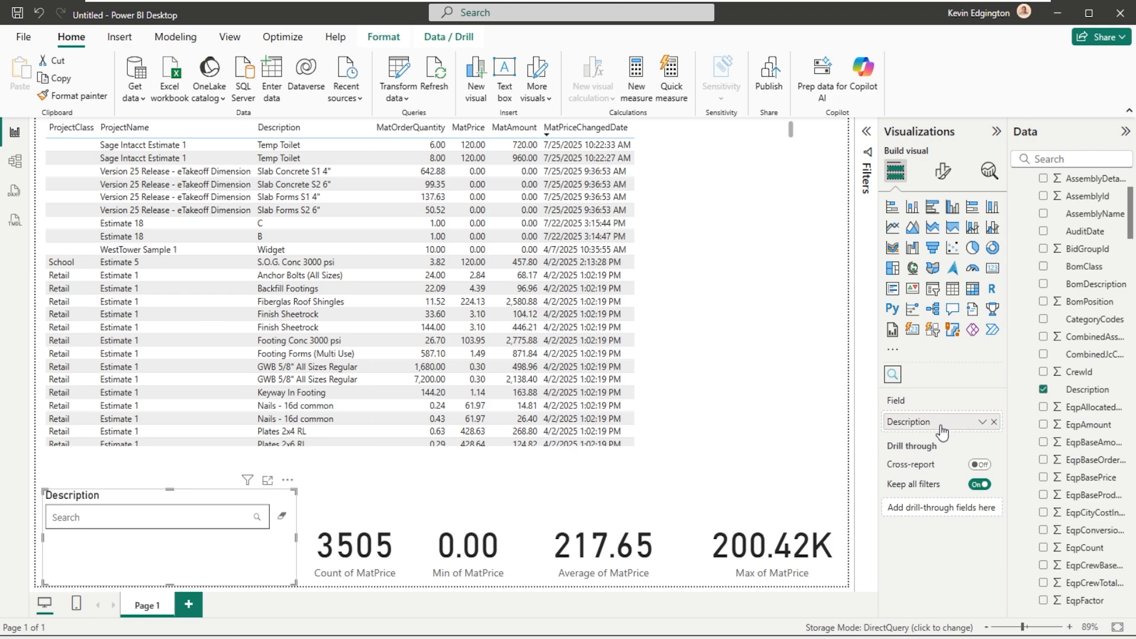
left_click(981, 422)
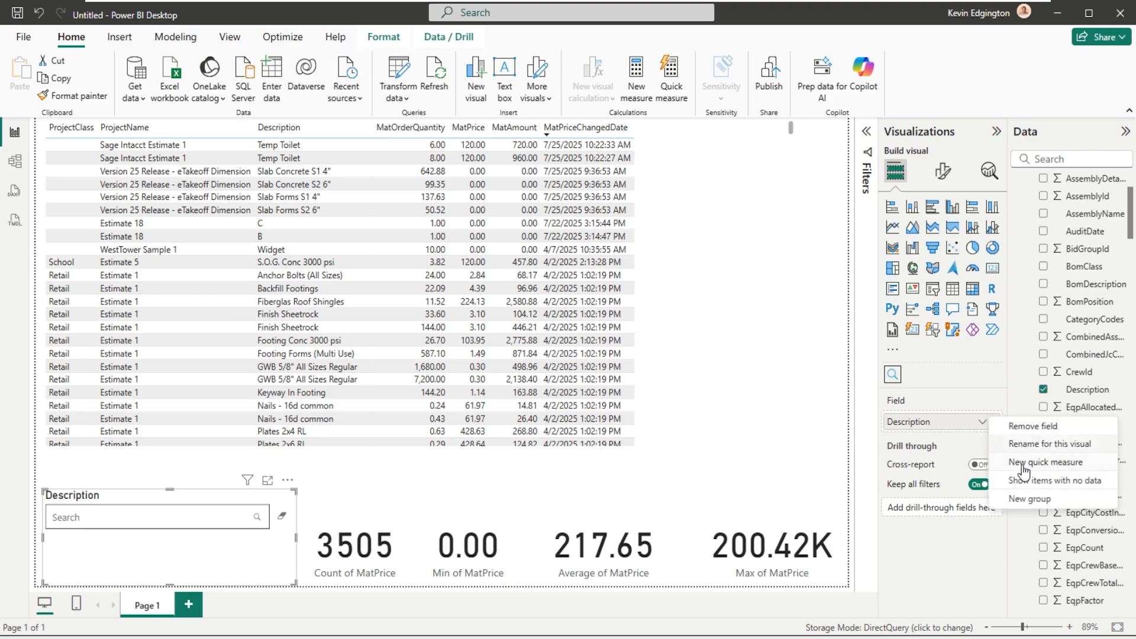
left_click(239, 541)
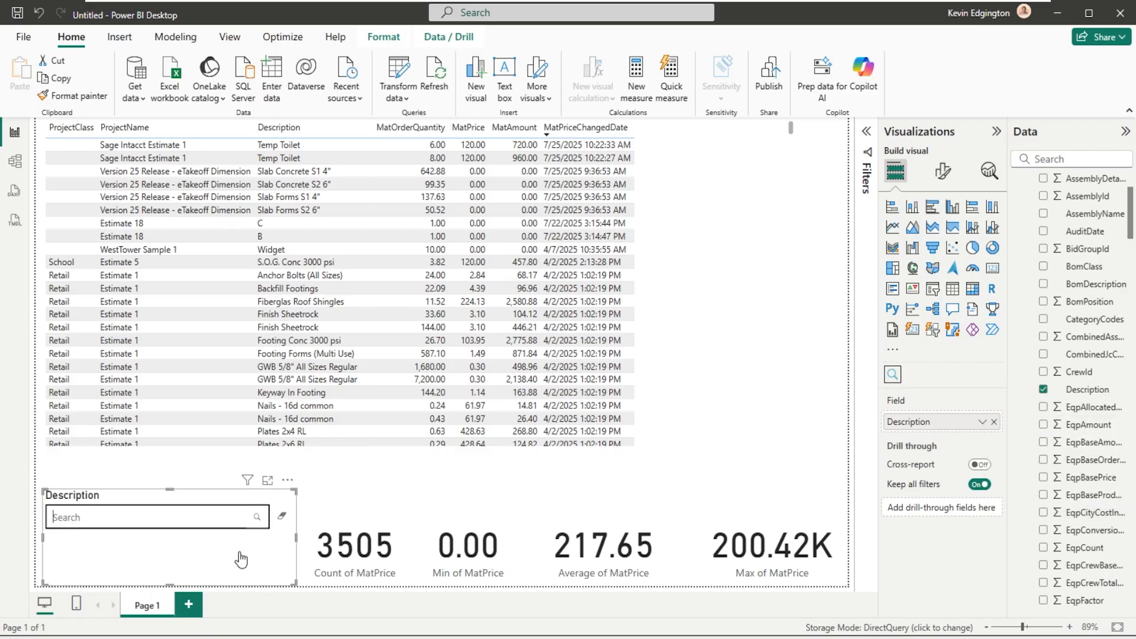
left_click(286, 481)
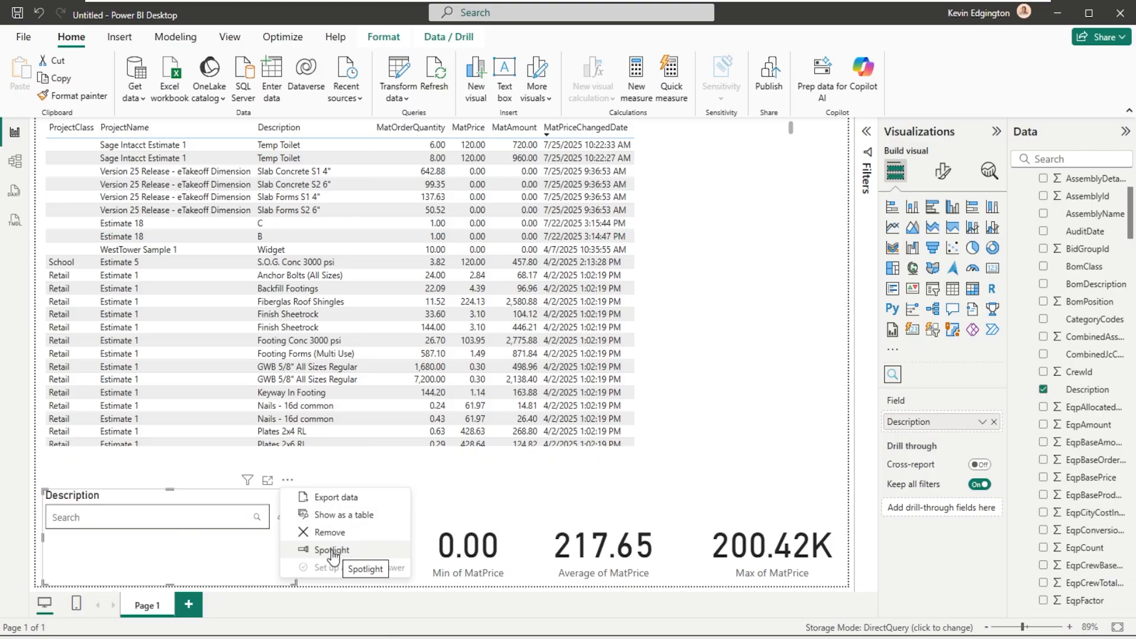
- Filter the report by Description using lowercase "nail" and, after that, "nails"
left_click(163, 517)
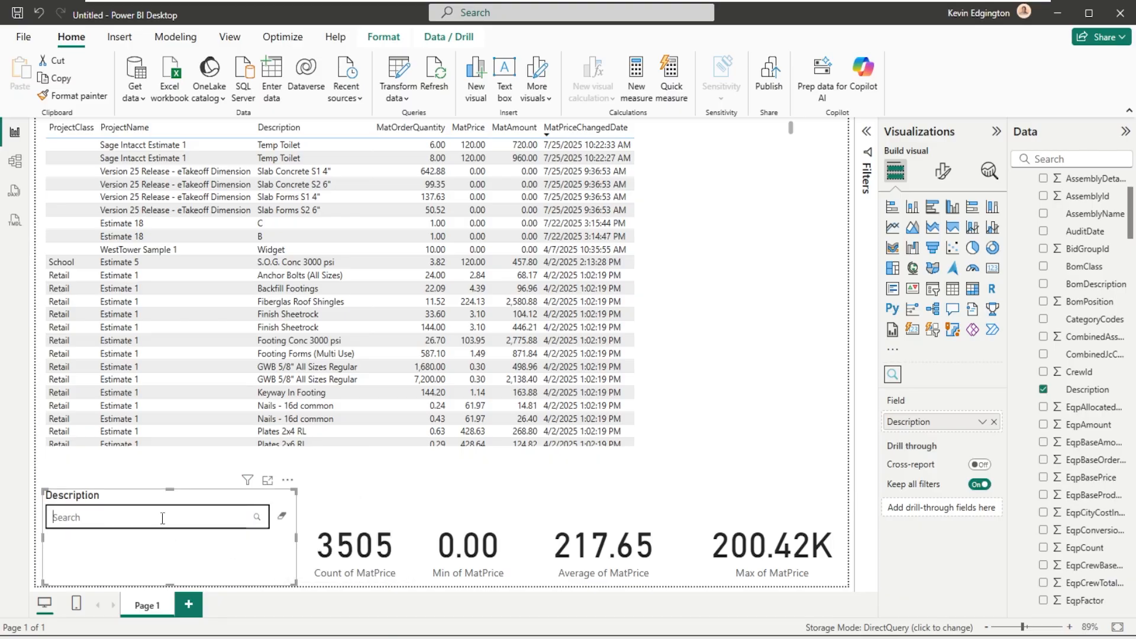
type("nam")
left_click(257, 519)
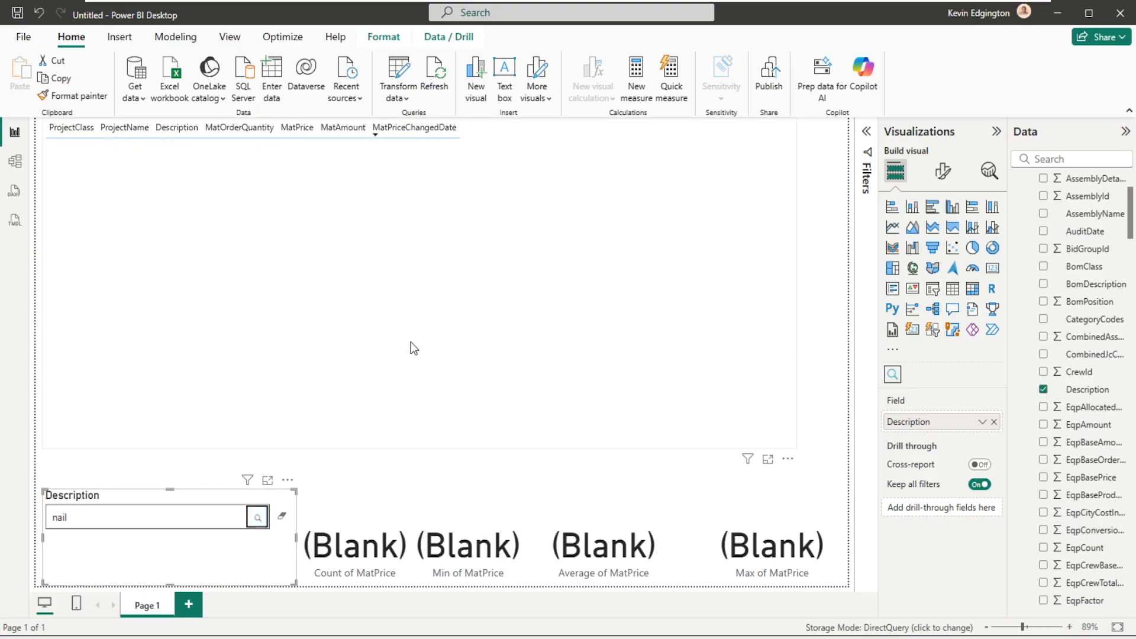
left_click(99, 517)
type("s")
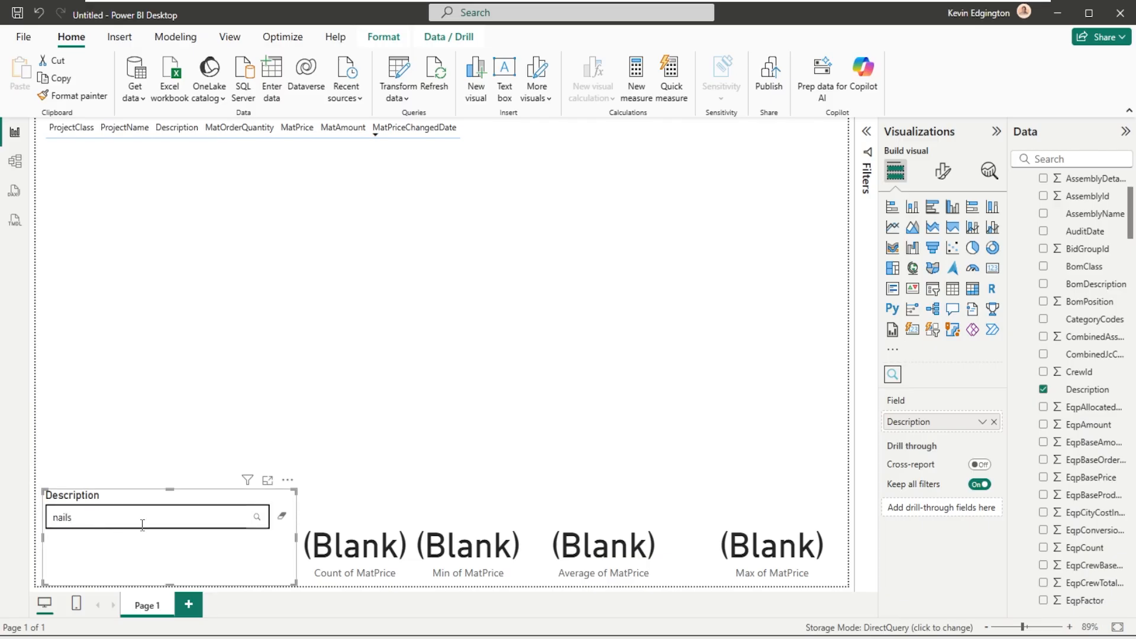
left_click(258, 520)
- Try filtering the report by Description with lowercase "conc", and clear the text filter
left_click_drag(72, 517, 30, 522)
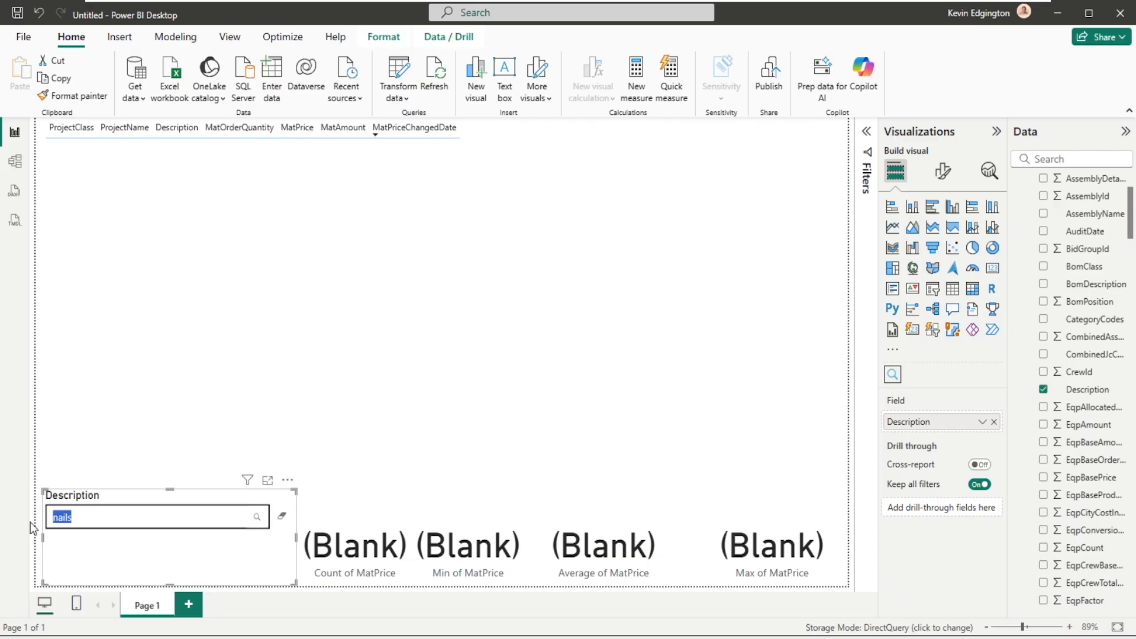
type("cond")
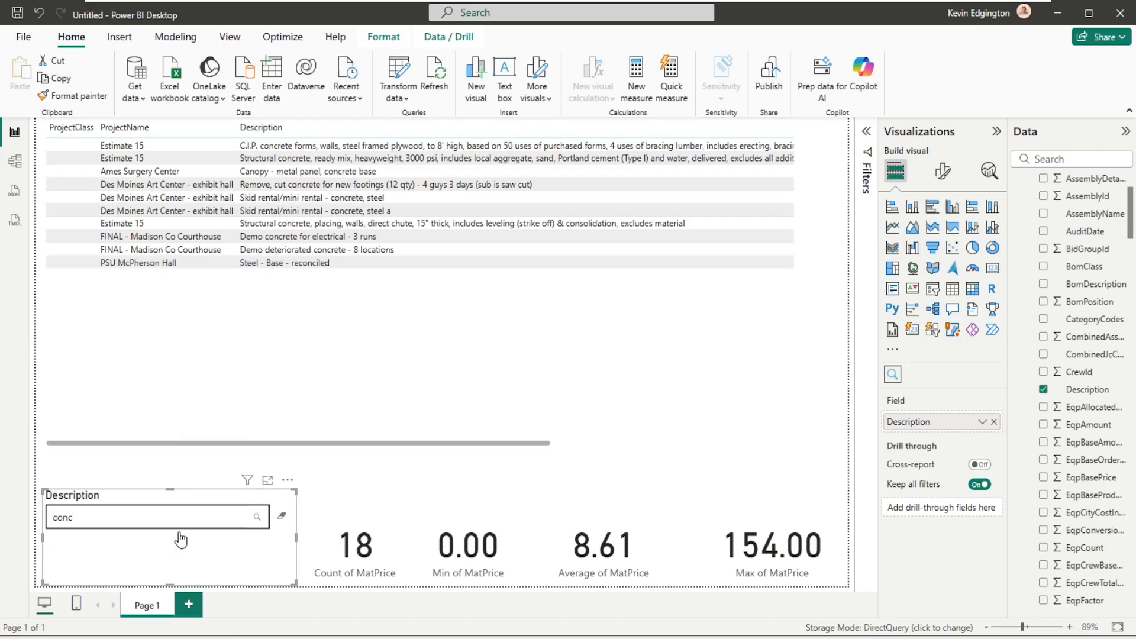
left_click_drag(1131, 219, 1132, 182)
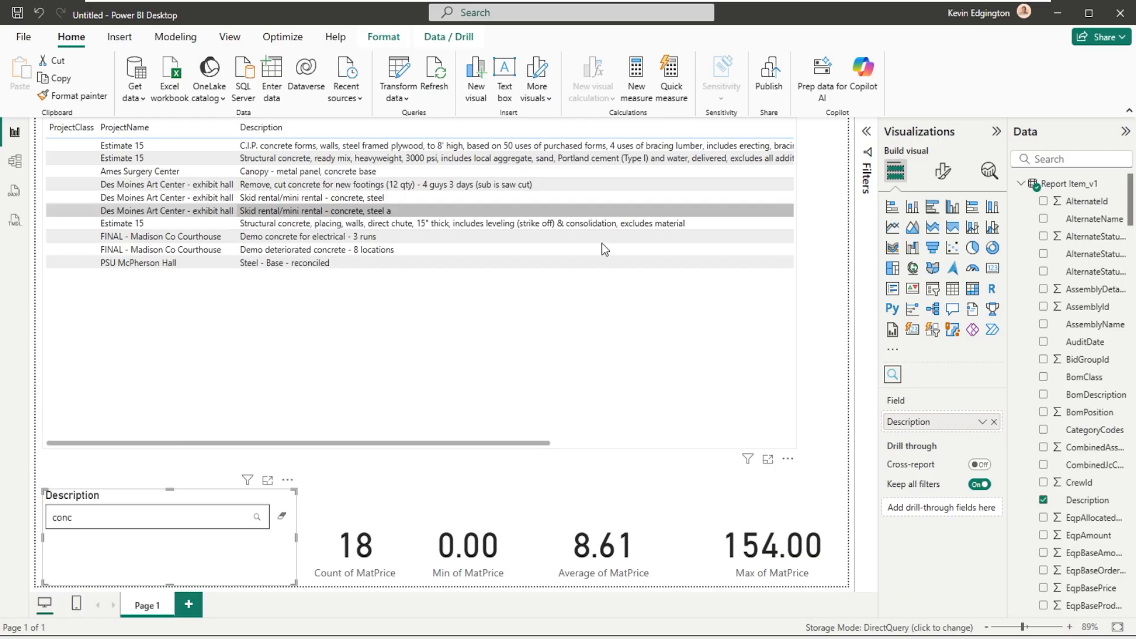
left_click(469, 308)
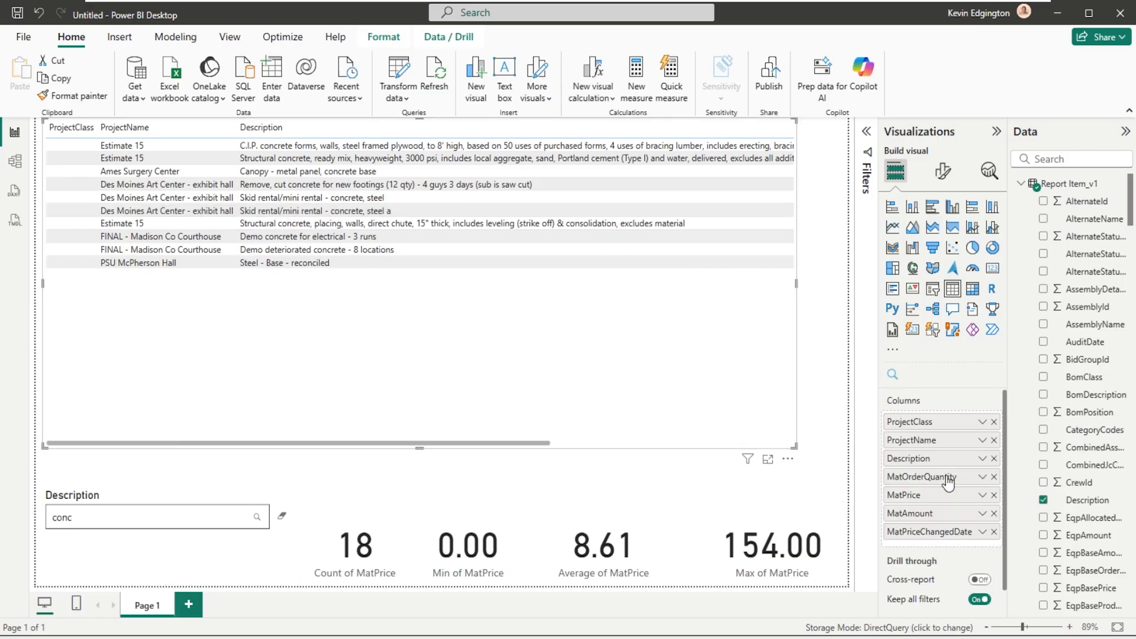
scroll(948, 482, "down", 1)
scroll(949, 482, "up", 1)
left_click(166, 521)
left_click_drag(166, 521, 57, 514)
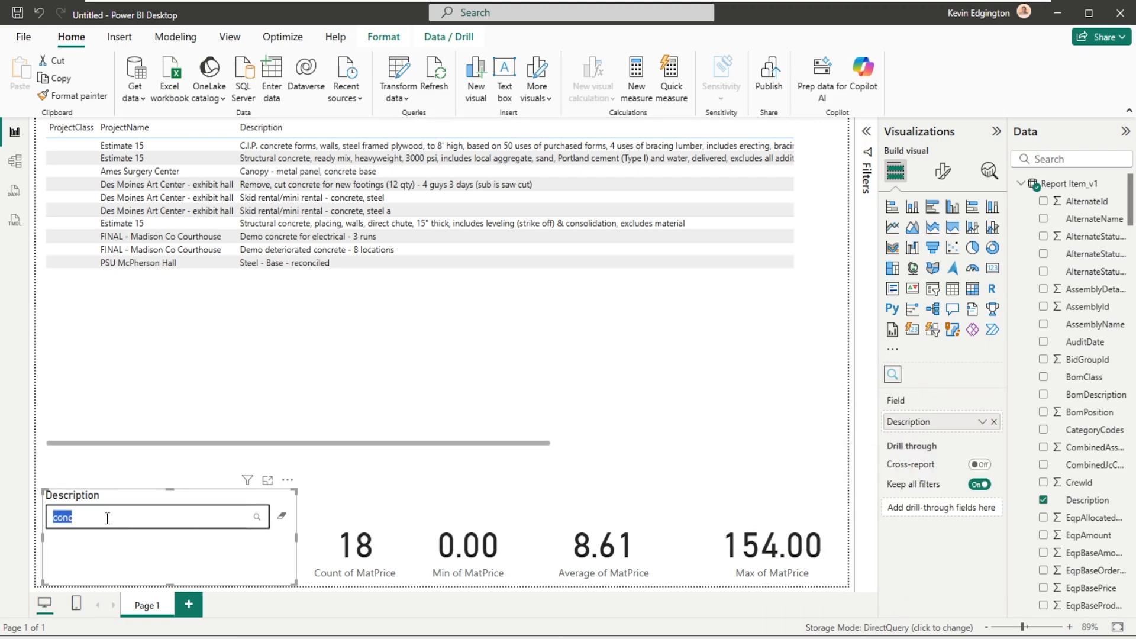
left_click(282, 516)
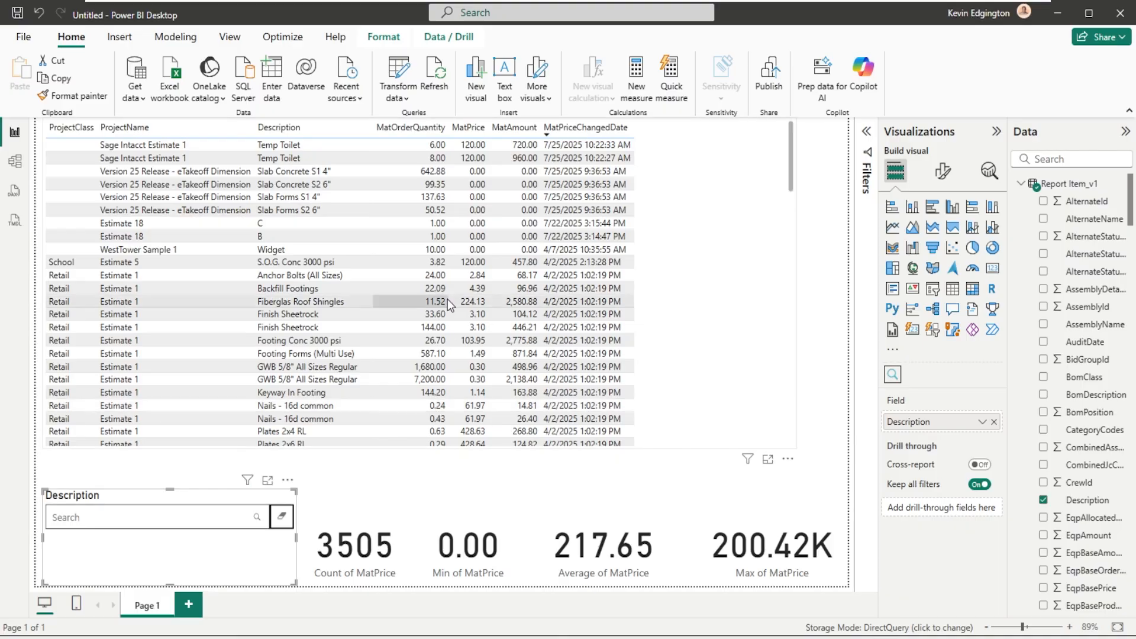
- Filter the report by Description with capitalized "Conc" and "Nail" in turn, and clear the text filter
left_click(138, 518)
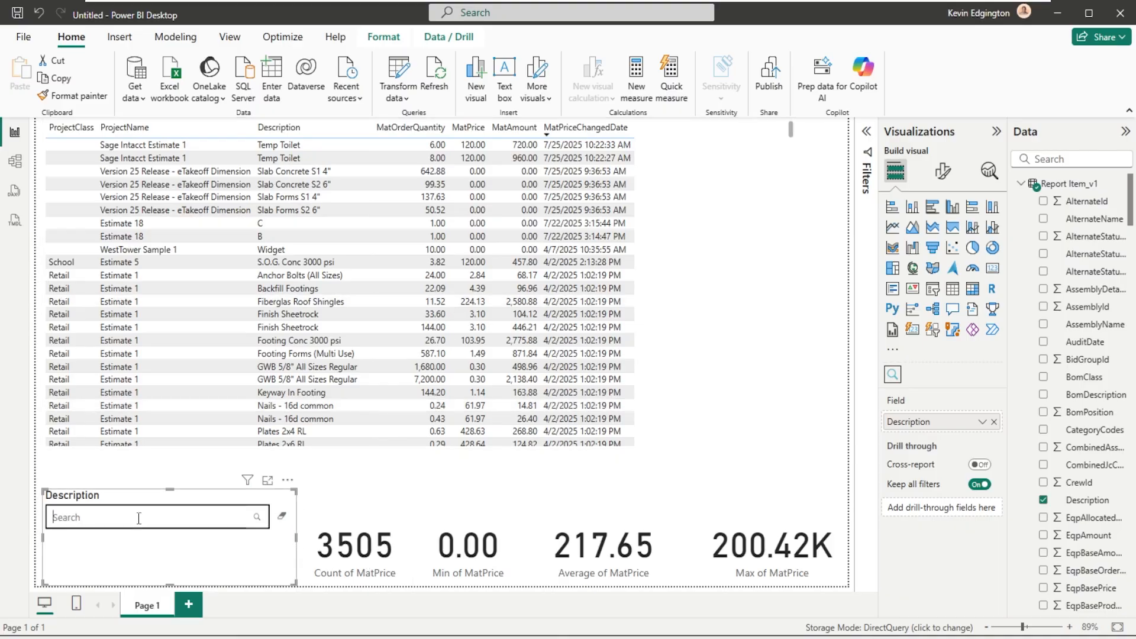
type("Conc")
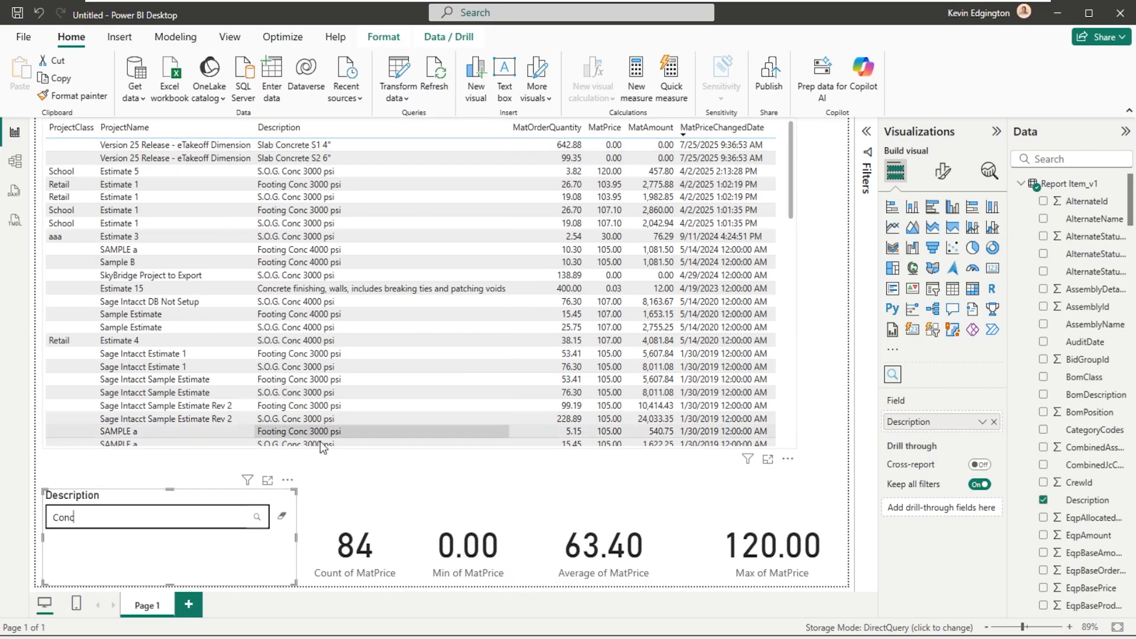
left_click_drag(110, 508, 50, 508)
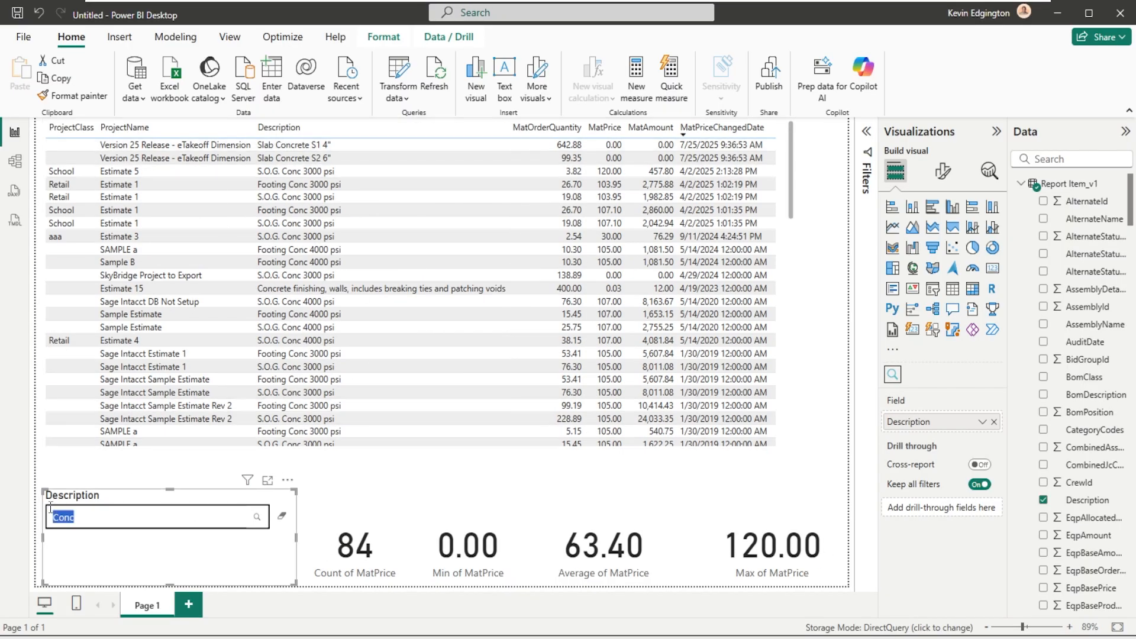
type("Nail")
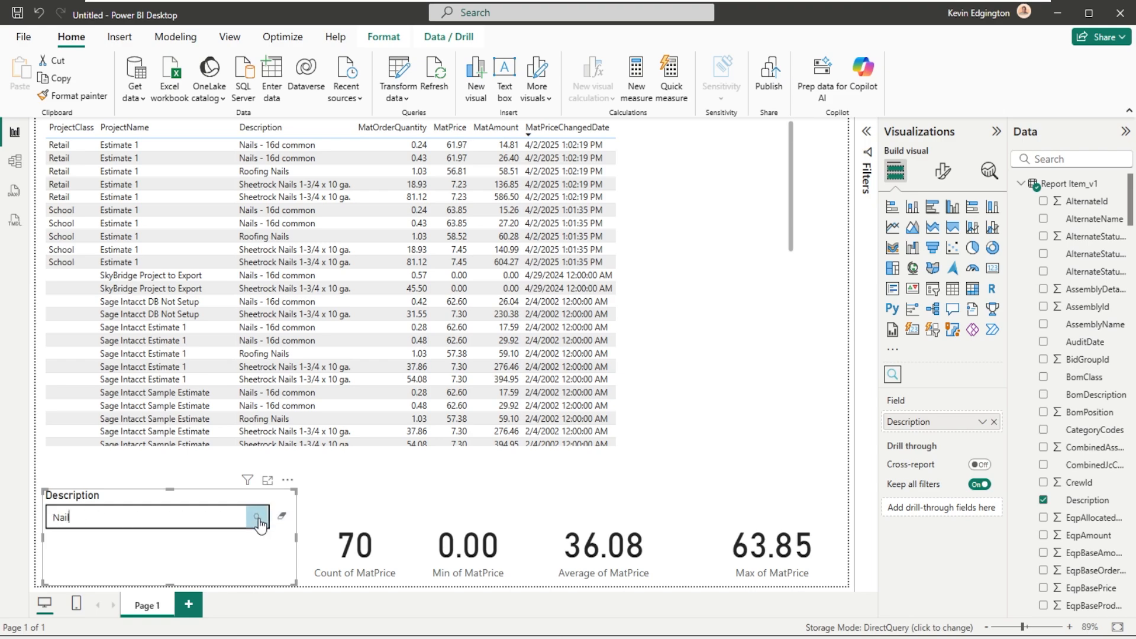
left_click(282, 522)
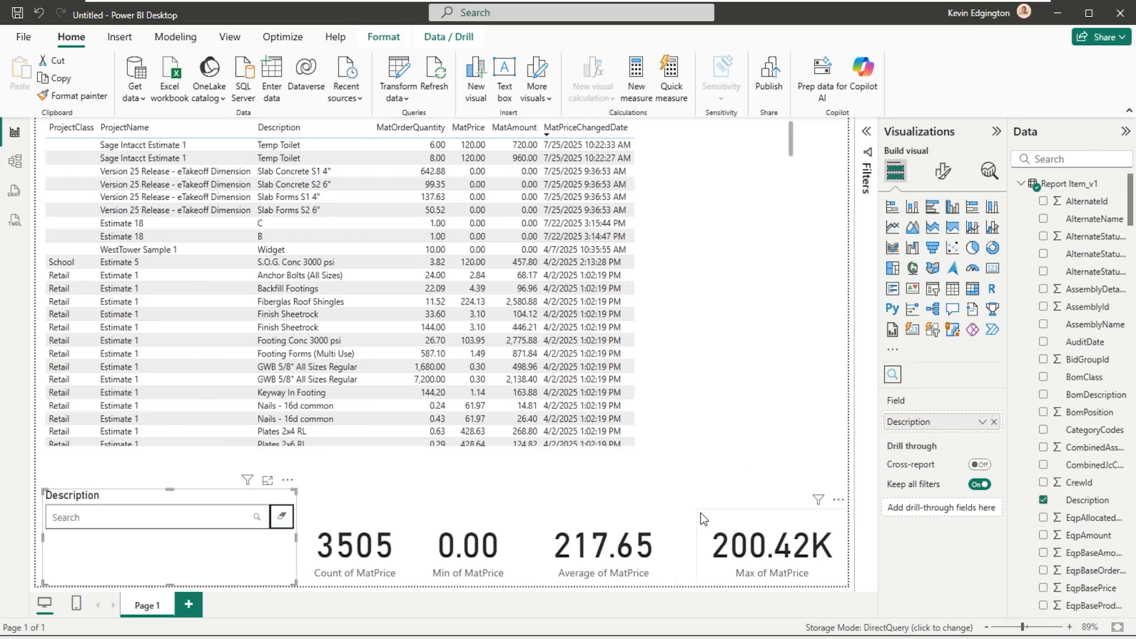
- Filter the Description field by "Conc" again, review the matching rows in the table, and clear the filter
left_click(147, 516)
type("Conc")
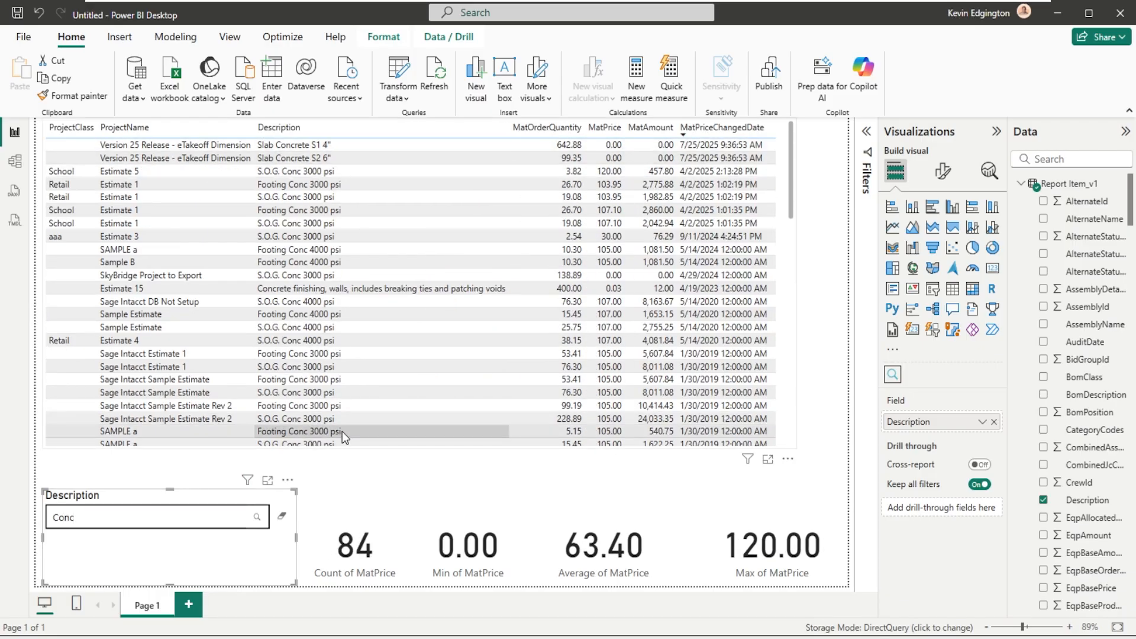
scroll(342, 435, "down", 10)
scroll(342, 431, "down", 5)
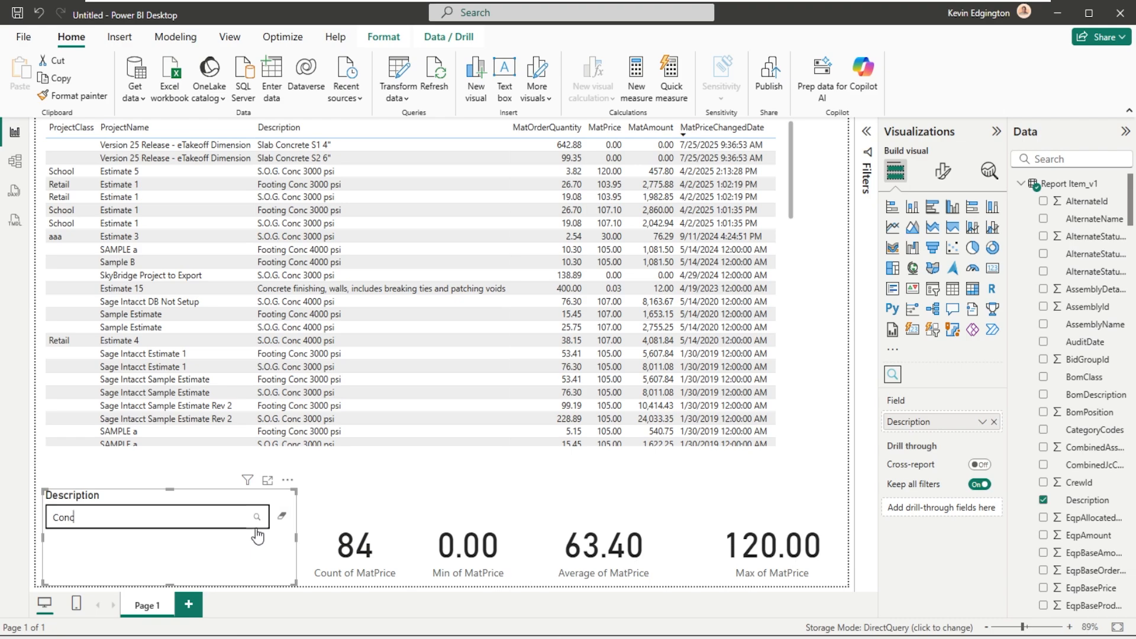
left_click(282, 516)
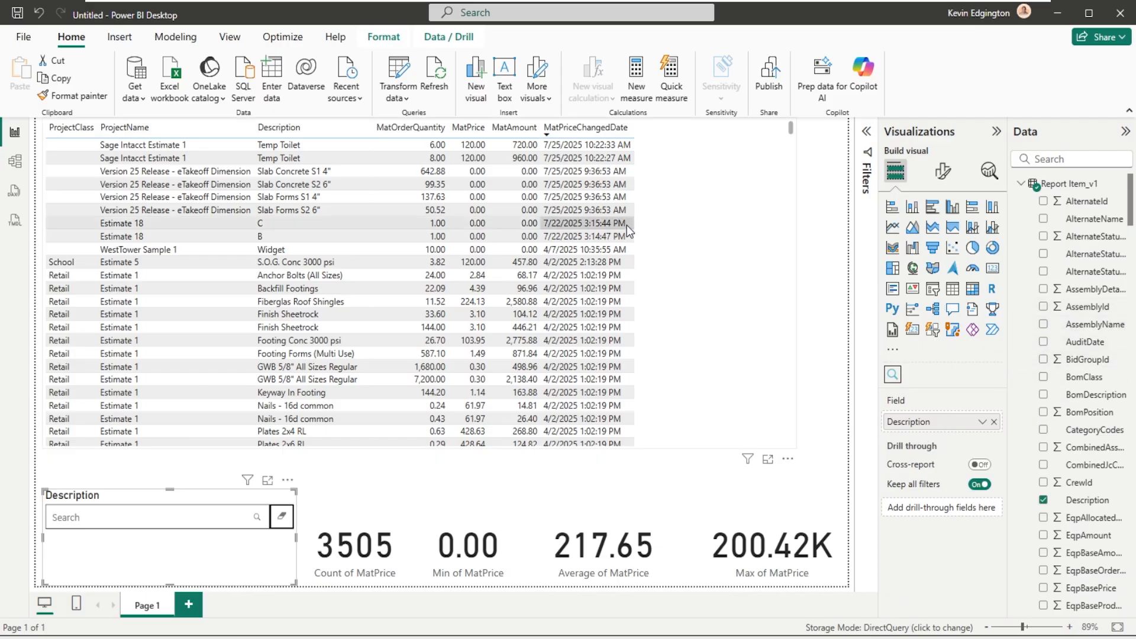
- Narrow the material pricing table to just beyond its MatPriceChangedDate column and extend its height down to the Description text filter
scroll(792, 311, "down", 5)
left_click(793, 310)
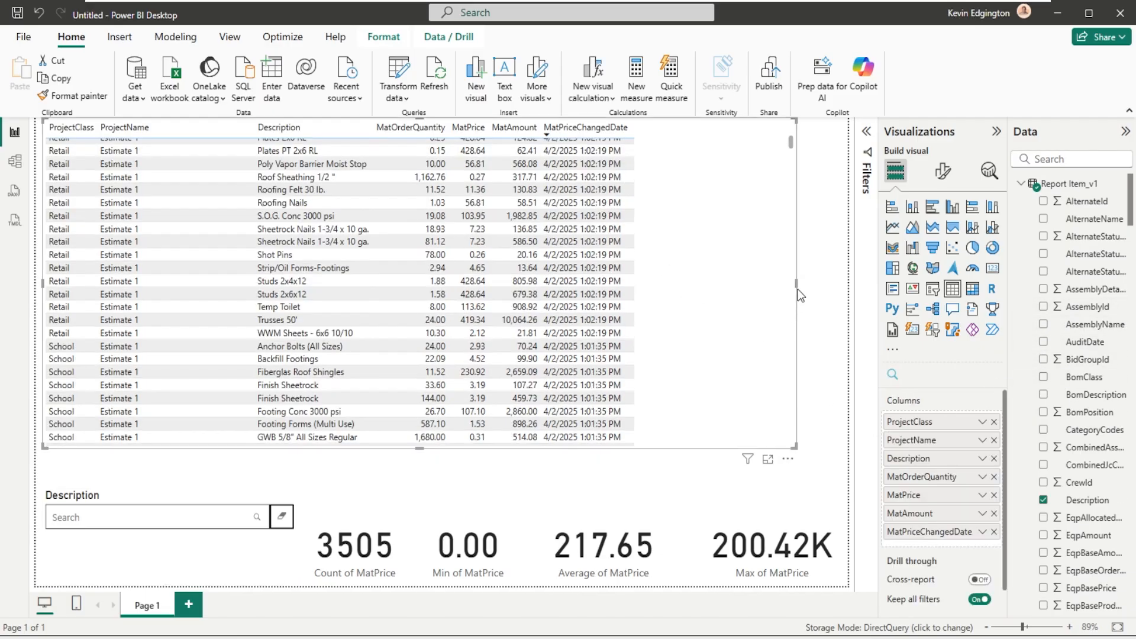
left_click_drag(798, 289, 665, 281)
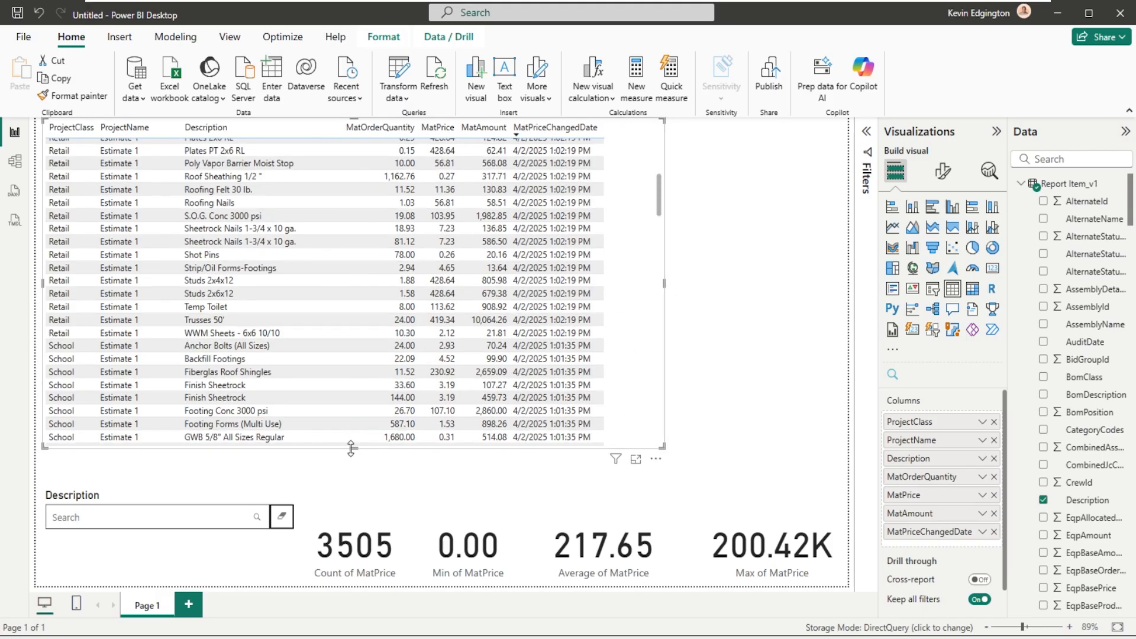
left_click_drag(350, 450, 346, 485)
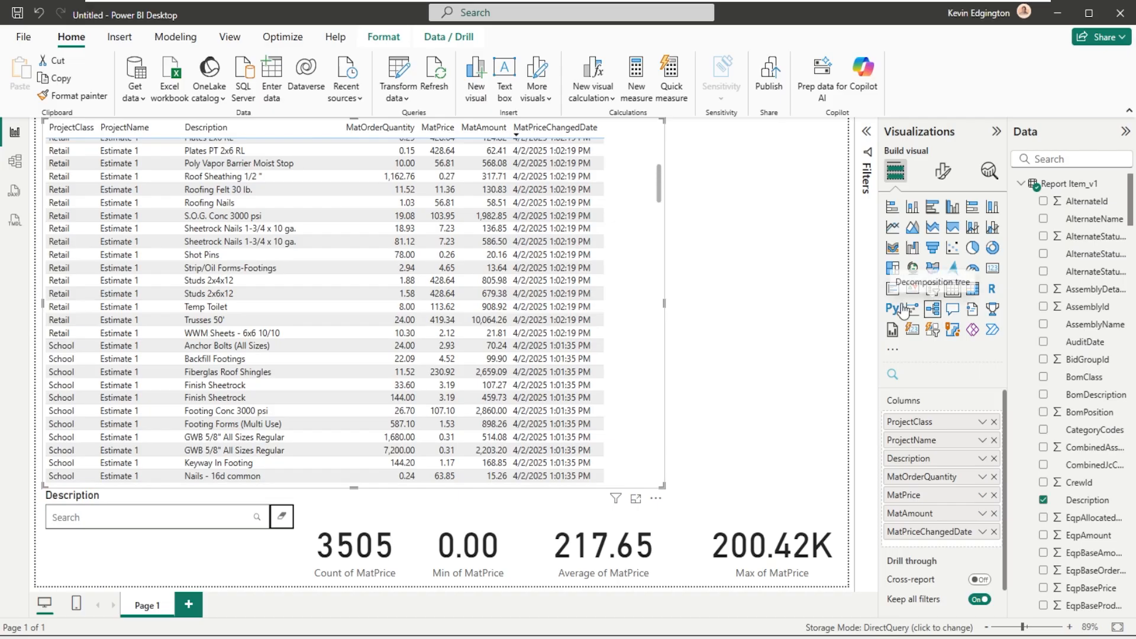
- Add a slicer in the free space beside the table and assign it the ProjectClass field from the Report ProjectInfo table
left_click(747, 167)
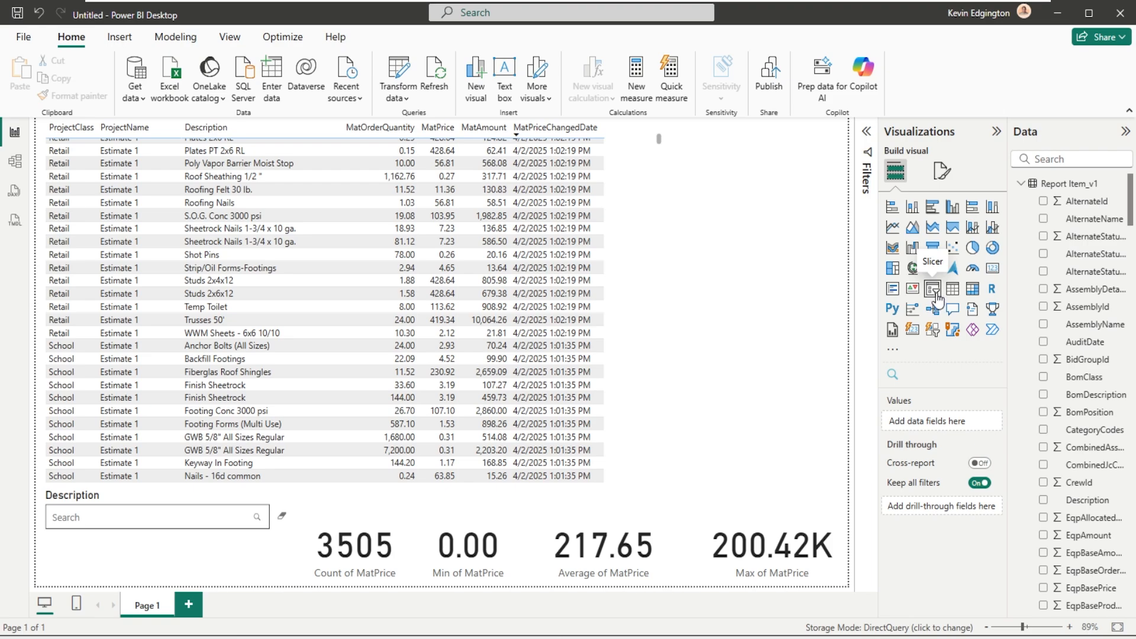
left_click(935, 293)
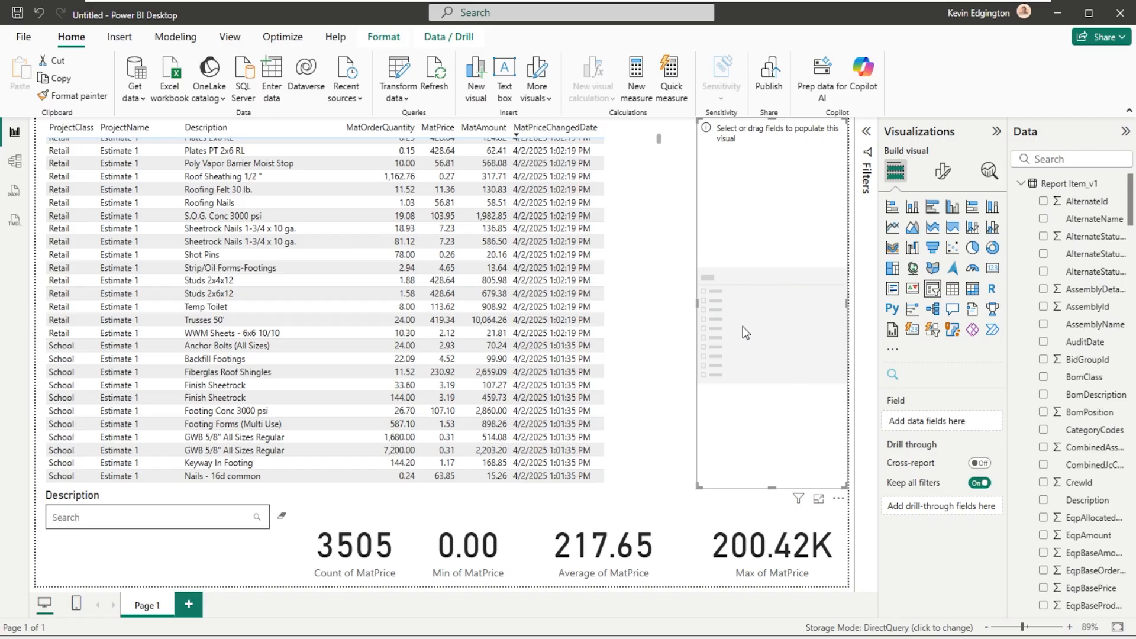
left_click(1021, 185)
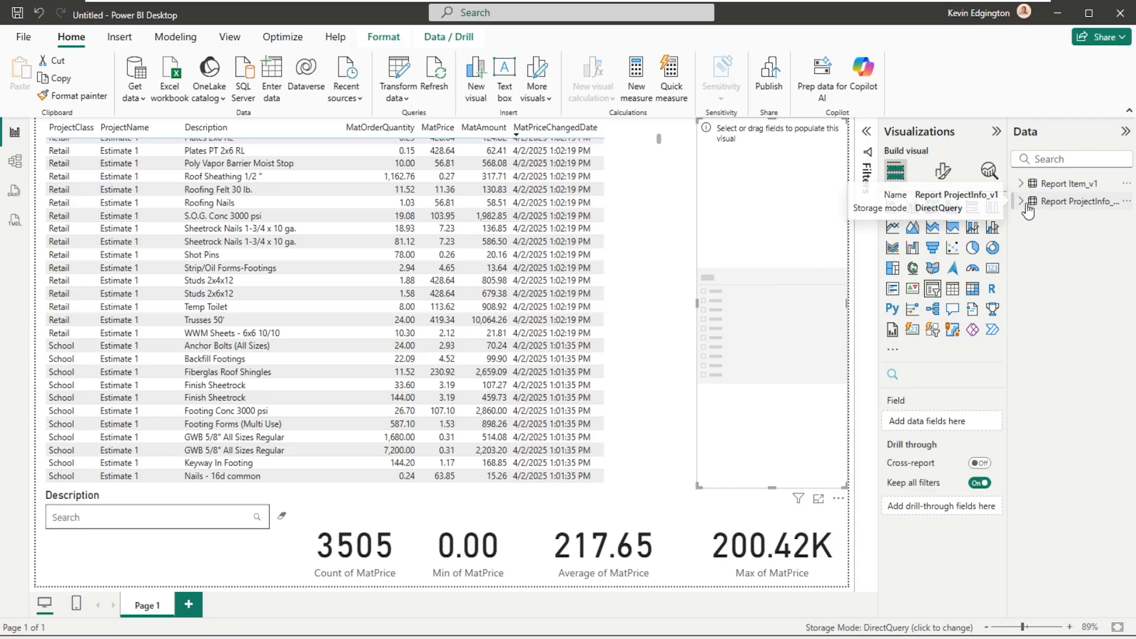
left_click(1022, 202)
scroll(1084, 358, "down", 20)
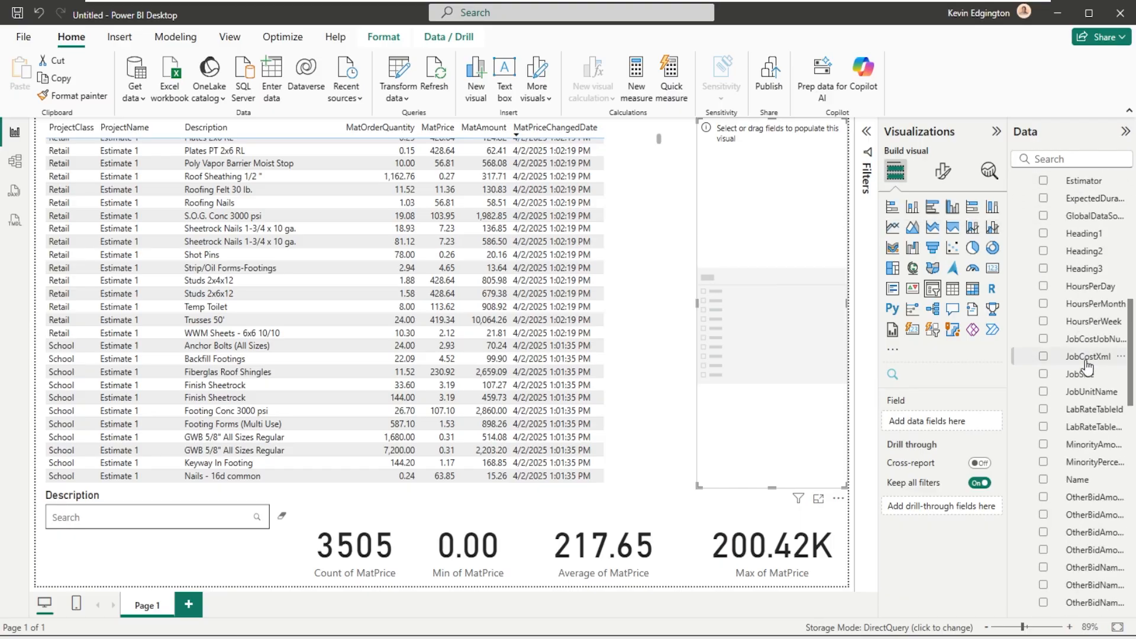
scroll(1088, 367, "up", 5)
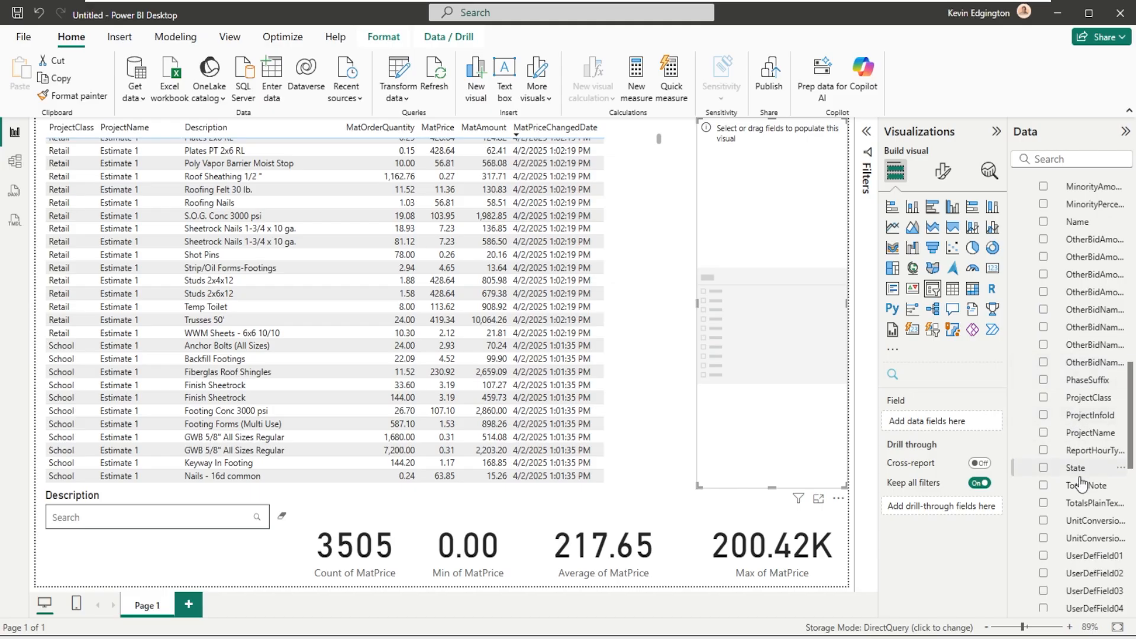
left_click_drag(1086, 402, 773, 281)
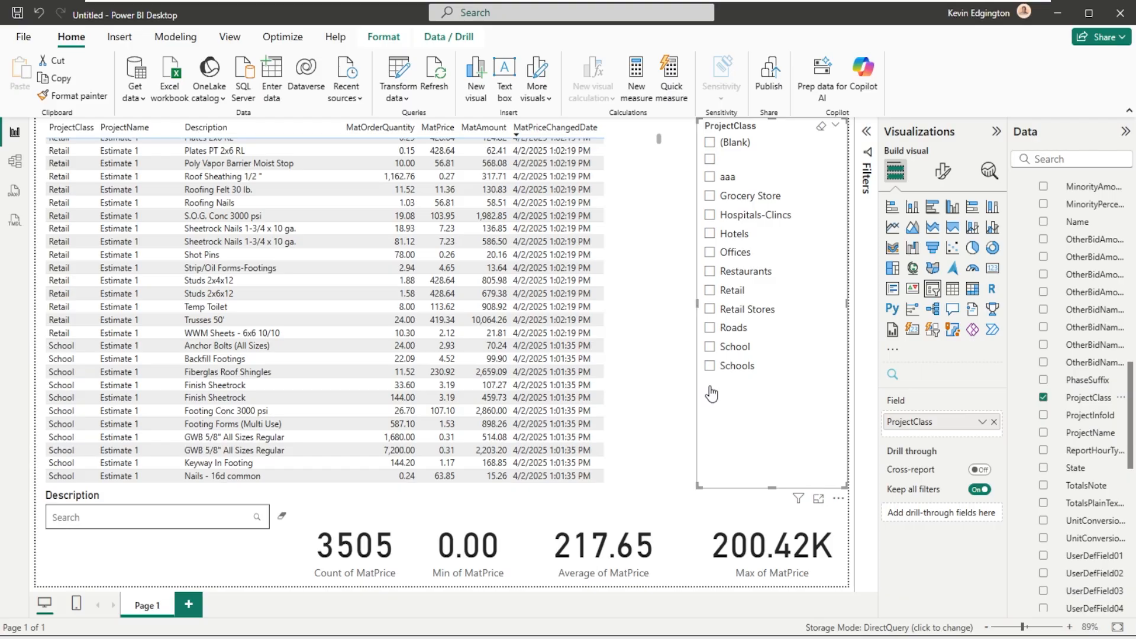
- Filter the report to the Retail project class and descriptions containing "Conc"
left_click(710, 290)
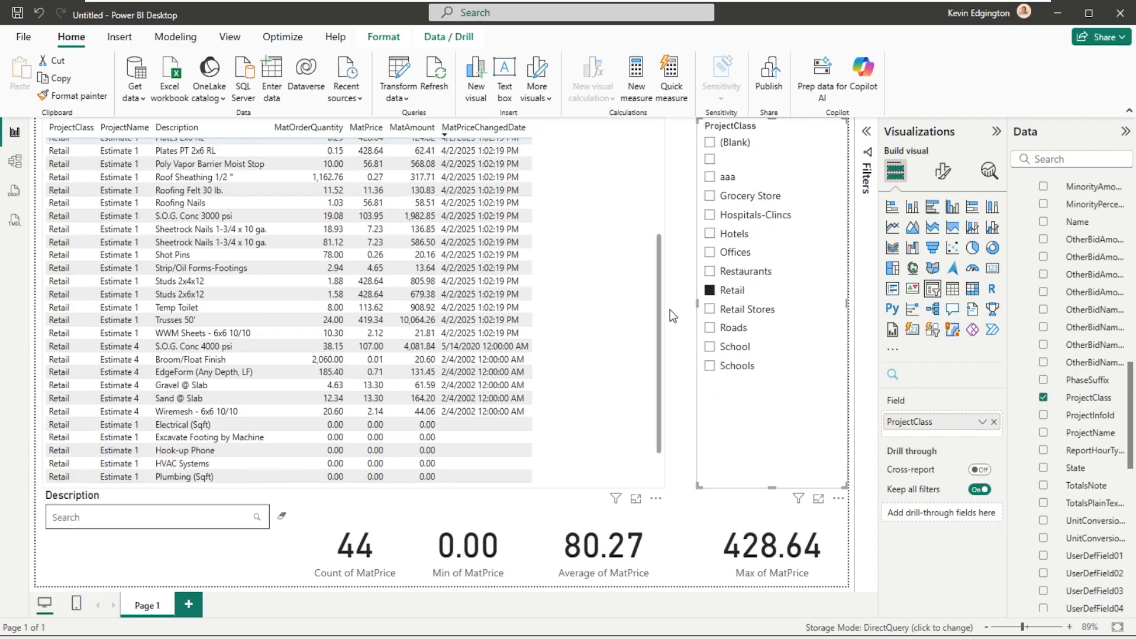
left_click(170, 515)
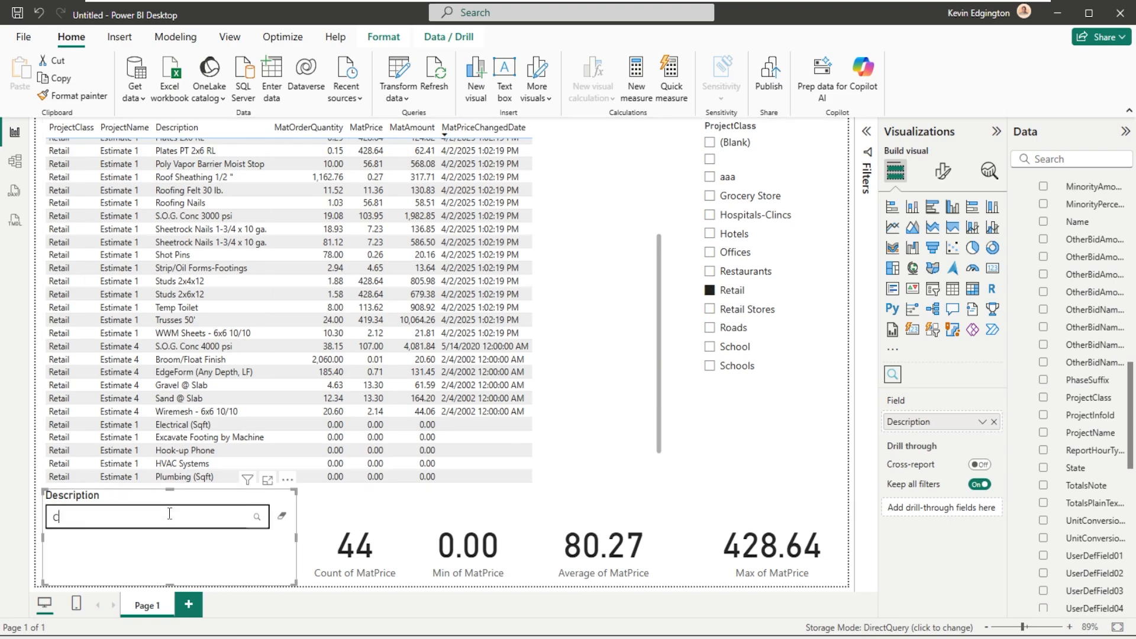
type("Conc")
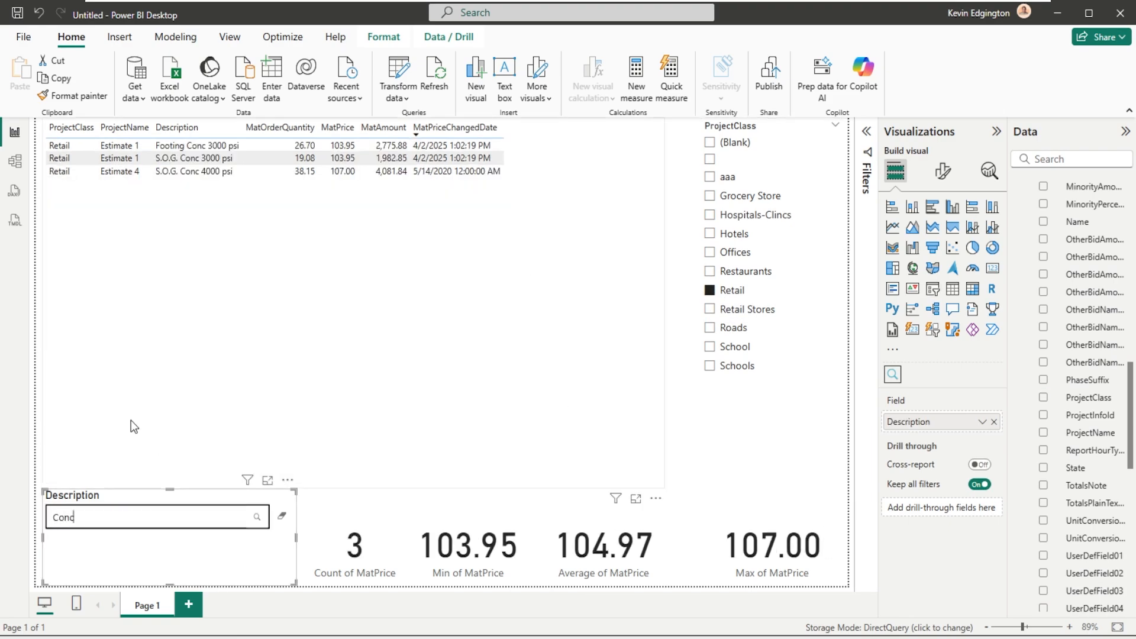
- Switch the ProjectClass slicer from Retail to Offices and School in turn, and clear the class selection
left_click(710, 290)
left_click(710, 253)
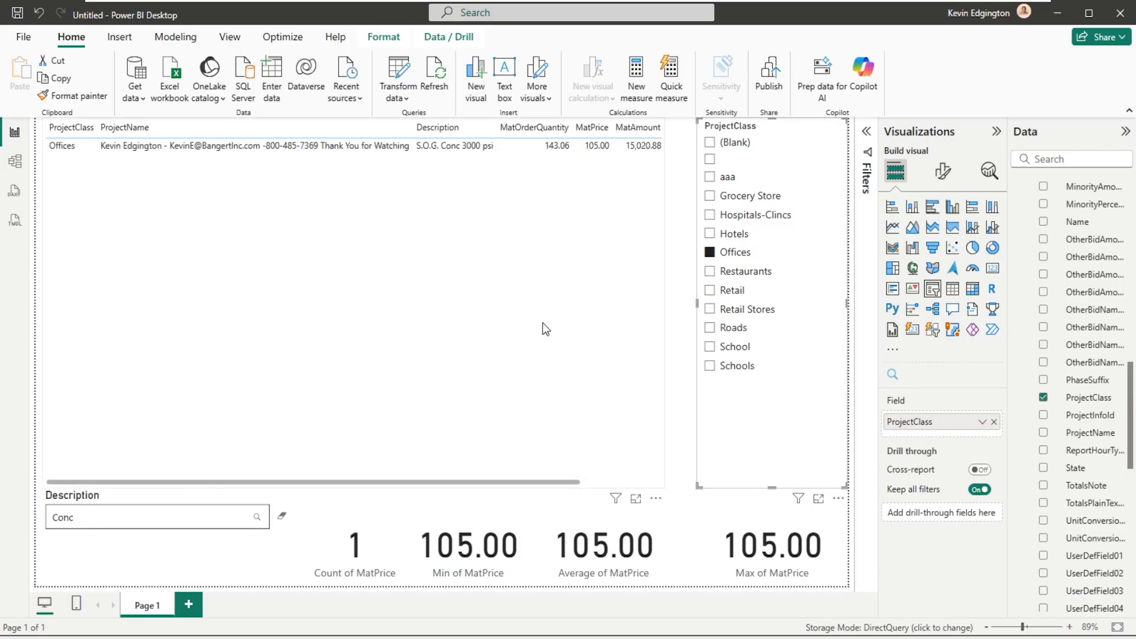
left_click(711, 348)
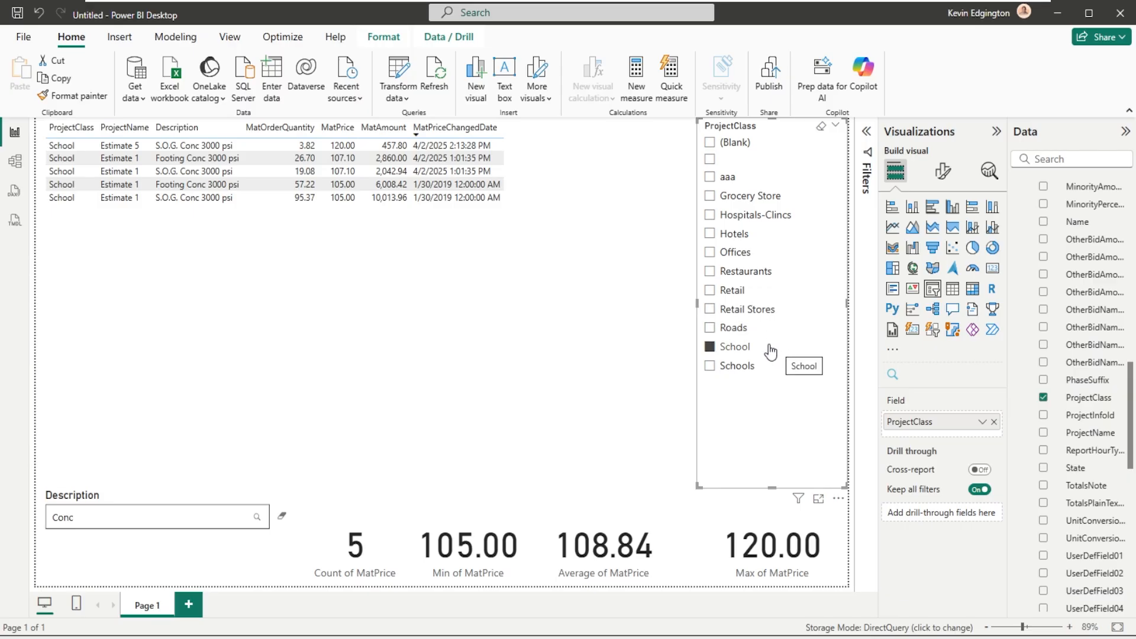
left_click(709, 346)
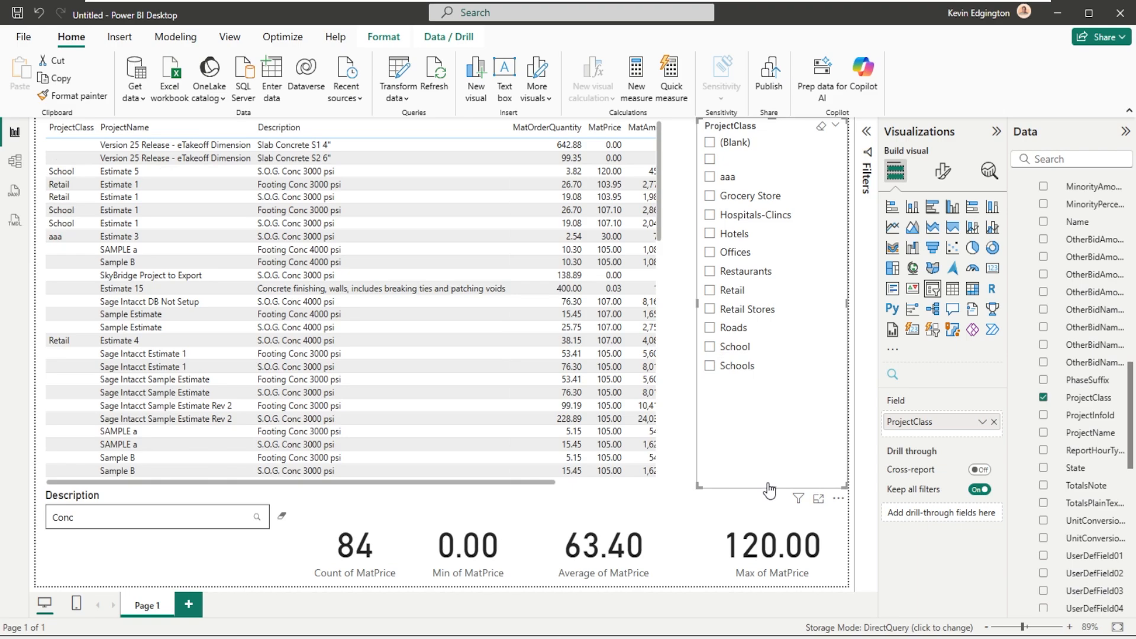
- Shorten the ProjectClass slicer to end just below its Schools entry and add an empty slicer in the space beneath it
left_click_drag(770, 486, 771, 385)
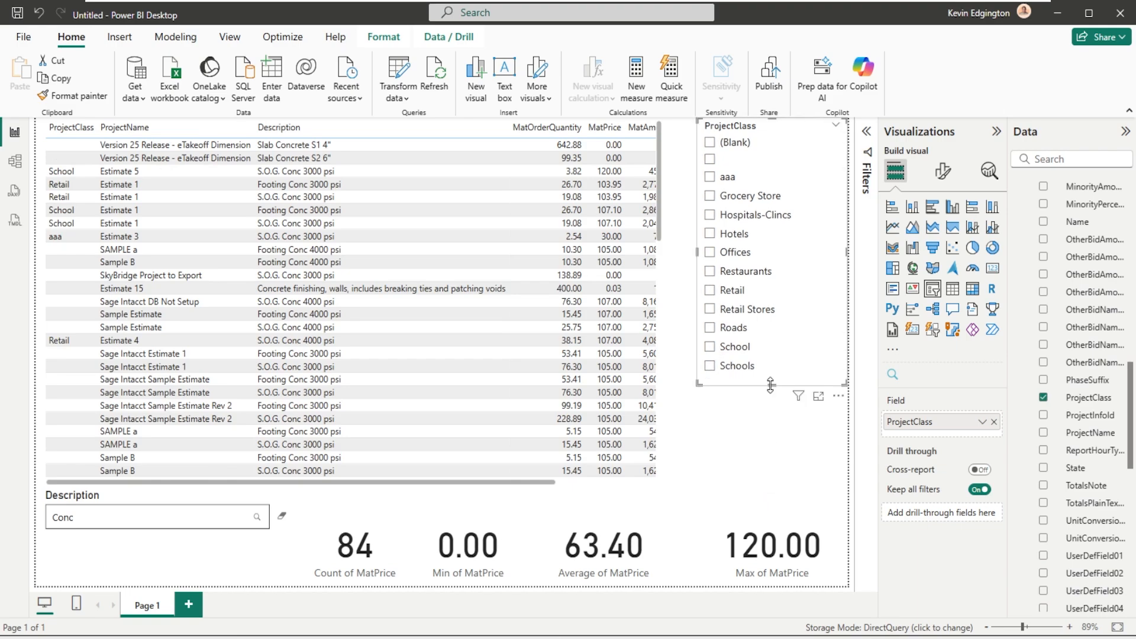
left_click(758, 438)
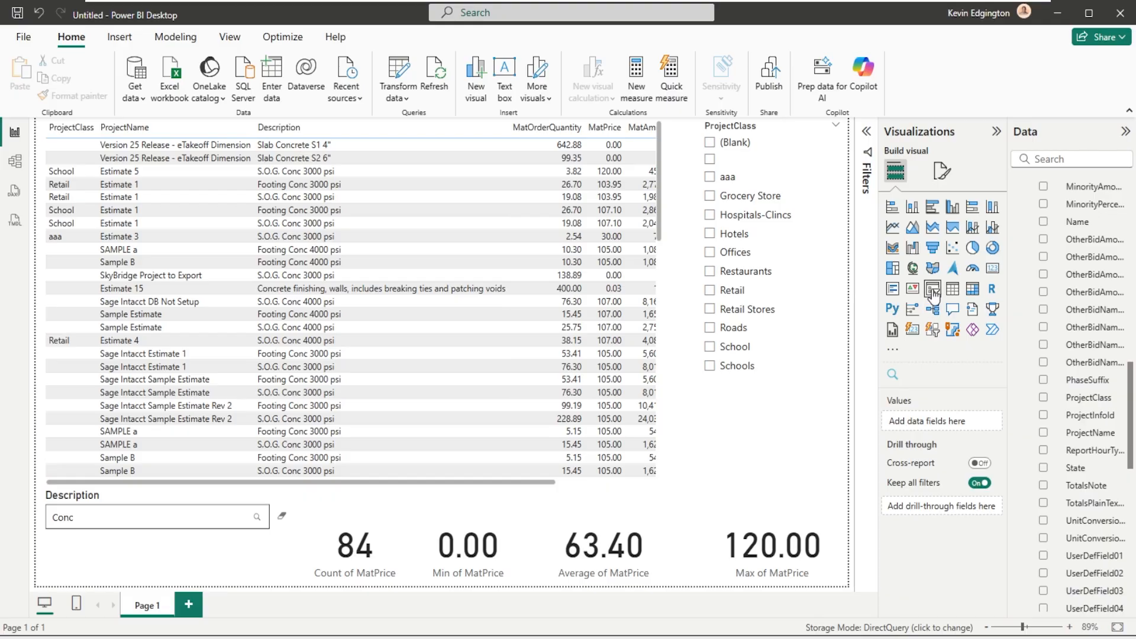
left_click(933, 290)
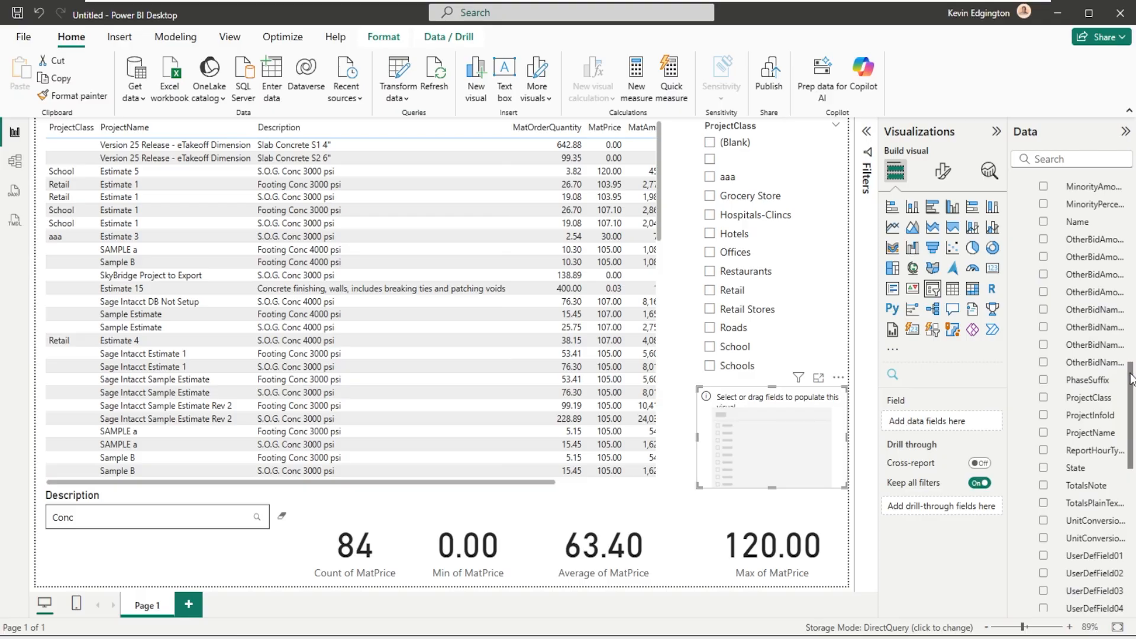
- Assign the MatPriceChangedDate field from the Report Item_v1 table to the empty slicer
left_click_drag(1131, 378, 1134, 157)
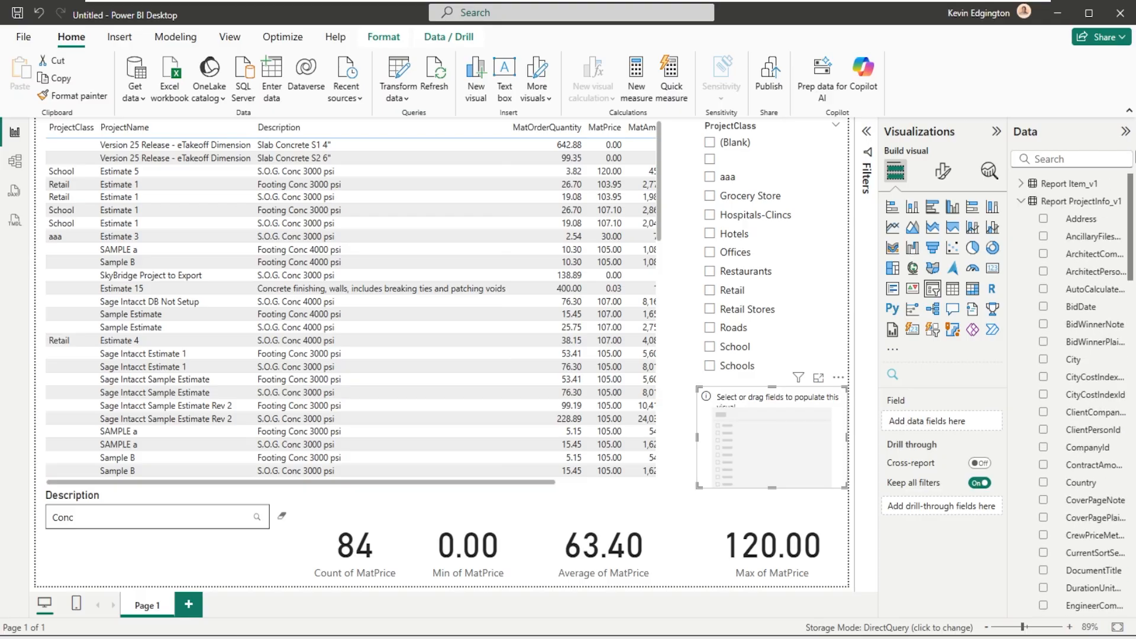
left_click(1022, 201)
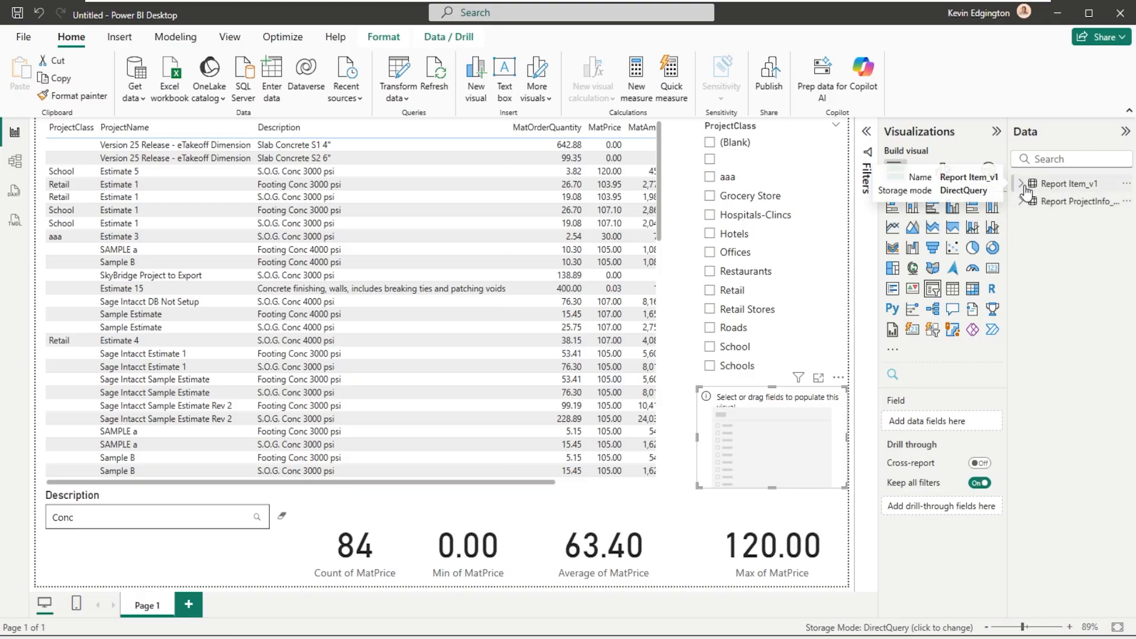
left_click(1032, 189)
scroll(1016, 467, "down", 10)
scroll(1016, 468, "down", 1)
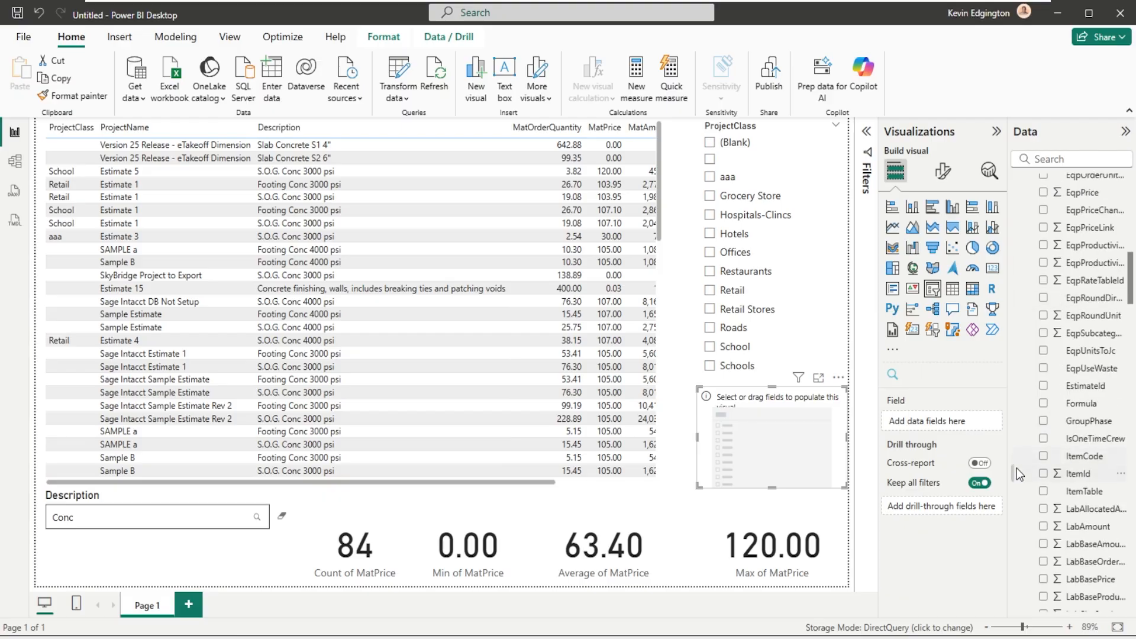
scroll(1041, 479, "down", 9)
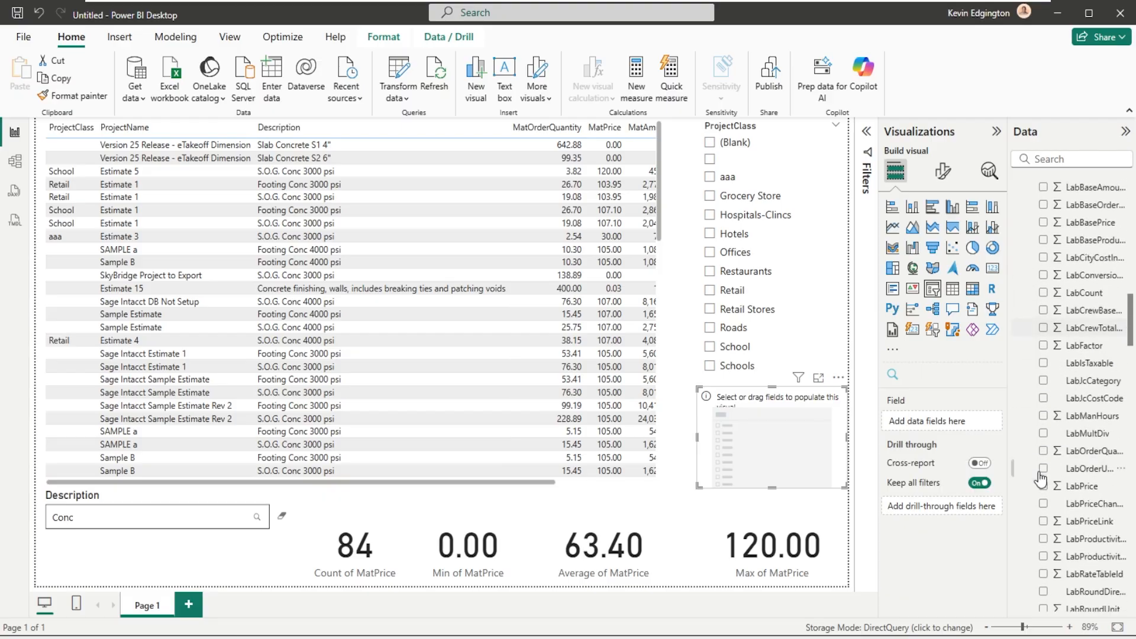
scroll(1041, 478, "down", 4)
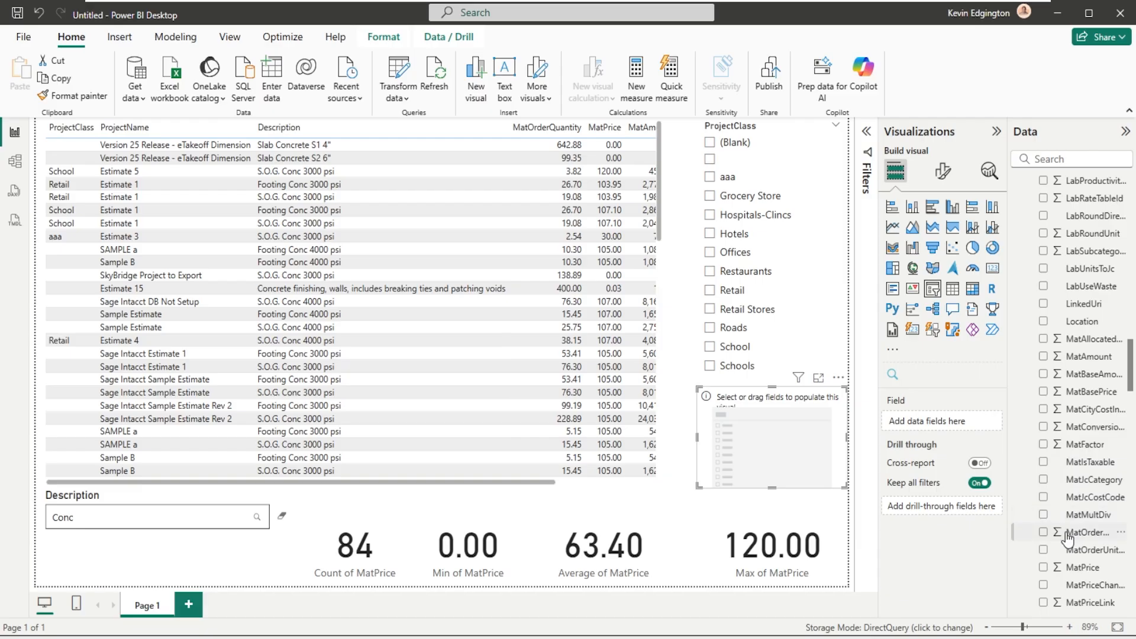
scroll(1068, 540, "down", 2)
scroll(1059, 568, "down", 4)
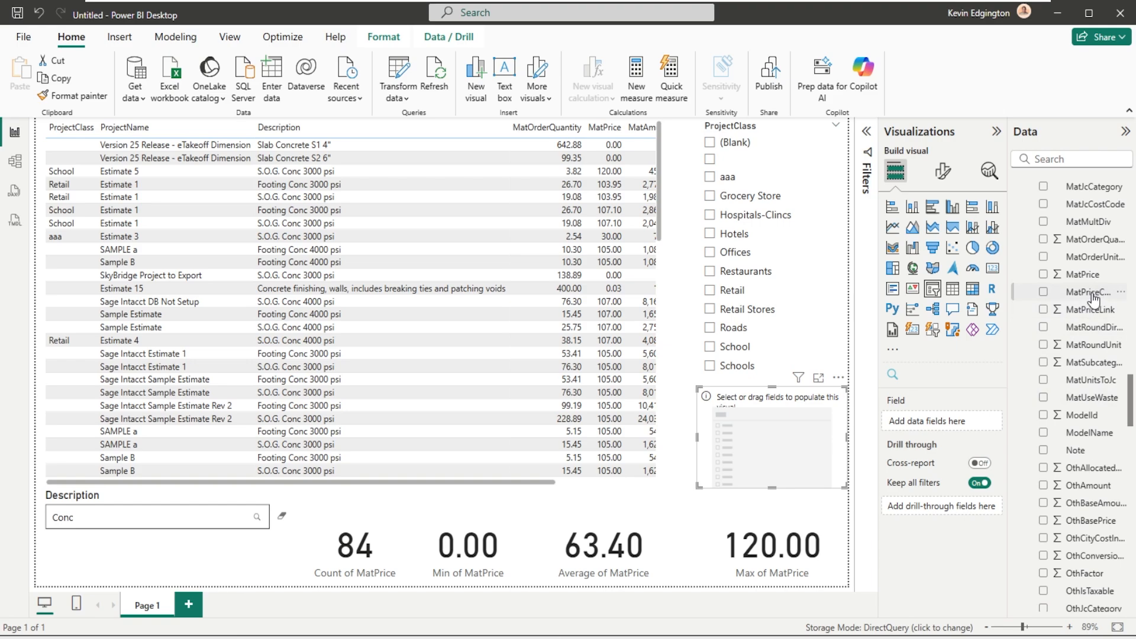
left_click_drag(1093, 301, 794, 427)
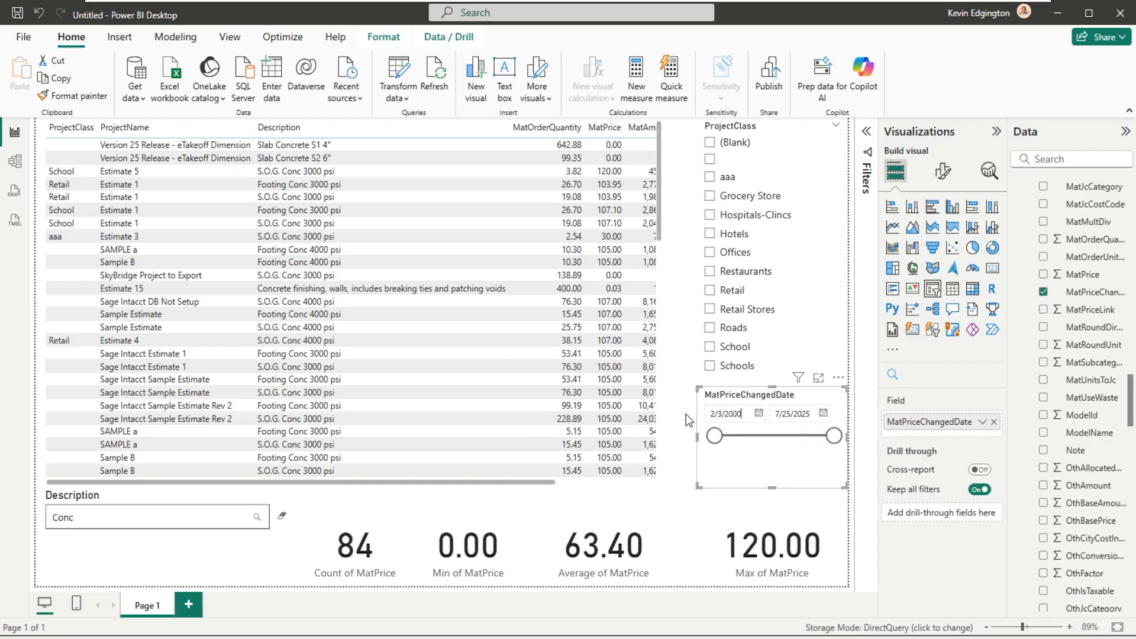
- Set the start date of the MatPriceChangedDate slicer to 1/1/2025
key("BackSpace")
key("BackSpace")
key("BackSpace")
key("BackSpace")
key("BackSpace")
key("BackSpace")
key("BackSpace")
key("BackSpace")
type("1/1/2025")
key("Return")
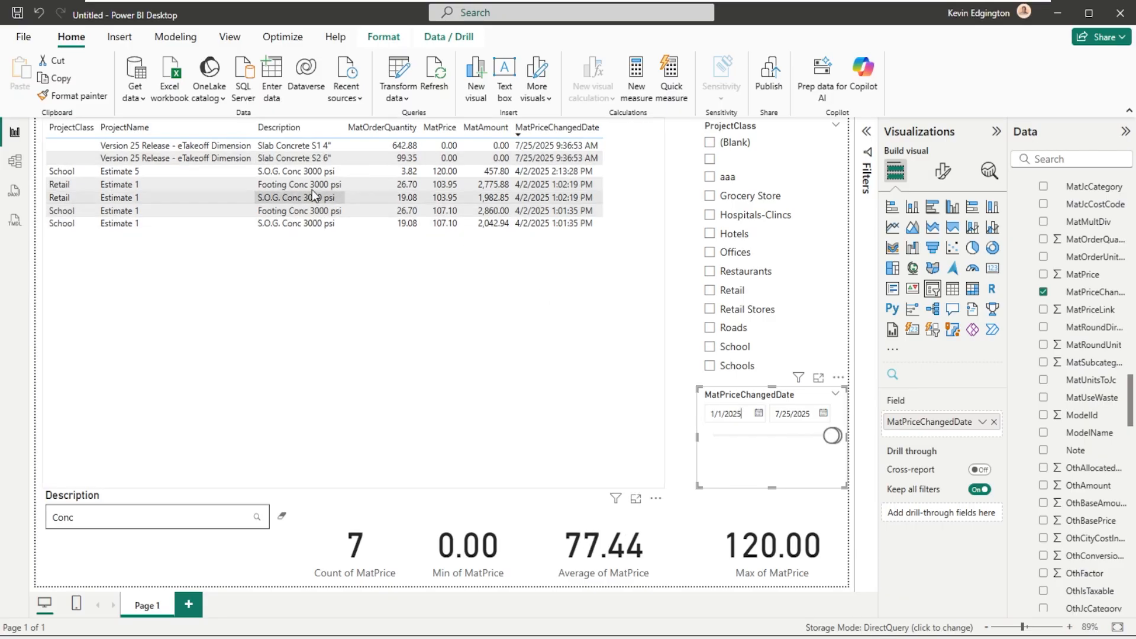
- Clear and reapply the "Conc" Description filter, and switch the School project class on and back off
left_click(82, 517)
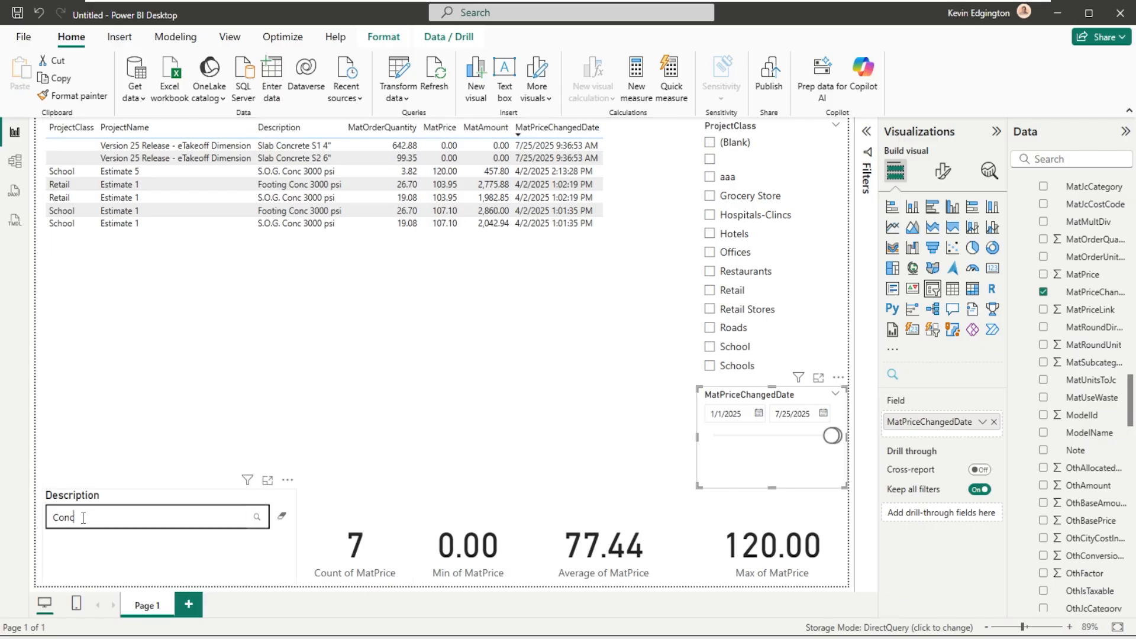
left_click(282, 516)
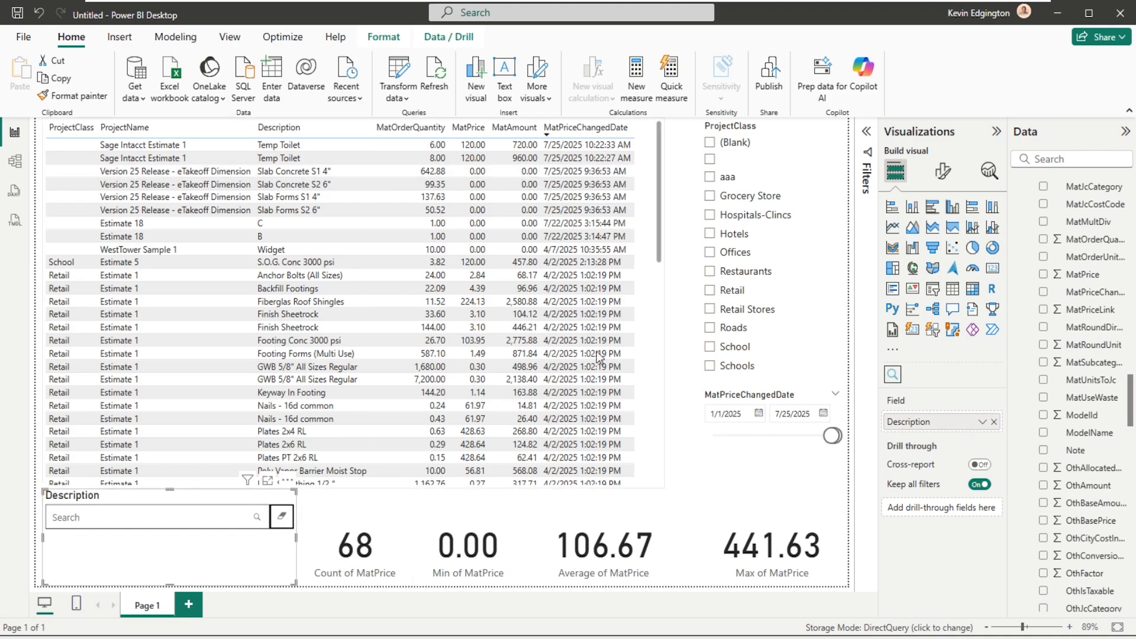
left_click(134, 518)
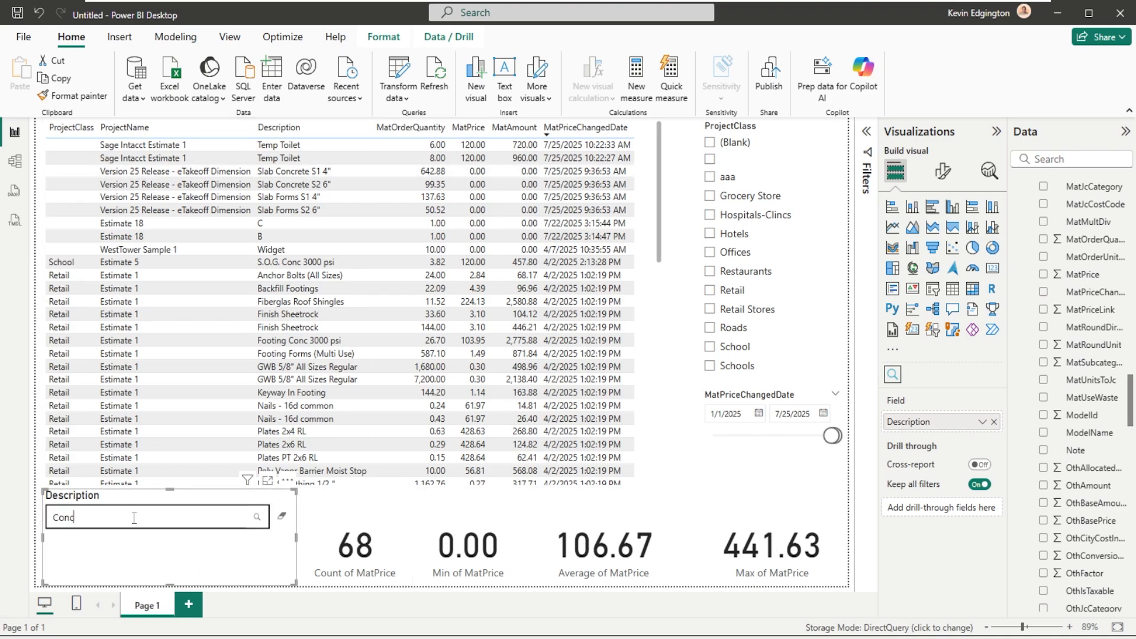
key("Return")
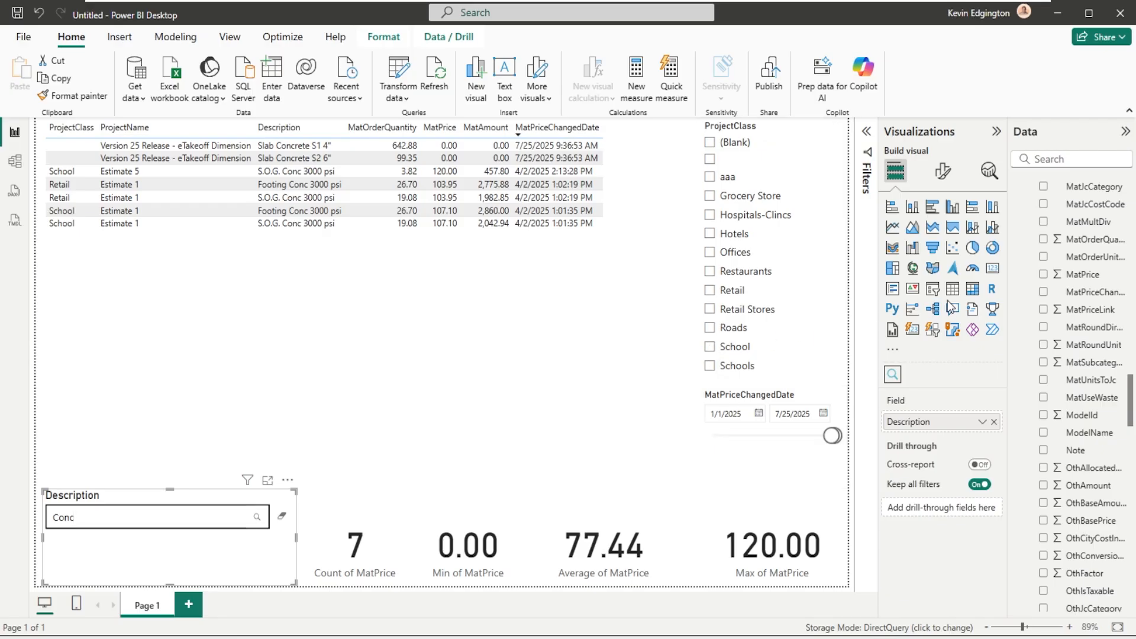
left_click(710, 347)
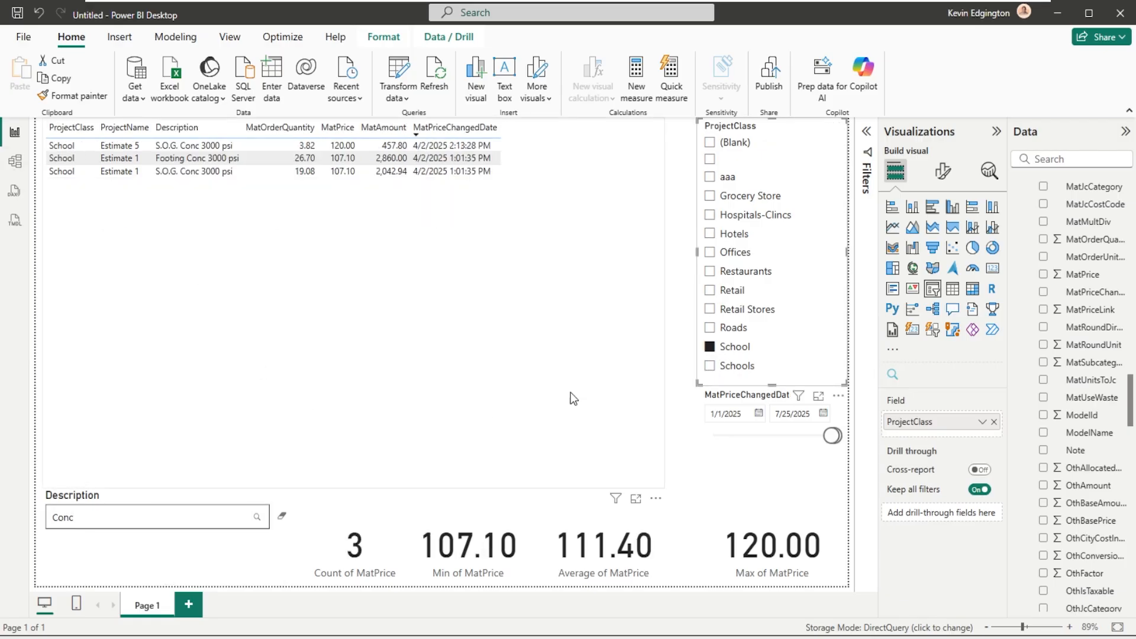
left_click(710, 348)
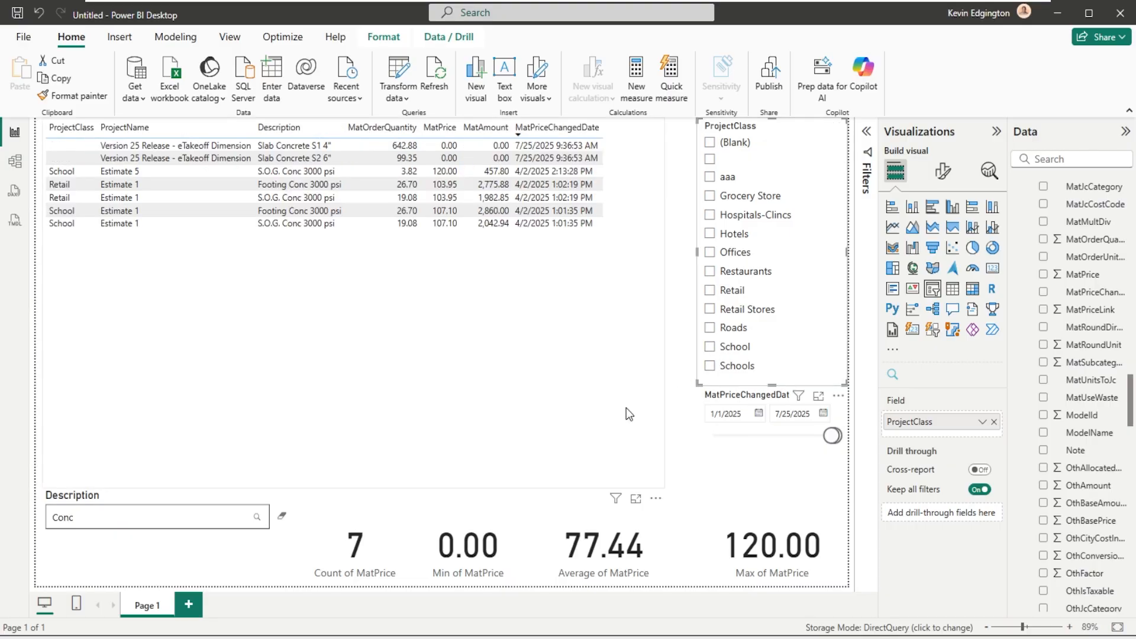
- Add the Estimator field from the Report ProjectInfo table to the material pricing table, placed between ProjectClass and ProjectName
left_click(371, 189)
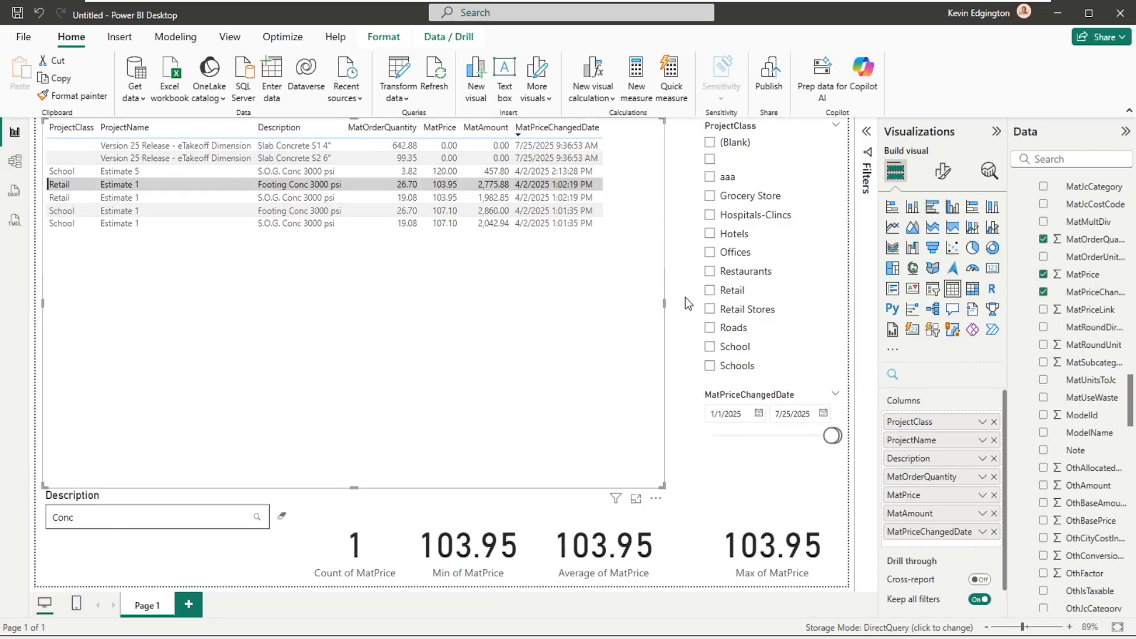
left_click_drag(1131, 414, 1130, 207)
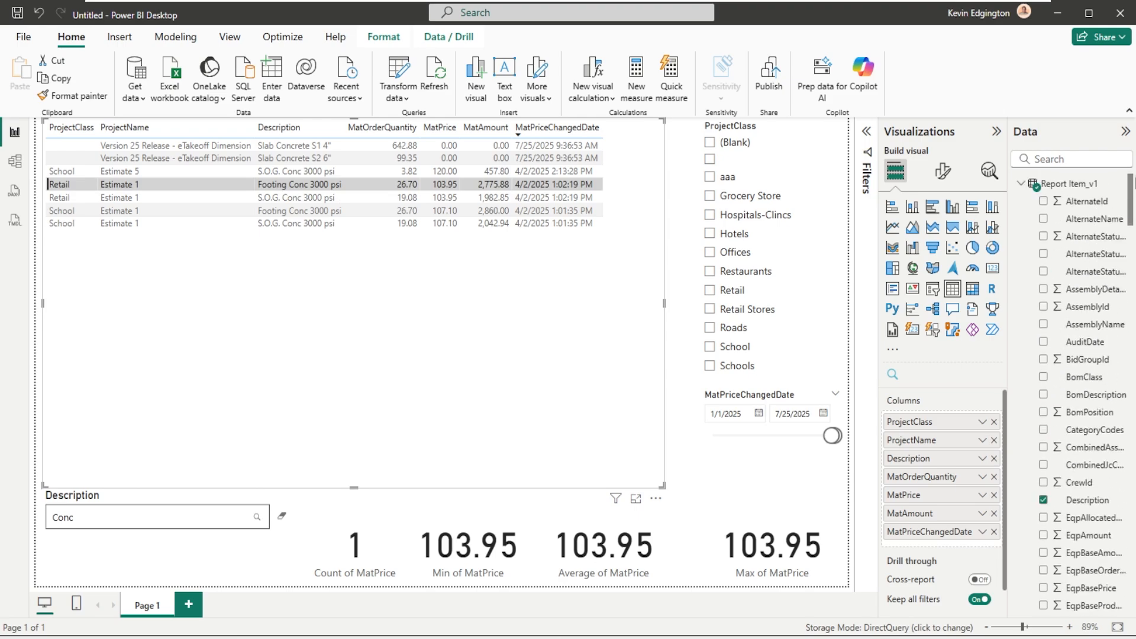
left_click(1020, 184)
left_click(1021, 202)
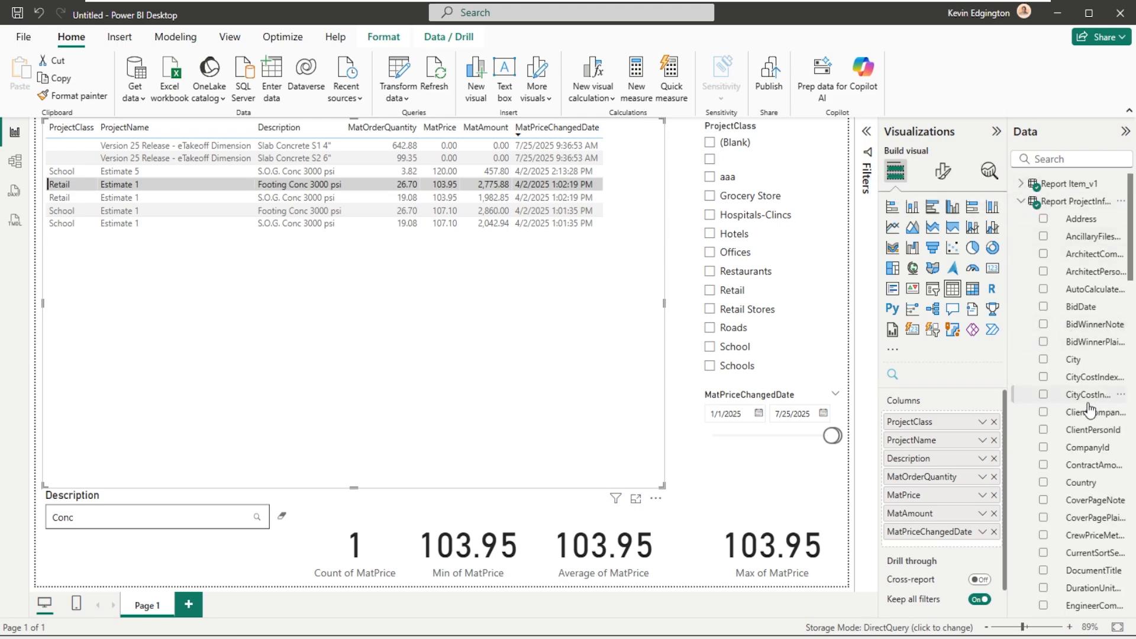
scroll(1090, 408, "down", 5)
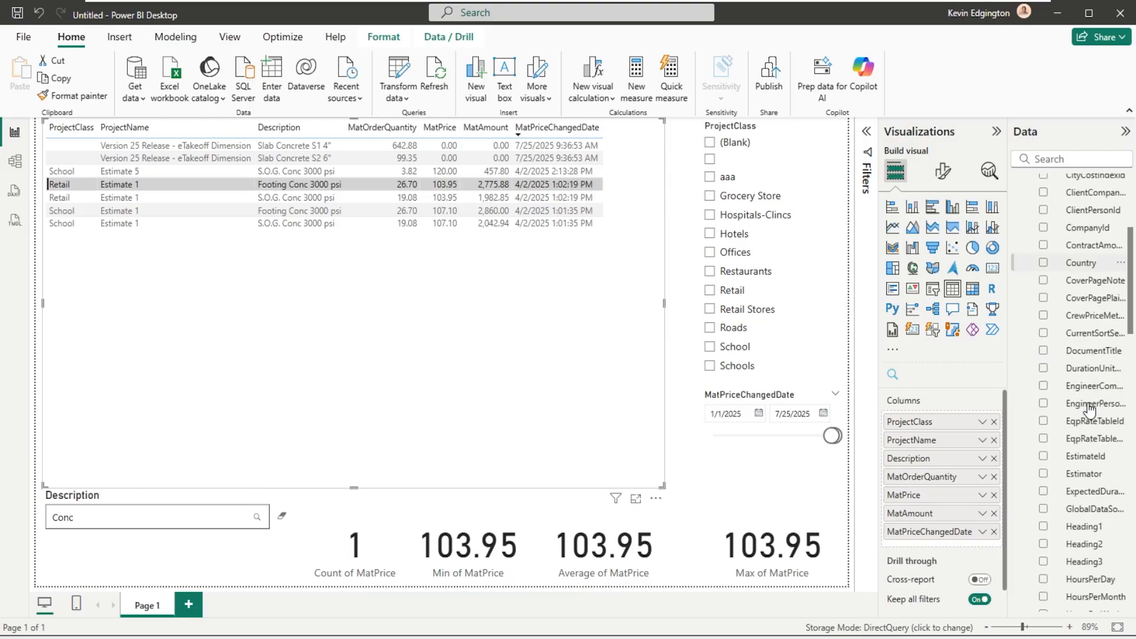
left_click_drag(1083, 475, 428, 213)
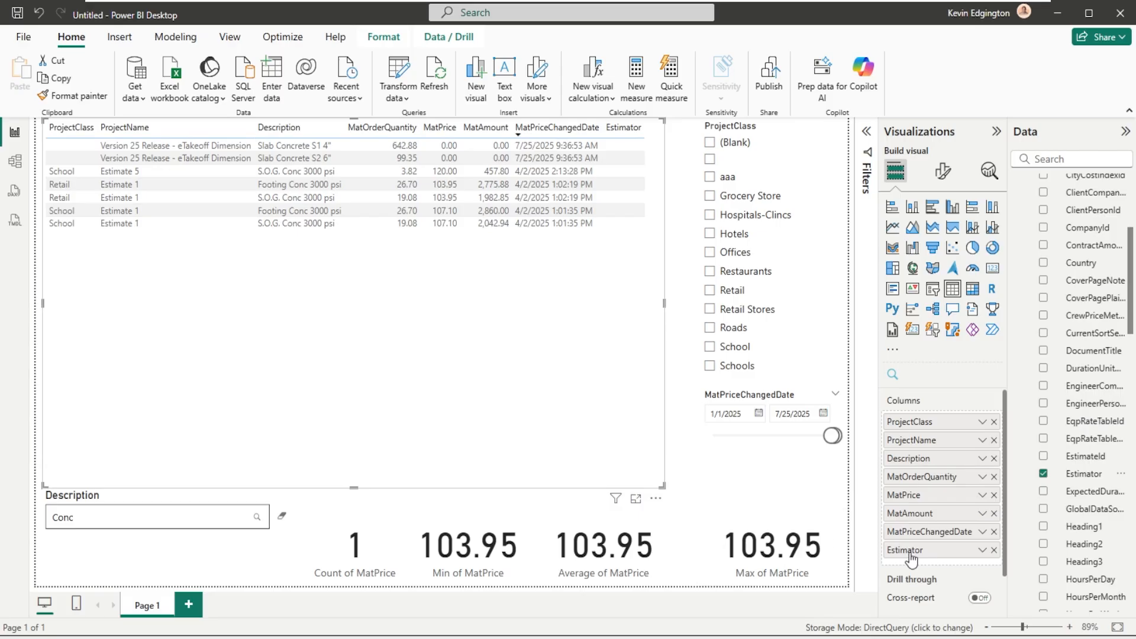
left_click_drag(911, 558, 917, 440)
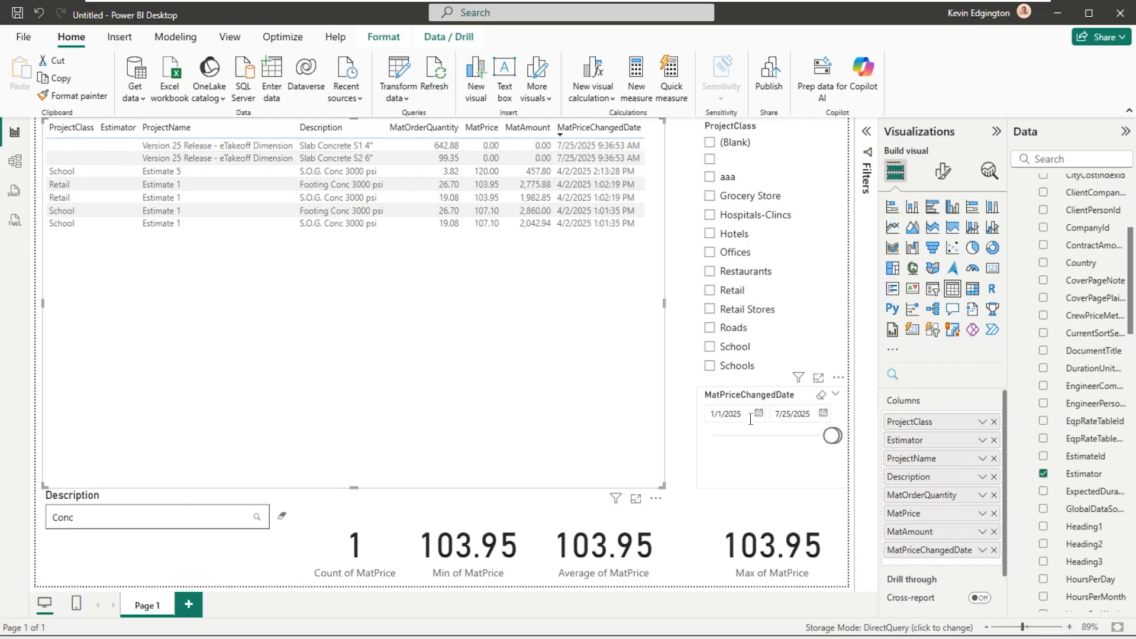
- Clear the MatPriceChangedDate range and the Description filter, and look through the table rows for Estimator values
left_click(821, 396)
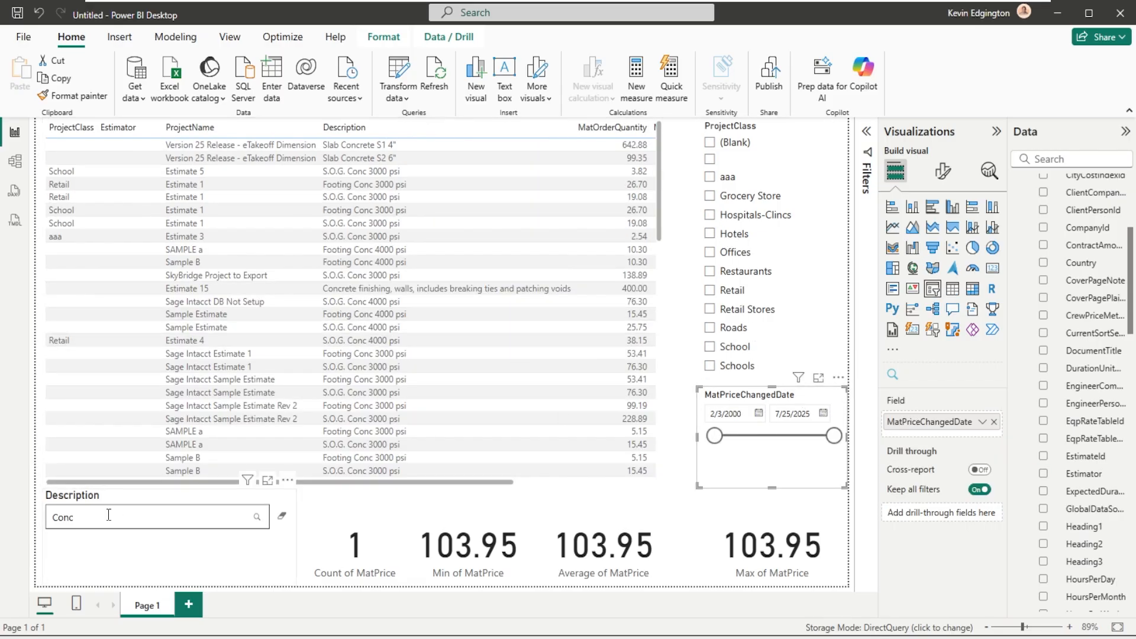
left_click_drag(74, 517, 66, 516)
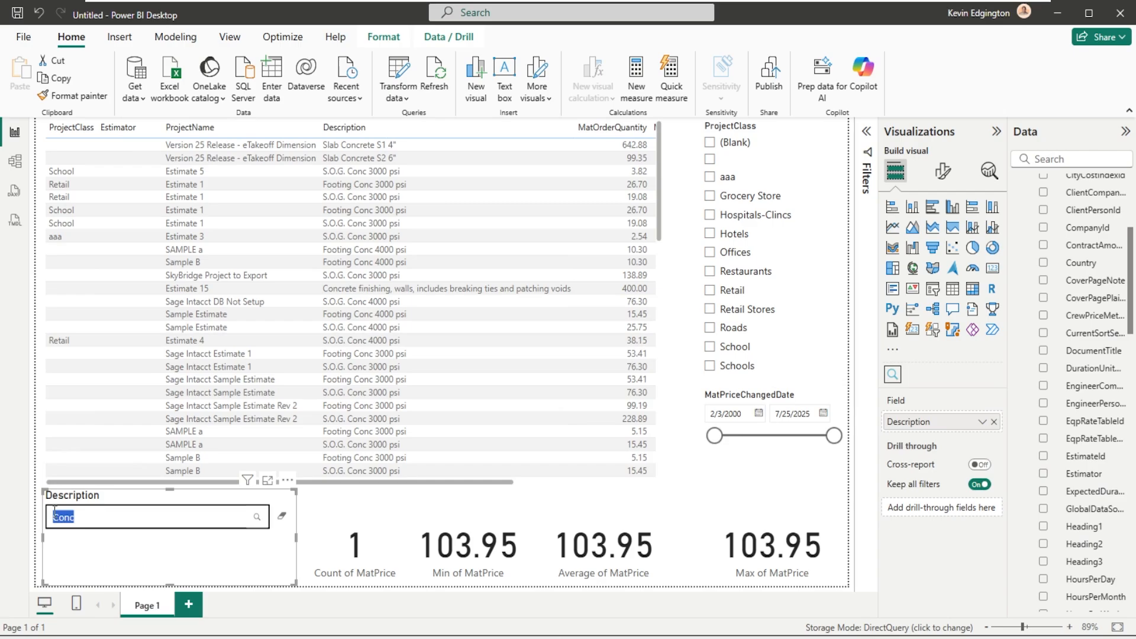
key("BackSpace")
left_click(281, 516)
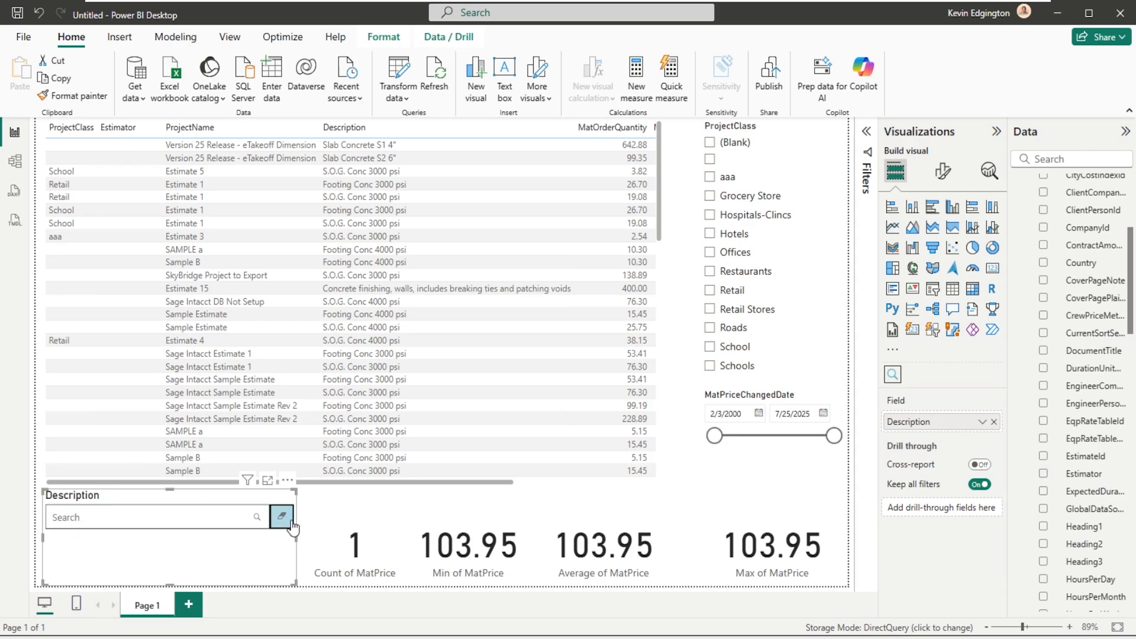
scroll(158, 299, "down", 15)
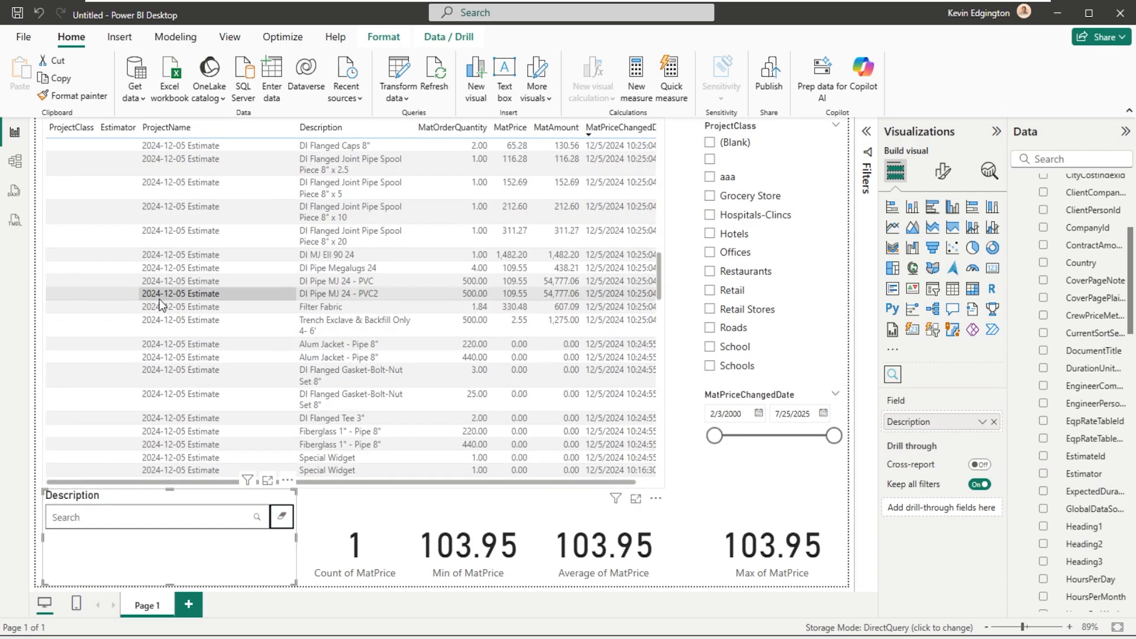
scroll(158, 299, "down", 15)
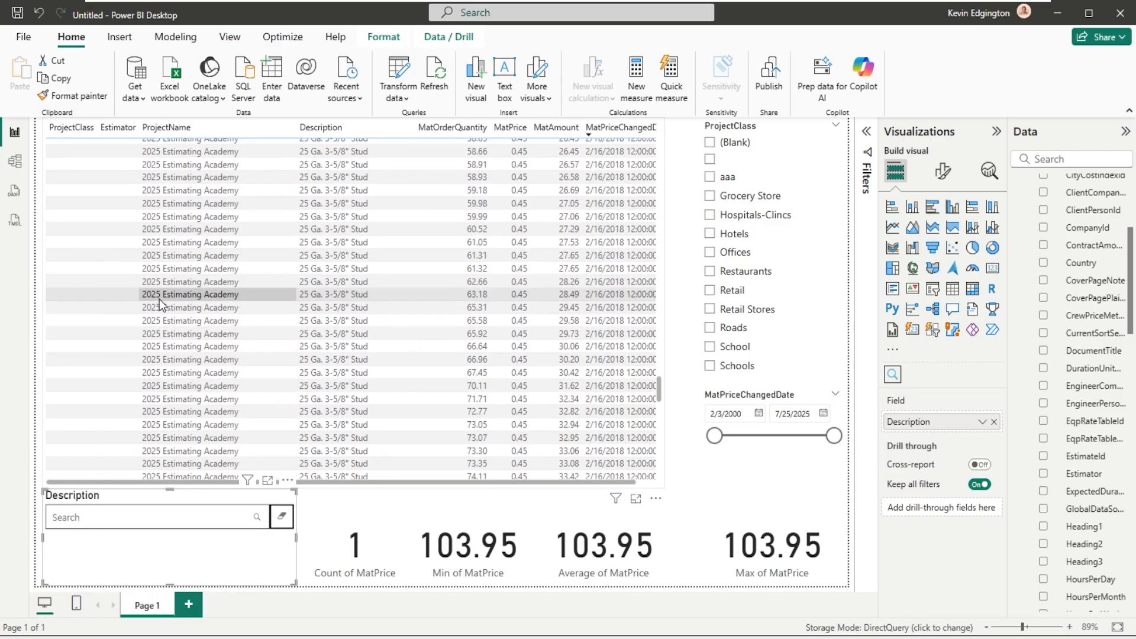
scroll(159, 300, "down", 15)
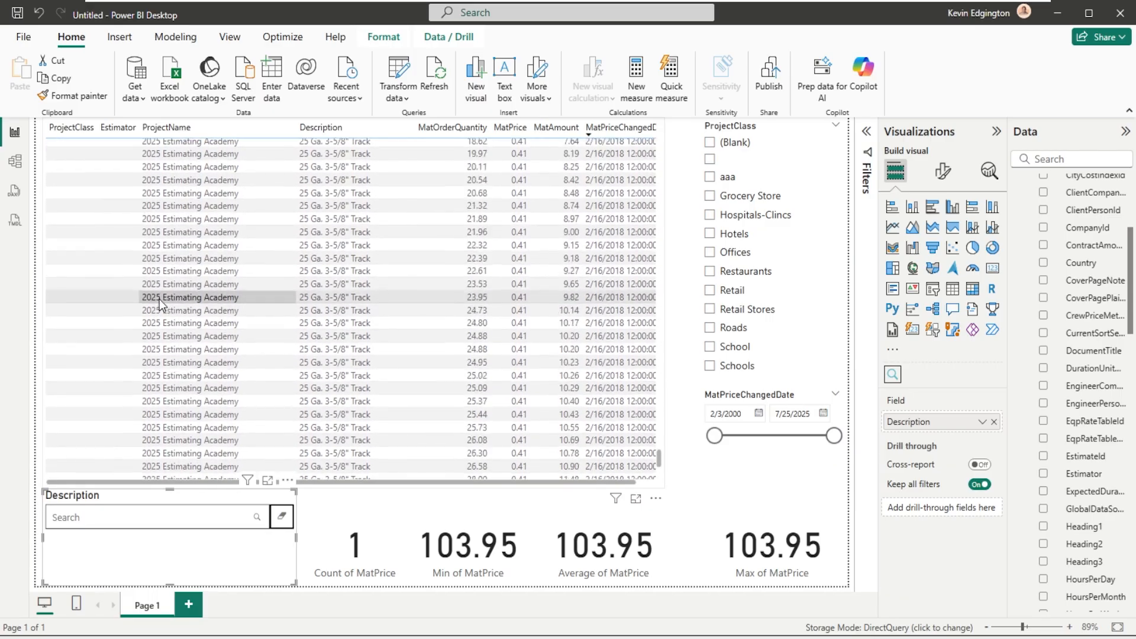
scroll(158, 300, "up", 10)
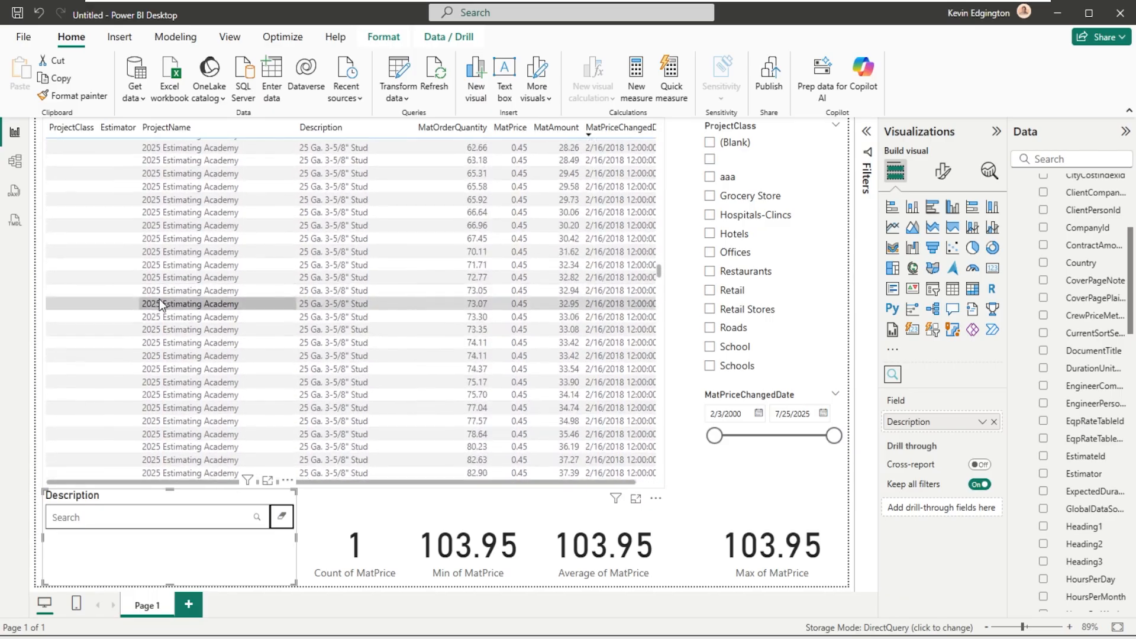
scroll(158, 299, "up", 10)
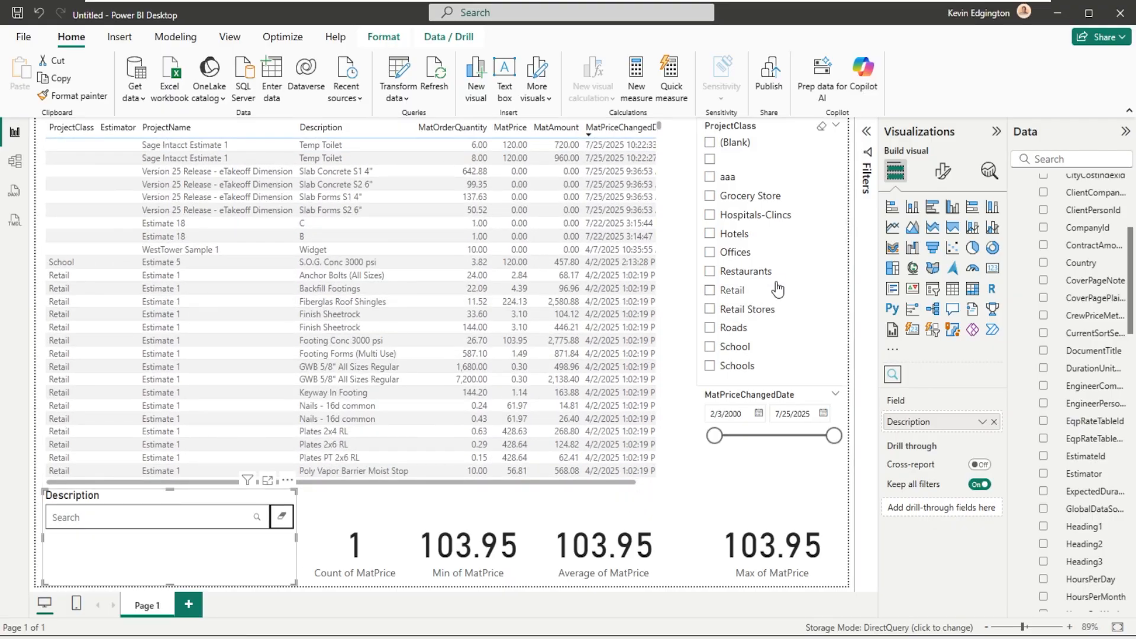
- Shorten the ProjectClass slicer to about five visible entries and clear the Roads selection made in it
left_click(792, 329)
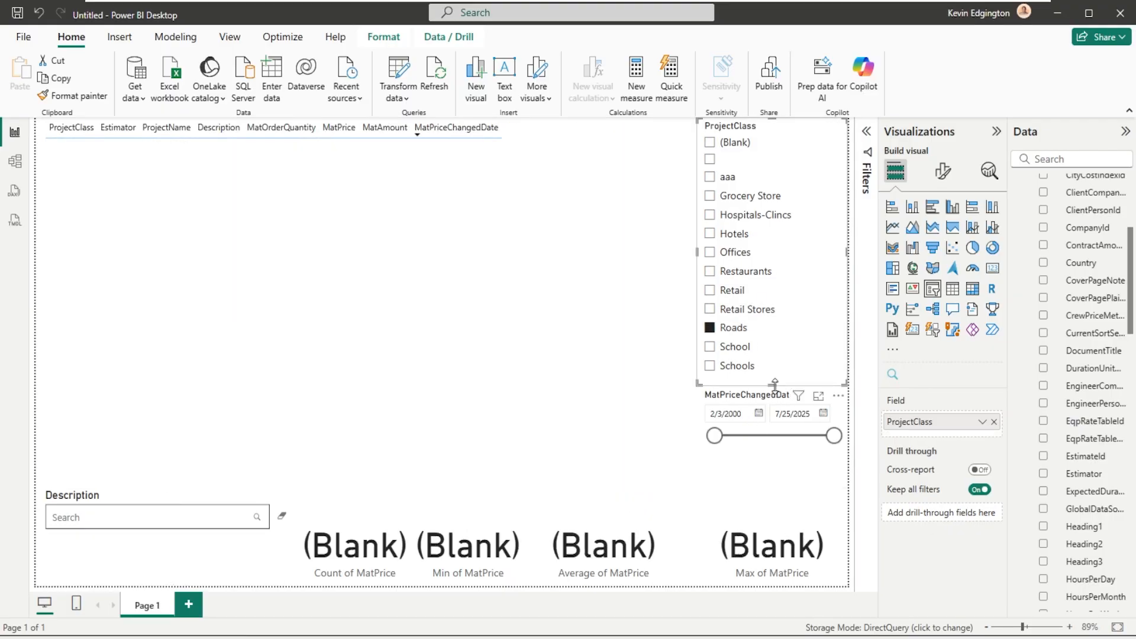
left_click_drag(774, 385, 774, 220)
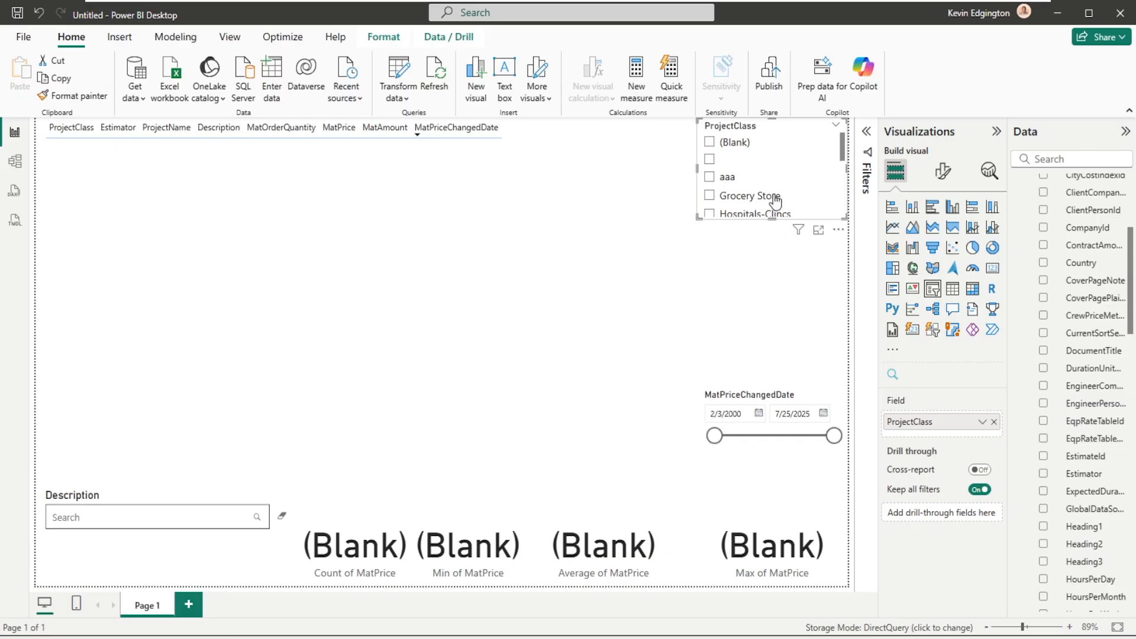
scroll(754, 155, "down", 1)
scroll(754, 155, "down", 3)
left_click(710, 171)
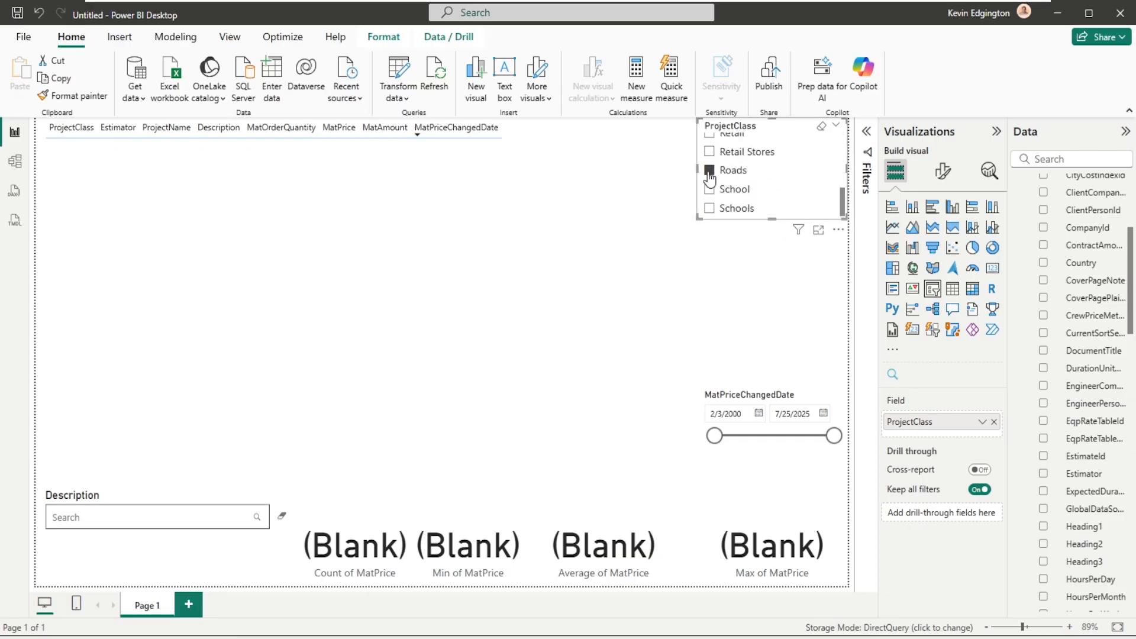
left_click(735, 282)
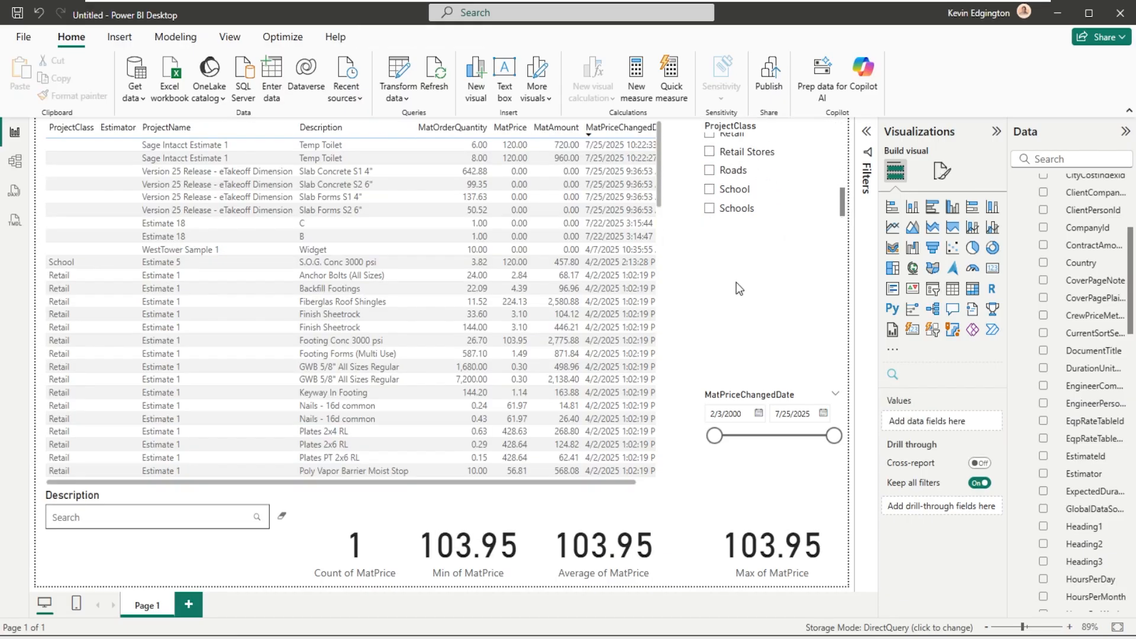
- Add an Estimator slicer, shortened to show its listed entries and placed between the ProjectClass and MatPriceChangedDate slicers
left_click(933, 290)
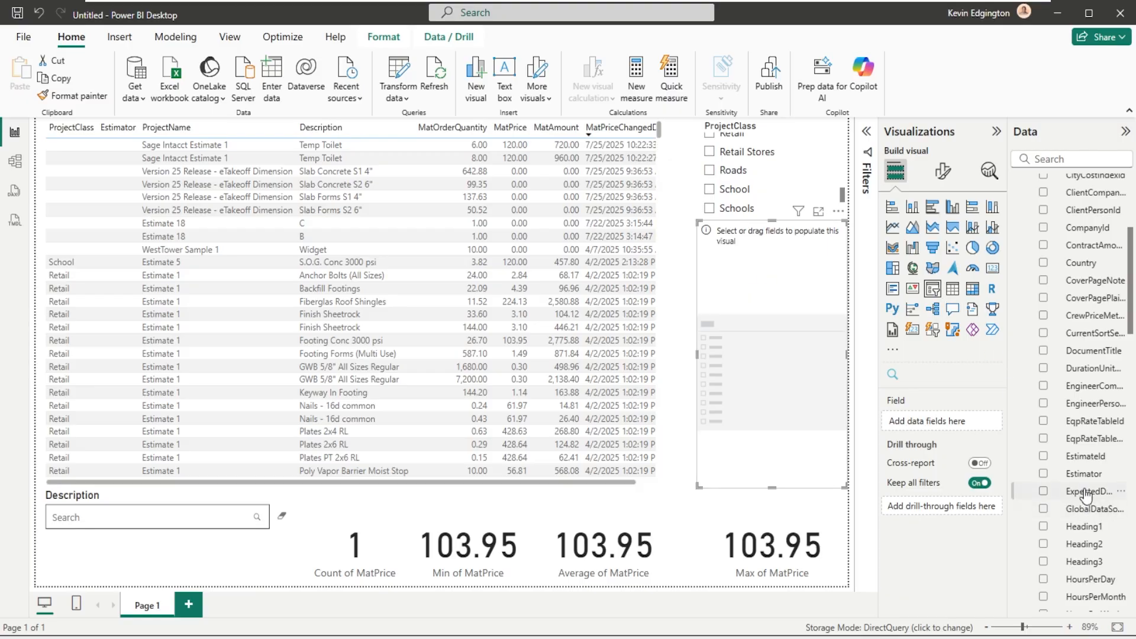
left_click_drag(1084, 473, 773, 283)
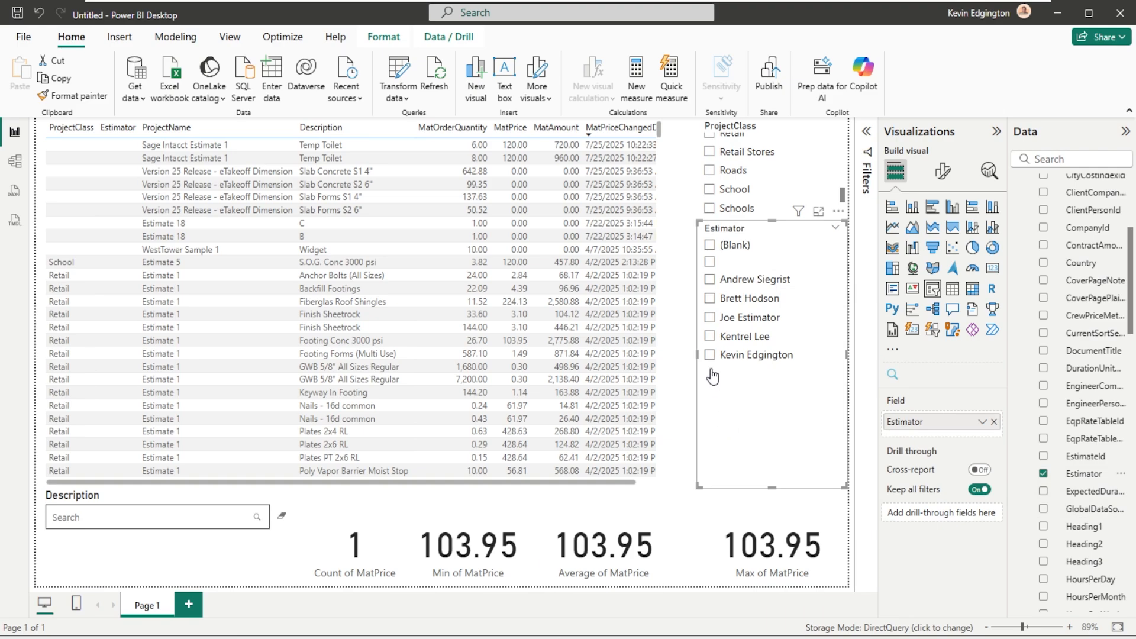
left_click_drag(772, 488, 780, 364)
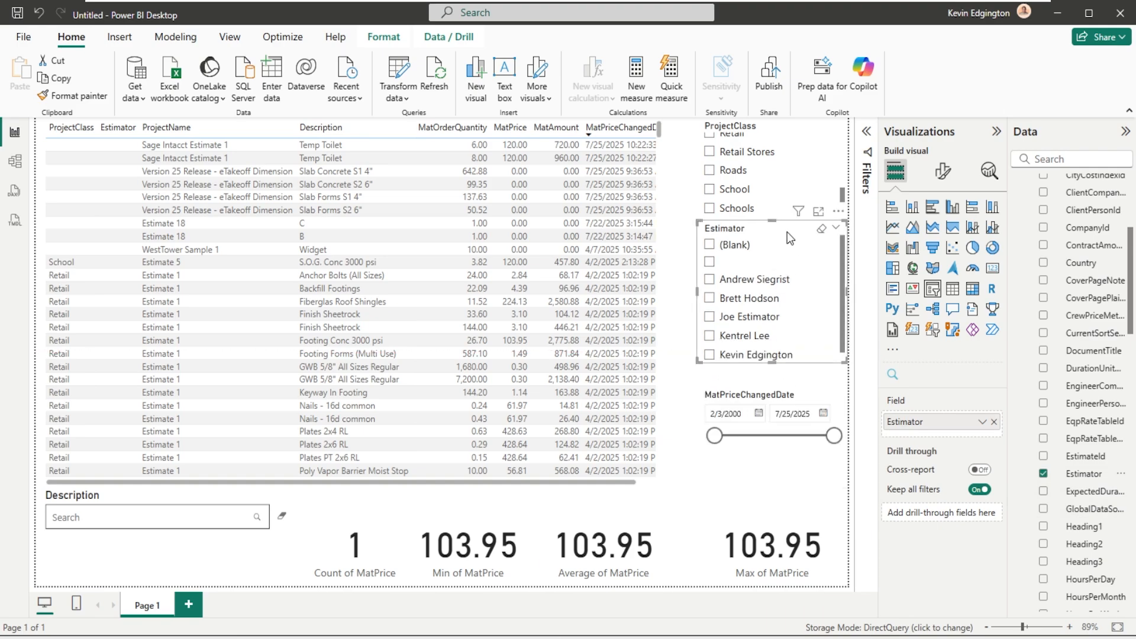
left_click_drag(787, 231, 787, 243)
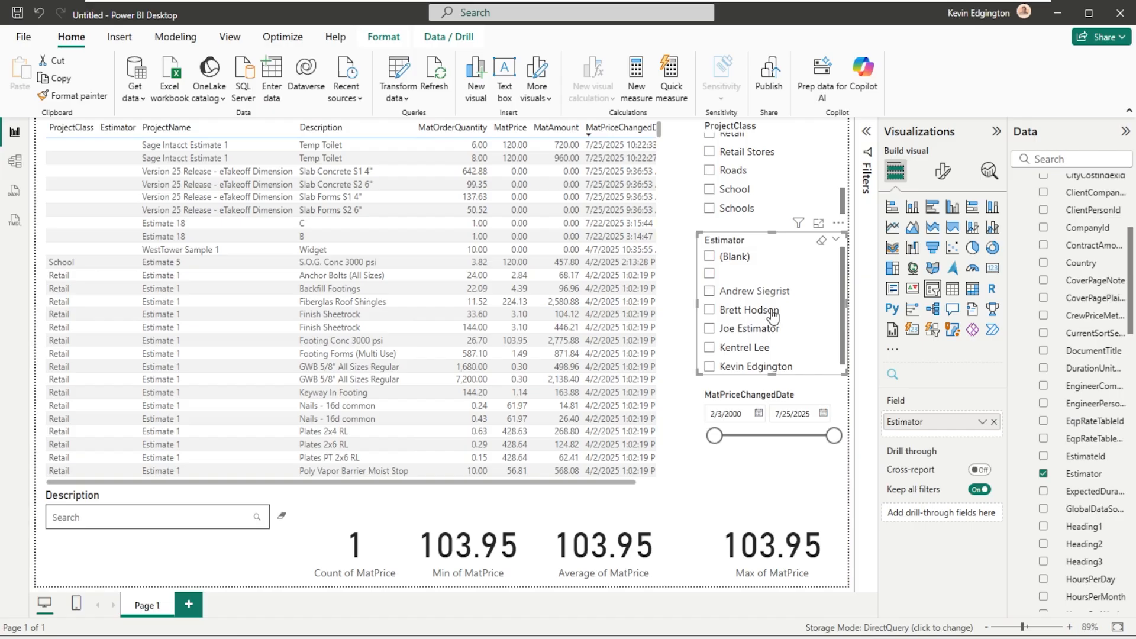
- Filter the report to the last estimator listed in the Estimator slicer and to the Hospitals-Clincs project class
left_click(709, 367)
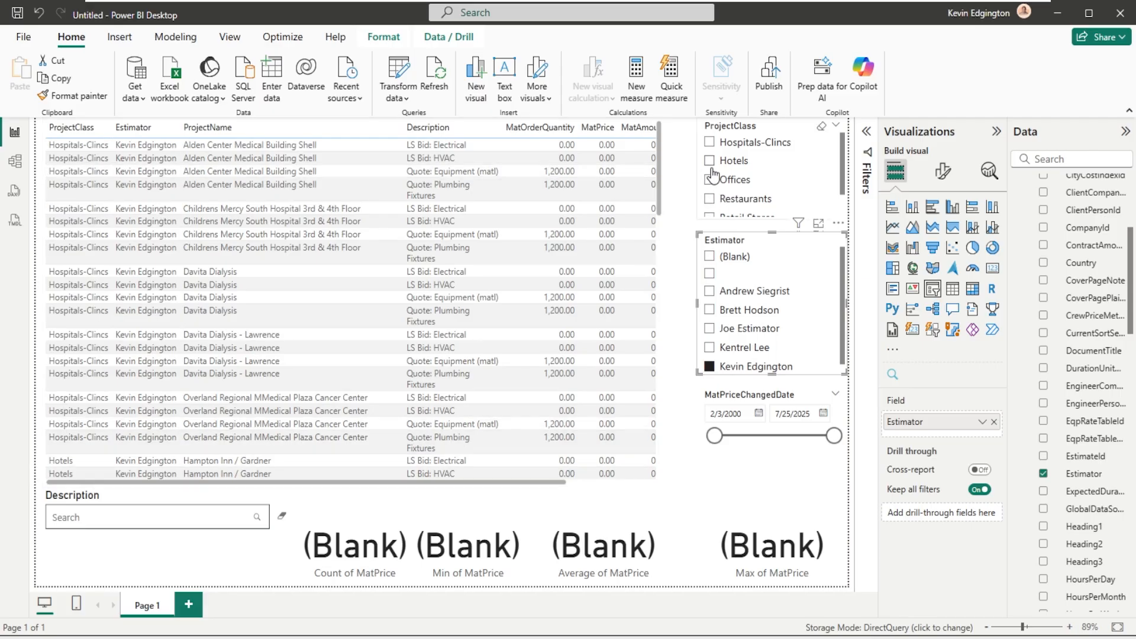
left_click(711, 142)
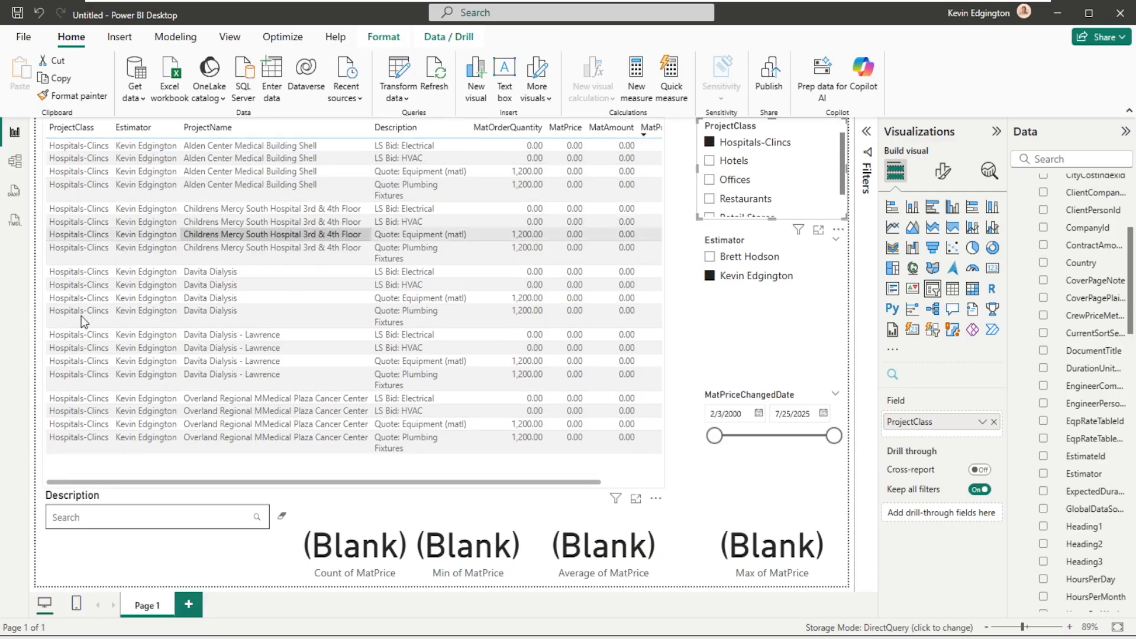
left_click(352, 327)
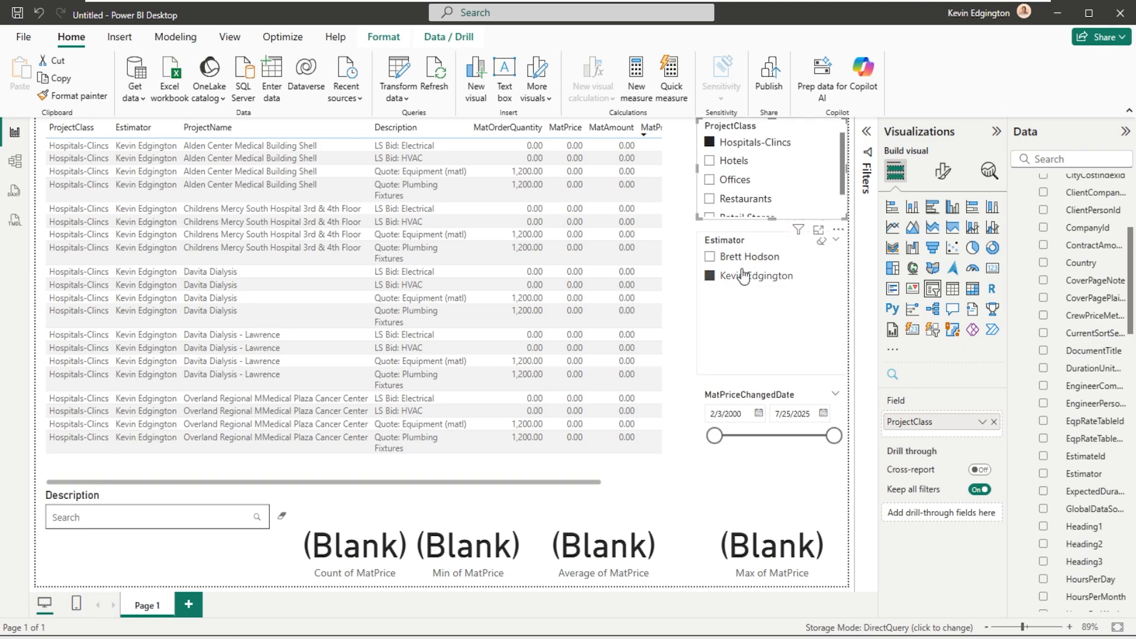
- Compare the two Hospitals-Clincs estimators by switching the Estimator selection between them, and clear both the Estimator and ProjectClass selections
left_click(710, 258)
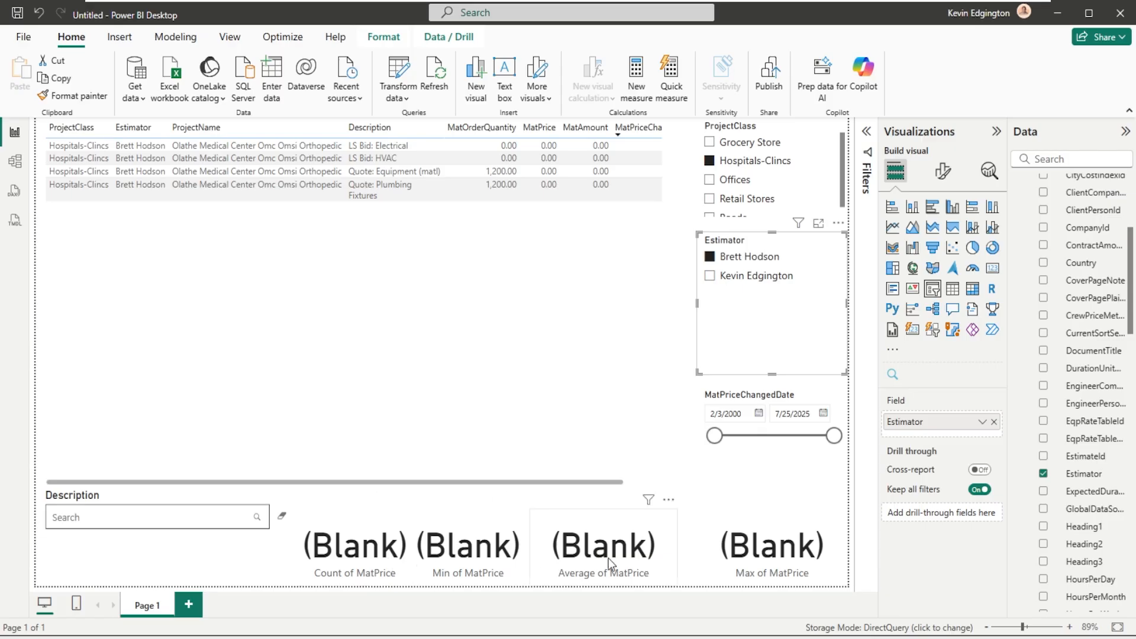
left_click(712, 277)
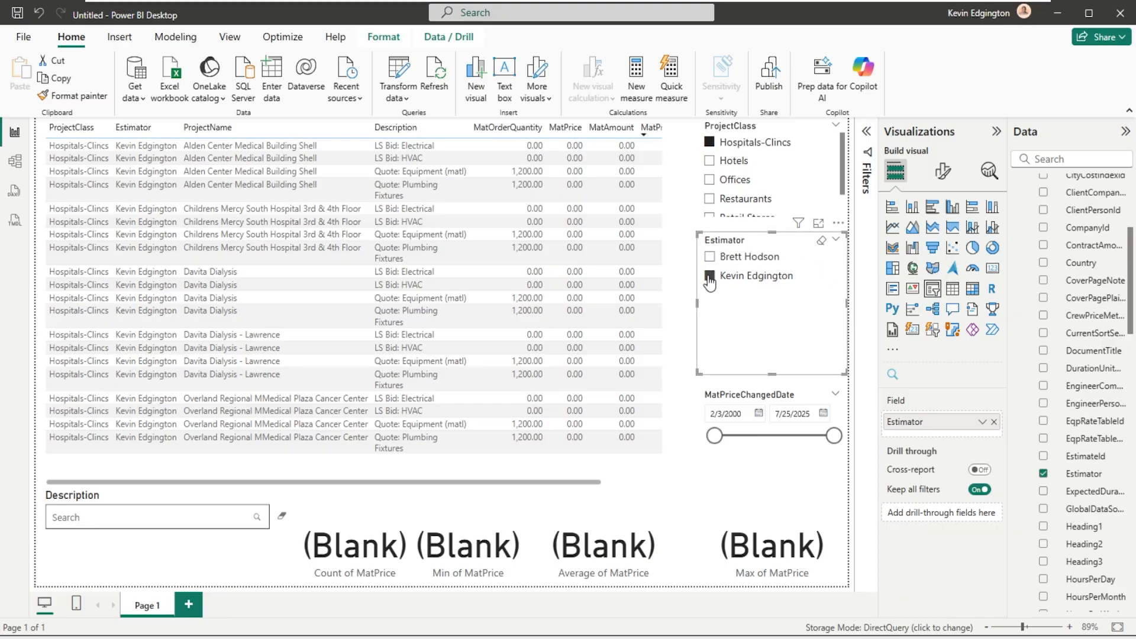
left_click(709, 277)
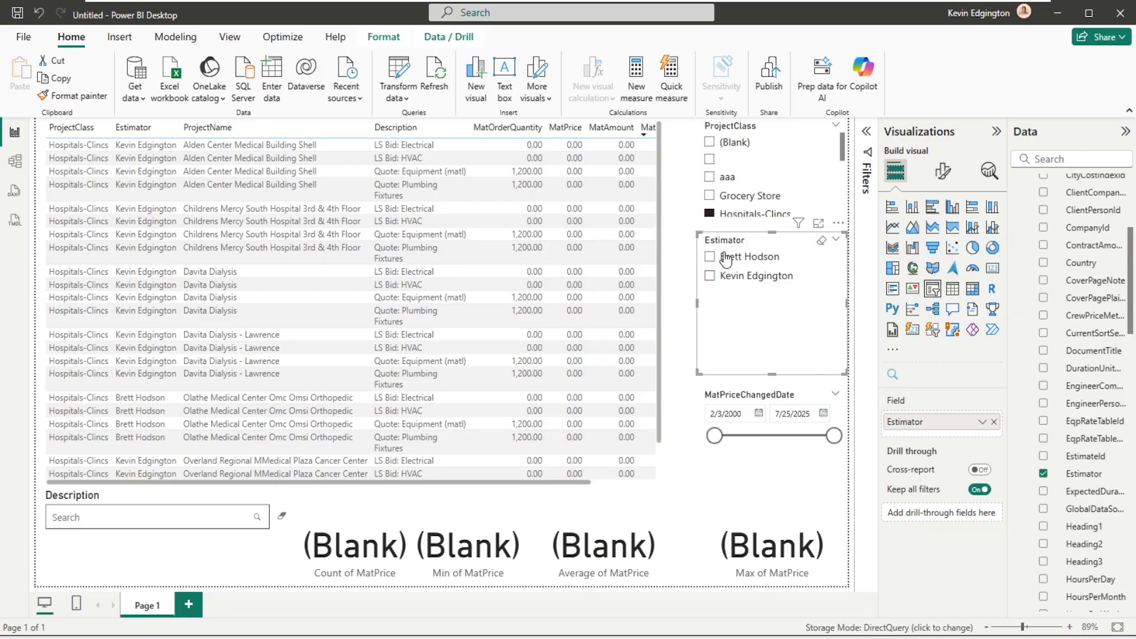
left_click(709, 214)
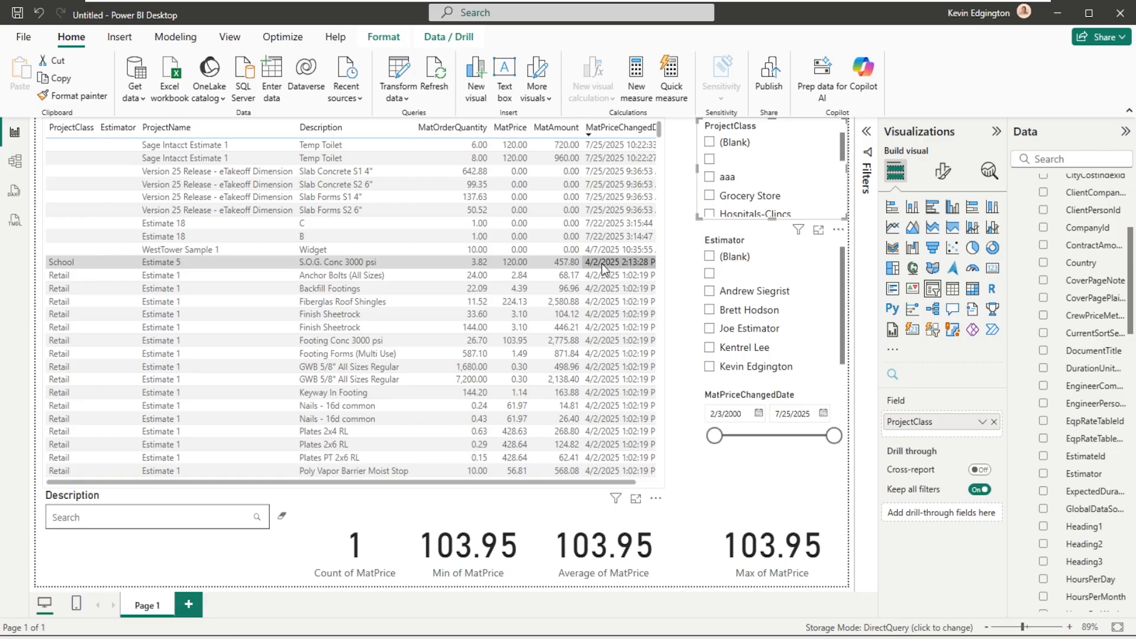
- Collapse the Visualizations and Data panes, and switch the second-to-last estimator in the Estimator slicer on and back off
left_click(997, 131)
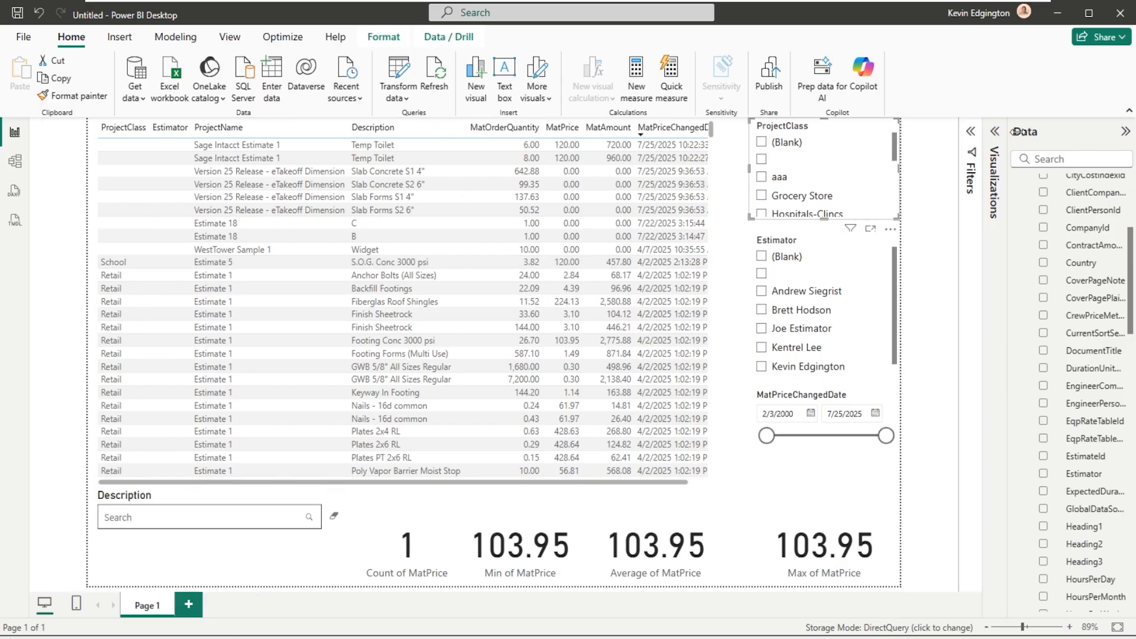
left_click(1124, 131)
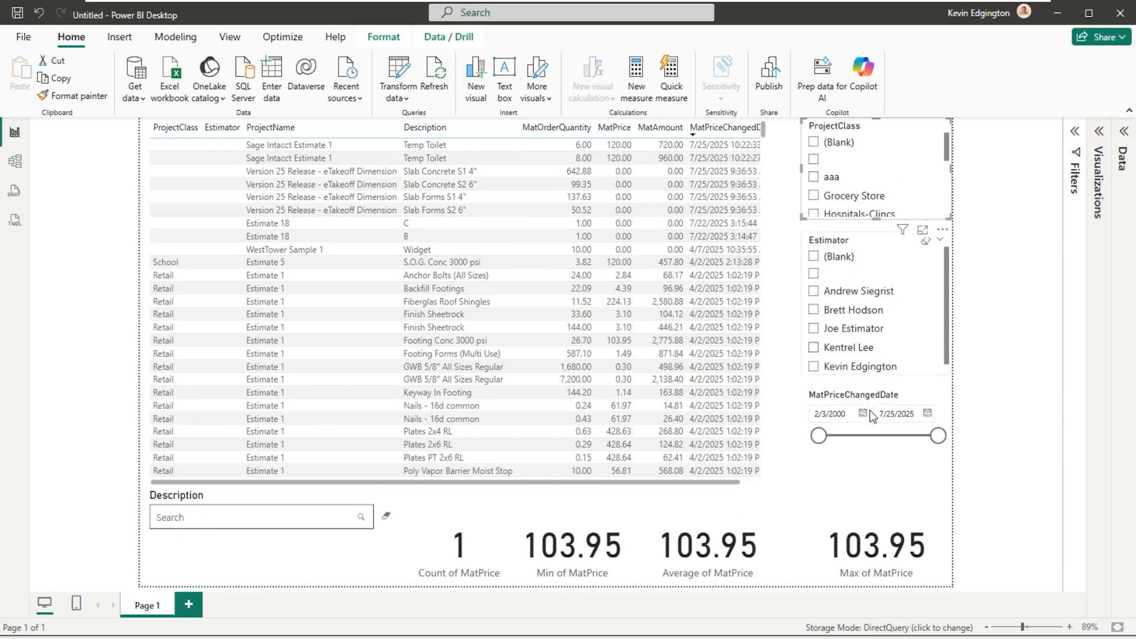
left_click(813, 349)
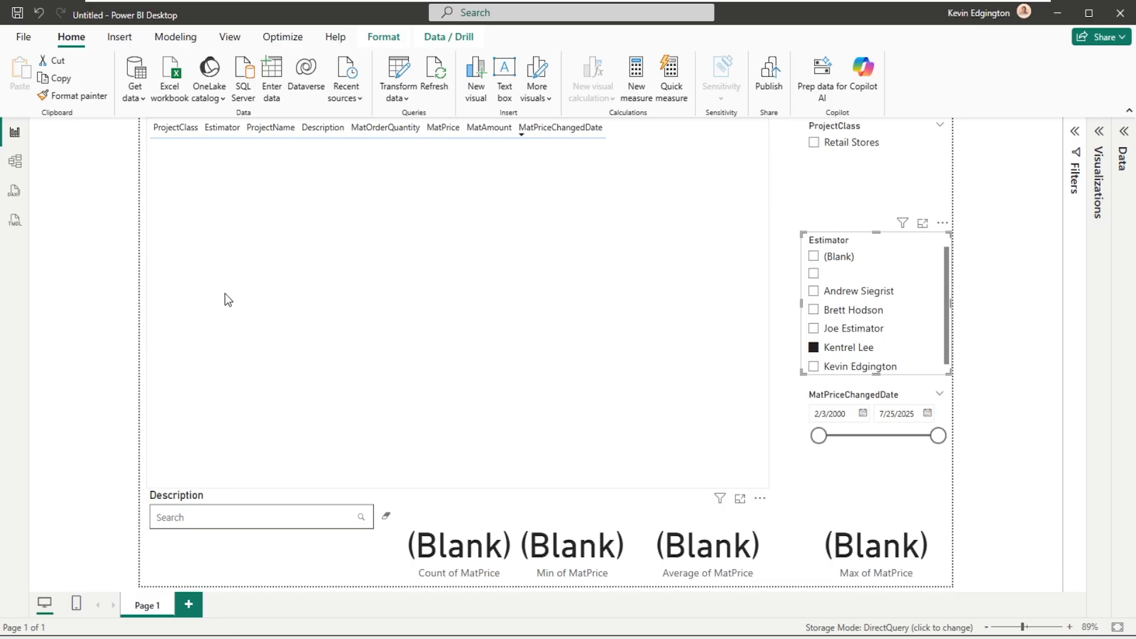
left_click(816, 350)
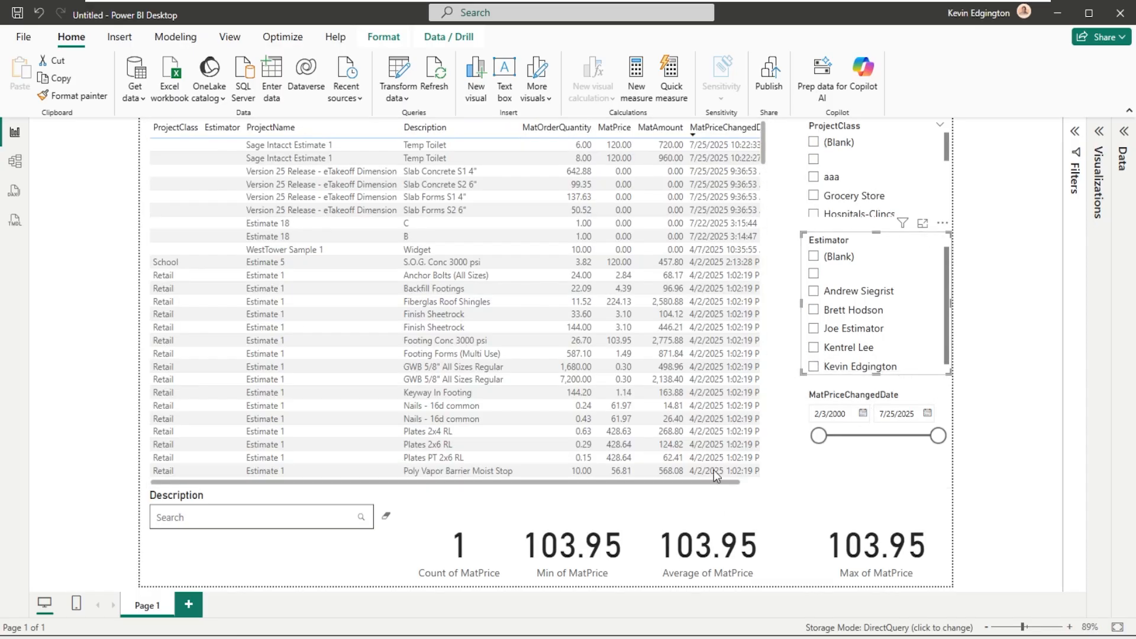